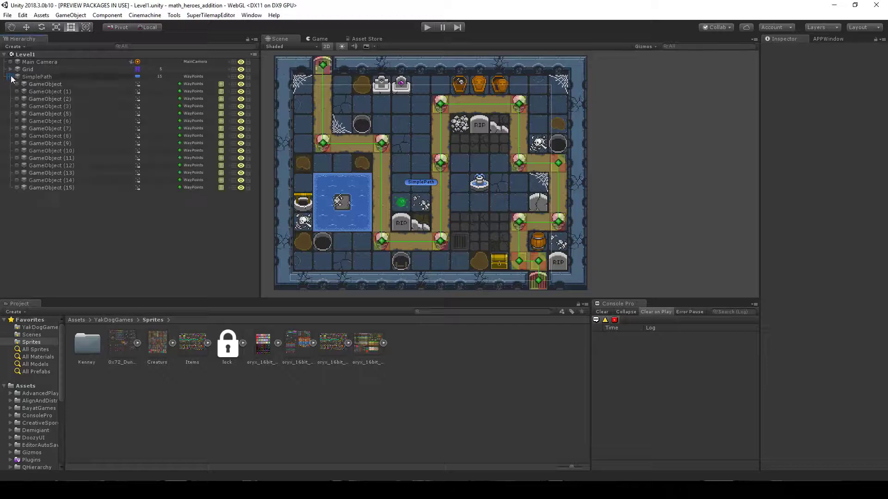
Expand the Grid, select the Enemies tilemap and open the Tiles asset folder.
{"action": "left_click", "coordinate": [37, 77]}
{"action": "left_click", "coordinate": [10, 69]}
{"action": "left_click", "coordinate": [29, 107]}
{"action": "left_click", "coordinate": [38, 327]}
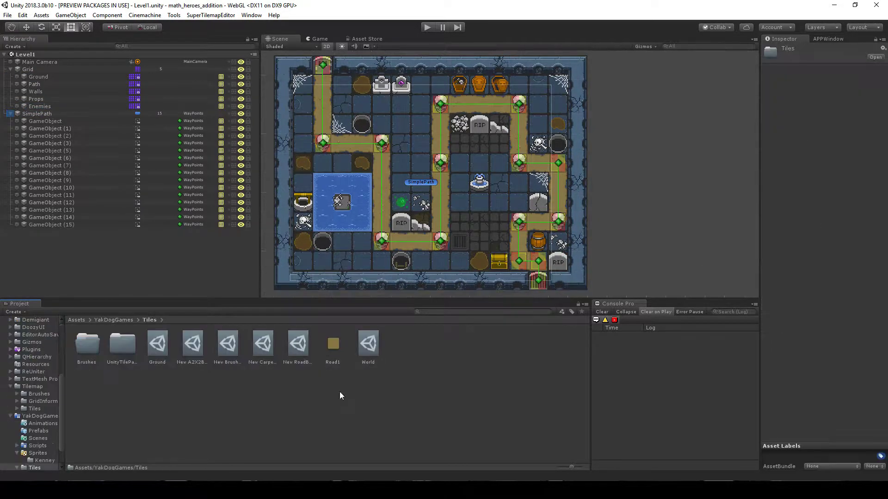
Delete the four unused New tile assets from the Tiles folder.
{"action": "right_click", "coordinate": [339, 392]}
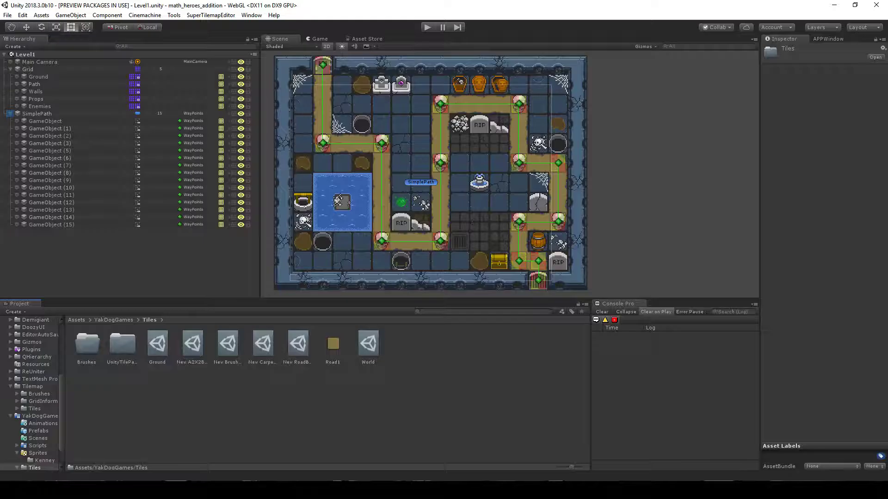
{"action": "left_click", "coordinate": [192, 345]}
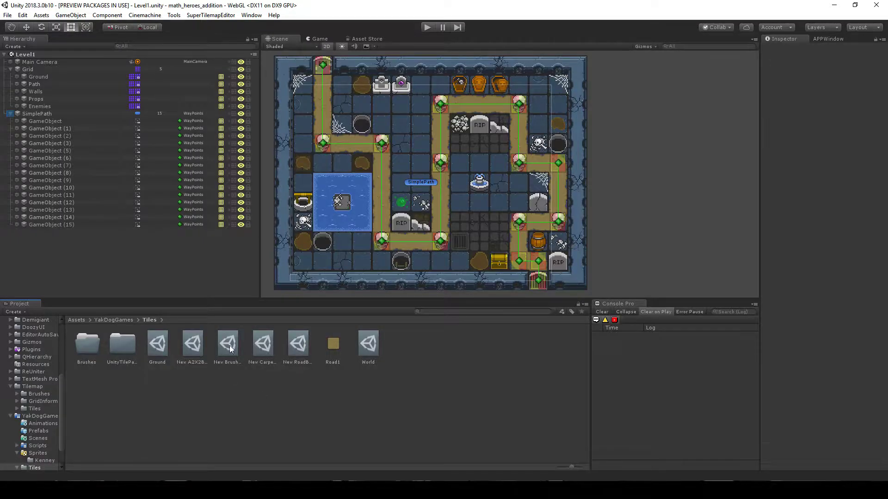
{"action": "left_click", "coordinate": [297, 345], "text": "shift"}
{"action": "key", "text": "shift+Delete"}
Create a new Prefab brush asset in the Tiles folder.
{"action": "right_click", "coordinate": [232, 418]}
{"action": "mouse_move", "coordinate": [256, 157]}
{"action": "mouse_move", "coordinate": [416, 85]}
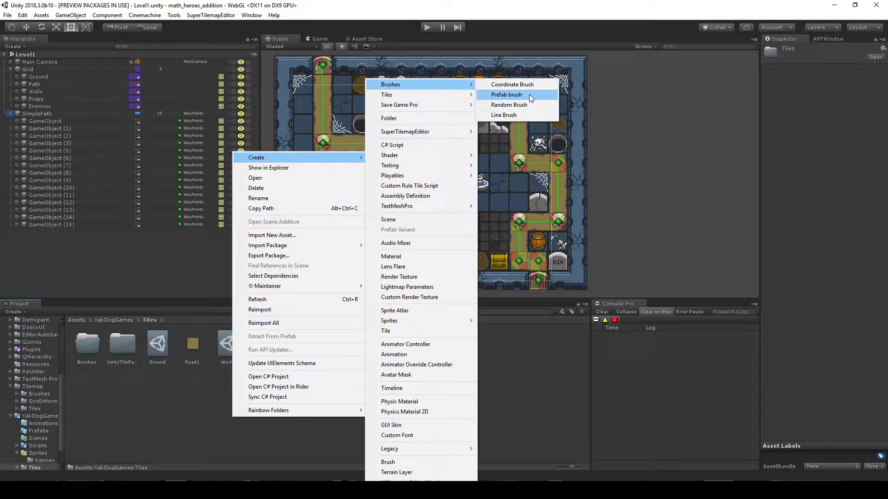
{"action": "left_click", "coordinate": [529, 94]}
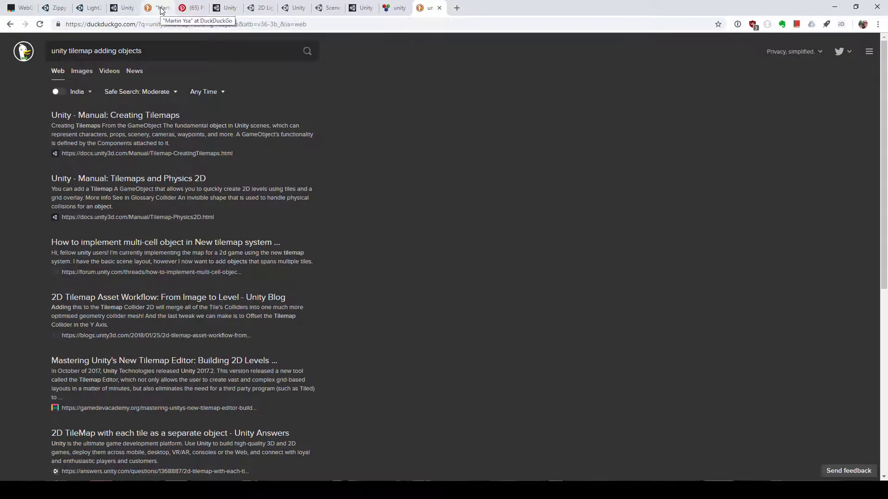
Search 'unity 2d extr' in a new tab and open the 2d-extras GitHub repository.
{"action": "key", "text": "ctrl+t"}
{"action": "type", "text": "unity 2d extr"}
{"action": "key", "text": "Down"}
{"action": "key", "text": "Down"}
{"action": "key", "text": "Return"}
{"action": "scroll", "coordinate": [371, 321], "scroll_direction": "down", "scroll_amount": 5}
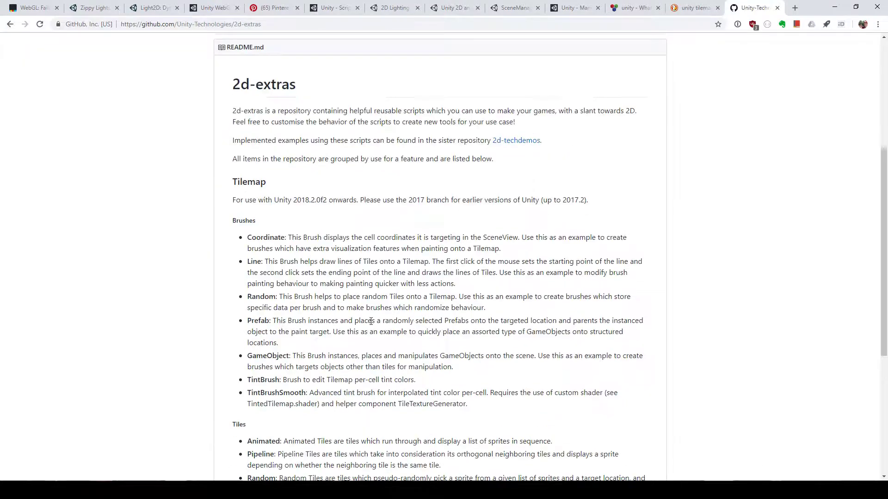
Select the GameObject brush paragraph in the README and read on through the brush descriptions.
{"action": "triple_click", "coordinate": [433, 368]}
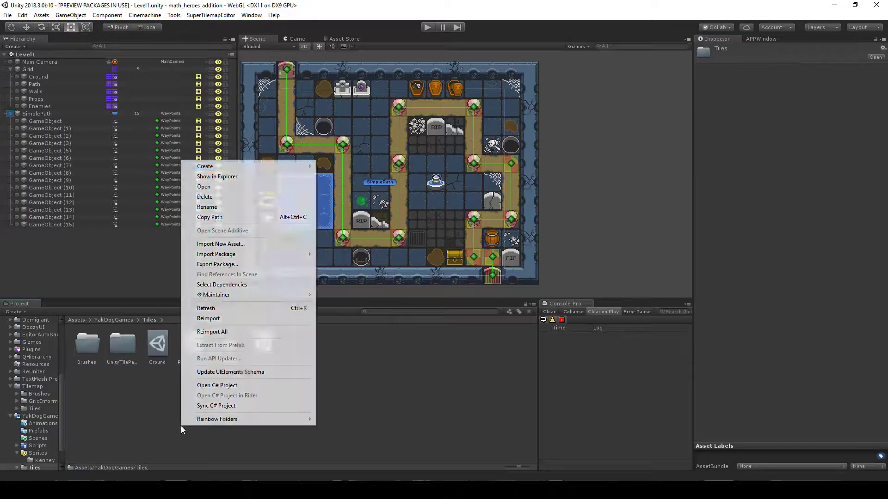
{"action": "mouse_move", "coordinate": [249, 166]}
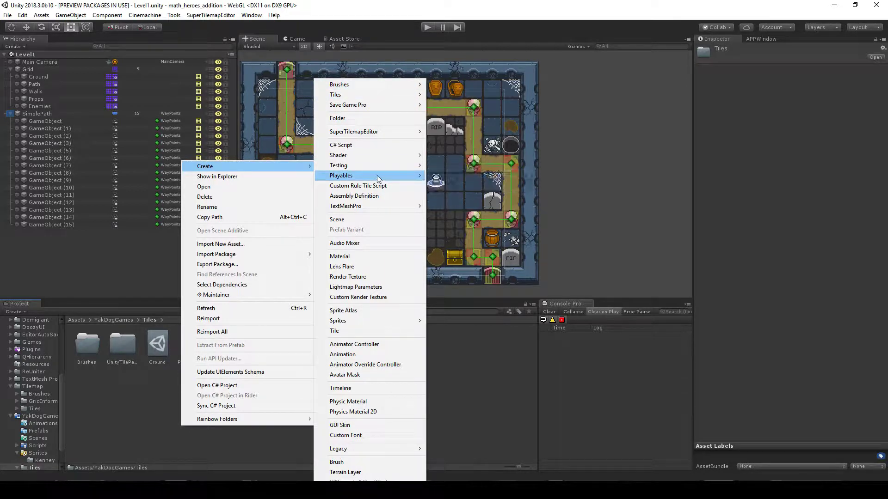
{"action": "left_click", "coordinate": [333, 331]}
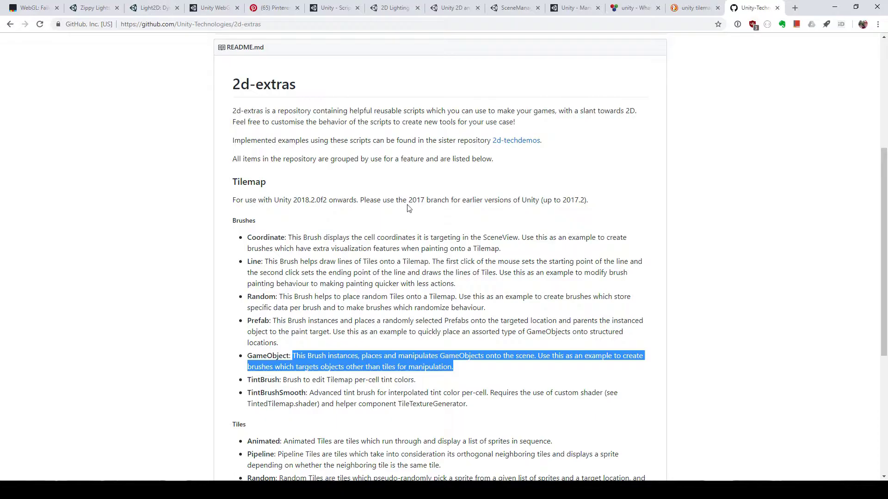
{"action": "scroll", "coordinate": [354, 201], "scroll_direction": "down", "scroll_amount": 1}
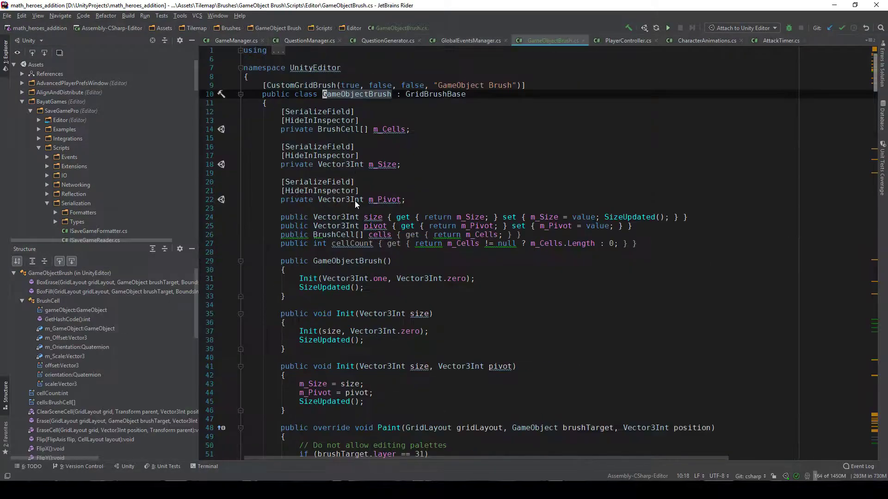
Open PrefabBrush.cs in Rider to compare it with GameObjectBrush.cs.
{"action": "left_click", "coordinate": [98, 195]}
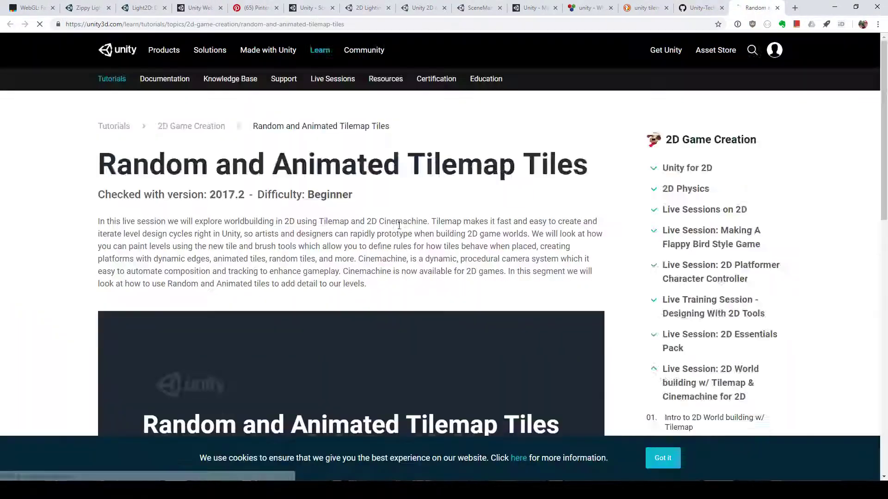
Open lesson 07 'Custom Tilemap Brush To Spawn Prefabs' and play its video fullscreen.
{"action": "scroll", "coordinate": [555, 277], "scroll_direction": "down", "scroll_amount": 5}
{"action": "left_click", "coordinate": [691, 314]}
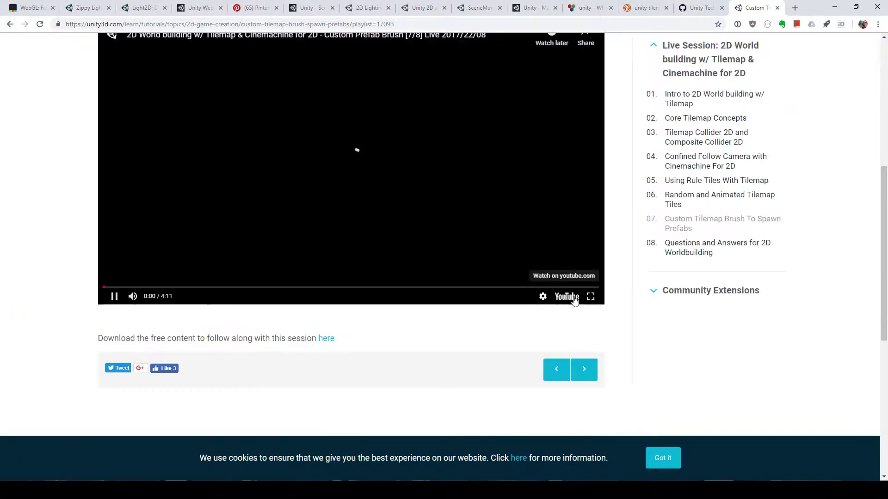
{"action": "left_click", "coordinate": [591, 297]}
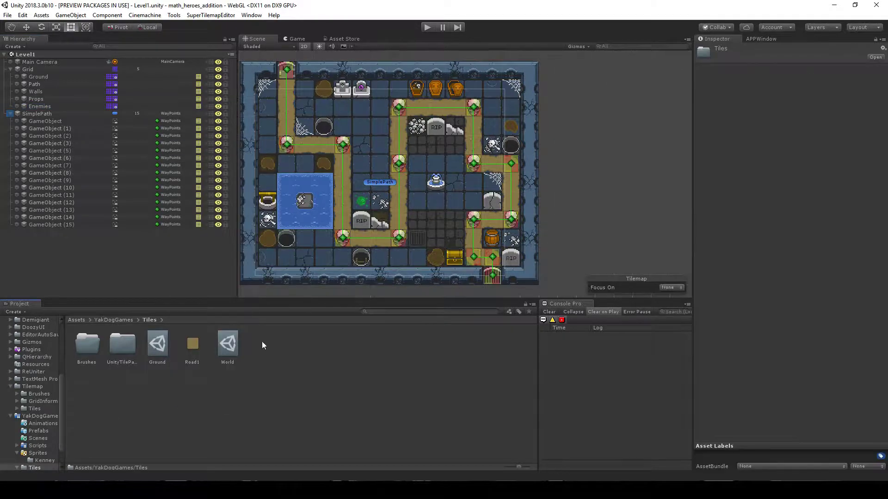
Turn the WayPoint object into a prefab in the Prefabs folder and inspect it.
{"action": "left_click", "coordinate": [10, 386]}
{"action": "left_click", "coordinate": [45, 411]}
{"action": "left_click_drag", "start_coordinate": [44, 120], "coordinate": [162, 363]}
{"action": "left_click", "coordinate": [722, 70]}
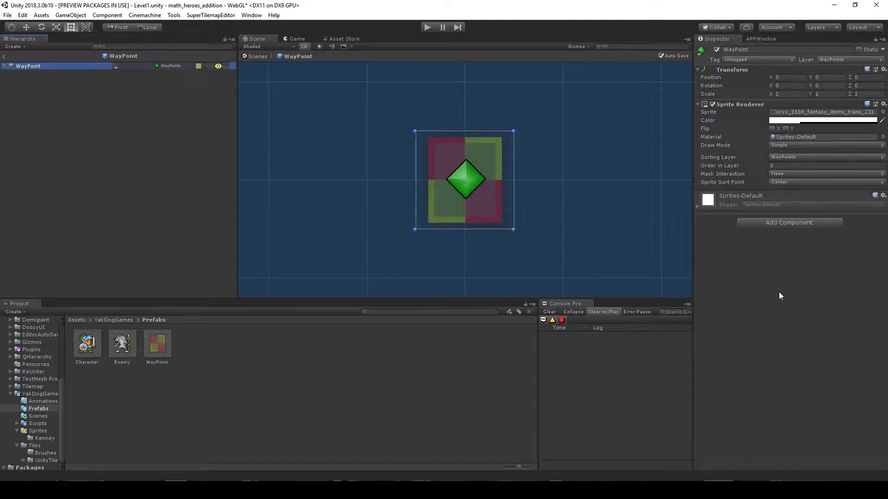
{"action": "left_click", "coordinate": [4, 56]}
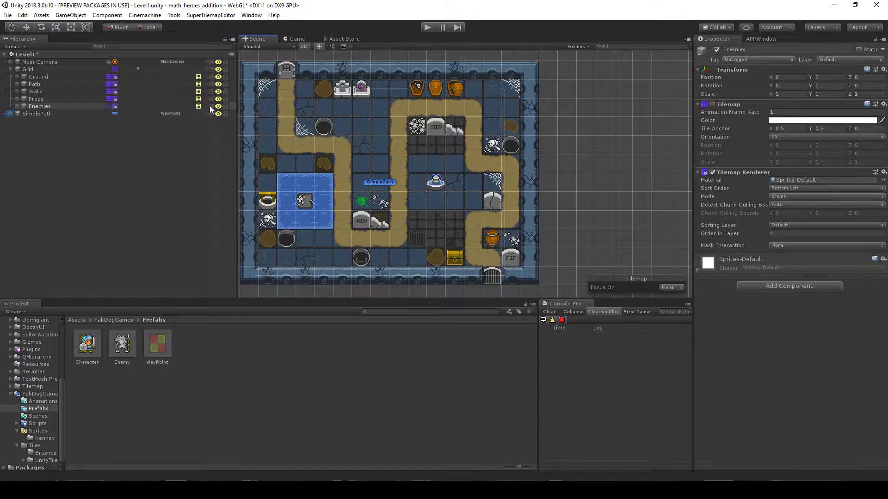
Create a Prefab brush holding the WayPoint prefab and paint a WayPoint on Enemies.
{"action": "right_click", "coordinate": [46, 453]}
{"action": "left_click", "coordinate": [481, 93]}
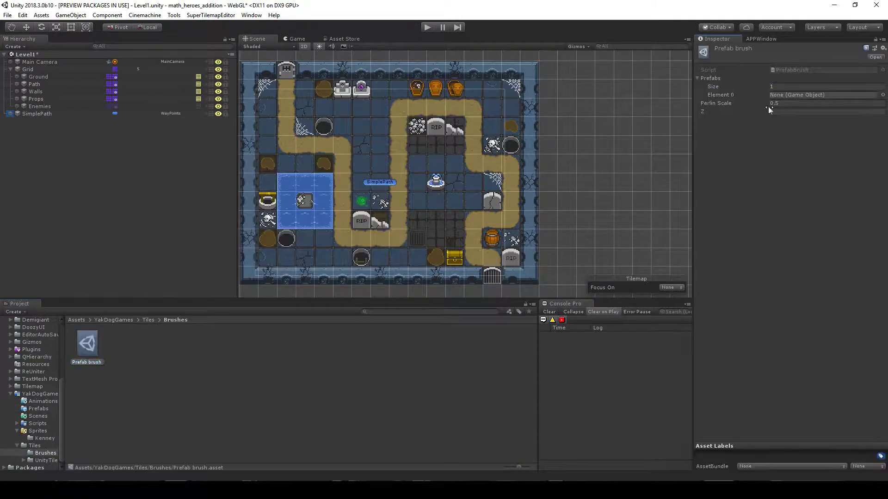
{"action": "left_click", "coordinate": [54, 406]}
{"action": "left_click_drag", "start_coordinate": [157, 344], "coordinate": [823, 94]}
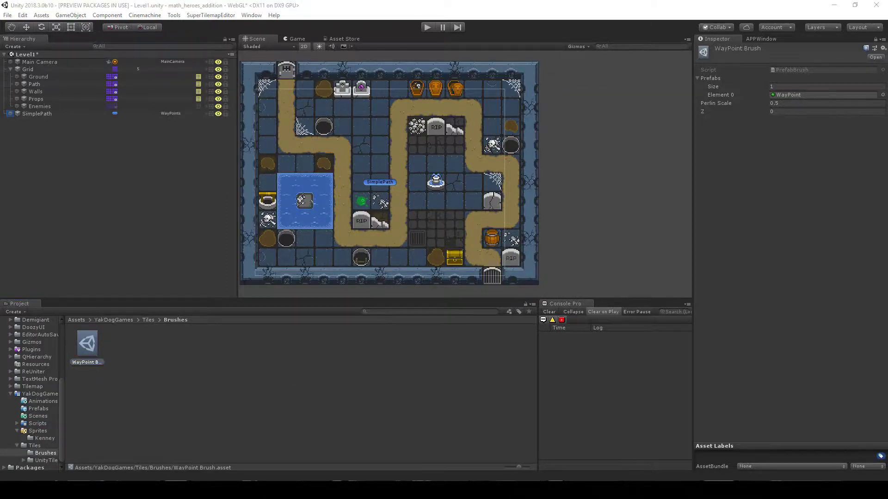
{"action": "left_click", "coordinate": [39, 106]}
{"action": "left_click", "coordinate": [282, 149]}
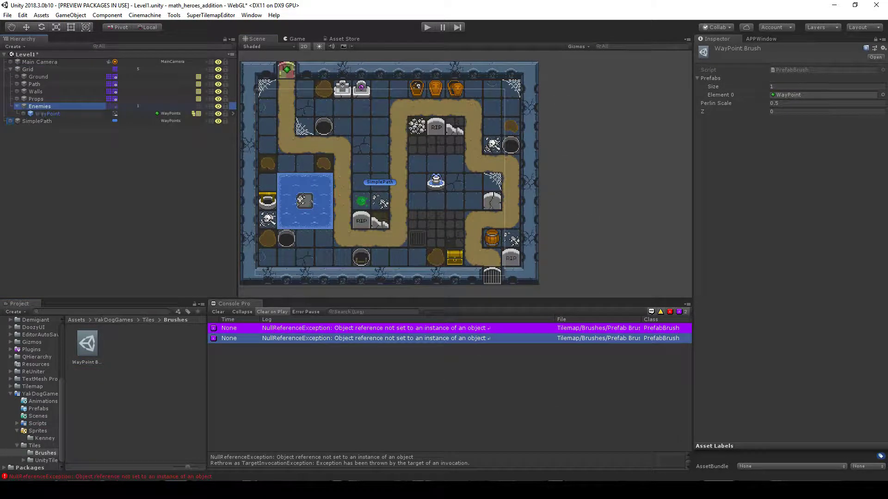
Search YouTube for 'uinity tilemap prefab brush', open the Tilemap: Prefab Brush video, then reselect Enemies.
{"action": "key", "text": "alt+Tab"}
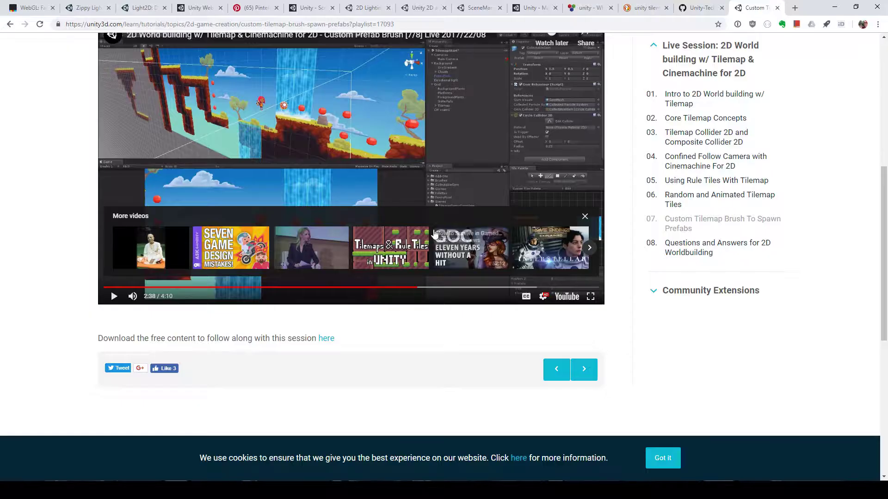
{"action": "key", "text": "ctrl+Tab"}
{"action": "type", "text": "uinity tilemap prefab brush"}
{"action": "key", "text": "Return"}
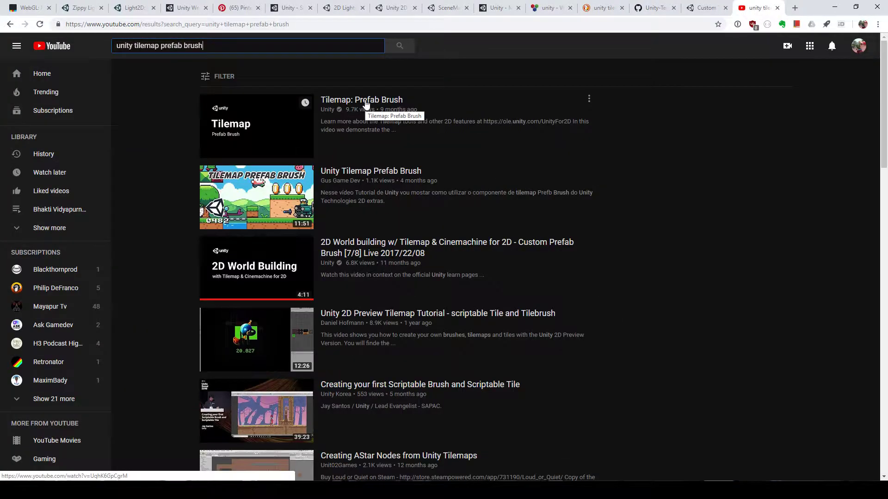
{"action": "left_click", "coordinate": [363, 97]}
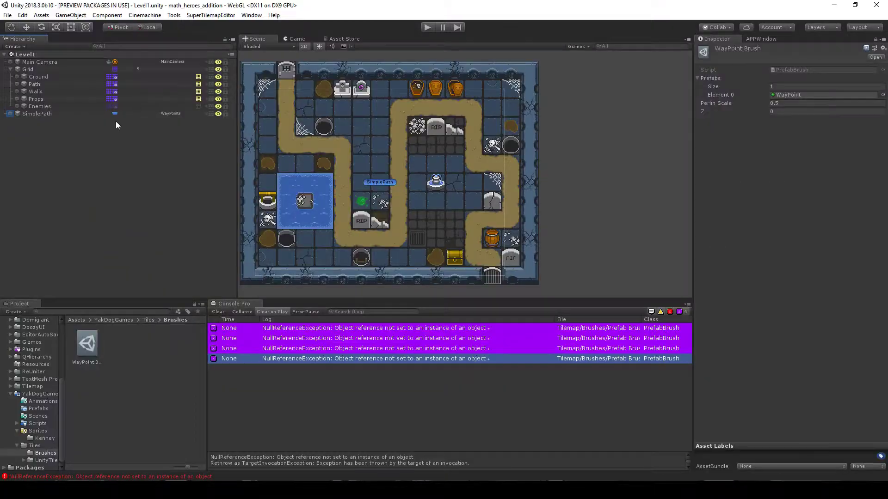
{"action": "left_click", "coordinate": [39, 106]}
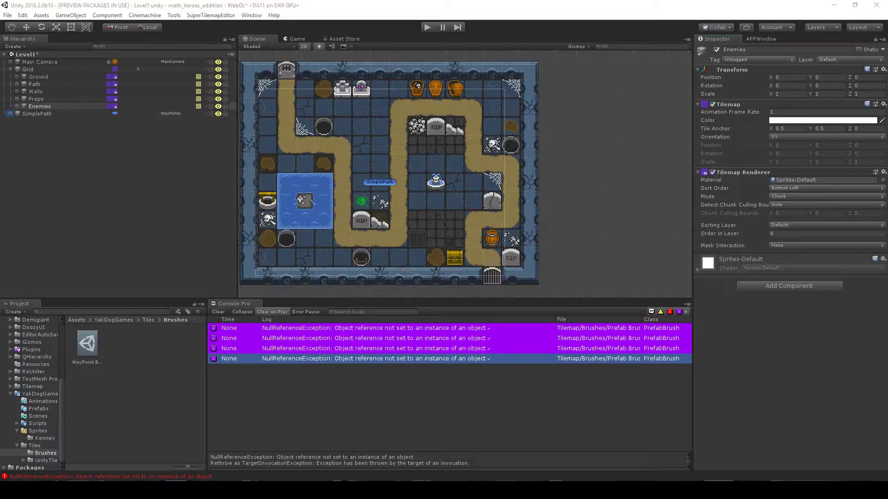
Paint a WayPoint on the Enemies tilemap's top-left tile and enlarge the console error list.
{"action": "left_click", "coordinate": [36, 99]}
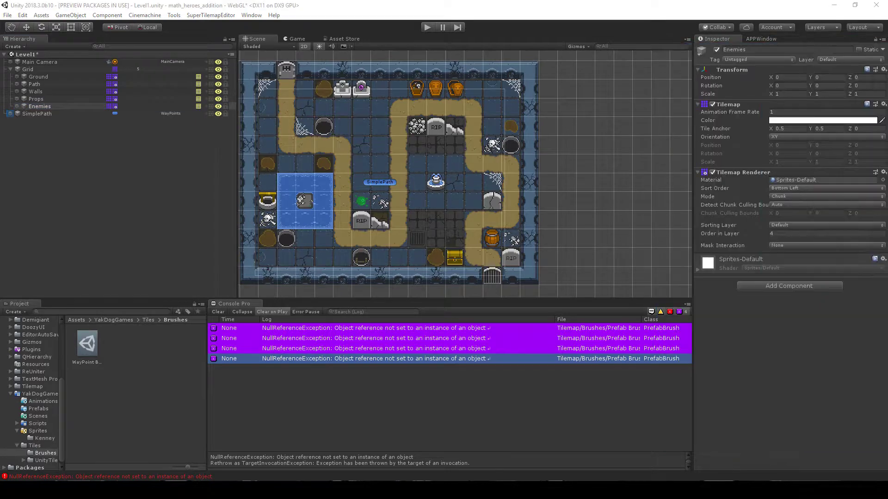
{"action": "left_click", "coordinate": [287, 69]}
{"action": "left_click_drag", "start_coordinate": [331, 453], "coordinate": [331, 400]}
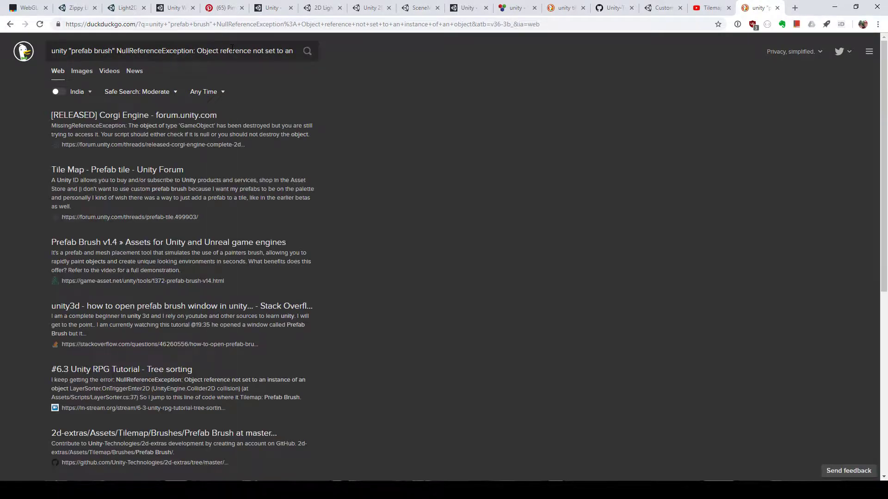
Set the Prefab Brush video's captions to auto-translate into English.
{"action": "scroll", "coordinate": [406, 274], "scroll_direction": "down", "scroll_amount": 2}
{"action": "scroll", "coordinate": [409, 274], "scroll_direction": "down", "scroll_amount": 1}
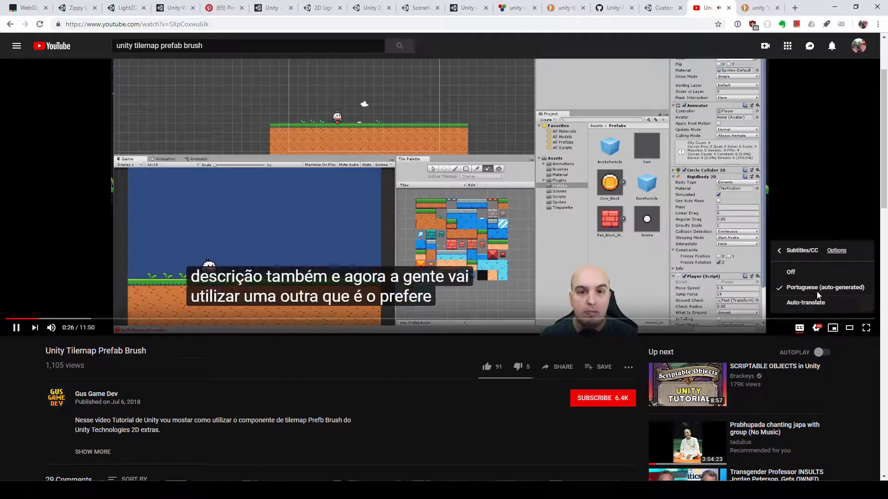
{"action": "left_click", "coordinate": [805, 302]}
{"action": "scroll", "coordinate": [828, 296], "scroll_direction": "down", "scroll_amount": 3}
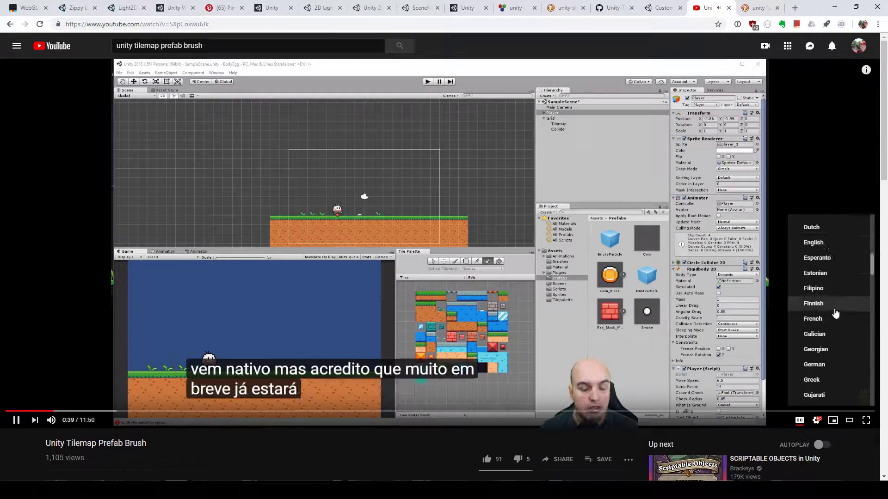
{"action": "left_click", "coordinate": [807, 245]}
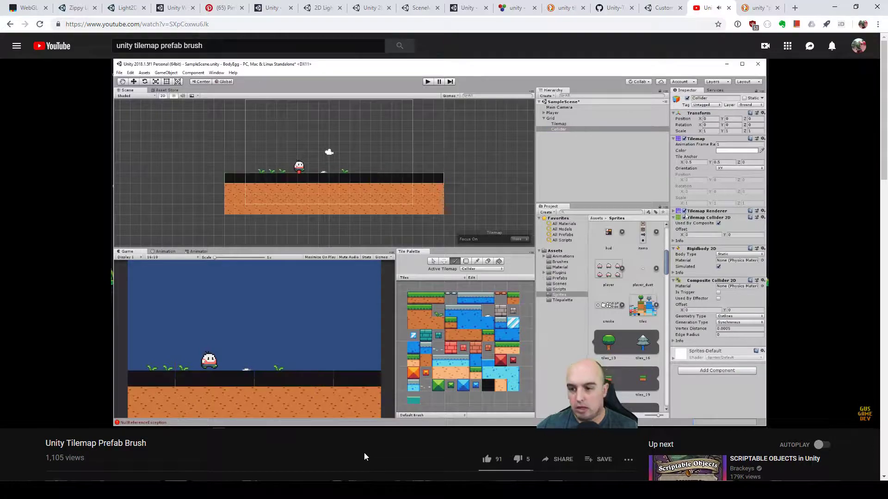
{"action": "scroll", "coordinate": [364, 453], "scroll_direction": "down", "scroll_amount": 6}
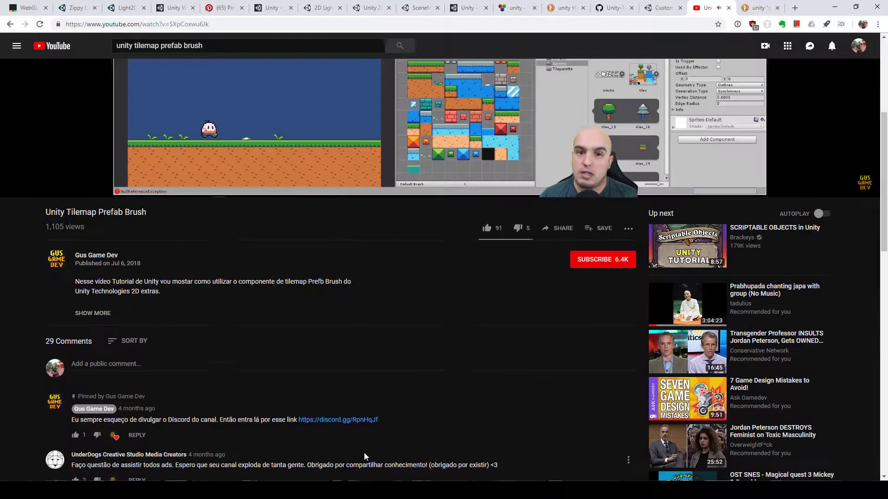
{"action": "scroll", "coordinate": [442, 414], "scroll_direction": "up", "scroll_amount": 5}
{"action": "scroll", "coordinate": [397, 266], "scroll_direction": "up", "scroll_amount": 1}
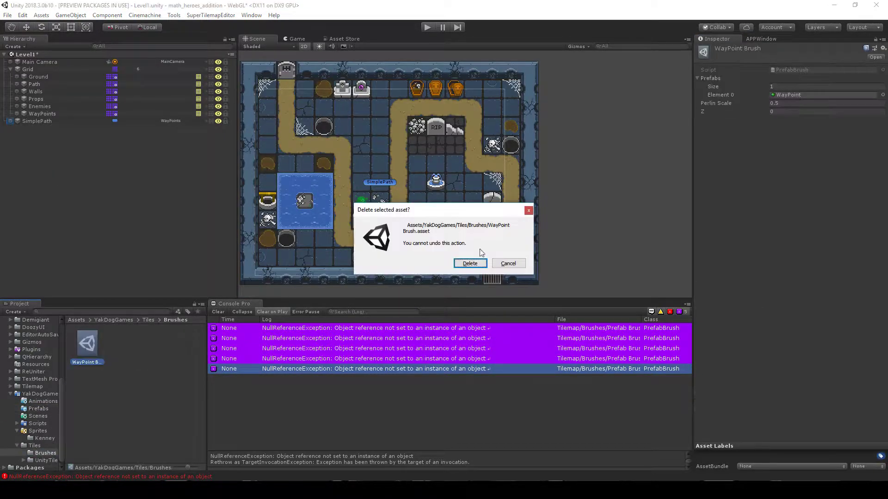
Drag an item sprite from the project into the scene as a map object.
{"action": "scroll", "coordinate": [153, 395], "scroll_direction": "down", "scroll_amount": 5}
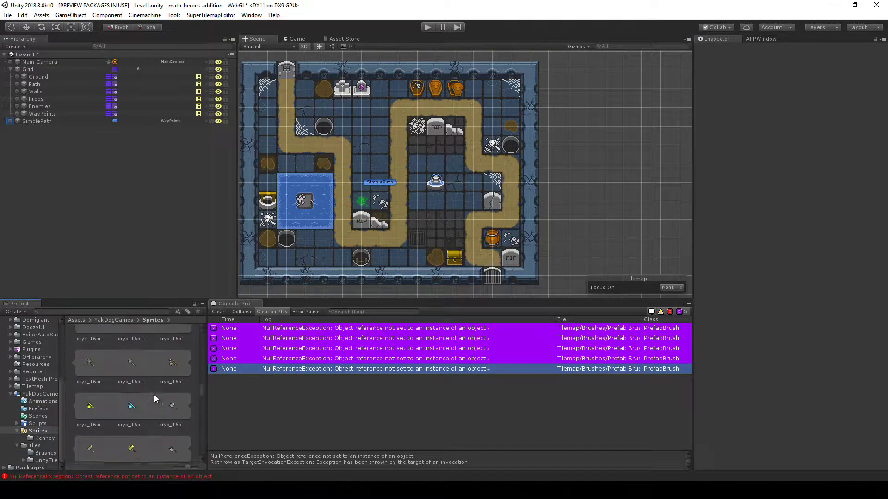
{"action": "left_click_drag", "start_coordinate": [131, 397], "coordinate": [590, 159]}
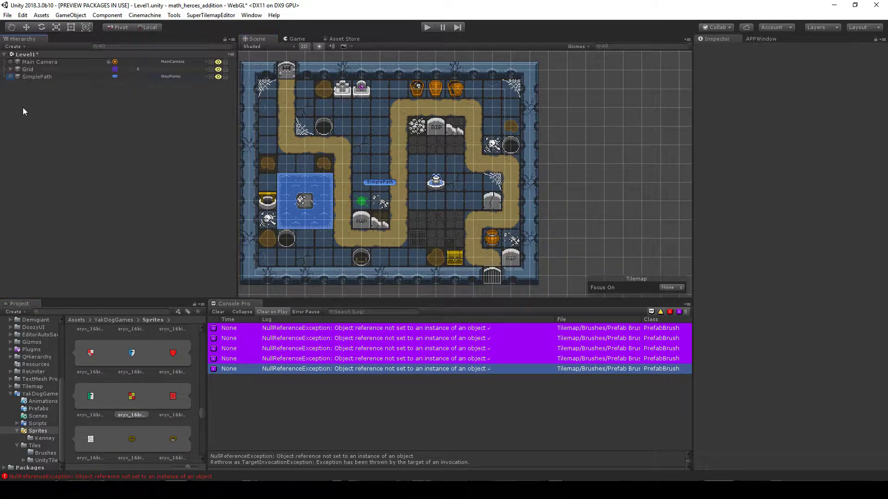
{"action": "left_click_drag", "start_coordinate": [24, 112], "coordinate": [30, 88]}
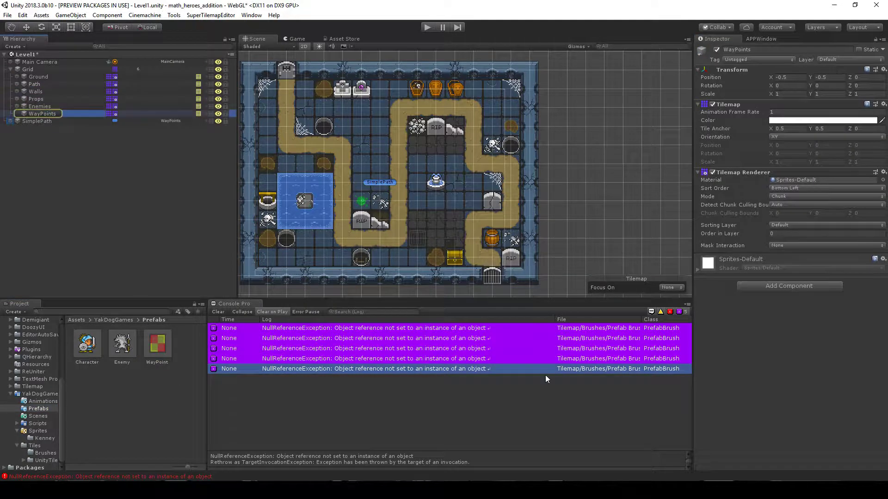
Create the new WayPoint Brush asset in the Brushes folder.
{"action": "right_click", "coordinate": [158, 405]}
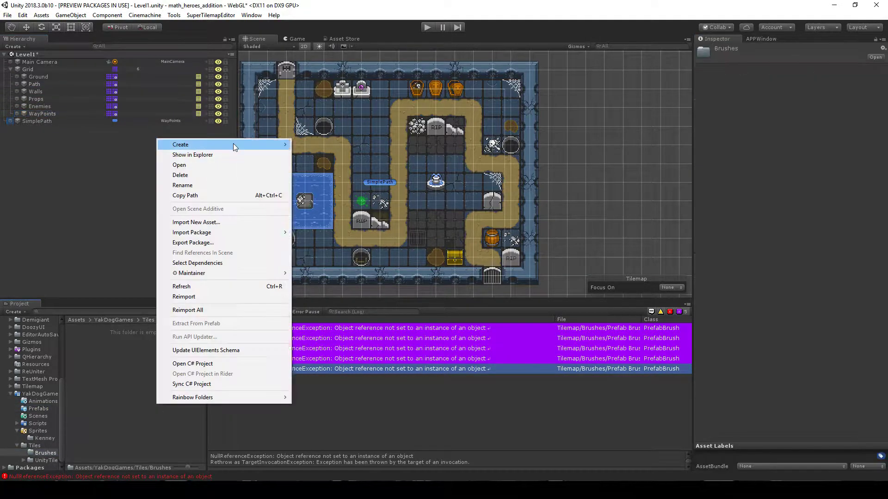
{"action": "mouse_move", "coordinate": [233, 144]}
{"action": "mouse_move", "coordinate": [358, 86]}
{"action": "left_click", "coordinate": [324, 462]}
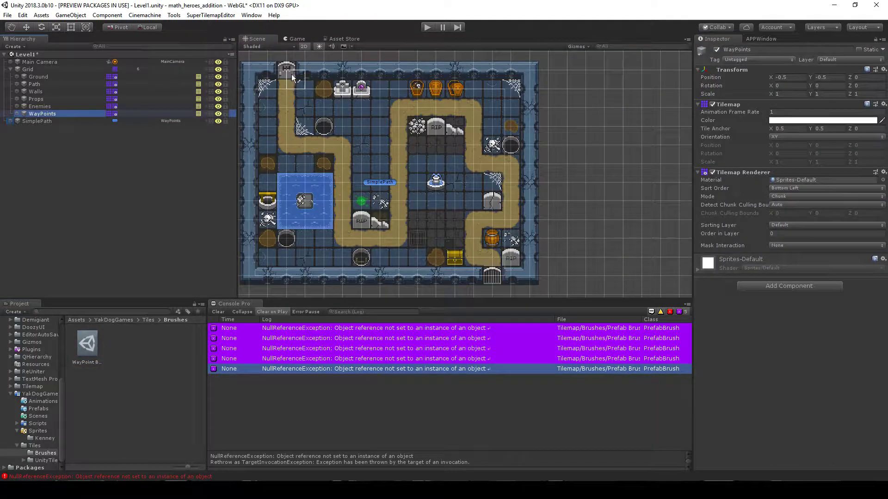
Reset the WayPoints tilemap to position 0,0 and put it on the WayPoints sorting layer.
{"action": "middle_click_drag", "start_coordinate": [290, 65], "coordinate": [399, 105]}
{"action": "left_click", "coordinate": [884, 70]}
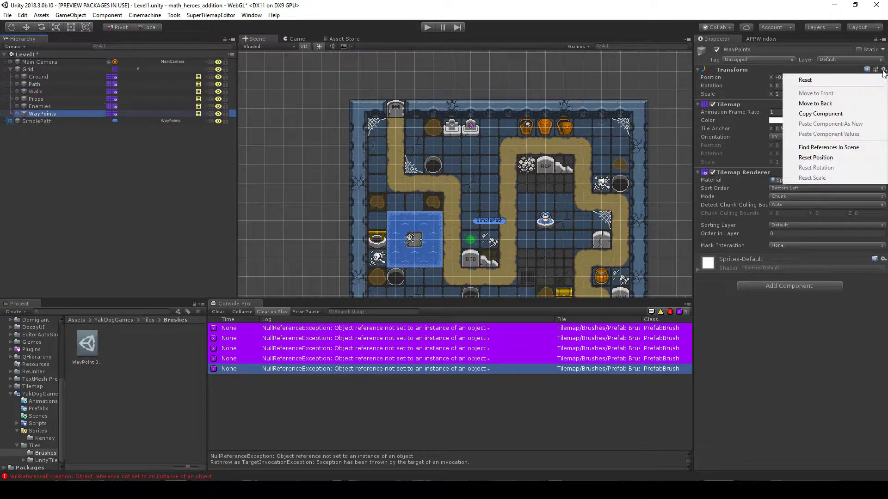
{"action": "left_click", "coordinate": [805, 159]}
{"action": "left_click", "coordinate": [36, 115]}
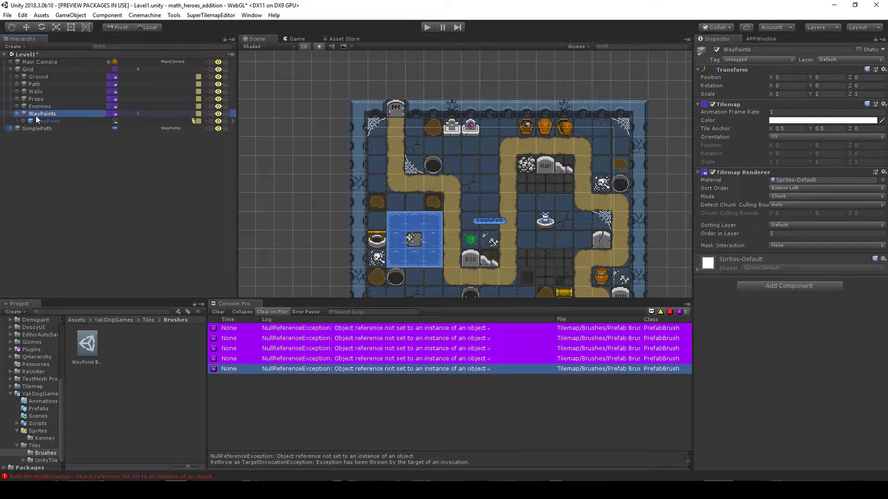
{"action": "left_click", "coordinate": [40, 114]}
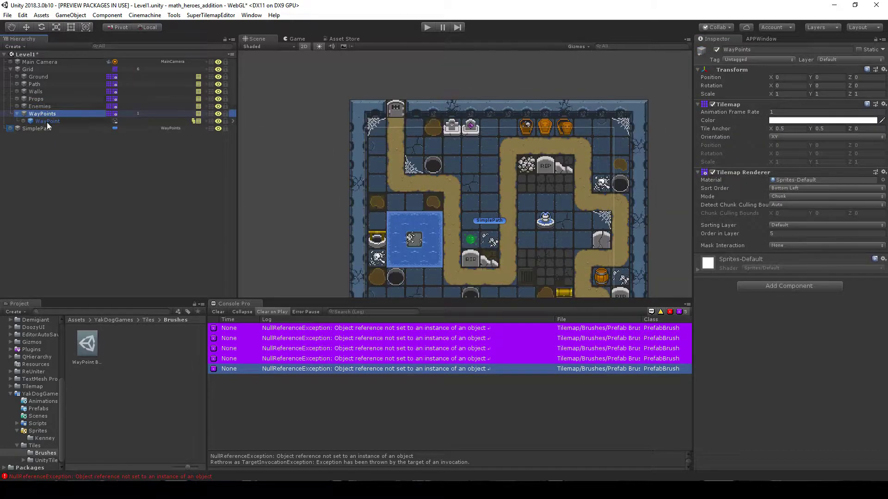
{"action": "left_click", "coordinate": [790, 226]}
{"action": "left_click", "coordinate": [39, 108]}
{"action": "left_click", "coordinate": [849, 59]}
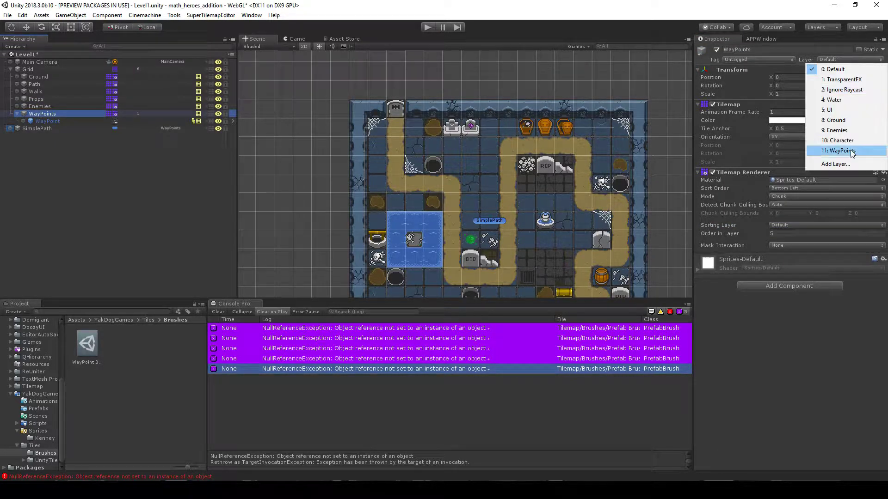
{"action": "key", "text": "Escape"}
{"action": "left_click", "coordinate": [791, 225]}
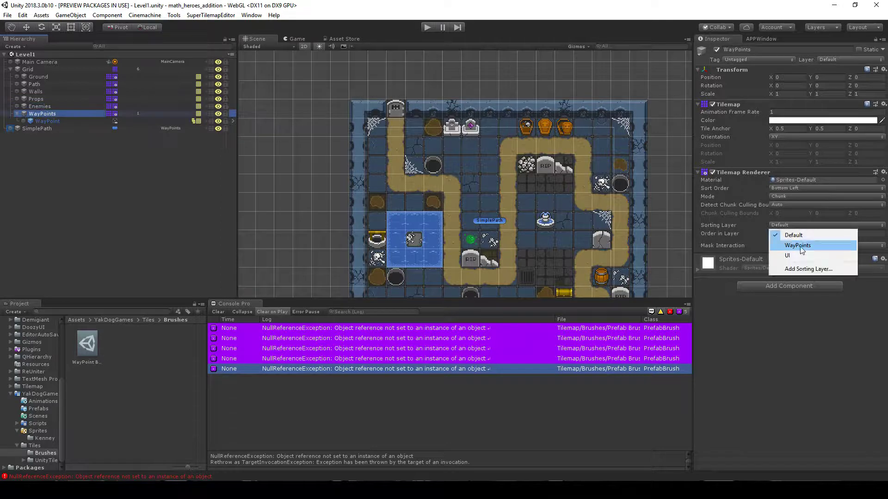
{"action": "left_click", "coordinate": [786, 245]}
Put the first WayPoint child's sprite on the WayPoints sorting layer.
{"action": "left_click", "coordinate": [47, 121]}
{"action": "left_click", "coordinate": [791, 167]}
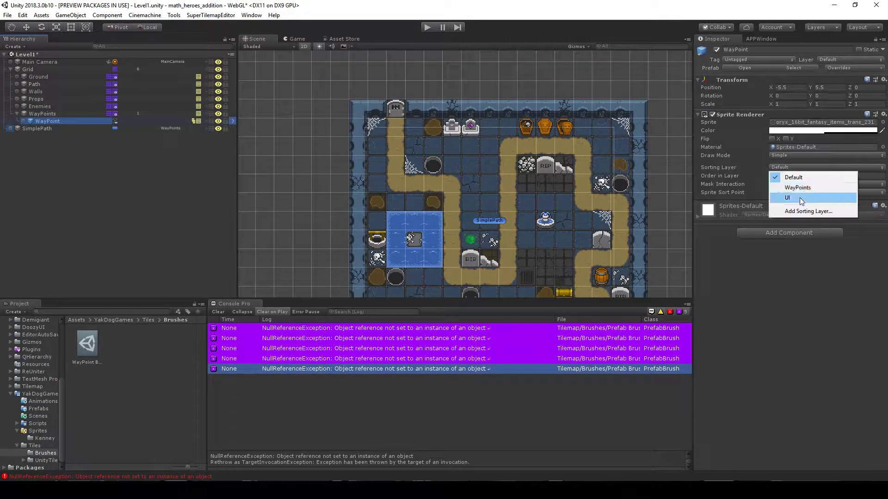
{"action": "left_click", "coordinate": [794, 184]}
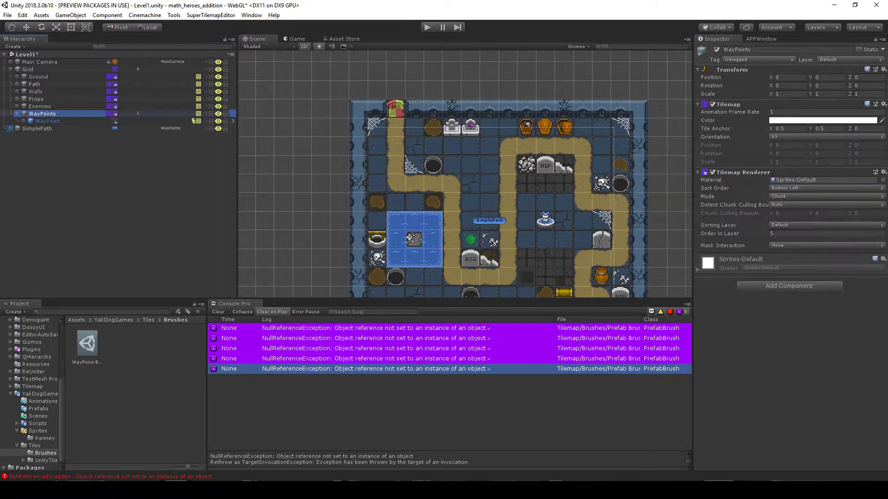
Paint waypoint markers along the dungeon path, including one at a path corner.
{"action": "left_click", "coordinate": [395, 183]}
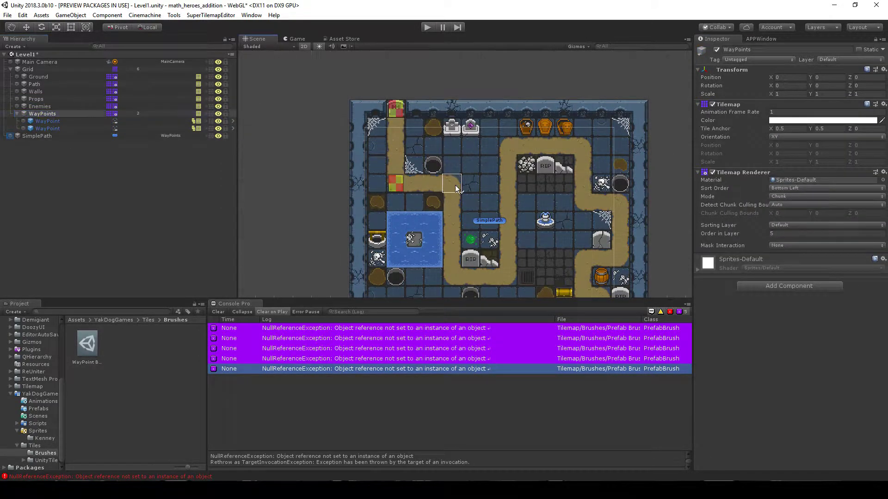
{"action": "left_click", "coordinate": [396, 109]}
{"action": "left_click", "coordinate": [38, 113]}
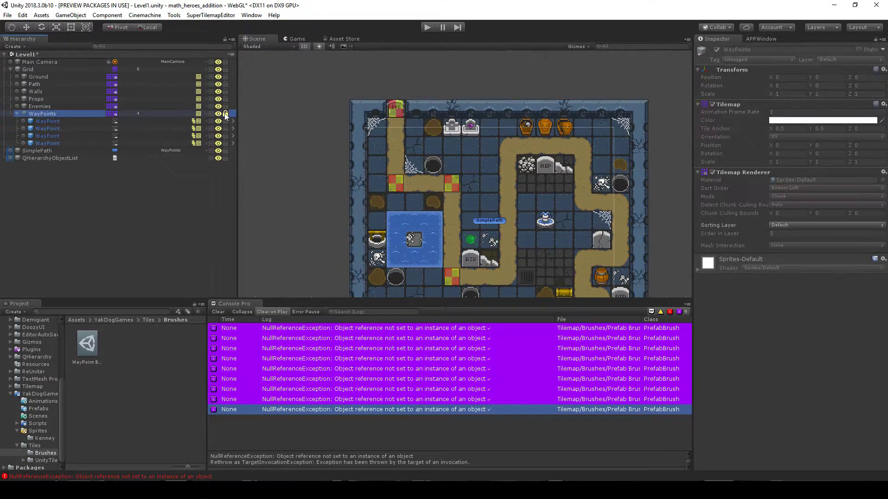
{"action": "left_click", "coordinate": [507, 276]}
{"action": "left_click", "coordinate": [33, 114]}
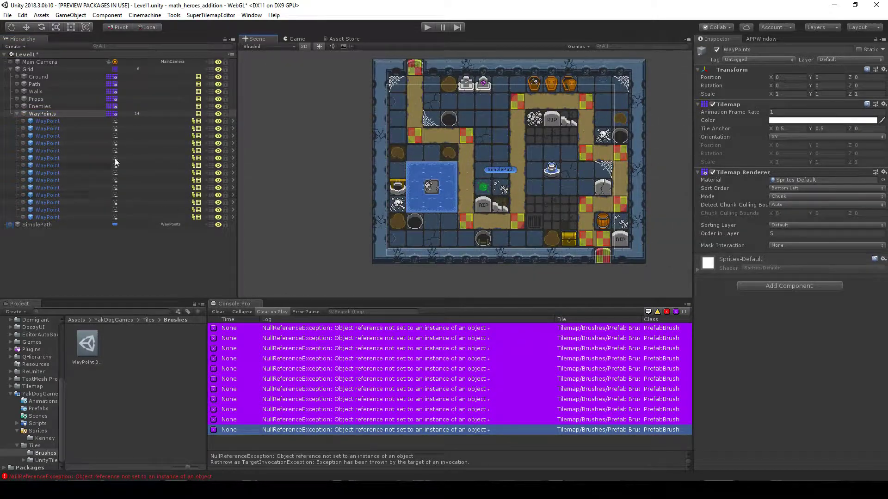
Declare a public Transform WayPoints field in the script and begin a [Description attribute.
{"action": "type", "text": "public Troansform"}
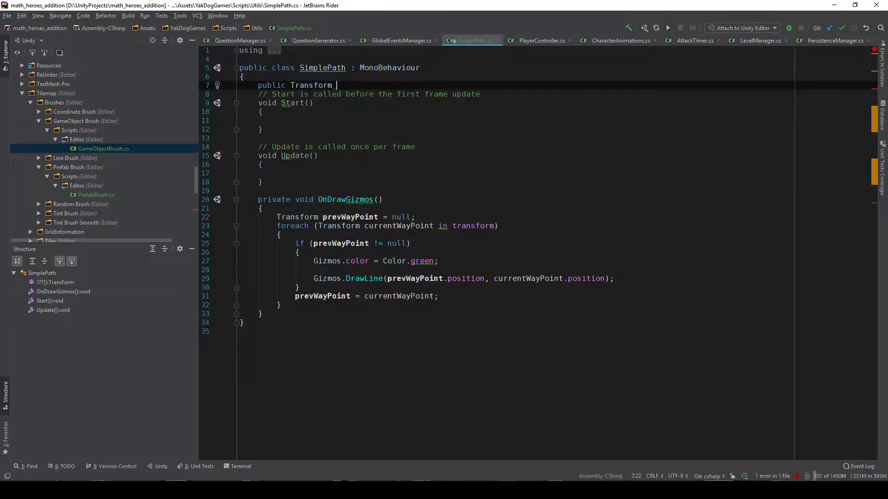
{"action": "type", "text": " WayPoints;"}
{"action": "key", "text": "ctrl+alt+Return"}
{"action": "type", "text": "[Descr"}
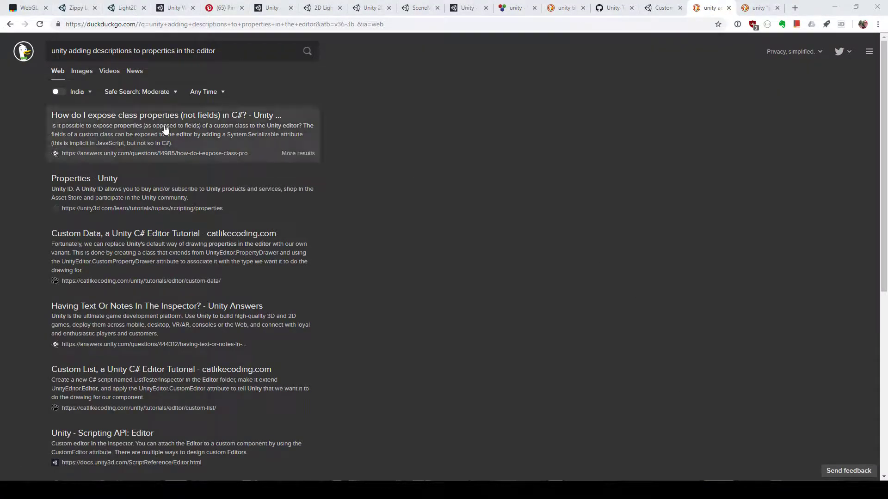
Open the Unity Answers thread 'Having Text Or Notes In The Inspector?' and skim its answers.
{"action": "left_click", "coordinate": [119, 307]}
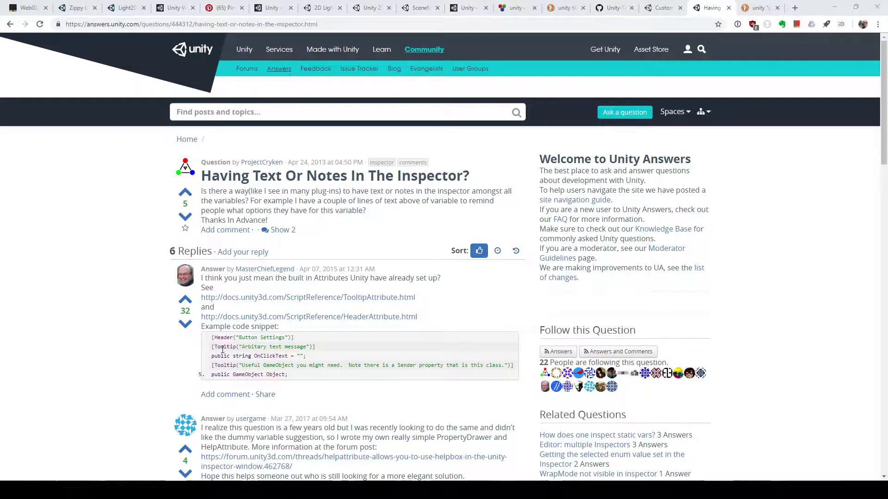
{"action": "scroll", "coordinate": [470, 310], "scroll_direction": "down", "scroll_amount": 5}
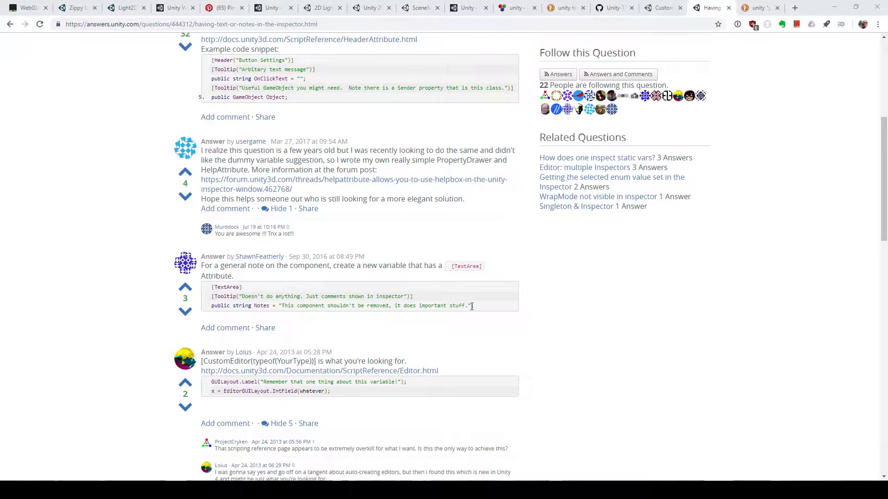
{"action": "scroll", "coordinate": [471, 307], "scroll_direction": "up", "scroll_amount": 2}
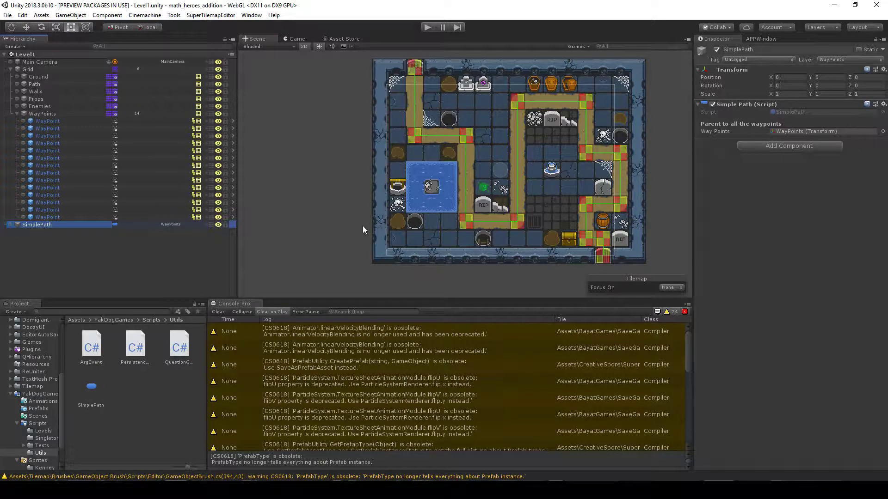
{"action": "left_click", "coordinate": [10, 69]}
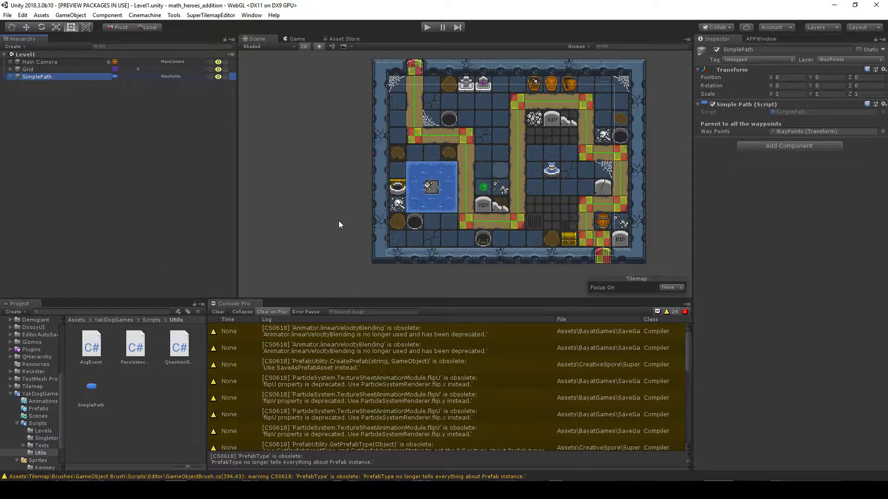
{"action": "key", "text": "f"}
{"action": "left_click", "coordinate": [10, 69]}
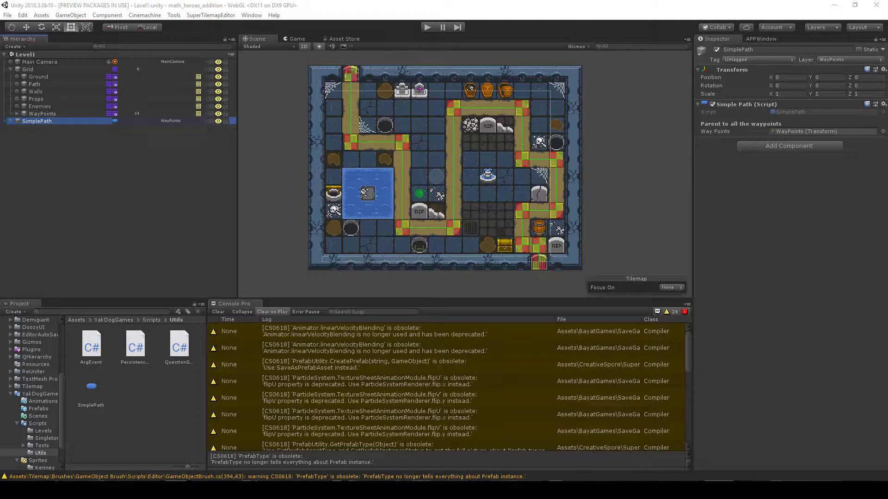
{"action": "left_click", "coordinate": [148, 410]}
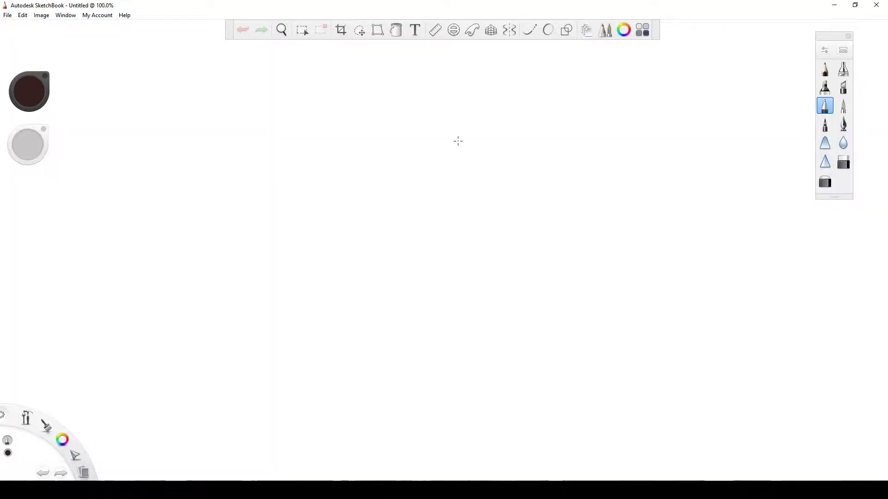
Write an underlined SPAWN CHARACTER heading with an EVENT (START) note beneath it.
{"action": "left_click_drag", "start_coordinate": [222, 76], "coordinate": [236, 78]}
{"action": "left_click_drag", "start_coordinate": [296, 70], "coordinate": [277, 84]}
{"action": "left_click_drag", "start_coordinate": [576, 70], "coordinate": [605, 74]}
{"action": "left_click_drag", "start_coordinate": [277, 97], "coordinate": [595, 88]}
{"action": "left_click_drag", "start_coordinate": [396, 103], "coordinate": [416, 118]}
{"action": "left_click_drag", "start_coordinate": [496, 116], "coordinate": [531, 109]}
{"action": "left_click_drag", "start_coordinate": [565, 105], "coordinate": [560, 125]}
{"action": "mouse_move", "coordinate": [570, 111]}
{"action": "left_mouse_down"}
{"action": "mouse_move", "coordinate": [622, 118]}
{"action": "mouse_move", "coordinate": [638, 132]}
{"action": "left_mouse_up"}
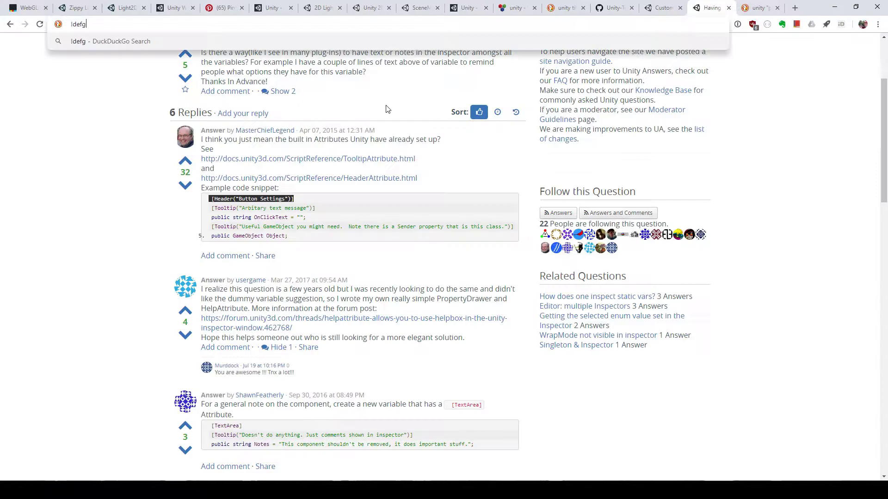
Look up the word 'character' in a dictionary, then return to the sketch canvas.
{"action": "key", "text": "Return"}
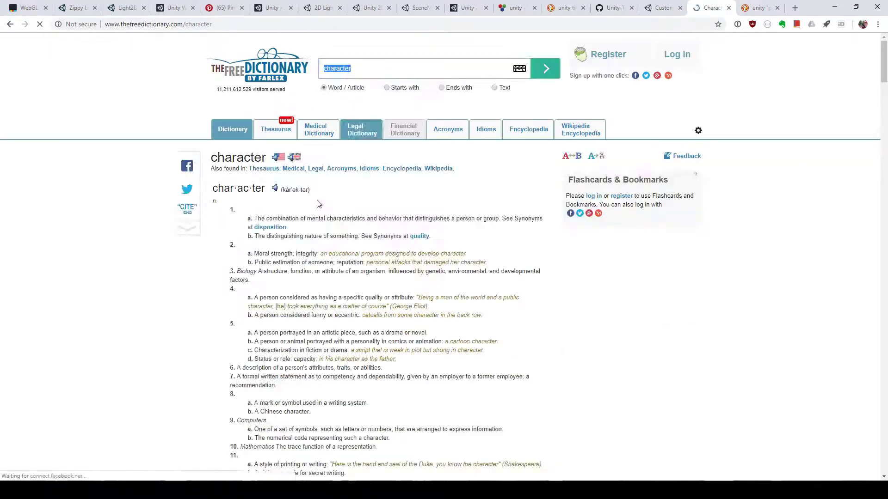
{"action": "key", "text": "ctrl+w"}
{"action": "key", "text": "alt+Tab"}
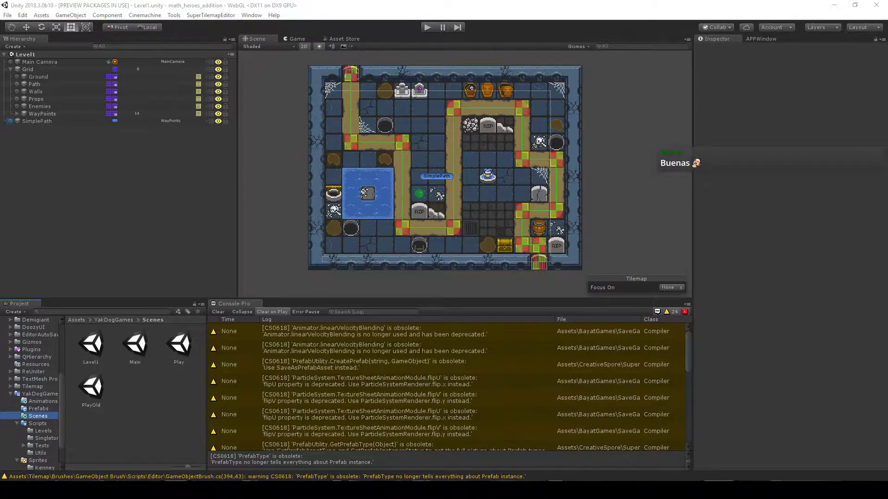
{"action": "left_click", "coordinate": [78, 447]}
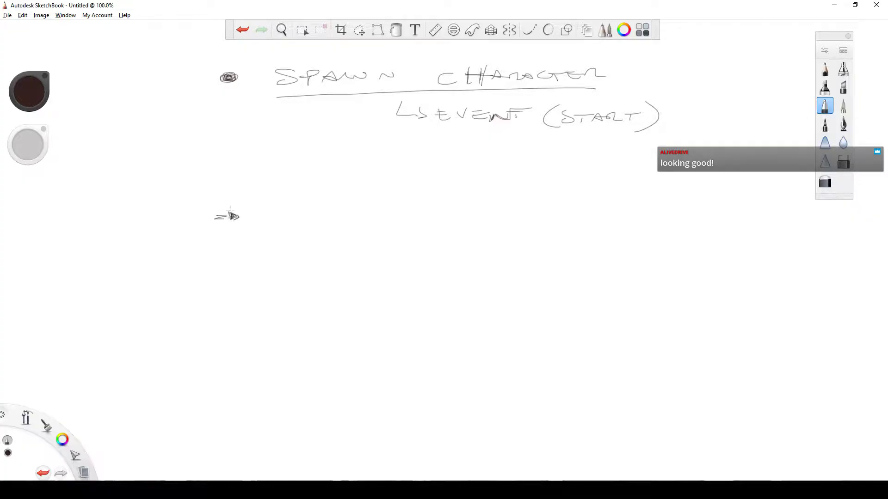
Sketch a MAIN box with level buttons, a LEVEL N double arrow, and a new box beside it.
{"action": "left_click_drag", "start_coordinate": [214, 218], "coordinate": [239, 217]}
{"action": "mouse_move", "coordinate": [305, 202]}
{"action": "left_mouse_down"}
{"action": "mouse_move", "coordinate": [286, 274]}
{"action": "mouse_move", "coordinate": [300, 202]}
{"action": "left_mouse_up"}
{"action": "left_click_drag", "start_coordinate": [318, 219], "coordinate": [388, 213]}
{"action": "left_click_drag", "start_coordinate": [303, 229], "coordinate": [329, 236]}
{"action": "left_click_drag", "start_coordinate": [339, 228], "coordinate": [337, 238]}
{"action": "left_click_drag", "start_coordinate": [416, 232], "coordinate": [466, 236]}
{"action": "left_click_drag", "start_coordinate": [430, 206], "coordinate": [475, 215]}
{"action": "mouse_move", "coordinate": [512, 203]}
{"action": "left_mouse_down"}
{"action": "mouse_move", "coordinate": [509, 261]}
{"action": "mouse_move", "coordinate": [632, 195]}
{"action": "left_mouse_up"}
{"action": "left_click_drag", "start_coordinate": [632, 196], "coordinate": [624, 264]}
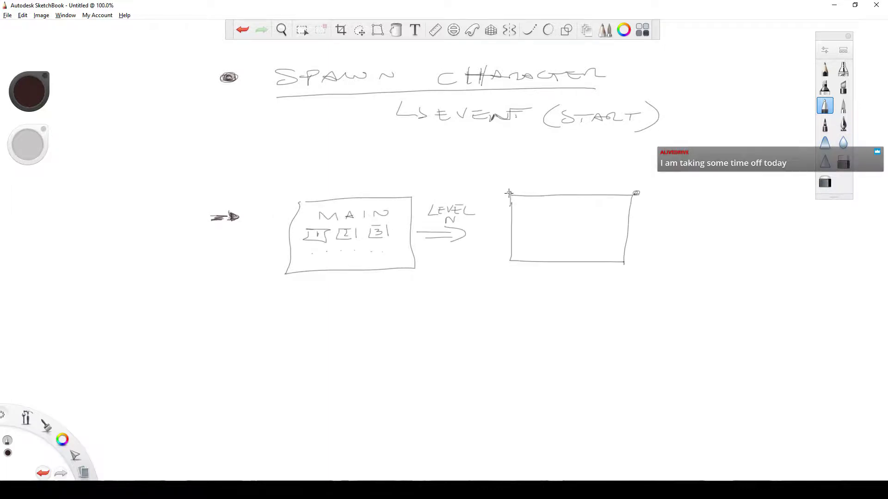
Draw a MAP with a maze path, label it Play Scene, and note 'ADDITIVE LOAD OF LEVEL ?'.
{"action": "left_click_drag", "start_coordinate": [522, 203], "coordinate": [616, 252]}
{"action": "left_click_drag", "start_coordinate": [543, 240], "coordinate": [606, 245]}
{"action": "left_click_drag", "start_coordinate": [569, 203], "coordinate": [607, 197]}
{"action": "mouse_move", "coordinate": [574, 162]}
{"action": "left_mouse_down"}
{"action": "mouse_move", "coordinate": [622, 180]}
{"action": "mouse_move", "coordinate": [719, 178]}
{"action": "left_mouse_up"}
{"action": "mouse_move", "coordinate": [596, 286]}
{"action": "left_mouse_down"}
{"action": "mouse_move", "coordinate": [560, 281]}
{"action": "mouse_move", "coordinate": [596, 280]}
{"action": "left_mouse_up"}
{"action": "left_click_drag", "start_coordinate": [578, 197], "coordinate": [575, 197]}
{"action": "mouse_move", "coordinate": [550, 312]}
{"action": "left_mouse_down"}
{"action": "mouse_move", "coordinate": [559, 306]}
{"action": "mouse_move", "coordinate": [642, 315]}
{"action": "left_mouse_up"}
{"action": "left_click_drag", "start_coordinate": [554, 324], "coordinate": [652, 353]}
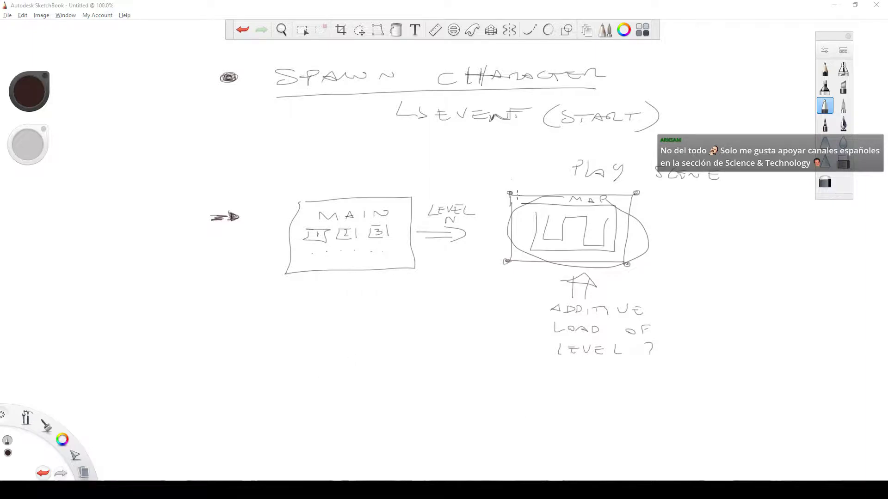
Add a down arrow to a boxed 'CHARACTER INSTANTIATED BY ?' note.
{"action": "left_click_drag", "start_coordinate": [487, 251], "coordinate": [482, 287]}
{"action": "left_click_drag", "start_coordinate": [308, 340], "coordinate": [407, 337]}
{"action": "left_click_drag", "start_coordinate": [316, 363], "coordinate": [474, 356]}
{"action": "left_click_drag", "start_coordinate": [346, 386], "coordinate": [396, 389]}
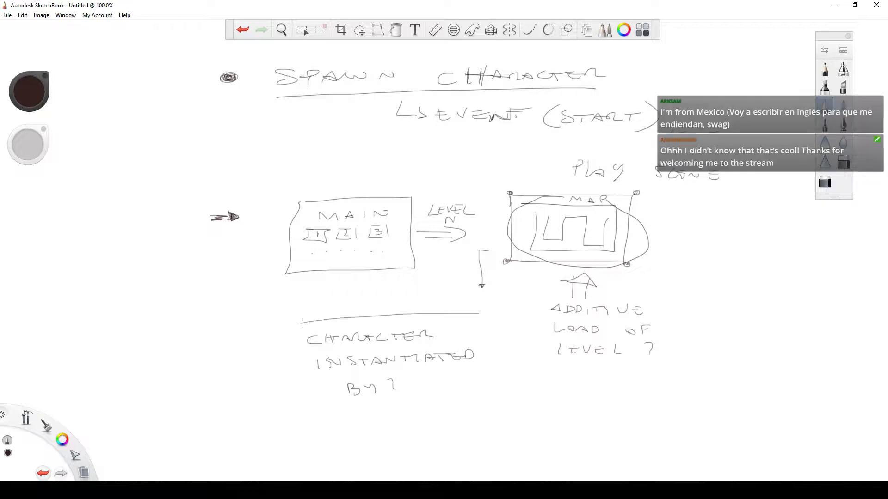
{"action": "left_click_drag", "start_coordinate": [302, 323], "coordinate": [311, 327]}
Box LVL MGR and GAMEMGR under PLAY, with an arrow to a boxed LVL1–LVL4 list.
{"action": "left_click_drag", "start_coordinate": [54, 253], "coordinate": [149, 249]}
{"action": "left_click_drag", "start_coordinate": [81, 224], "coordinate": [148, 234]}
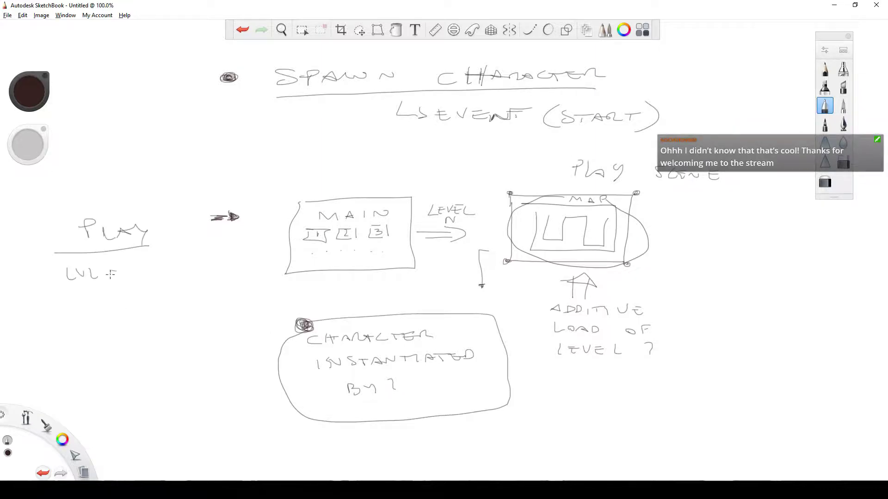
{"action": "mouse_move", "coordinate": [66, 268]}
{"action": "left_mouse_down"}
{"action": "mouse_move", "coordinate": [176, 296]}
{"action": "mouse_move", "coordinate": [229, 333]}
{"action": "left_mouse_up"}
{"action": "left_click_drag", "start_coordinate": [210, 351], "coordinate": [243, 359]}
{"action": "mouse_move", "coordinate": [210, 372]}
{"action": "left_mouse_down"}
{"action": "mouse_move", "coordinate": [243, 379]}
{"action": "mouse_move", "coordinate": [243, 400]}
{"action": "left_mouse_up"}
{"action": "left_click_drag", "start_coordinate": [211, 414], "coordinate": [245, 420]}
{"action": "left_click_drag", "start_coordinate": [204, 342], "coordinate": [278, 430]}
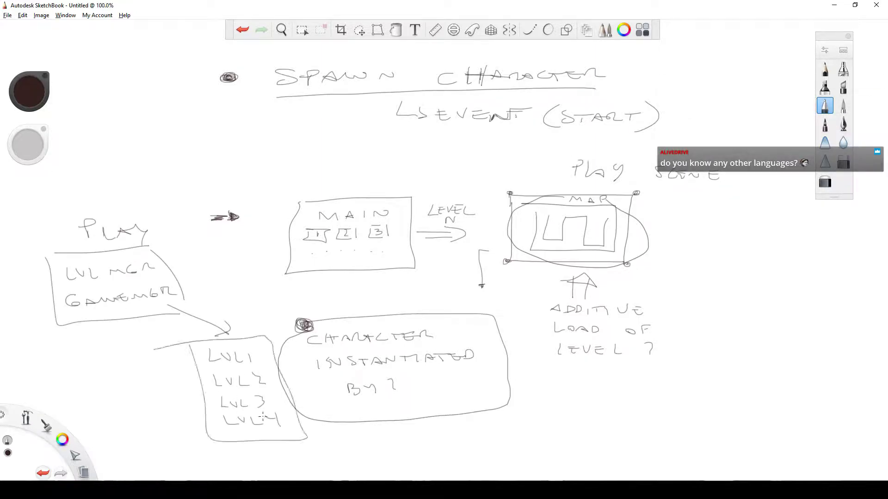
Back in Unity, inspect SimplePath and Grid and expand the Grid's layers.
{"action": "key", "text": "alt+Tab"}
{"action": "left_click", "coordinate": [29, 121]}
{"action": "left_click", "coordinate": [18, 69]}
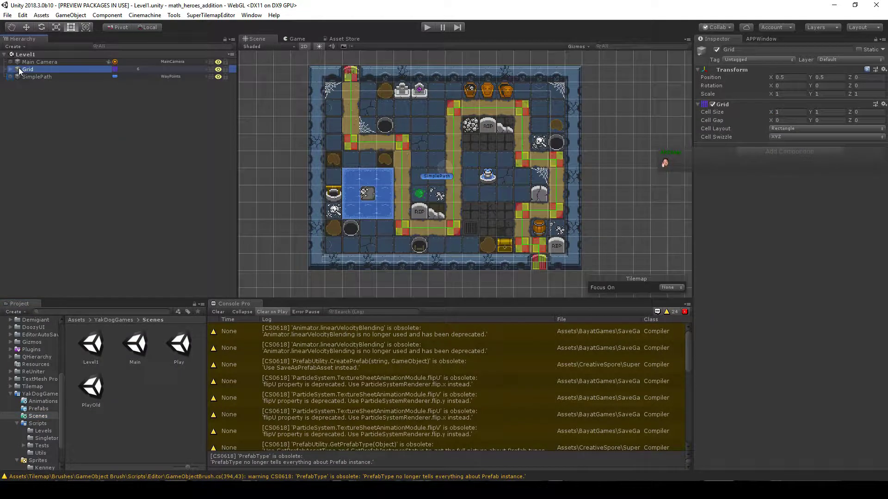
{"action": "left_click", "coordinate": [10, 69]}
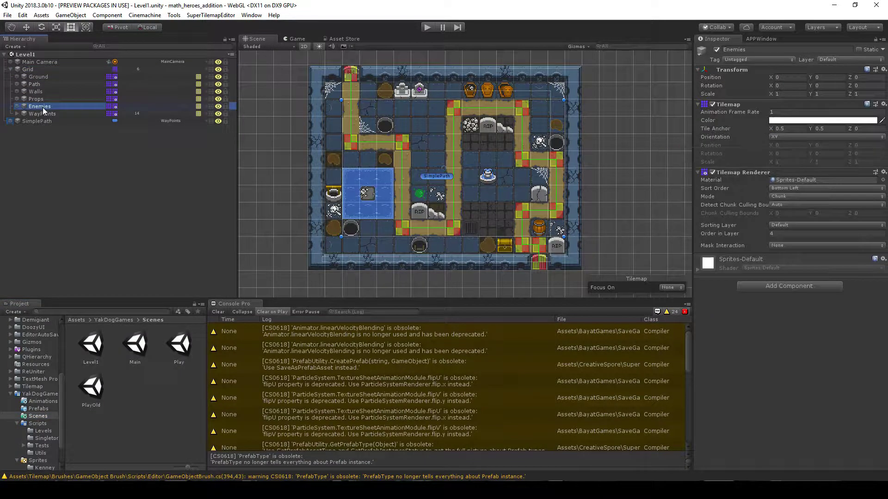
Open the PlayOld scene, review EnemiesManager's enemy sprites list, and glance at EnemiesManager.cs.
{"action": "double_click", "coordinate": [91, 389]}
{"action": "left_click", "coordinate": [697, 228]}
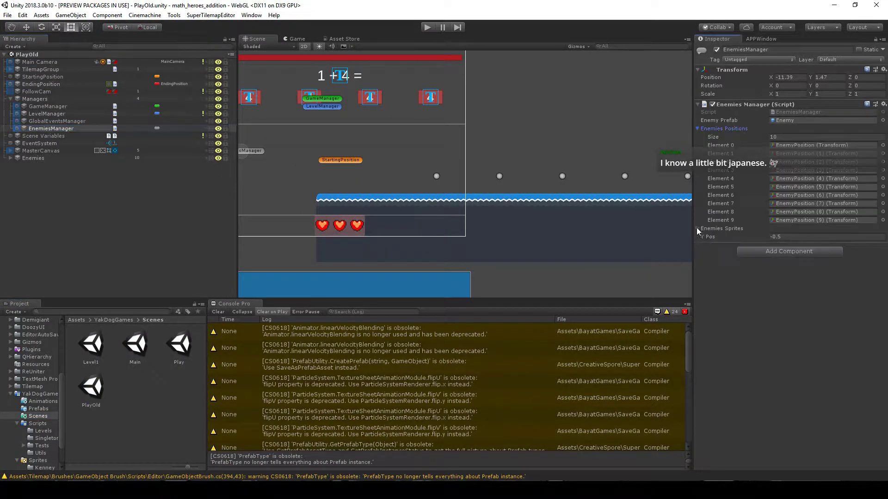
{"action": "left_click", "coordinate": [697, 228]}
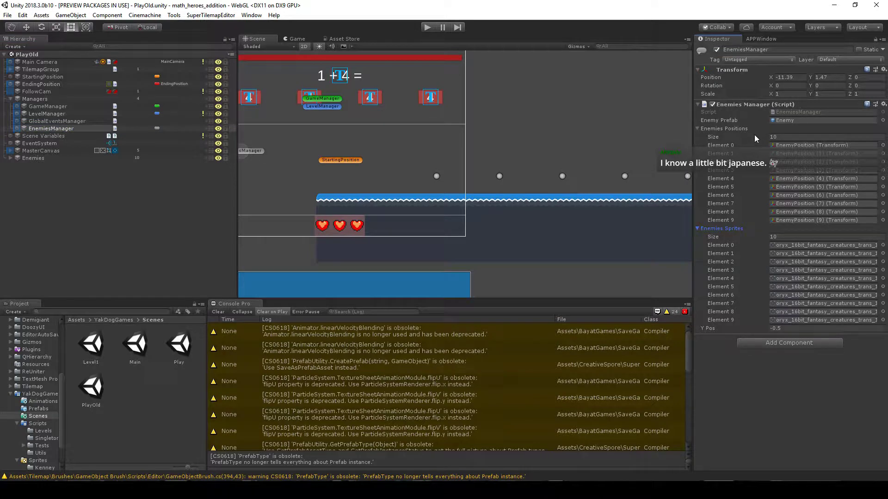
{"action": "key", "text": "alt+Tab"}
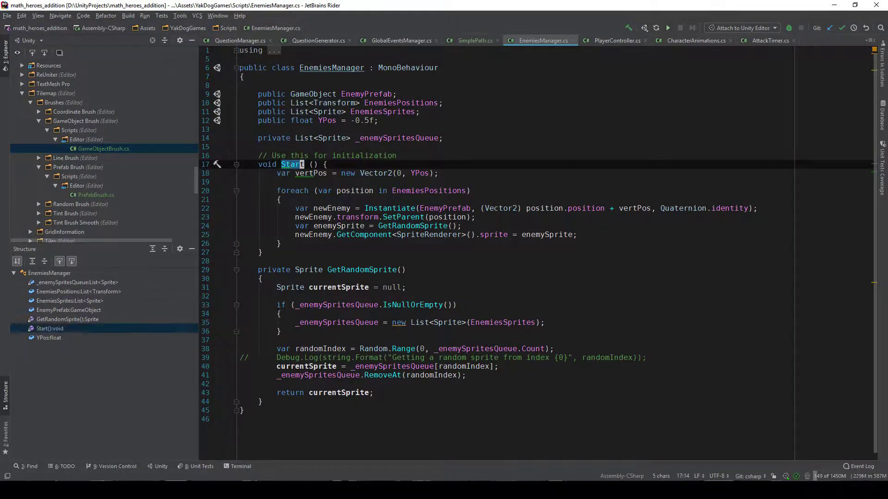
{"action": "left_click", "coordinate": [360, 155]}
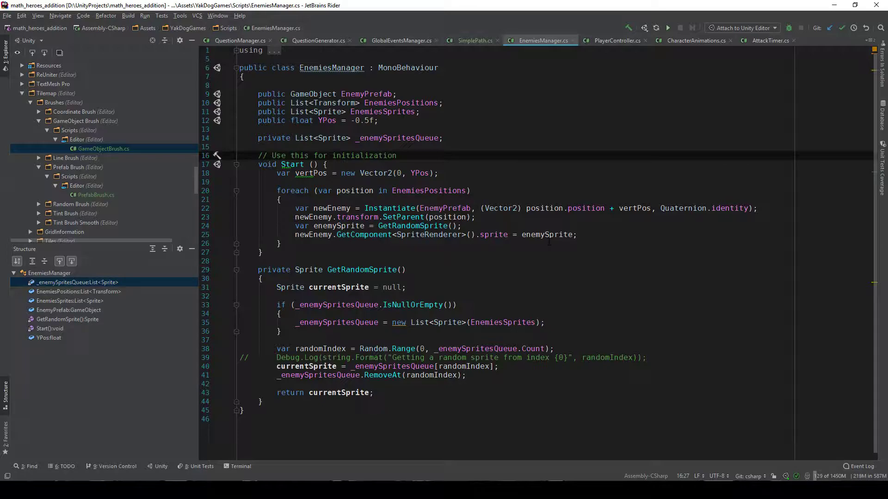
{"action": "key", "text": "alt+Tab"}
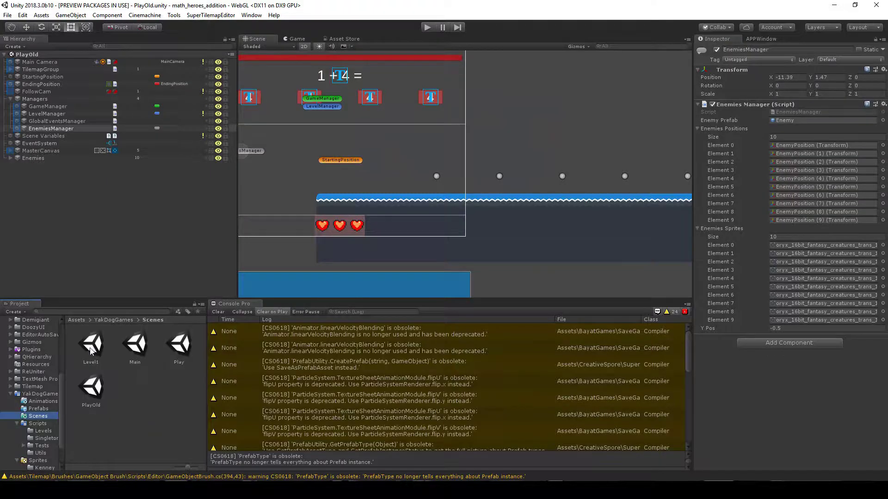
Save the Grid into Prefabs as a prefab named Level1Map.
{"action": "left_click_drag", "start_coordinate": [147, 398], "coordinate": [177, 362]}
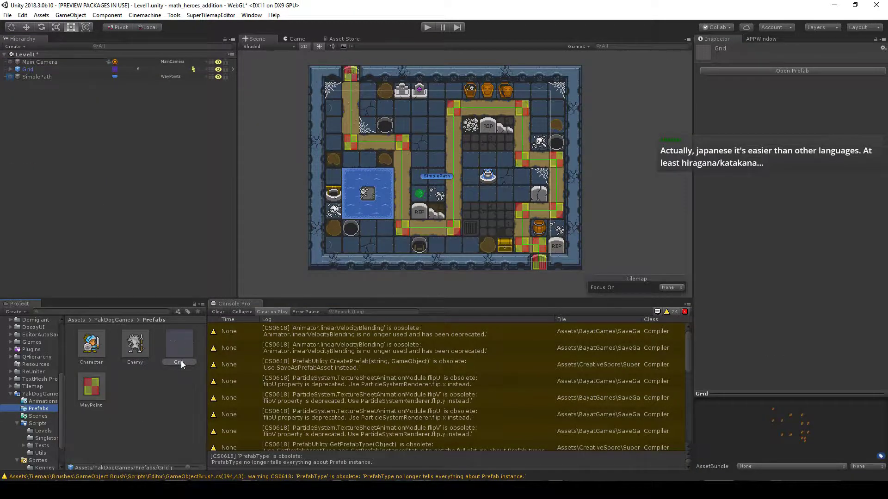
{"action": "type", "text": "Level1Map"}
{"action": "key", "text": "Return"}
Open the Play scene and paste in a Managers group with LevelManager and GameManager.
{"action": "left_click", "coordinate": [38, 416]}
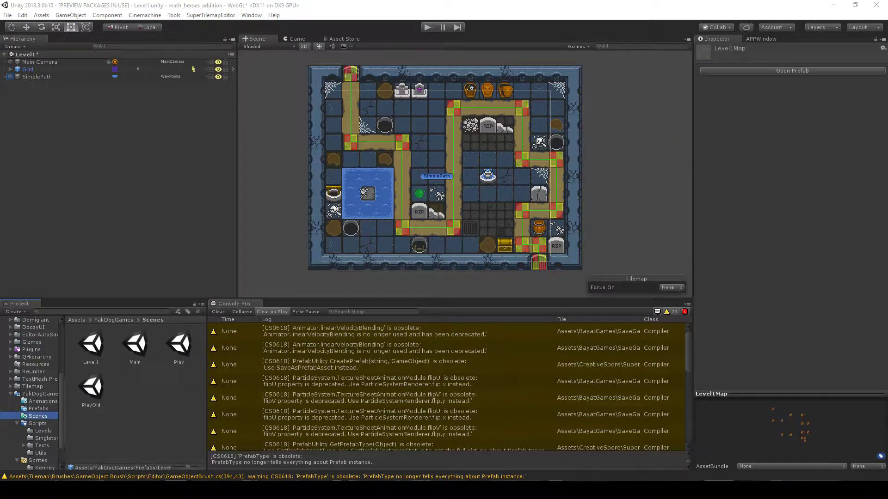
{"action": "double_click", "coordinate": [179, 344]}
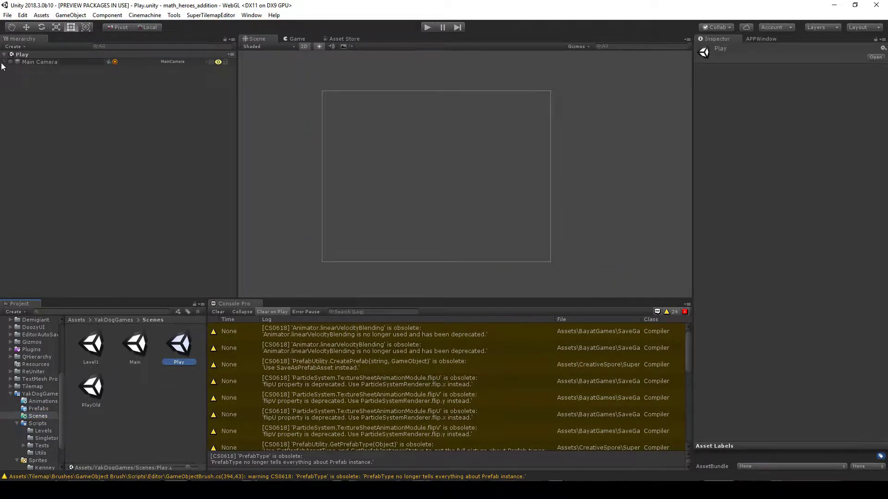
{"action": "key", "text": "ctrl+v"}
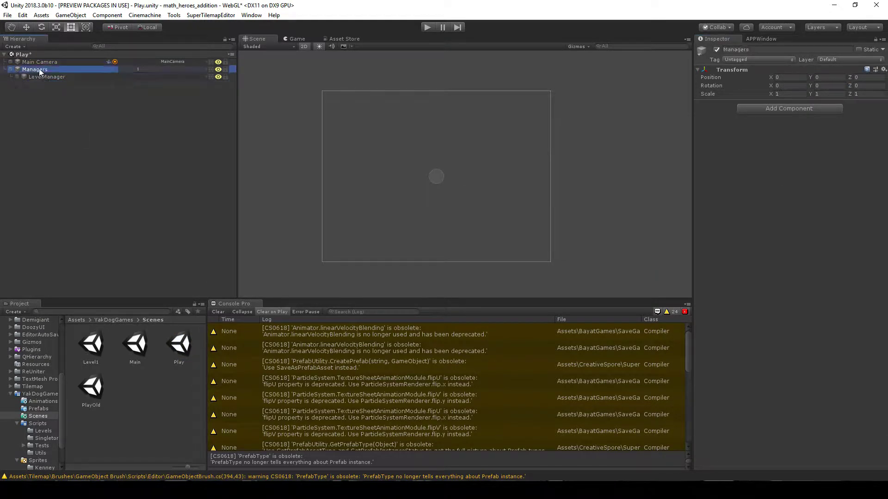
{"action": "key", "text": "ctrl+v"}
{"action": "left_click", "coordinate": [46, 72]}
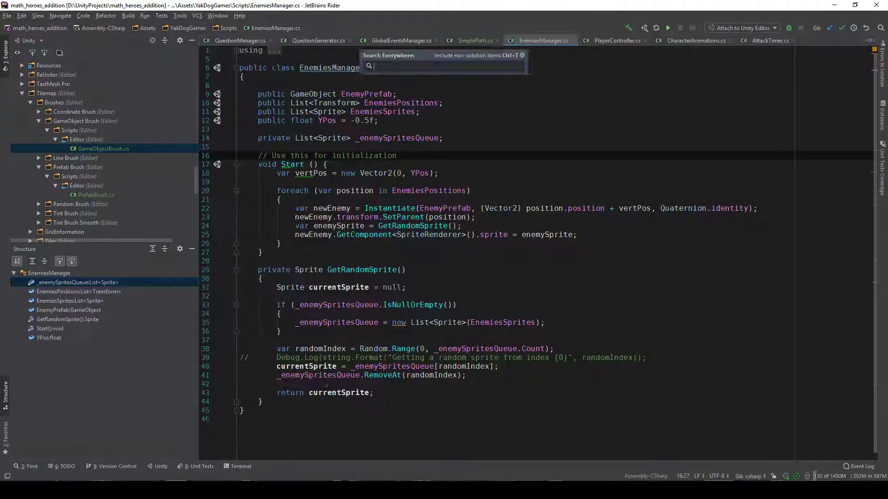
Add a GlobalEventsManager child under Managers with the Global Events Manager script.
{"action": "key", "text": "alt+shift+n"}
{"action": "type", "text": "GlobalEventsManager"}
{"action": "key", "text": "Return"}
{"action": "left_click", "coordinate": [789, 108]}
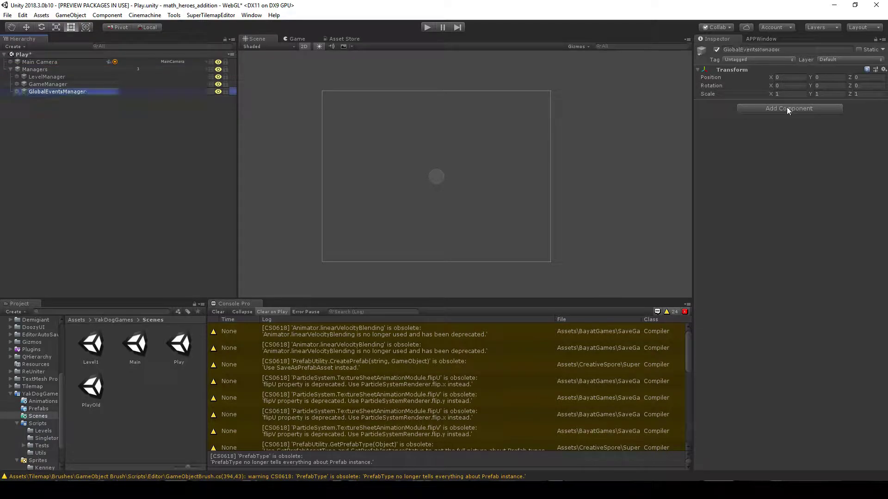
{"action": "type", "text": "GlobalEv"}
{"action": "key", "text": "Return"}
Check GameManager.cs in the code editor, then enter Play mode.
{"action": "key", "text": "alt+Tab"}
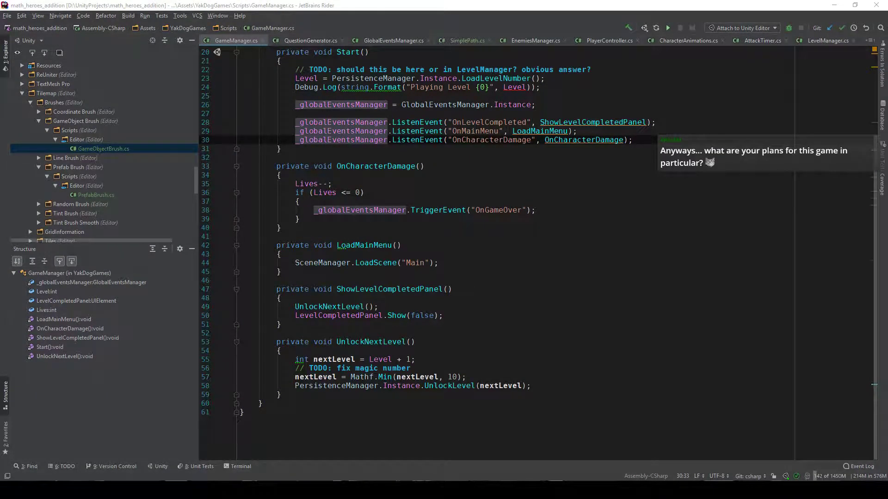
{"action": "key", "text": "alt+Tab"}
{"action": "key", "text": "ctrl+p"}
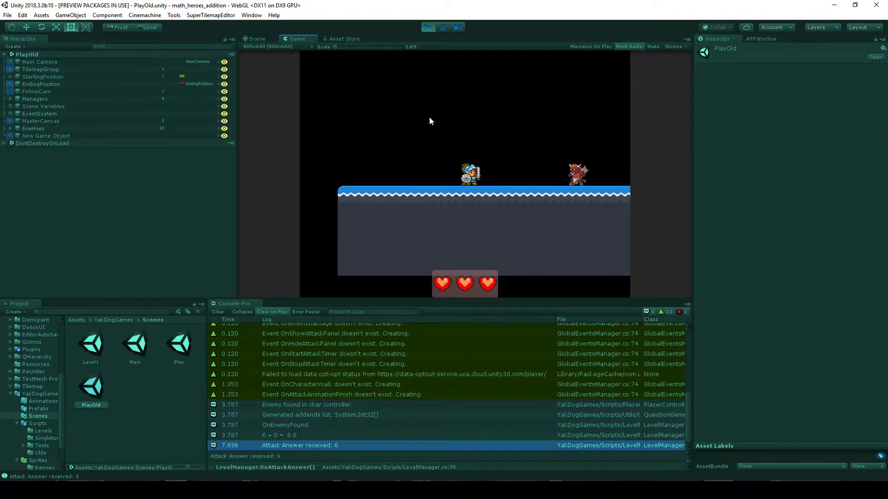
Answer three in-game math questions, stop Play mode, and open the Level1 scene.
{"action": "left_click", "coordinate": [500, 116]}
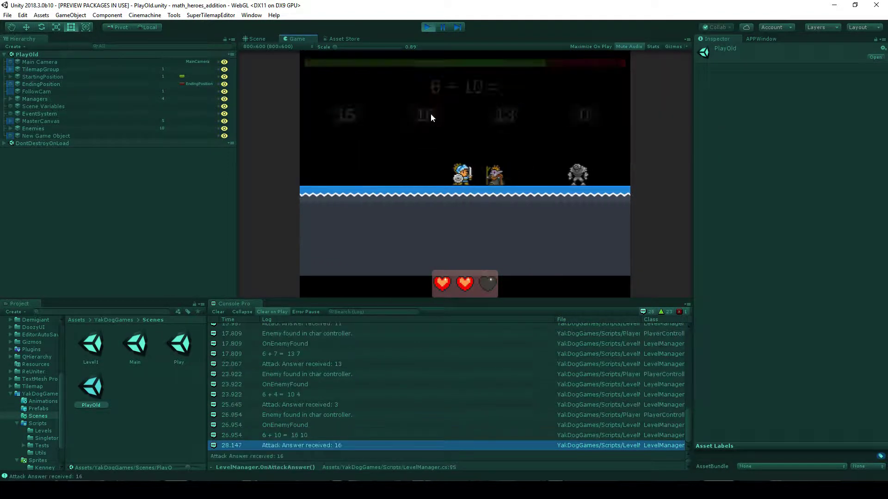
{"action": "left_click", "coordinate": [431, 113]}
{"action": "left_click", "coordinate": [431, 113]}
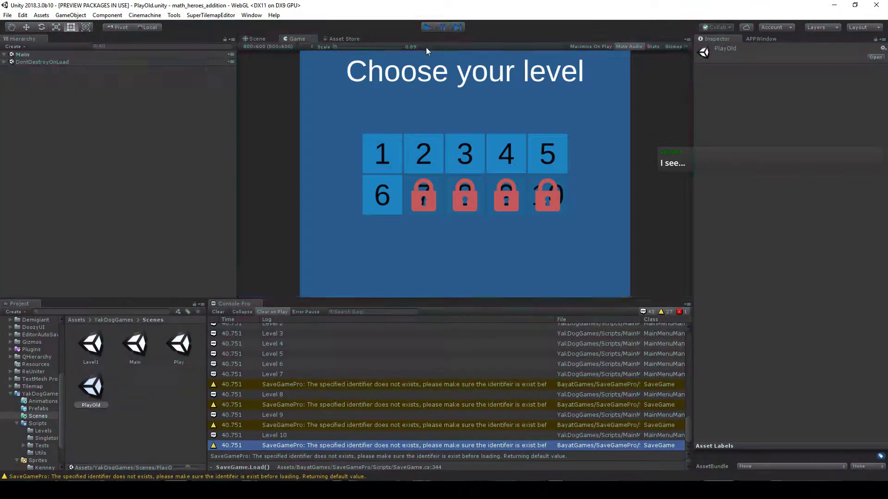
{"action": "left_click", "coordinate": [427, 26]}
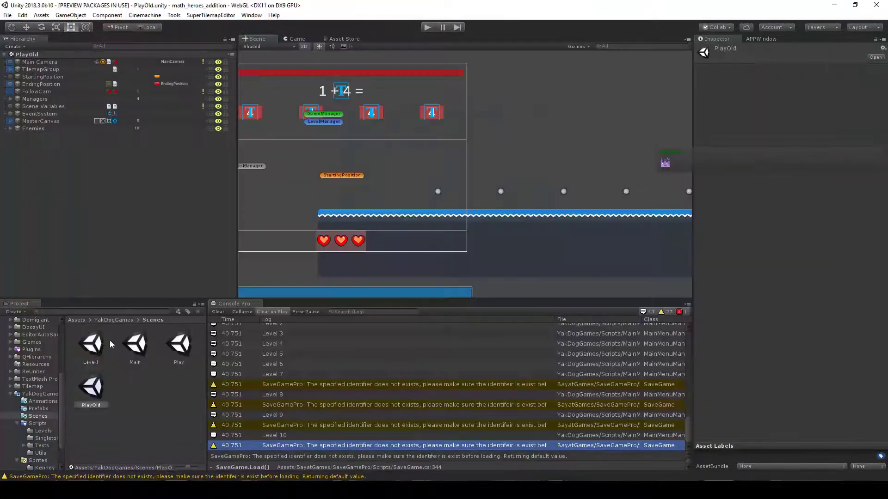
{"action": "double_click", "coordinate": [104, 344]}
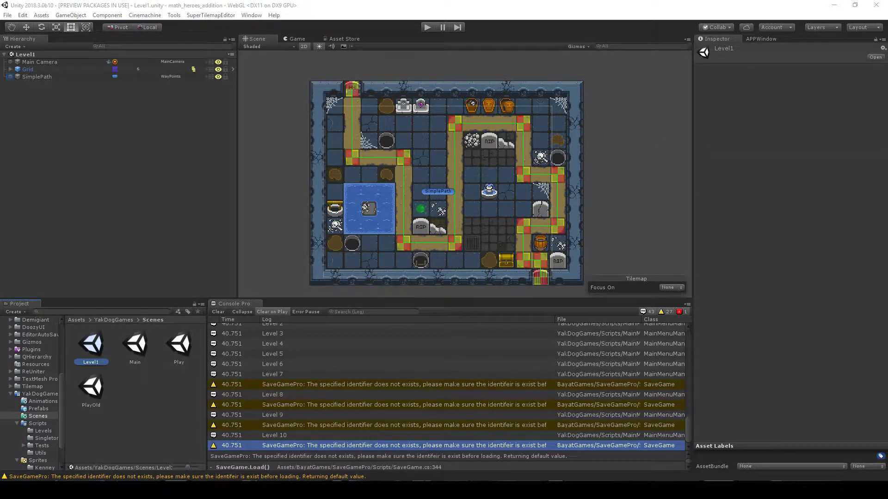
Expand Grid to show its Ground, Path, Walls, Props, Enemies and WayPoints layers.
{"action": "left_click", "coordinate": [10, 68]}
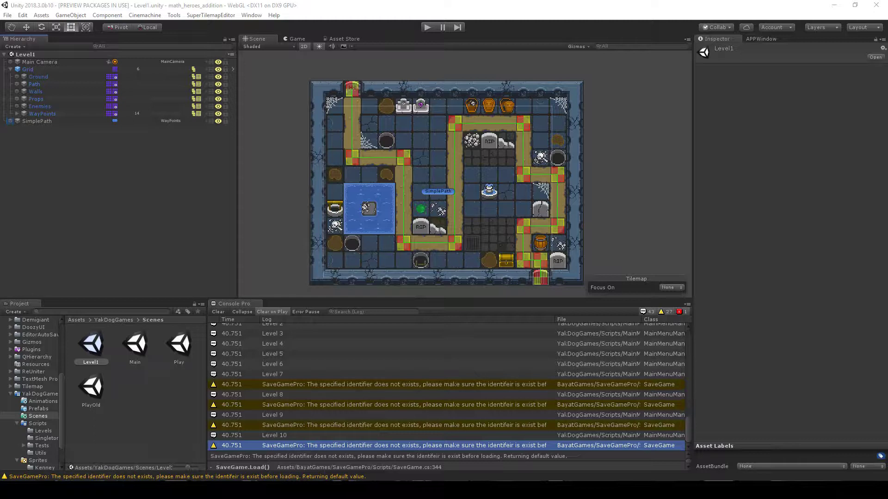
In a new Notepad++ tab, note Boss Fight sums: 5 = 1+4, 2+3; 10 = 5+5, 7+3, 6+4.
{"action": "key", "text": "alt+Tab"}
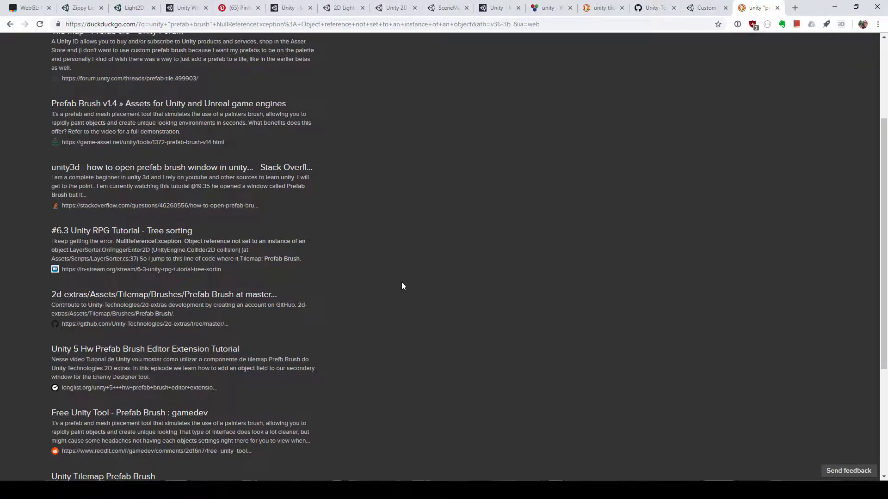
{"action": "key", "text": "alt+Tab"}
{"action": "key", "text": "ctrl+n"}
{"action": "type", "text": "Boss Fight"}
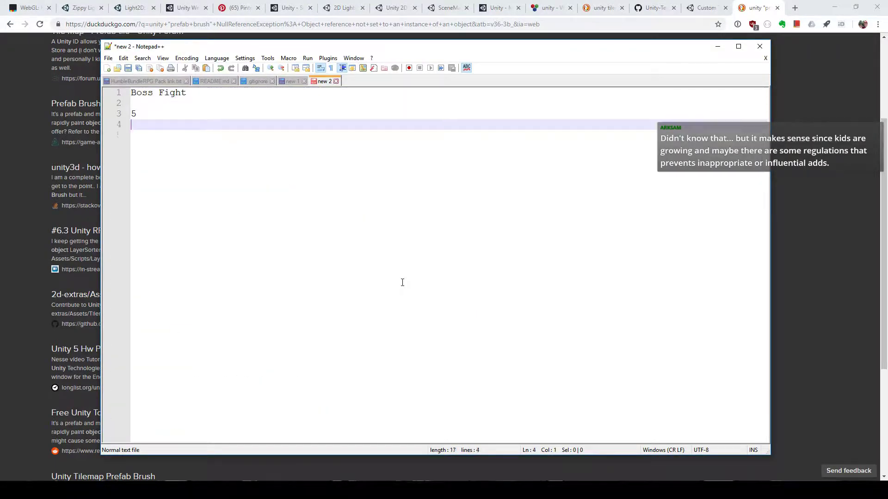
{"action": "type", "text": "  5  1+4 2+3   "}
{"action": "type", "text": "10"}
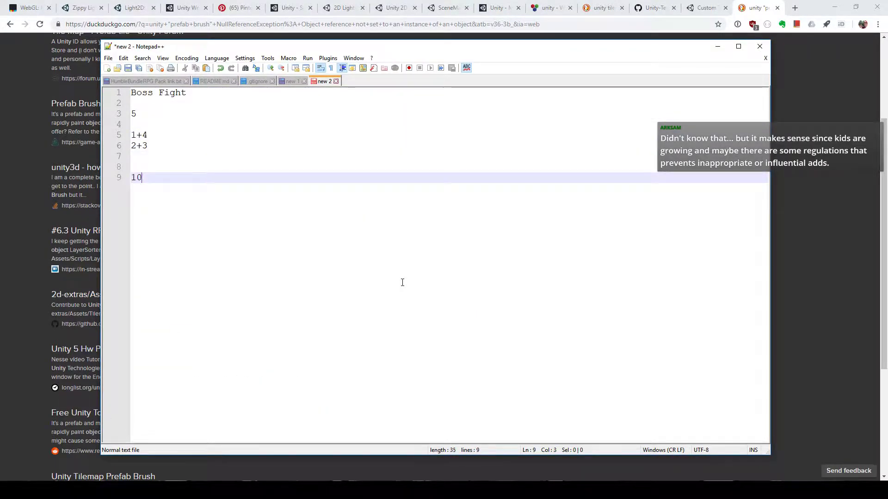
{"action": "type", "text": "  5+5 7+3 6+4   [------------------------------------]"}
{"action": "key", "text": "Return"}
{"action": "key", "text": "Return"}
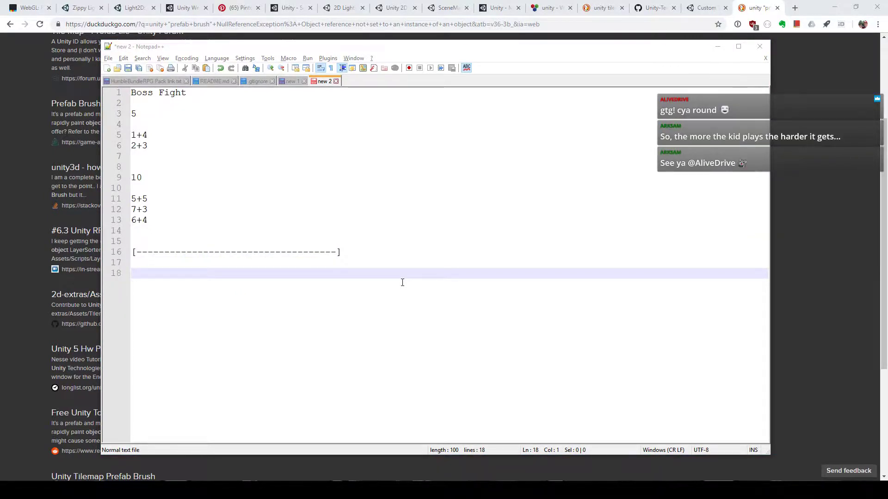
Look up 'data' in a new browser tab, then close it.
{"action": "key", "text": "ctrl+t"}
{"action": "type", "text": "data"}
{"action": "key", "text": "Return"}
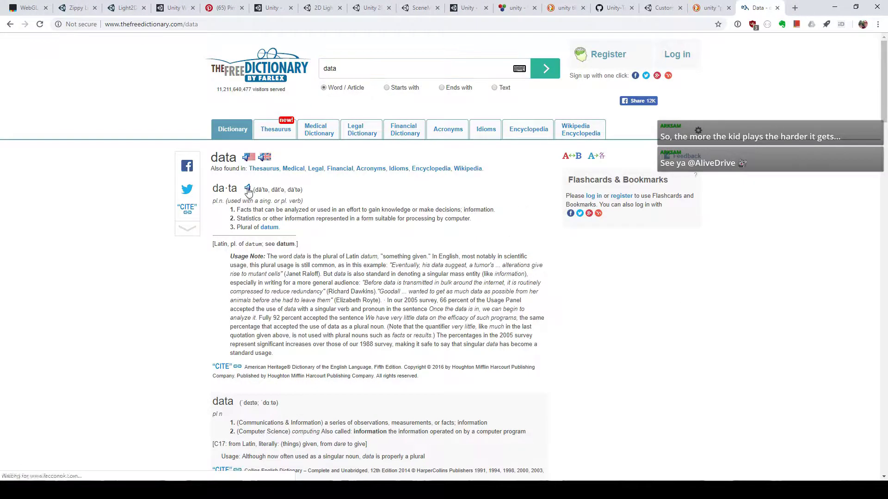
{"action": "key", "text": "ctrl+w"}
Inspect the Enemies tilemap, peek into the WayPoint prefab, and return to Level1.
{"action": "key", "text": "alt+Tab"}
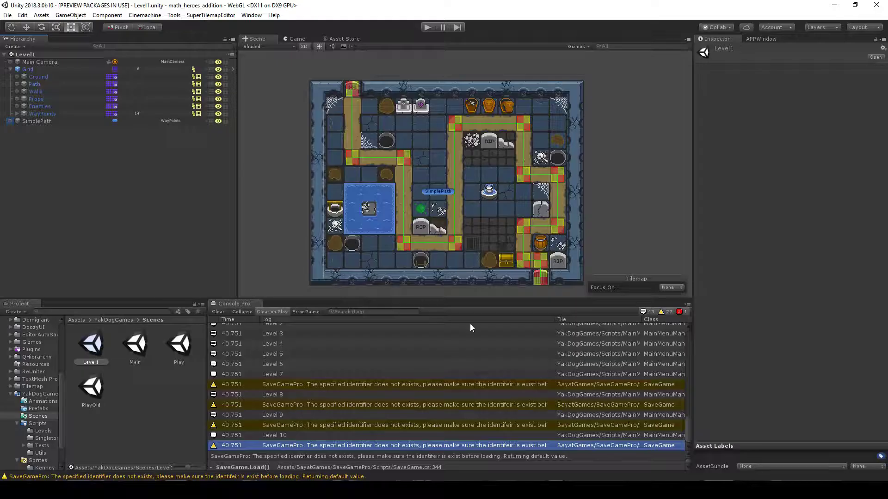
{"action": "left_click", "coordinate": [39, 107]}
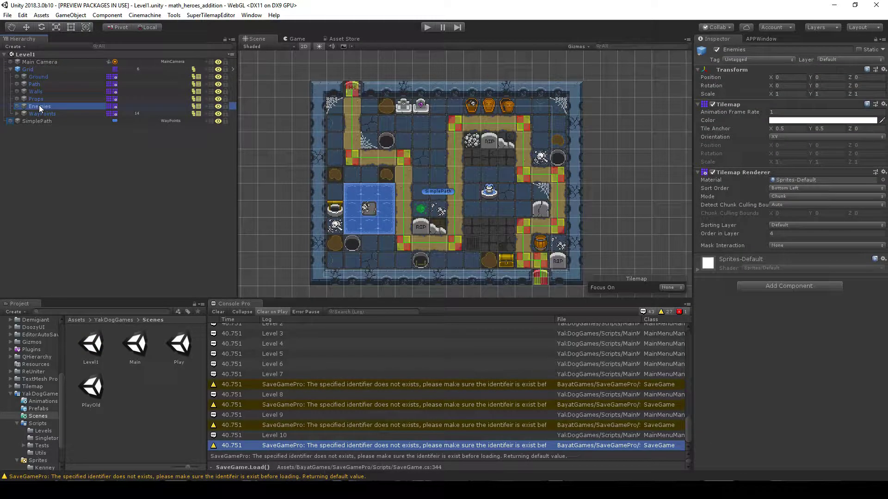
{"action": "left_click", "coordinate": [38, 409]}
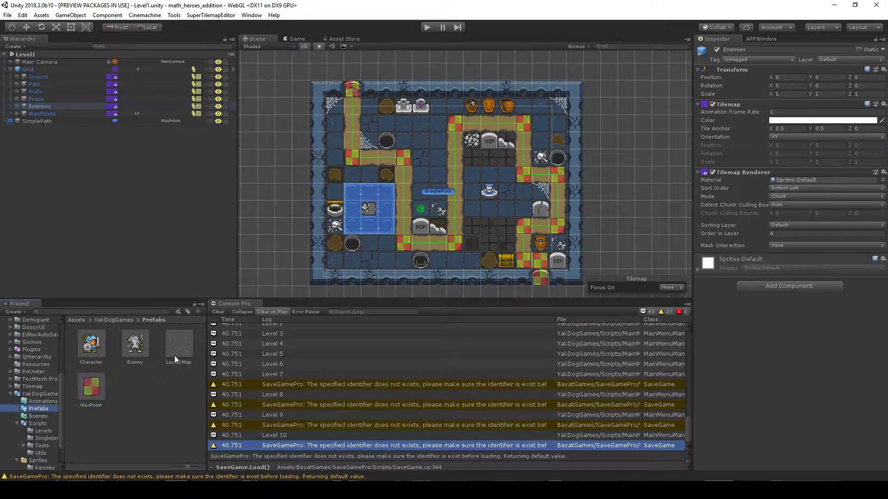
{"action": "double_click", "coordinate": [91, 387]}
{"action": "left_click", "coordinate": [5, 57]}
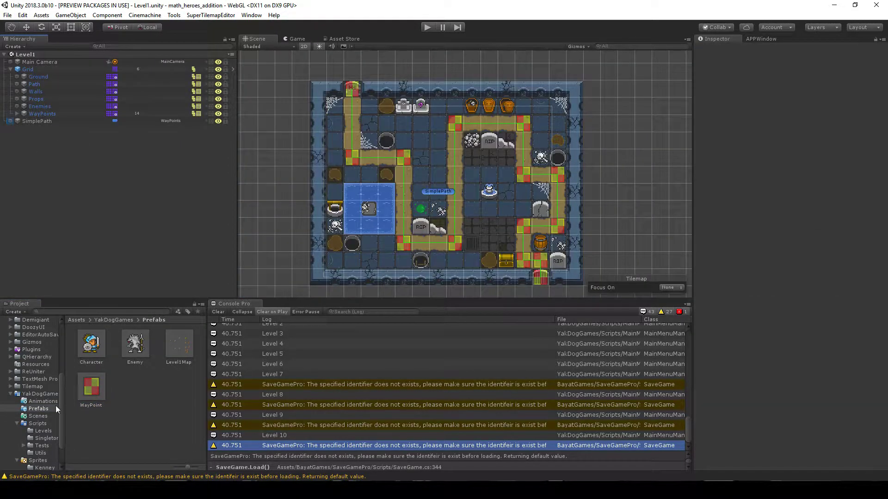
Scroll through the Sprites folder and drag a sprite into the scene.
{"action": "left_click", "coordinate": [38, 460]}
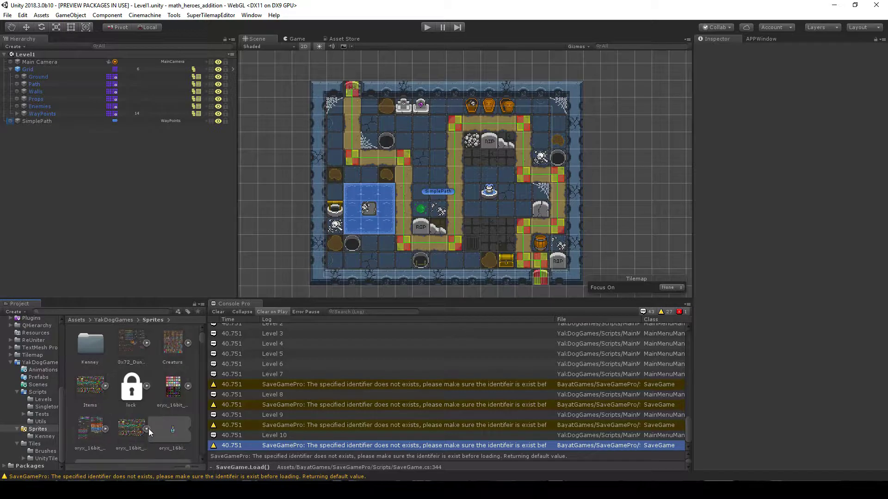
{"action": "scroll", "coordinate": [159, 415], "scroll_direction": "down", "scroll_amount": 5}
{"action": "scroll", "coordinate": [158, 431], "scroll_direction": "down", "scroll_amount": 2}
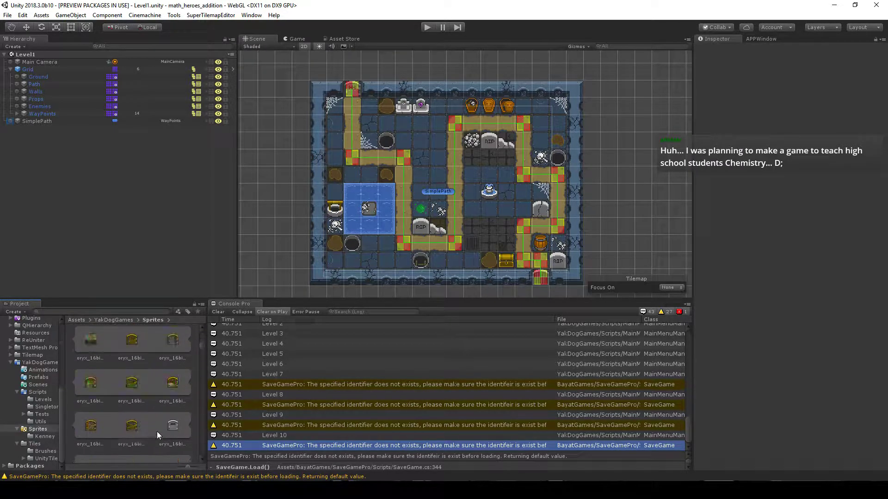
{"action": "scroll", "coordinate": [156, 429], "scroll_direction": "down", "scroll_amount": 2}
{"action": "scroll", "coordinate": [153, 426], "scroll_direction": "down", "scroll_amount": 2}
{"action": "scroll", "coordinate": [152, 423], "scroll_direction": "down", "scroll_amount": 2}
{"action": "scroll", "coordinate": [151, 422], "scroll_direction": "down", "scroll_amount": 2}
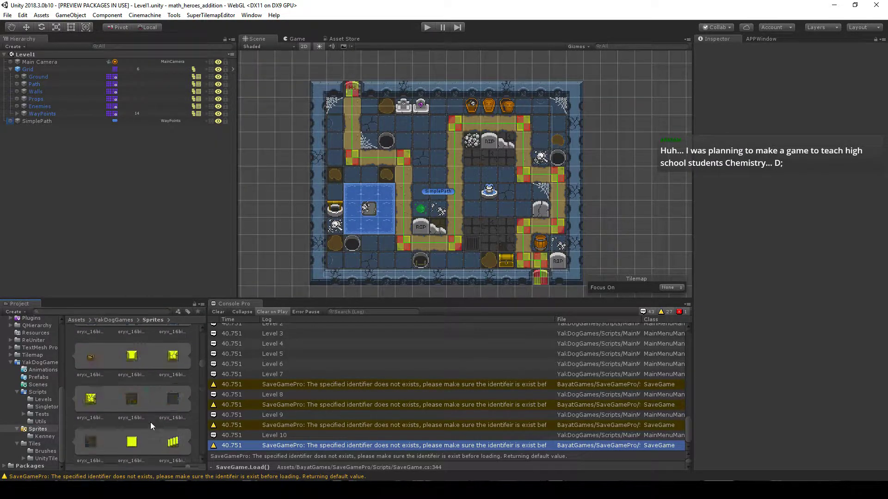
{"action": "left_click_drag", "start_coordinate": [149, 420], "coordinate": [70, 139]}
Inspect the WayPoints tilemap and the prefab brush asset in Tiles/Brushes.
{"action": "left_click", "coordinate": [39, 377]}
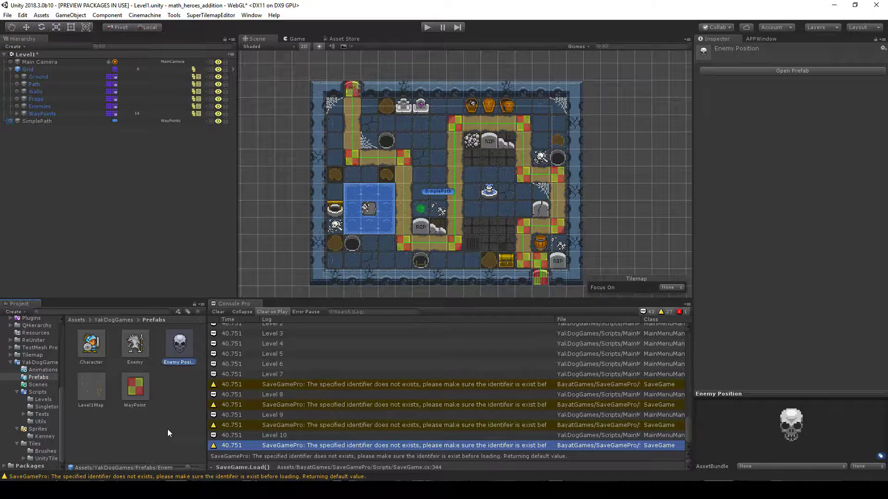
{"action": "left_click", "coordinate": [36, 113]}
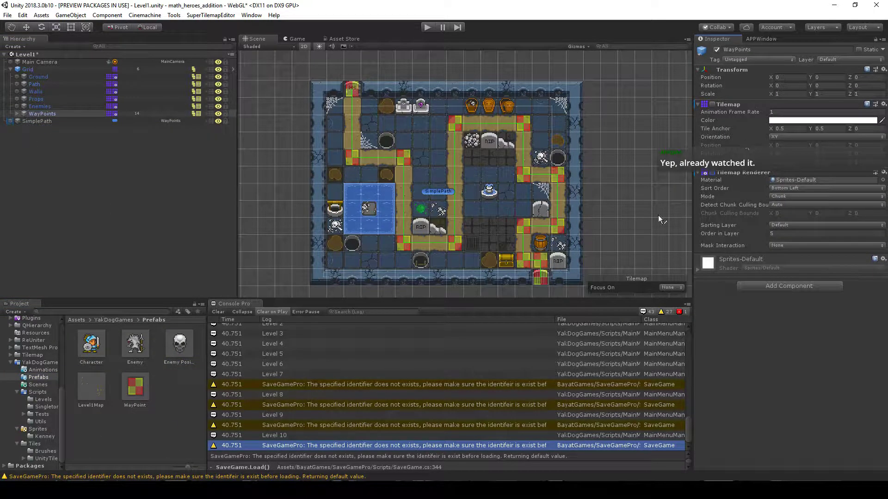
{"action": "left_click", "coordinate": [45, 451]}
{"action": "left_click", "coordinate": [88, 344]}
{"action": "right_click", "coordinate": [178, 351]}
{"action": "key", "text": "Escape"}
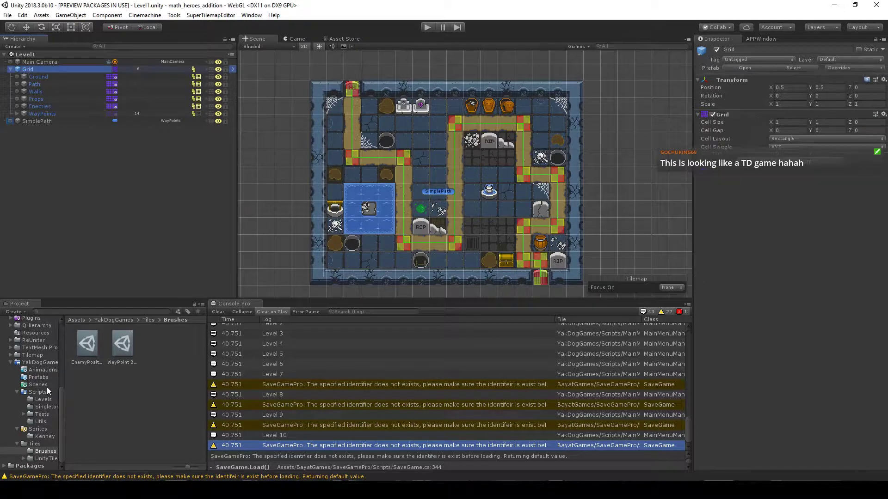
Open Level1Map for editing and assign the Enemy Position prefab to the brush's Element 0.
{"action": "left_click", "coordinate": [38, 378]}
{"action": "double_click", "coordinate": [91, 386]}
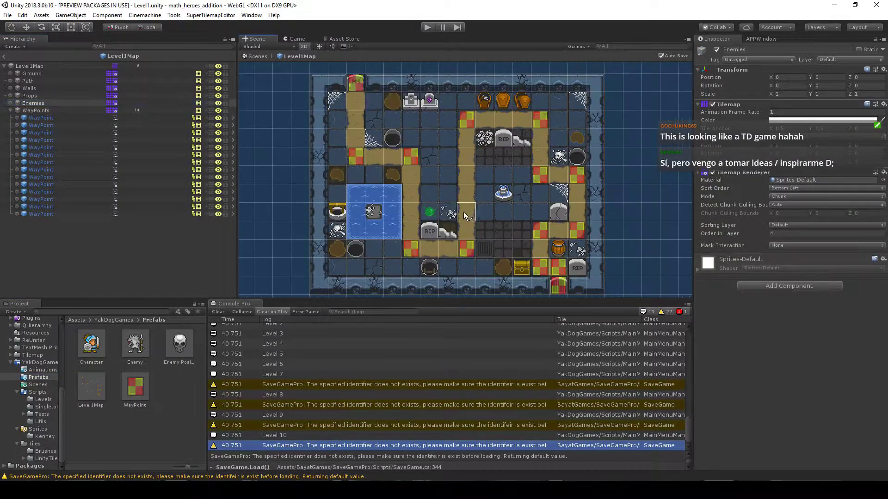
{"action": "left_click", "coordinate": [37, 102]}
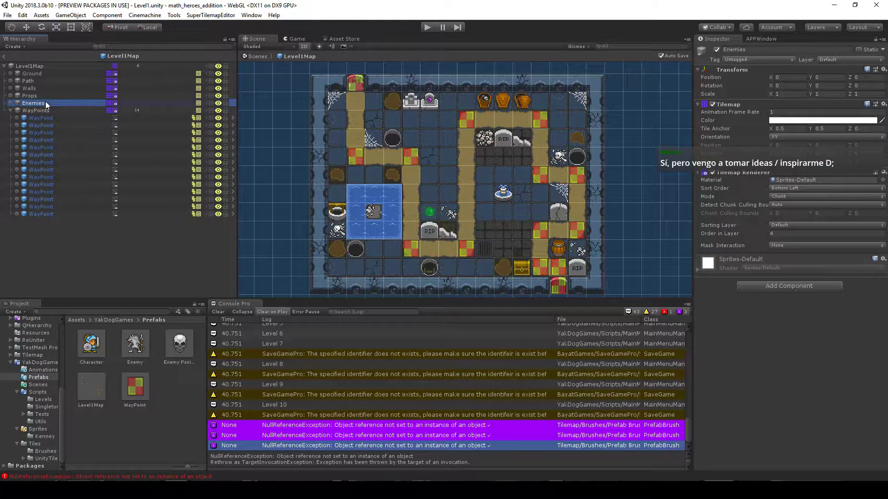
{"action": "left_click_drag", "start_coordinate": [788, 108], "coordinate": [791, 95]}
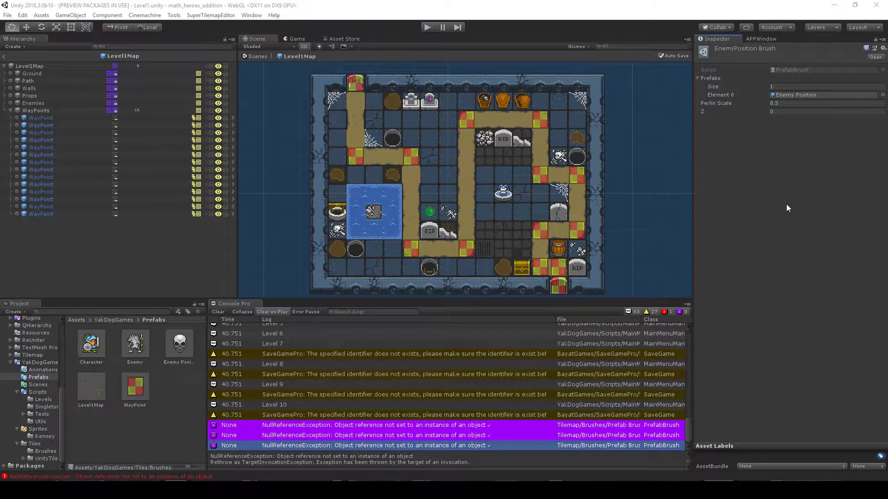
Add an 'Enemies' sorting layer and assign it to a test enemy, then undo.
{"action": "left_click", "coordinate": [416, 139]}
{"action": "left_click", "coordinate": [358, 139]}
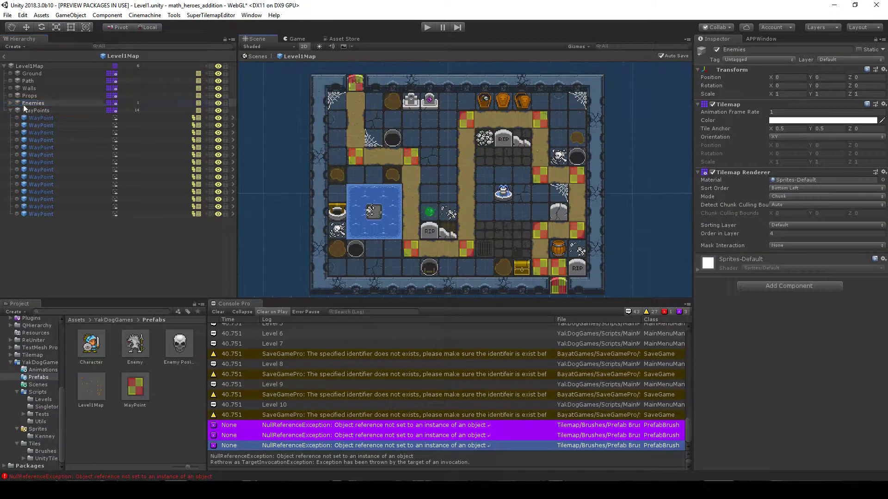
{"action": "left_click", "coordinate": [825, 225]}
{"action": "left_click", "coordinate": [795, 214]}
{"action": "left_click", "coordinate": [866, 115]}
{"action": "type", "text": "Enemies"}
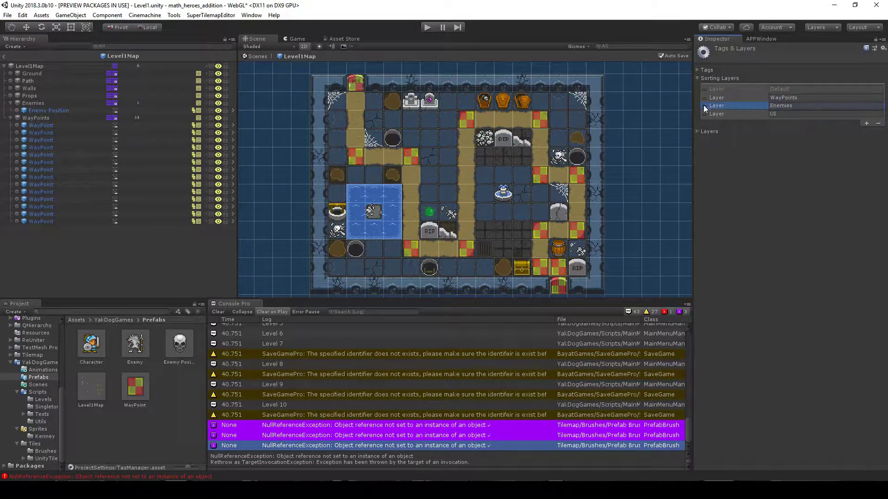
{"action": "left_click", "coordinate": [48, 110]}
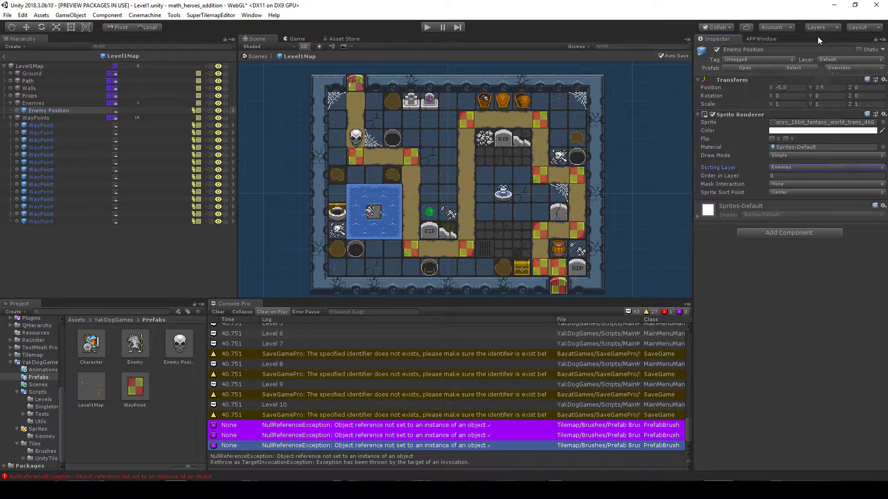
{"action": "key", "text": "ctrl+z"}
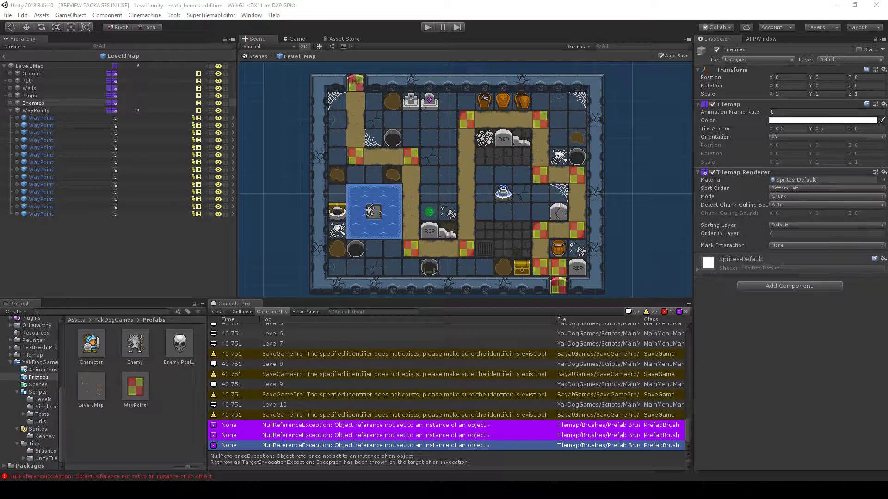
Reopen Level1Map and paint a test Enemy Position onto the Enemies tilemap with the brush.
{"action": "left_click", "coordinate": [32, 104]}
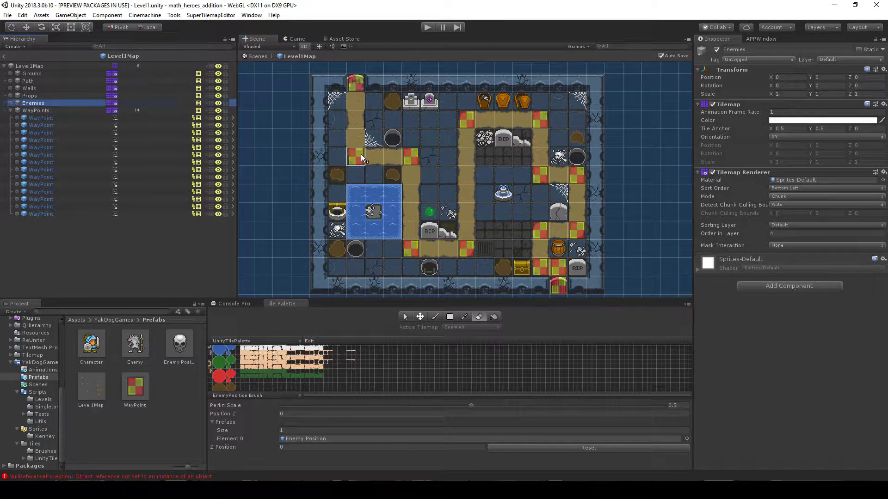
{"action": "left_click", "coordinate": [32, 104]}
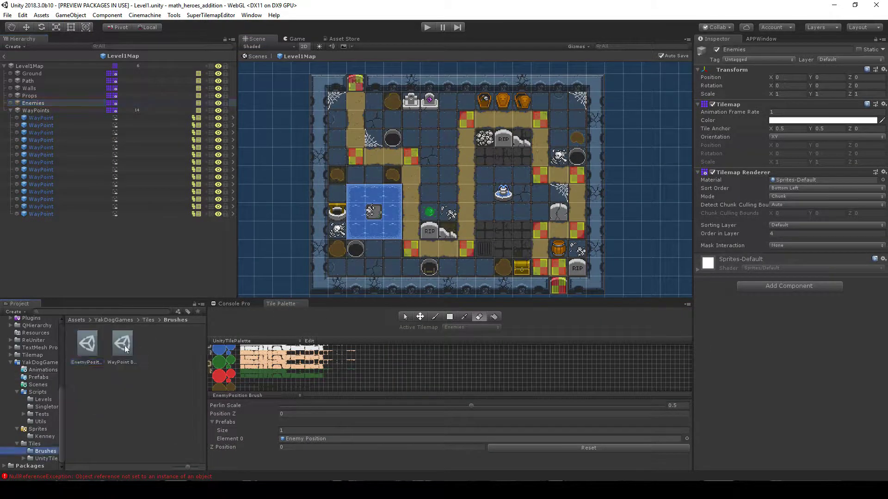
{"action": "double_click", "coordinate": [179, 344]}
{"action": "left_click", "coordinate": [90, 388]}
{"action": "double_click", "coordinate": [90, 388]}
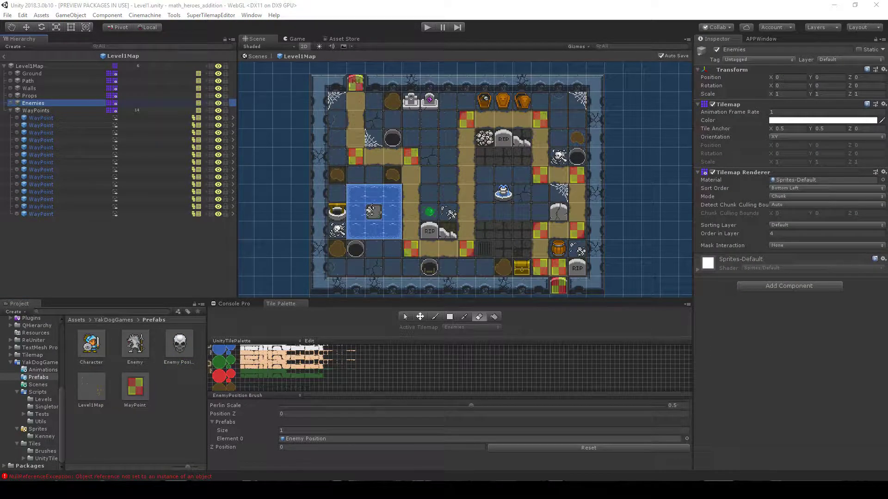
{"action": "left_click", "coordinate": [435, 317]}
{"action": "left_click", "coordinate": [356, 156]}
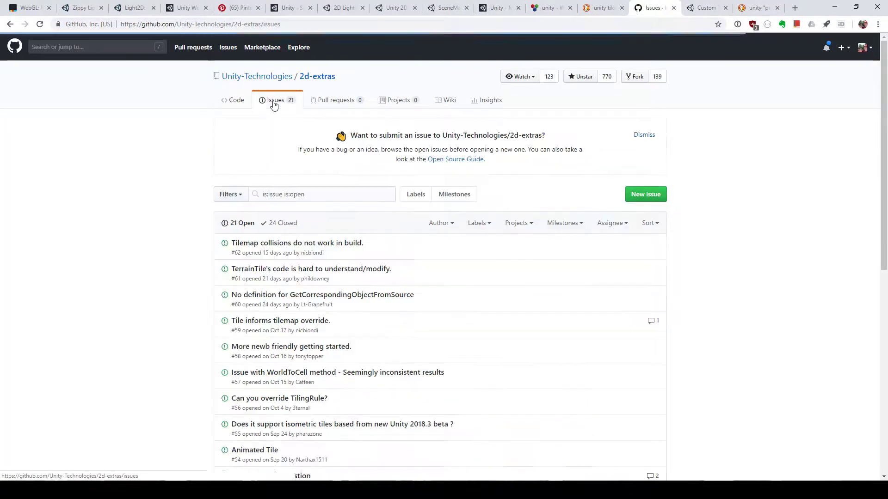
Scroll through the 2d-extras open issues and close the extra issue tab.
{"action": "scroll", "coordinate": [188, 282], "scroll_direction": "down", "scroll_amount": 1}
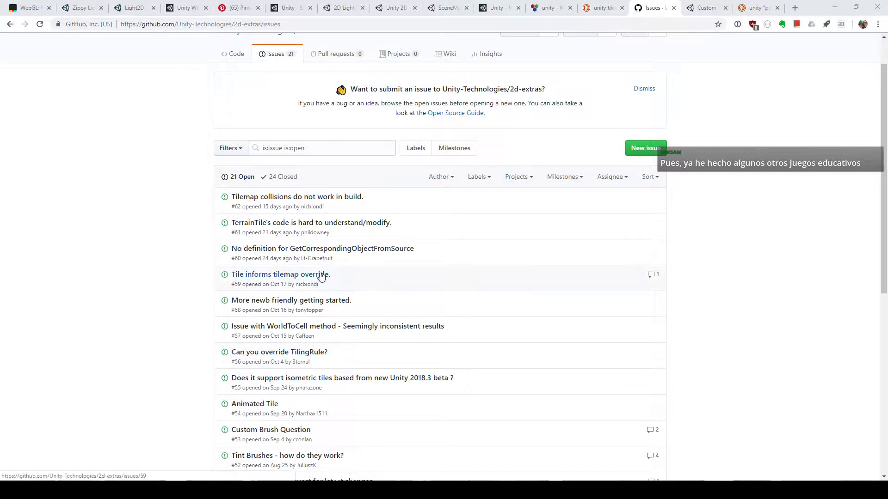
{"action": "scroll", "coordinate": [401, 289], "scroll_direction": "down", "scroll_amount": 1}
{"action": "scroll", "coordinate": [400, 291], "scroll_direction": "down", "scroll_amount": 2}
{"action": "scroll", "coordinate": [398, 305], "scroll_direction": "down", "scroll_amount": 2}
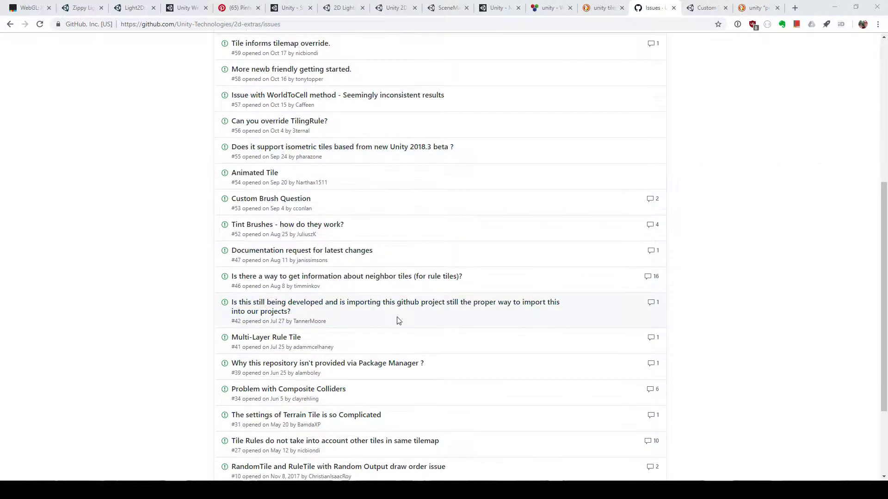
{"action": "scroll", "coordinate": [396, 319], "scroll_direction": "down", "scroll_amount": 1}
{"action": "scroll", "coordinate": [396, 328], "scroll_direction": "down", "scroll_amount": 1}
{"action": "scroll", "coordinate": [396, 331], "scroll_direction": "down", "scroll_amount": 1}
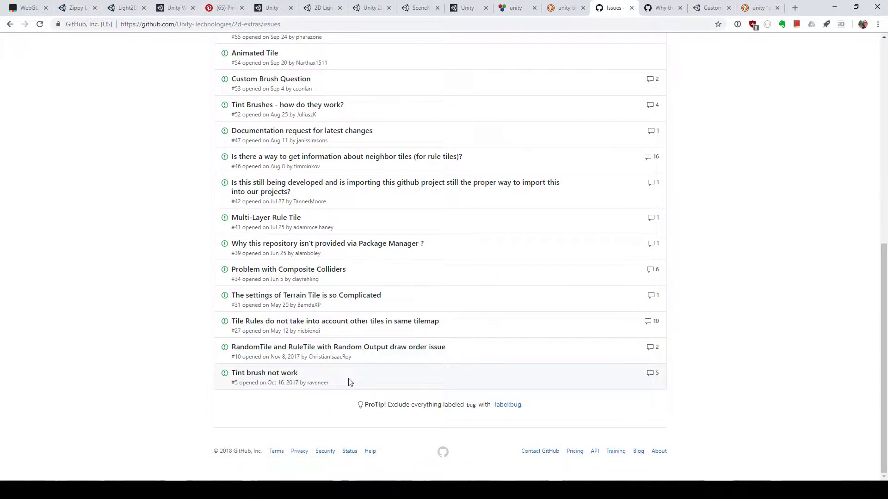
{"action": "key", "text": "ctrl+Tab"}
{"action": "key", "text": "ctrl+w"}
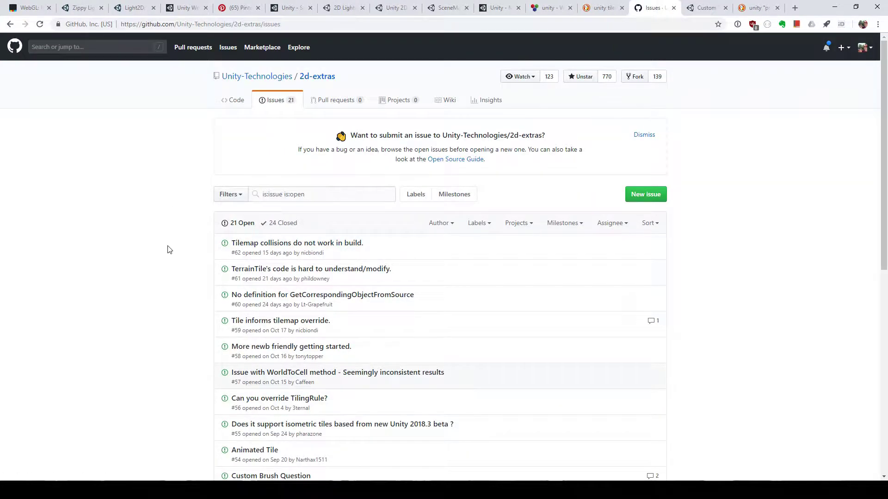
Switch to the 24 closed issues and scroll through them.
{"action": "scroll", "coordinate": [167, 248], "scroll_direction": "down", "scroll_amount": 3}
{"action": "scroll", "coordinate": [231, 236], "scroll_direction": "up", "scroll_amount": 3}
{"action": "left_click", "coordinate": [294, 224]}
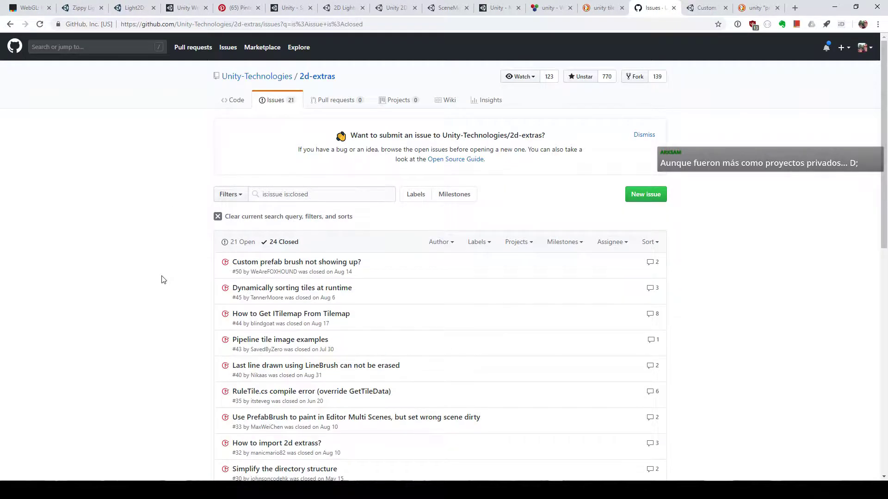
{"action": "scroll", "coordinate": [171, 291], "scroll_direction": "down", "scroll_amount": 3}
{"action": "scroll", "coordinate": [140, 306], "scroll_direction": "down", "scroll_amount": 3}
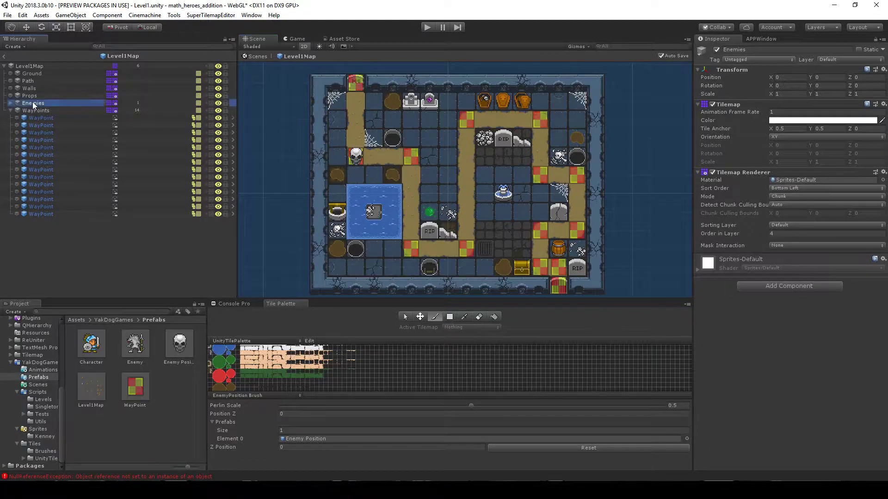
Paint skull enemy markers along the left, central and right dungeon path tiles.
{"action": "left_click", "coordinate": [411, 156]}
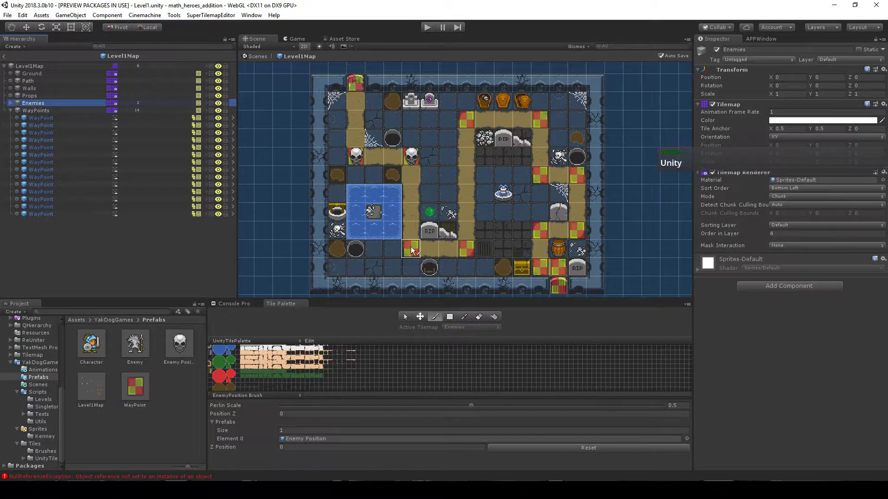
{"action": "left_click", "coordinate": [411, 248]}
{"action": "left_click", "coordinate": [466, 249]}
{"action": "left_click", "coordinate": [466, 119]}
{"action": "left_click", "coordinate": [541, 119]}
{"action": "left_click", "coordinate": [541, 175]}
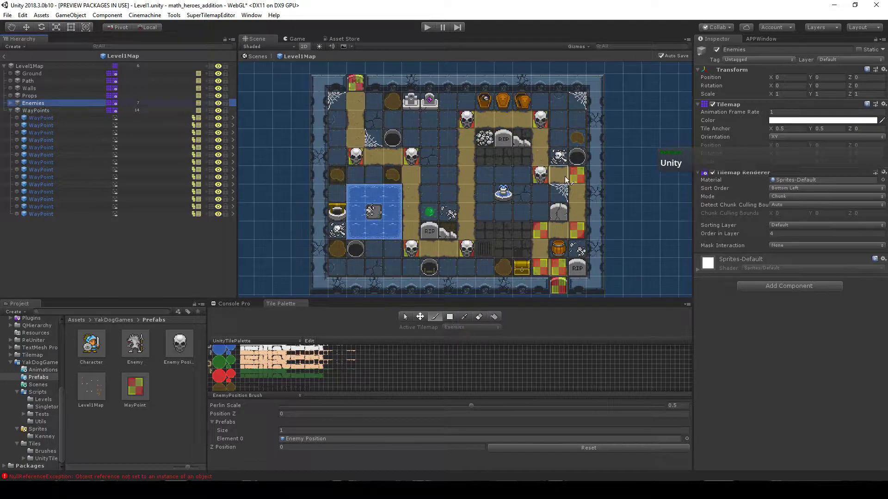
{"action": "left_click", "coordinate": [578, 175]}
{"action": "left_click", "coordinate": [577, 230]}
{"action": "left_click", "coordinate": [540, 230]}
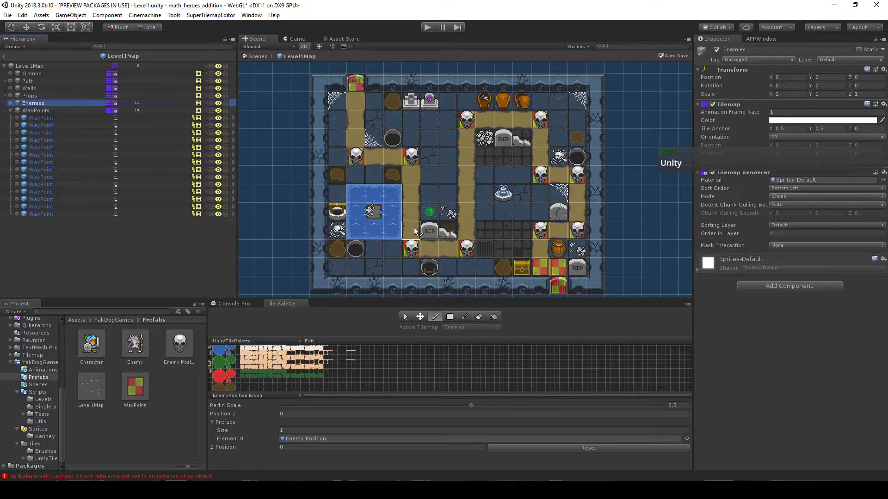
{"action": "left_click", "coordinate": [470, 176]}
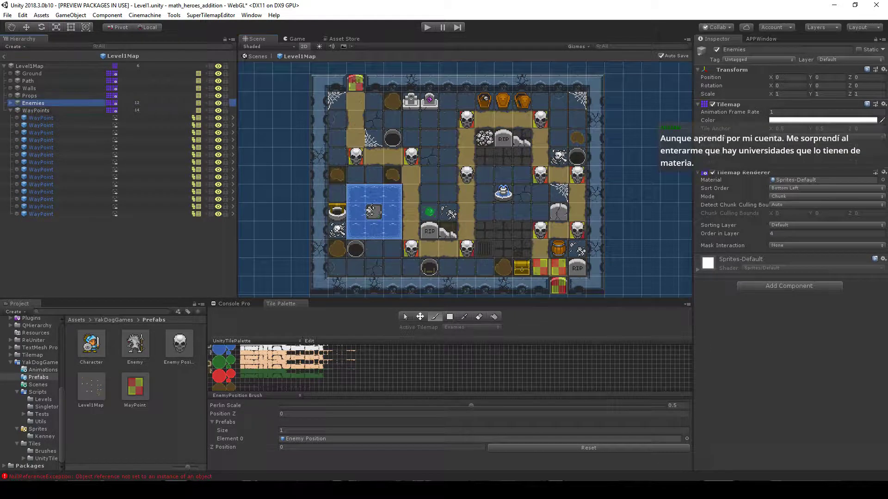
Fix the misplaced and extra skulls on the right path, then select the Level1Map root.
{"action": "left_click", "coordinate": [578, 178], "text": "shift"}
{"action": "left_click", "coordinate": [581, 183]}
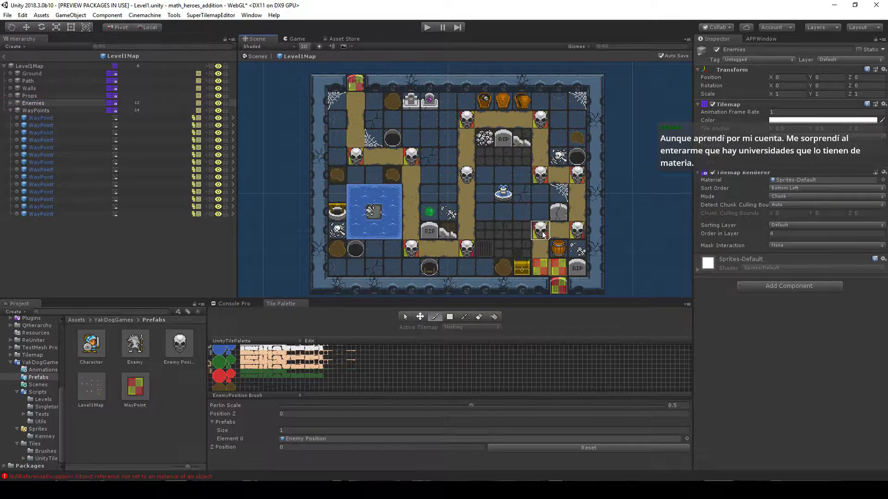
{"action": "left_click", "coordinate": [38, 110]}
{"action": "left_click", "coordinate": [41, 103]}
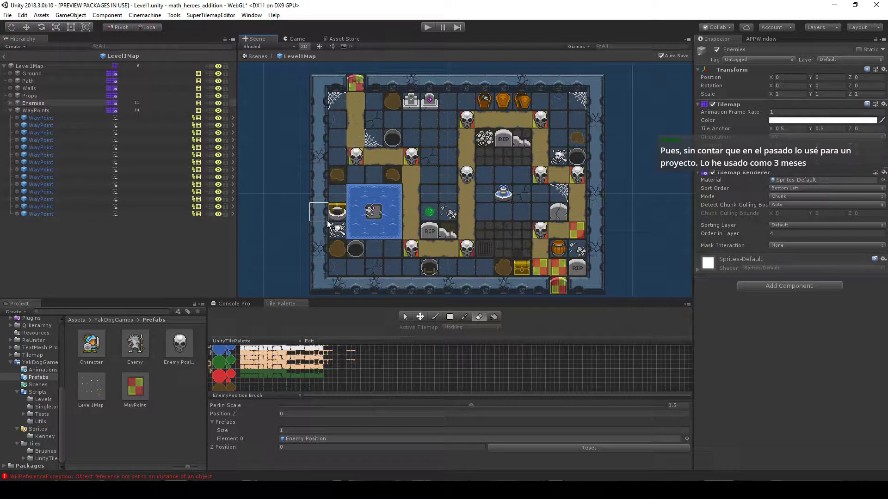
{"action": "left_click", "coordinate": [26, 65]}
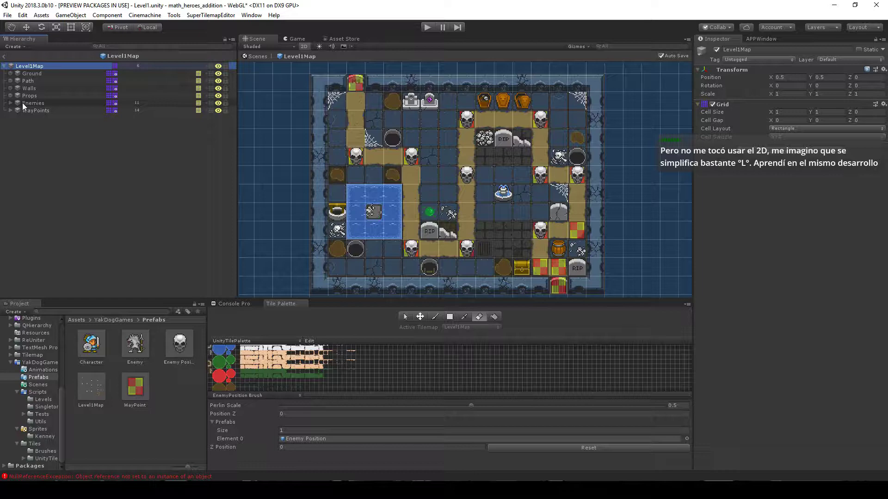
Paint a wide band of Ground tiles around the bottom, right and top of the map.
{"action": "scroll", "coordinate": [270, 148], "scroll_direction": "down", "scroll_amount": 1}
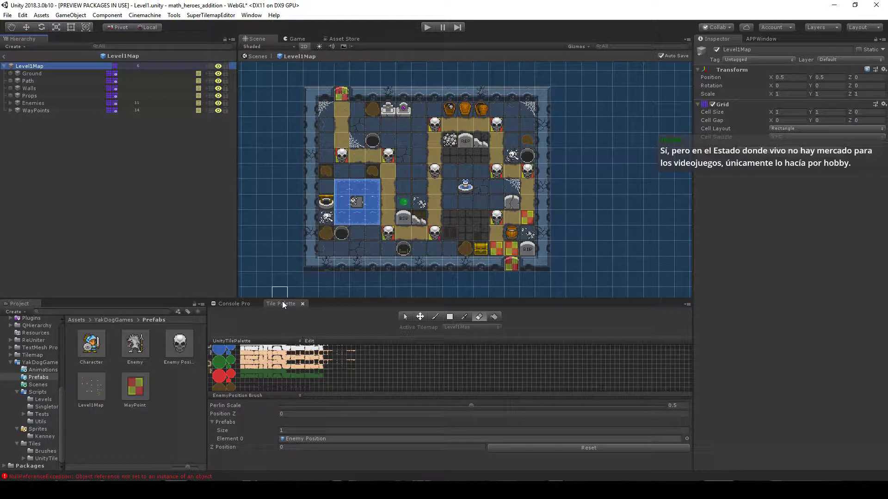
{"action": "left_click", "coordinate": [302, 303]}
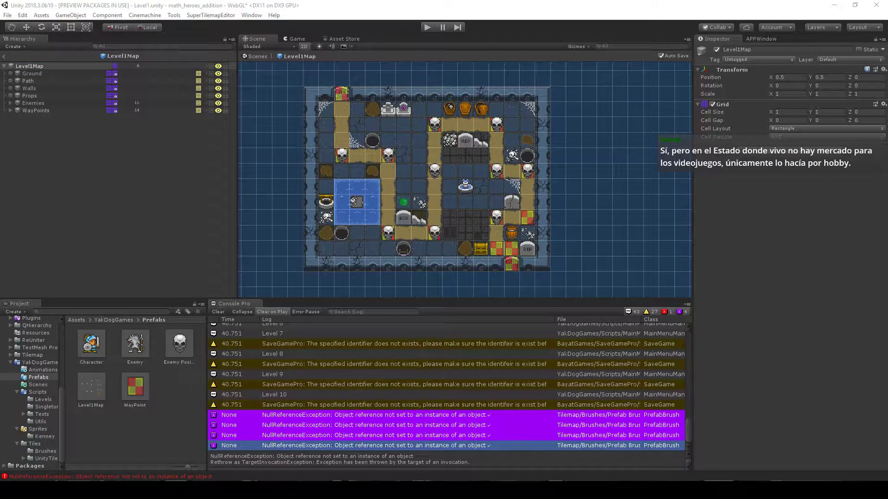
{"action": "left_click", "coordinate": [40, 74]}
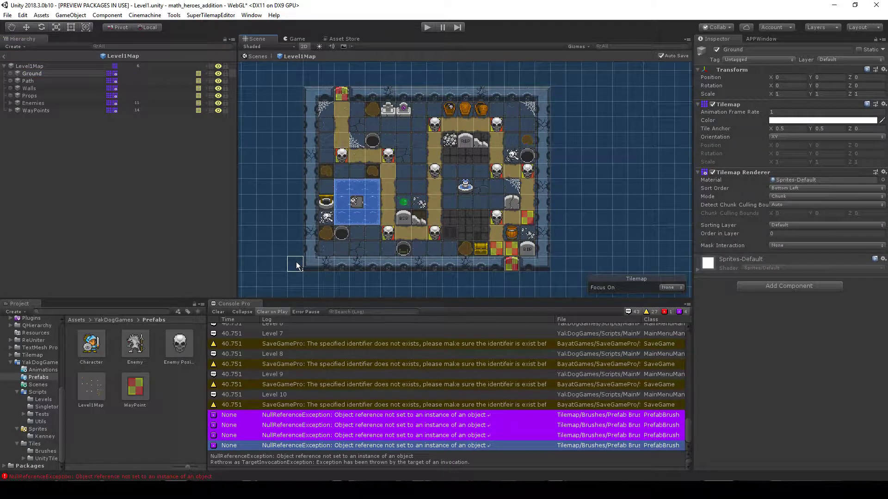
{"action": "left_click_drag", "start_coordinate": [279, 240], "coordinate": [357, 291]}
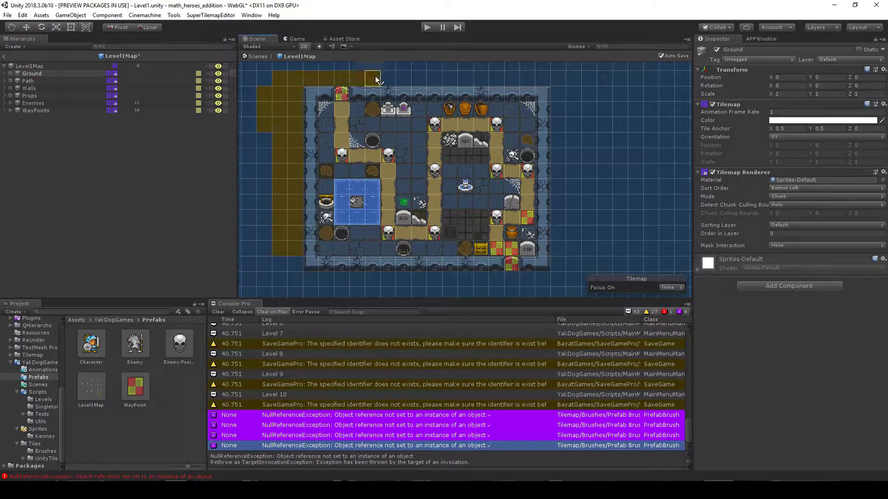
{"action": "left_click", "coordinate": [357, 291]}
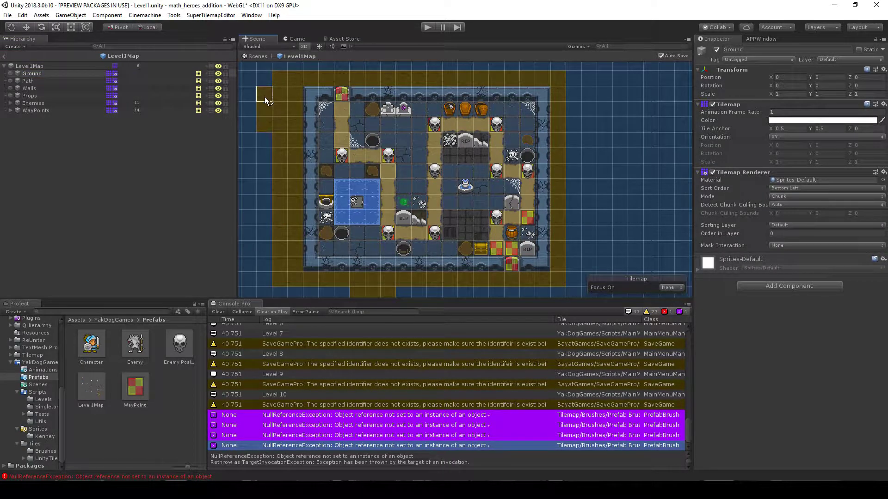
{"action": "left_click_drag", "start_coordinate": [584, 266], "coordinate": [584, 139]}
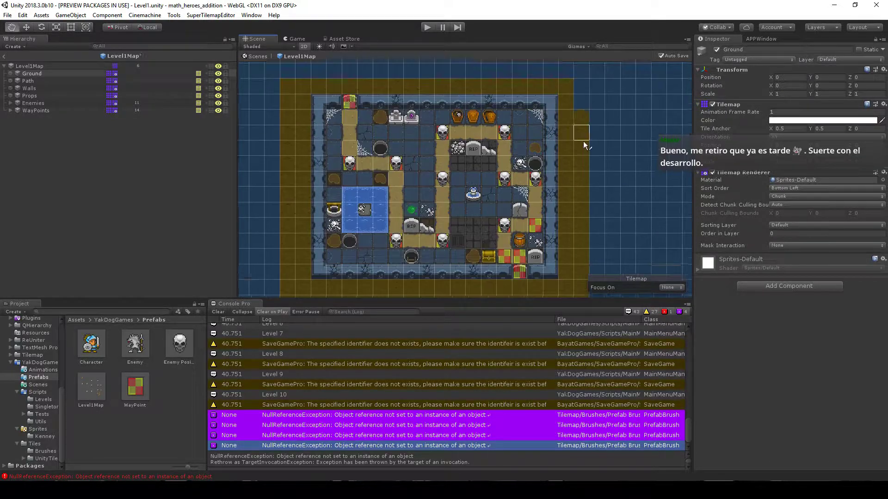
{"action": "left_click_drag", "start_coordinate": [541, 81], "coordinate": [291, 90]}
Return to the Level1 scene and set the Main Camera's Position X to 0.
{"action": "scroll", "coordinate": [366, 206], "scroll_direction": "up", "scroll_amount": 3}
{"action": "scroll", "coordinate": [366, 206], "scroll_direction": "down", "scroll_amount": 3}
{"action": "left_click", "coordinate": [256, 56]}
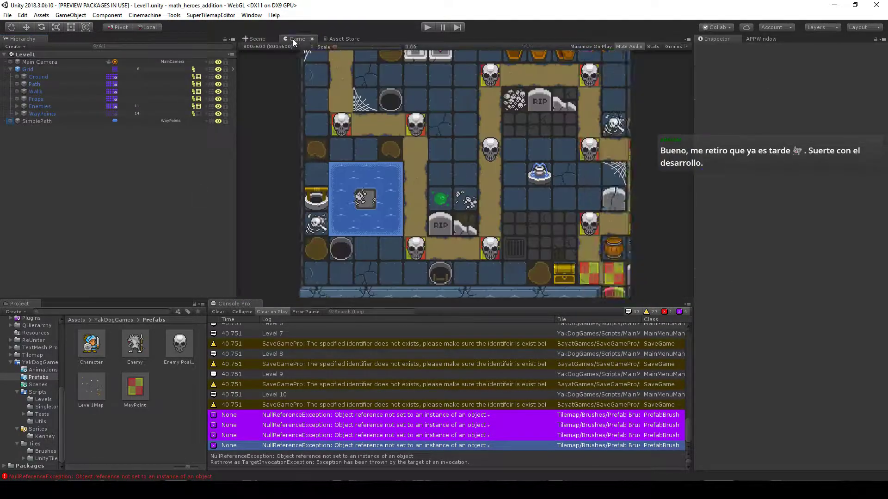
{"action": "left_click", "coordinate": [295, 39]}
{"action": "type", "text": "0"}
{"action": "left_click", "coordinate": [257, 39]}
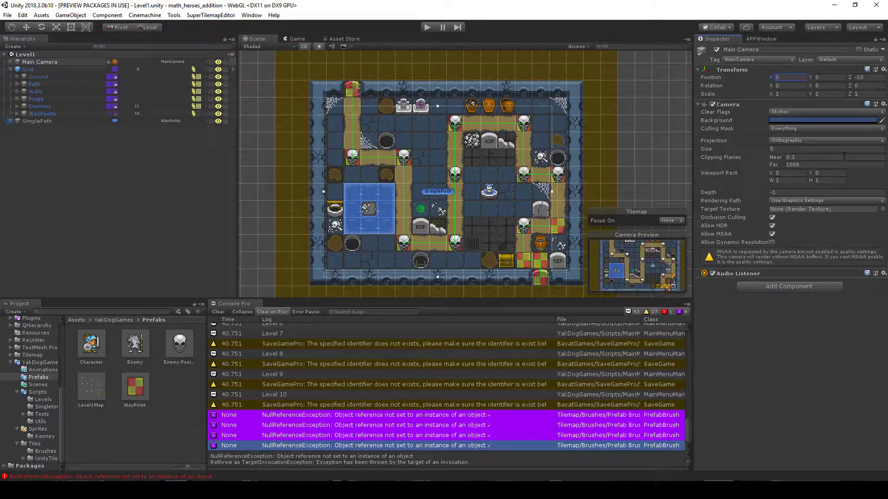
{"action": "key", "text": "alt+Tab"}
Read Mexico City's local time in DuckDuckGo, then go back to Unity.
{"action": "key", "text": "ctrl+Tab"}
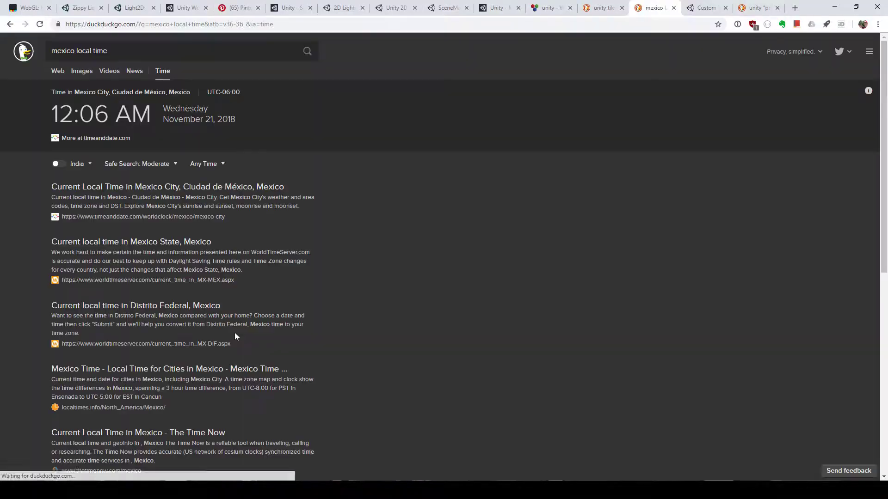
{"action": "key", "text": "alt+Tab"}
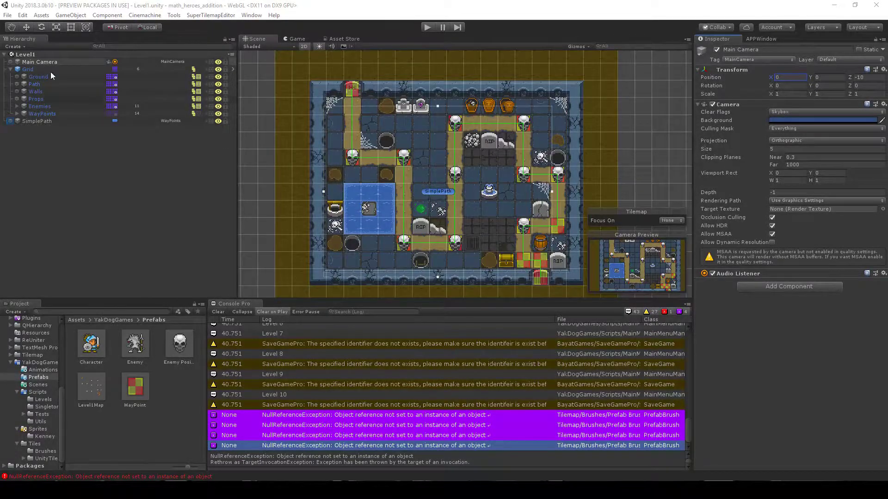
Open the Main scene, select LevelGrid, and open MainMenuManager.cs in Rider.
{"action": "left_click", "coordinate": [40, 62]}
{"action": "left_click", "coordinate": [38, 385]}
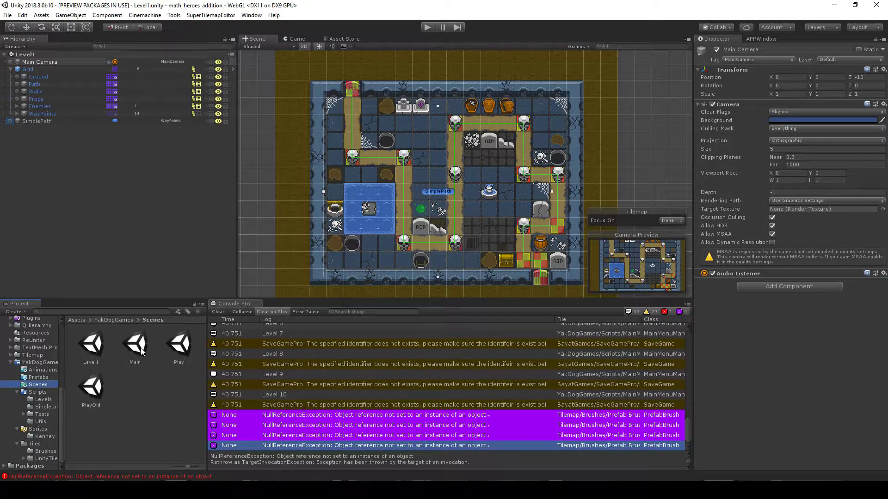
{"action": "double_click", "coordinate": [135, 344]}
{"action": "left_click", "coordinate": [41, 76]}
{"action": "left_click", "coordinate": [26, 106]}
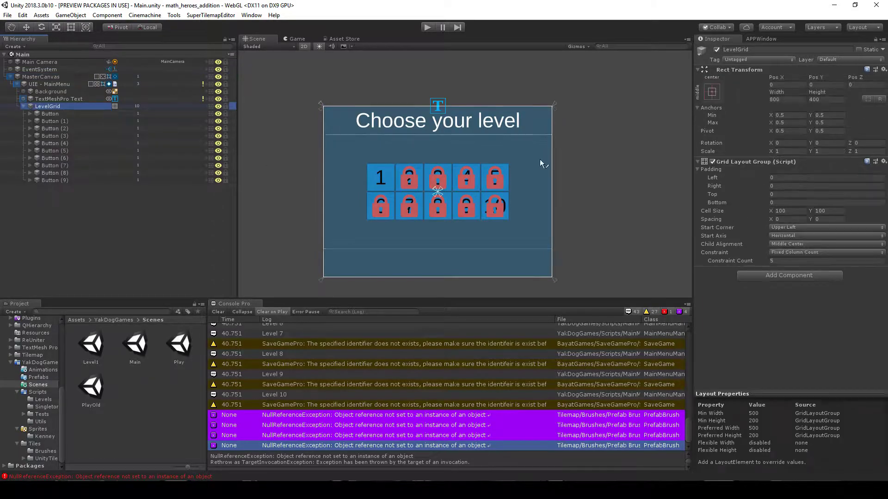
{"action": "double_click", "coordinate": [793, 280]}
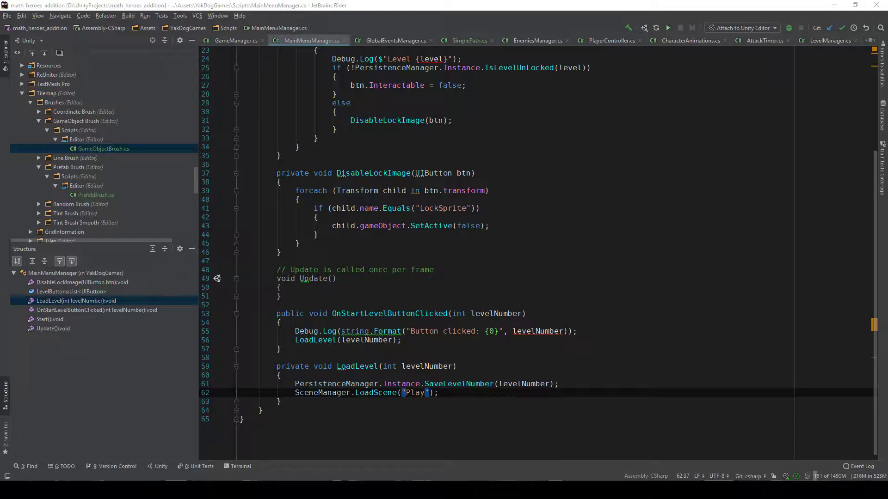
Trace LoadLevelNumber through PersistenceManager back to GameManager's Start method and its listeners.
{"action": "scroll", "coordinate": [518, 384], "scroll_direction": "down", "scroll_amount": 1}
{"action": "left_click", "coordinate": [519, 377]}
{"action": "key", "text": "ctrl+alt+Left"}
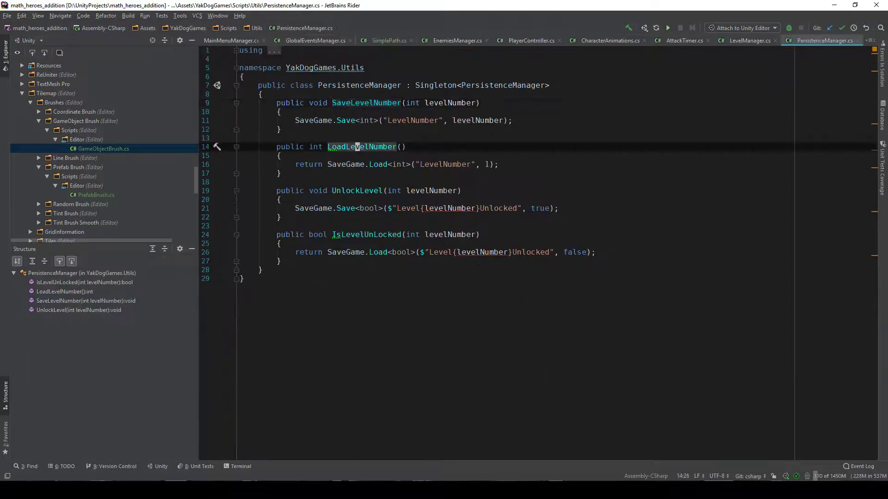
{"action": "key", "text": "ctrl+alt+Left"}
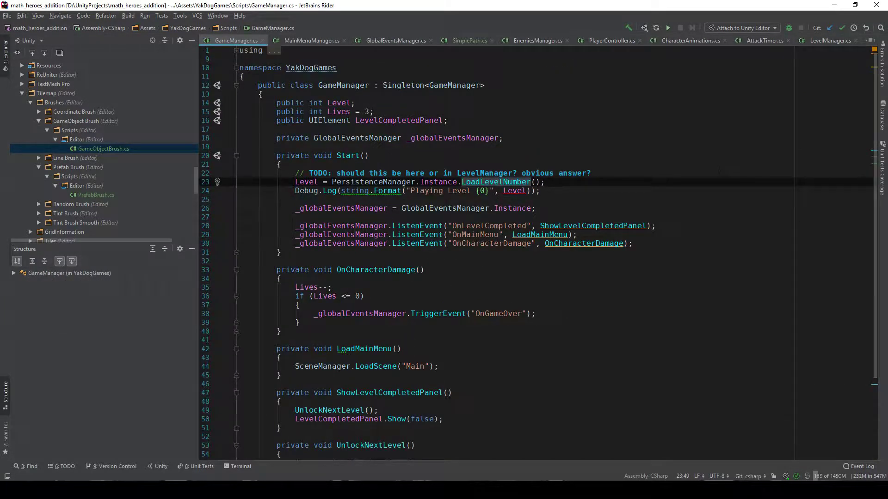
{"action": "scroll", "coordinate": [467, 183], "scroll_direction": "down", "scroll_amount": 2}
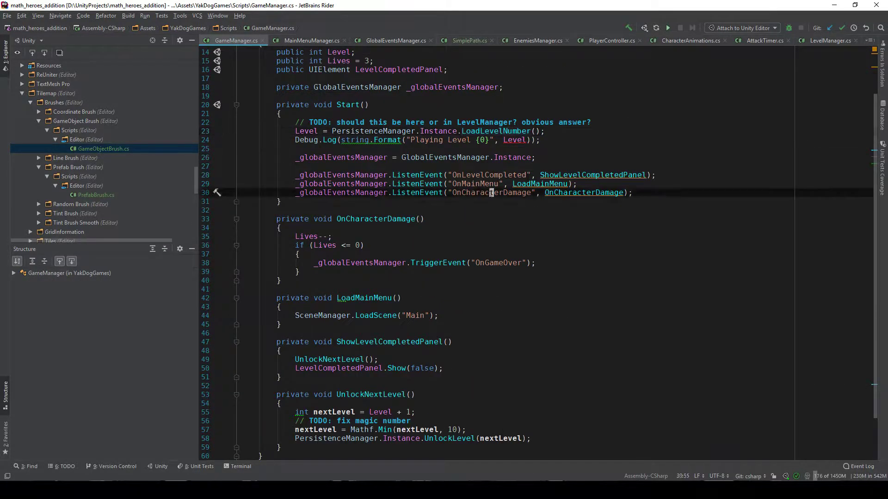
{"action": "left_click", "coordinate": [467, 184]}
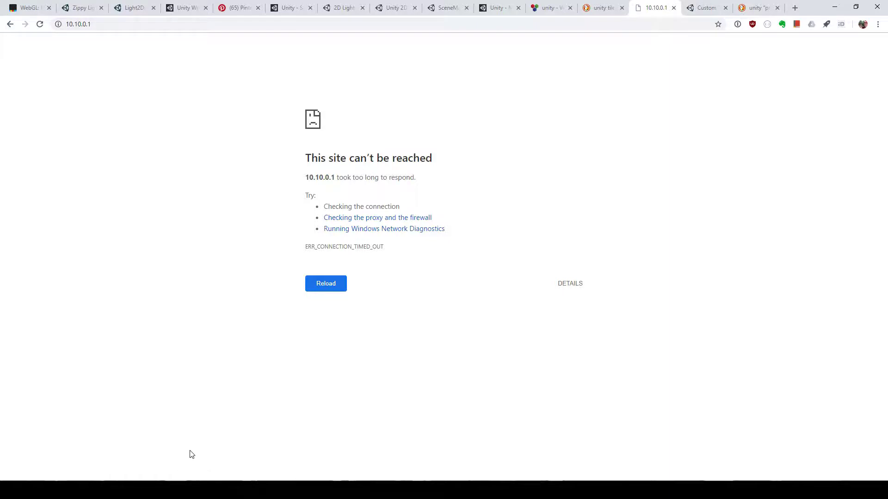
{"action": "key", "text": "F5"}
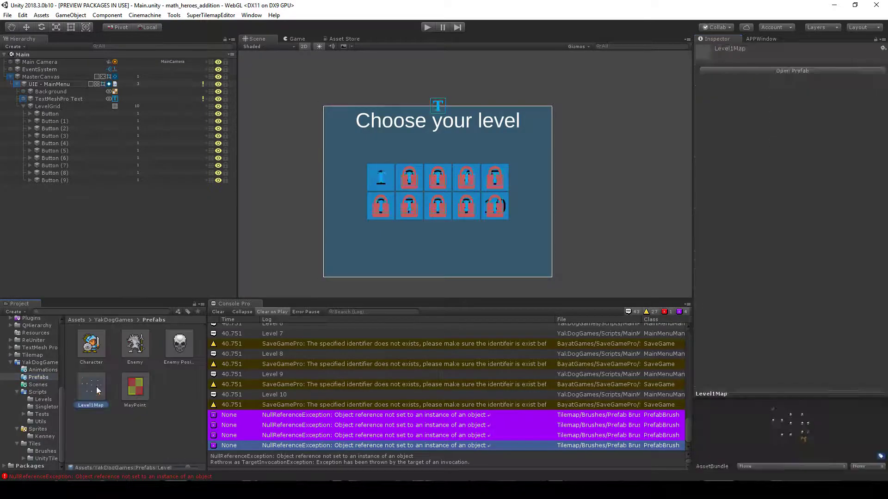
Open the PlayOld scene, select GameManager, and open GameManager.cs in Rider.
{"action": "double_click", "coordinate": [96, 387]}
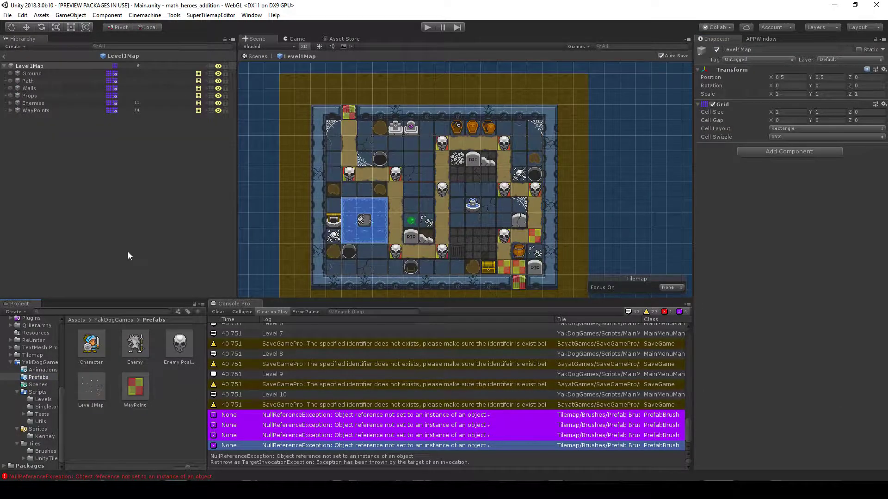
{"action": "left_click", "coordinate": [38, 385]}
{"action": "double_click", "coordinate": [91, 386]}
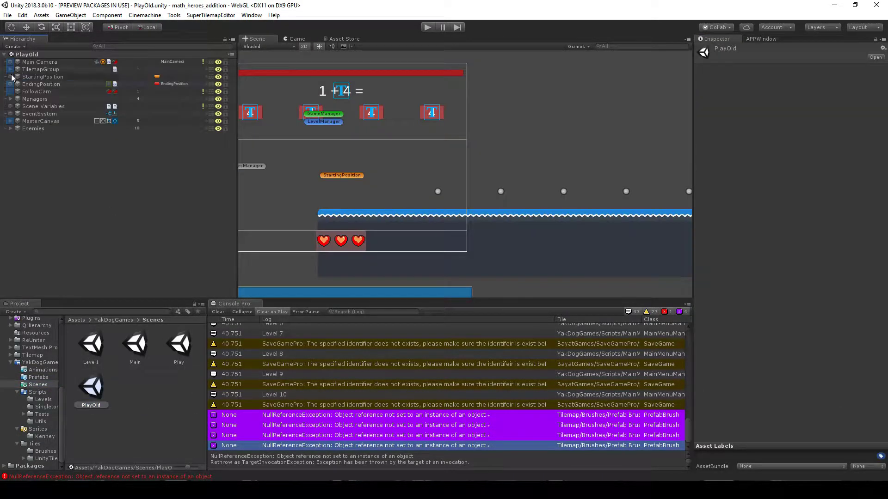
{"action": "left_click", "coordinate": [37, 85]}
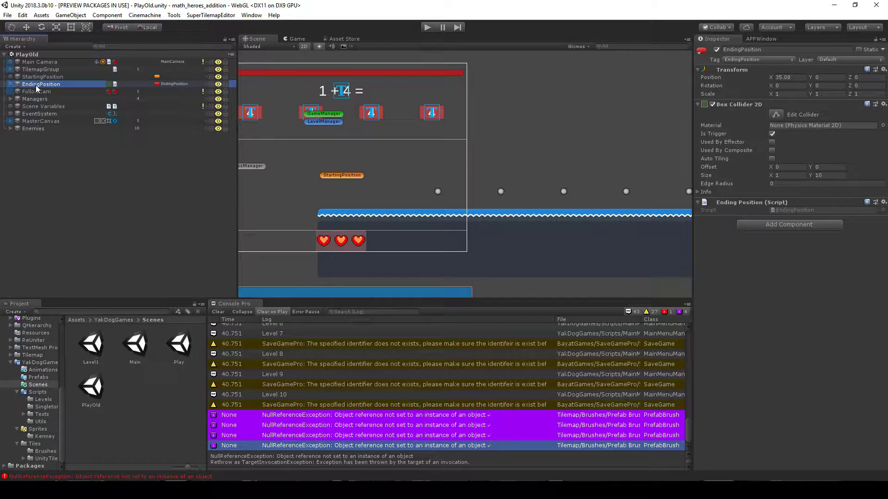
{"action": "left_click", "coordinate": [36, 73]}
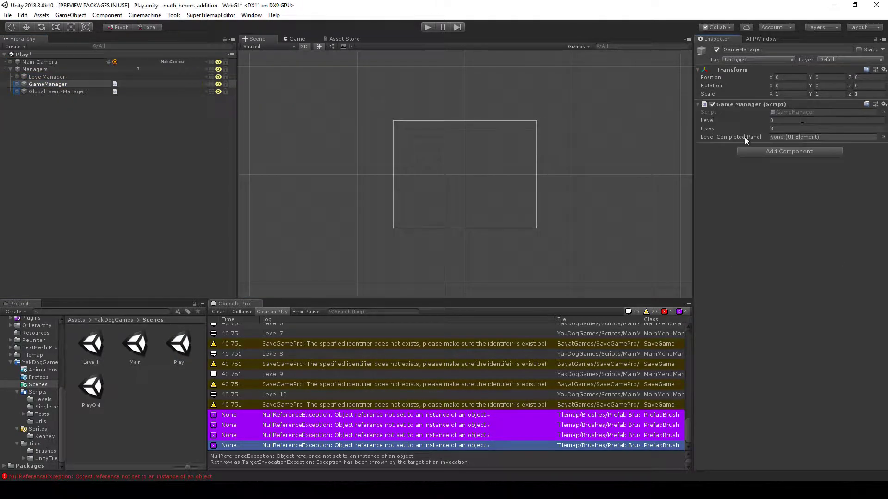
{"action": "double_click", "coordinate": [746, 142]}
Start a public List<TileMap> map-levels field in GameManager and open the Play scene.
{"action": "left_click", "coordinate": [277, 128]}
{"action": "key", "text": "Return"}
{"action": "type", "text": "public List"}
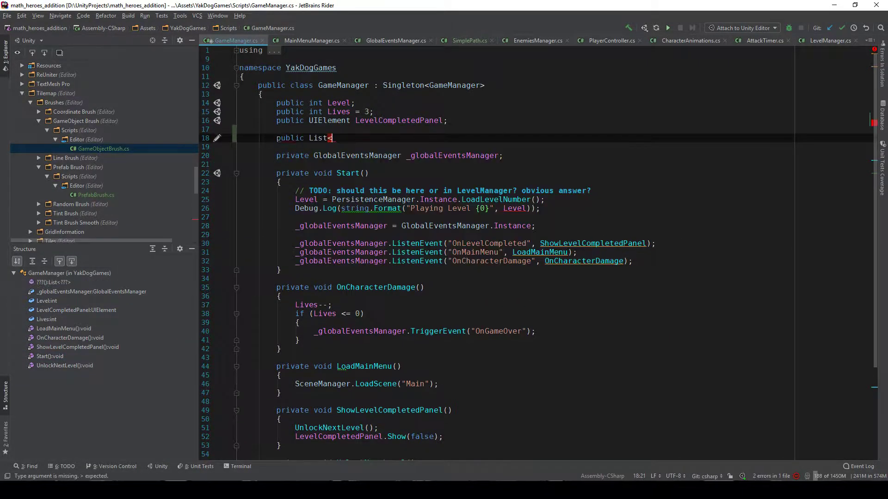
{"action": "type", "text": "<TileMap"}
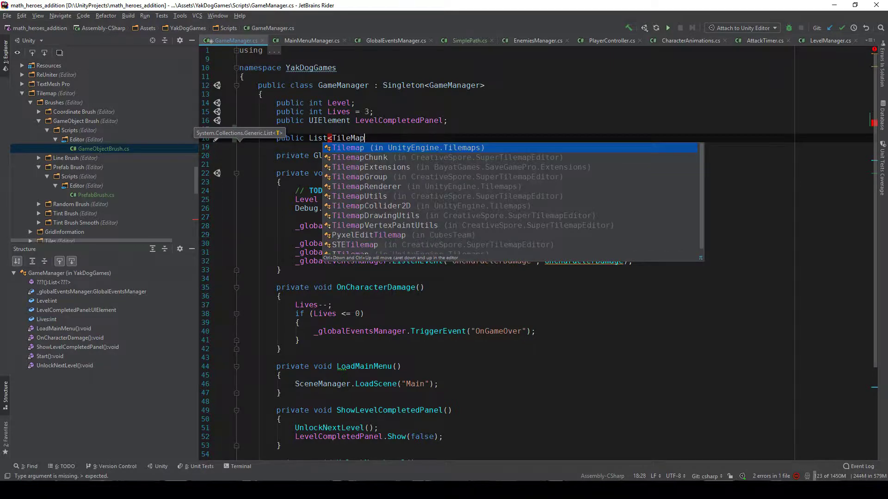
{"action": "type", "text": "> LevelMa"}
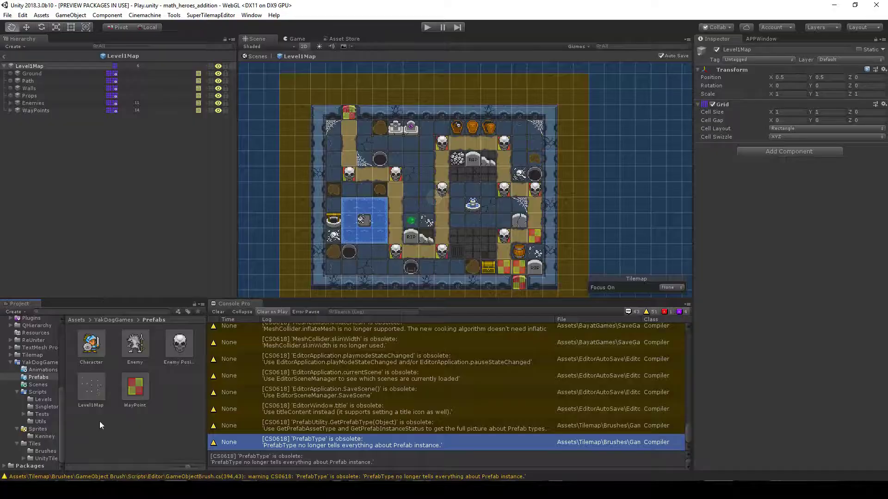
{"action": "left_click", "coordinate": [38, 384]}
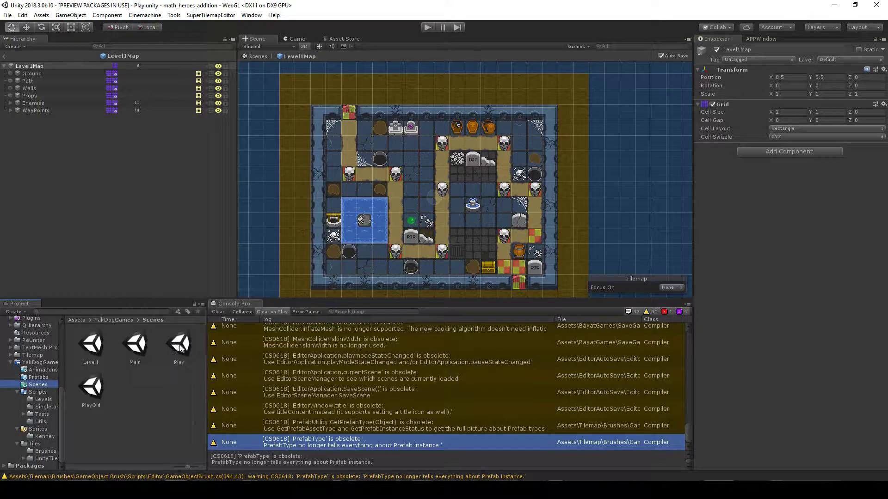
{"action": "double_click", "coordinate": [179, 343]}
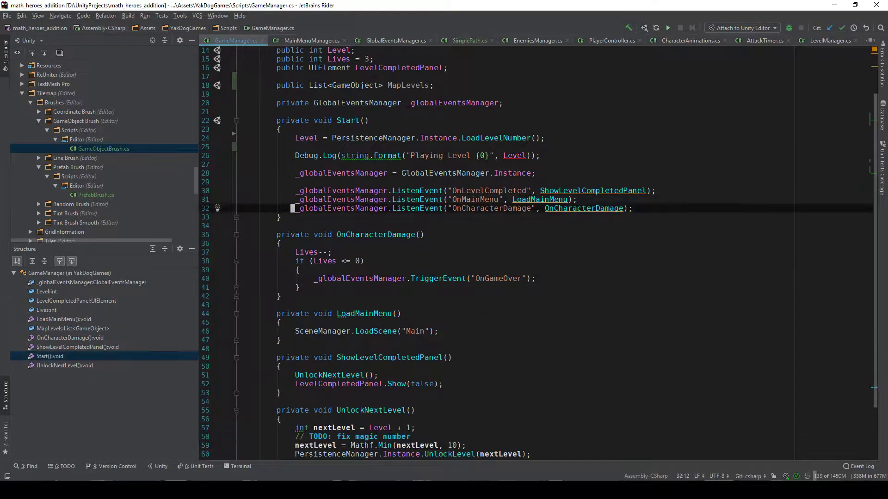
Add LoadLevelMap(Level), instantiating MapLevels[level - 1] at Vector3.zero with Quaternion.identity.
{"action": "type", "text": "LoadLevelMap(Level);"}
{"action": "key", "text": "alt+Return"}
{"action": "key", "text": "BackSpace"}
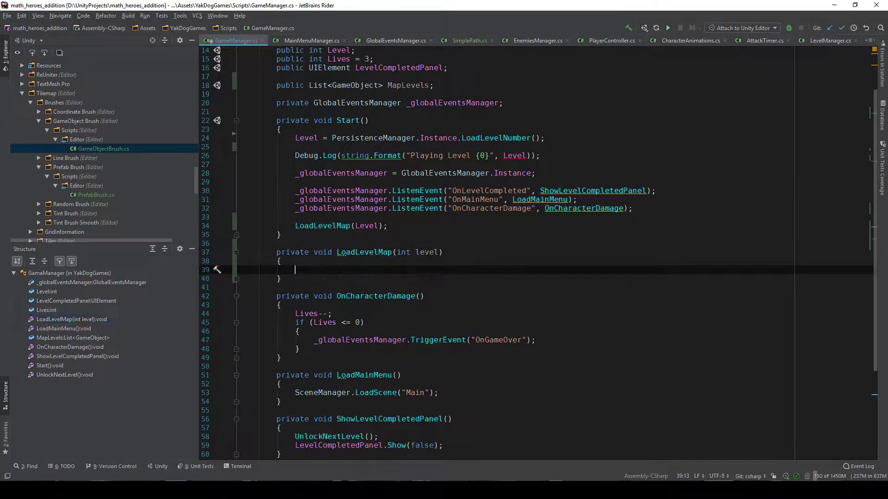
{"action": "type", "text": "var newMap = Instantiate("}
{"action": "key", "text": "ctrl+alt+Return"}
{"action": "type", "text": "var mapPrefab = "}
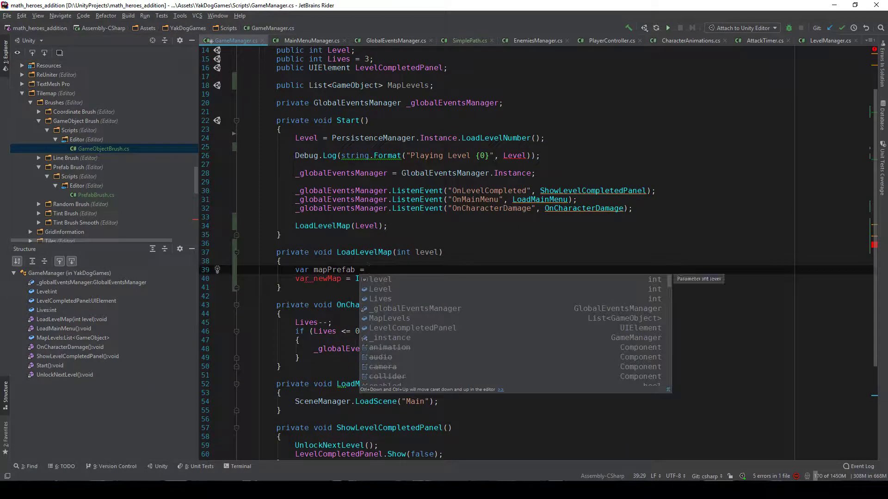
{"action": "type", "text": "MapLevels"}
{"action": "type", "text": "[level - 1];"}
{"action": "key", "text": "Down"}
{"action": "key", "text": "Left"}
{"action": "type", "text": "mapPre"}
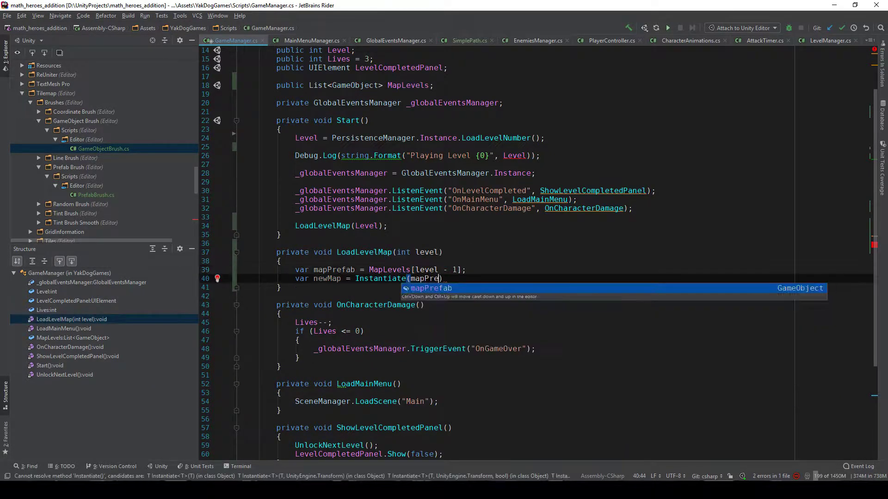
{"action": "key", "text": "Return"}
{"action": "type", "text": ", Vector3.zero, Quaternion.identity)"}
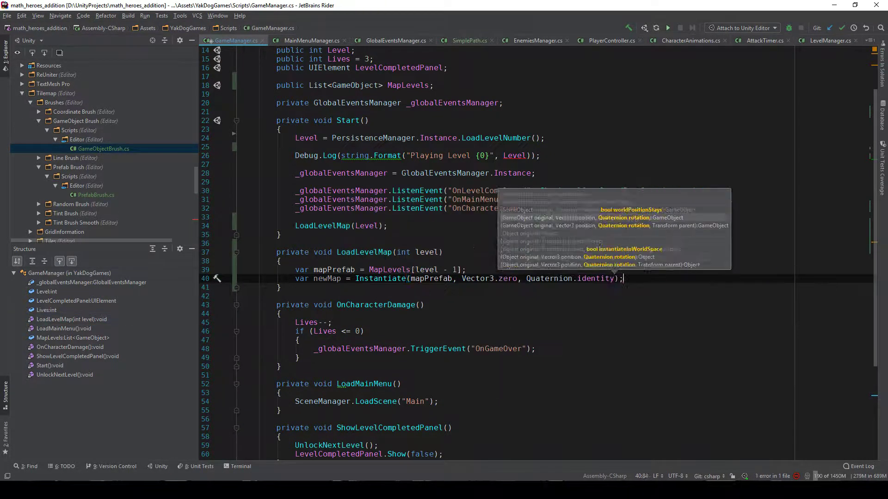
{"action": "type", "text": ";"}
{"action": "left_click", "coordinate": [278, 235]}
Test-play the game from the main menu, choosing level 1.
{"action": "key", "text": "alt+Tab"}
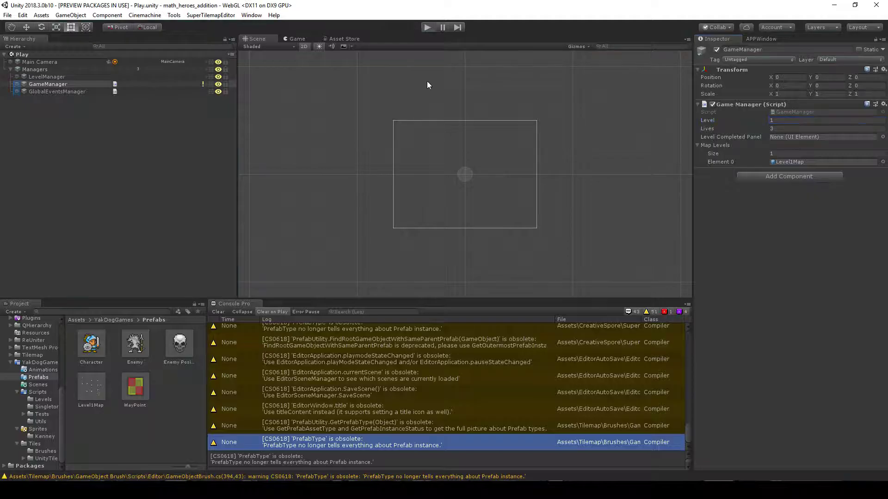
{"action": "left_click", "coordinate": [427, 27]}
{"action": "left_click", "coordinate": [427, 27]}
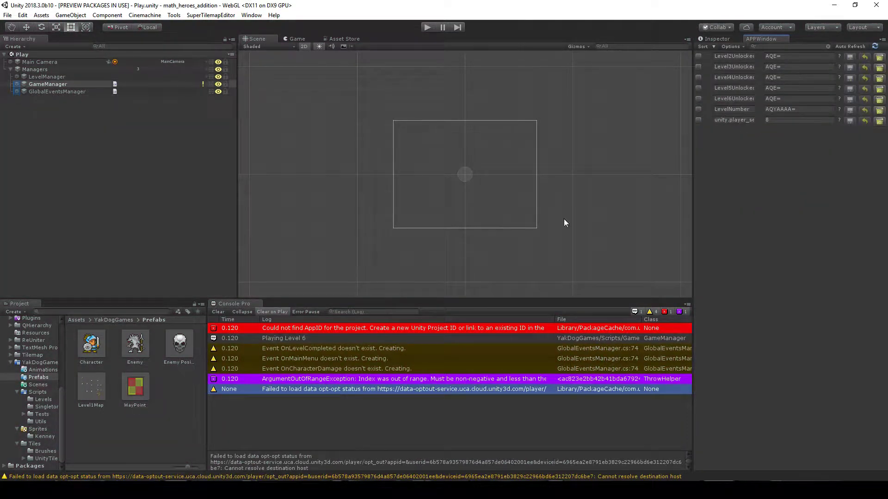
{"action": "left_click", "coordinate": [38, 385]}
{"action": "left_click", "coordinate": [427, 27]}
{"action": "left_click", "coordinate": [388, 148]}
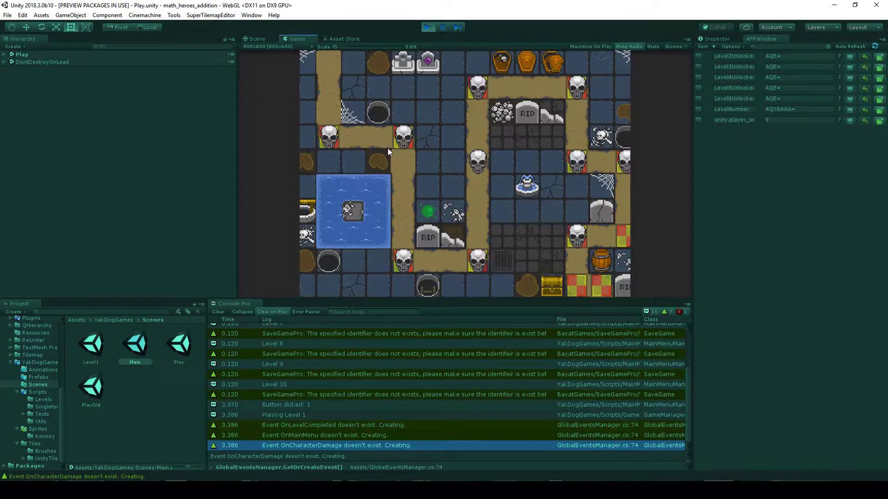
{"action": "left_click", "coordinate": [427, 27]}
Replay the Play scene, offset the Level1Map clone to -0.5, 0.5, then stop.
{"action": "left_click", "coordinate": [251, 15]}
{"action": "left_click", "coordinate": [416, 235]}
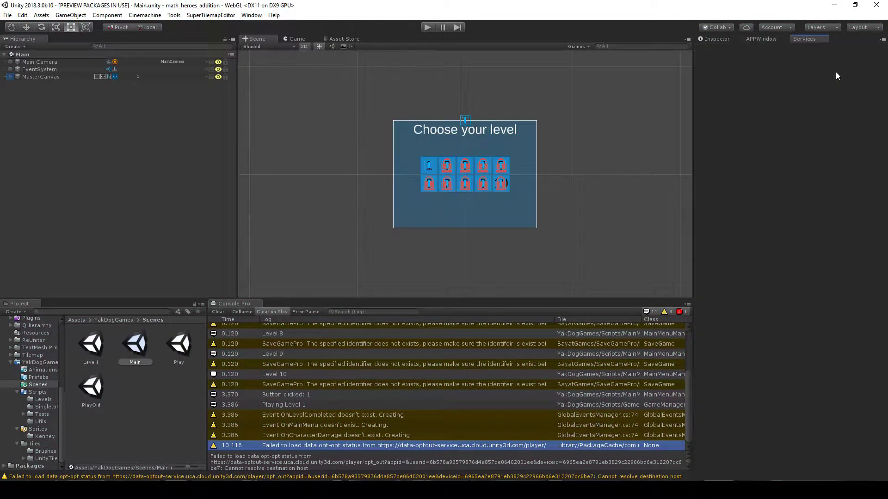
{"action": "left_click", "coordinate": [724, 36]}
{"action": "double_click", "coordinate": [179, 344]}
{"action": "key", "text": "ctrl+p"}
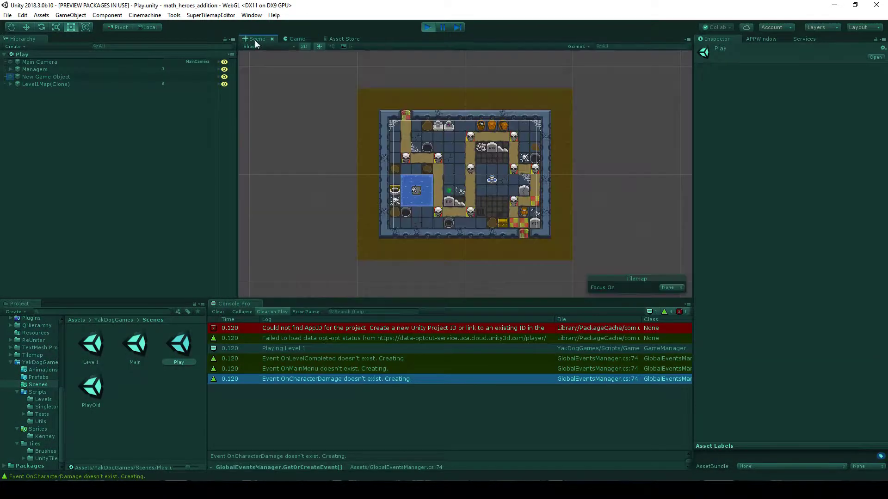
{"action": "left_click", "coordinate": [302, 39]}
{"action": "double_click", "coordinate": [43, 62]}
{"action": "double_click", "coordinate": [44, 84]}
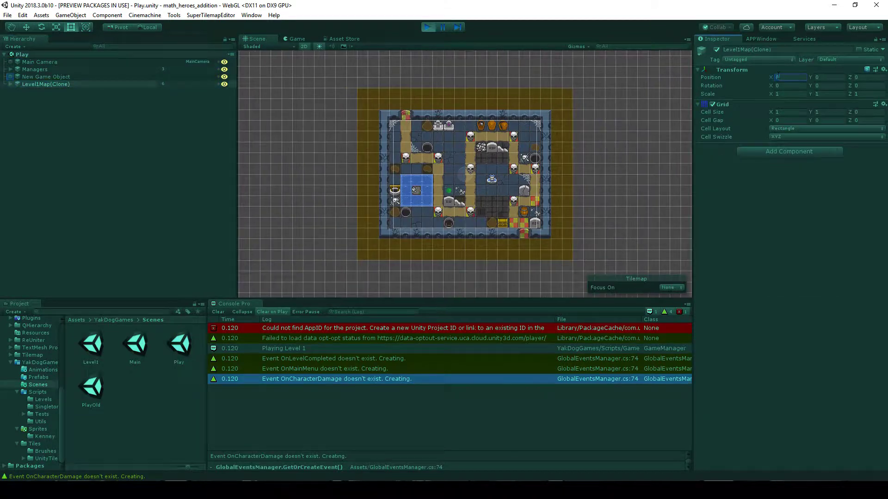
{"action": "type", "text": "-0.5"}
{"action": "key", "text": "Return"}
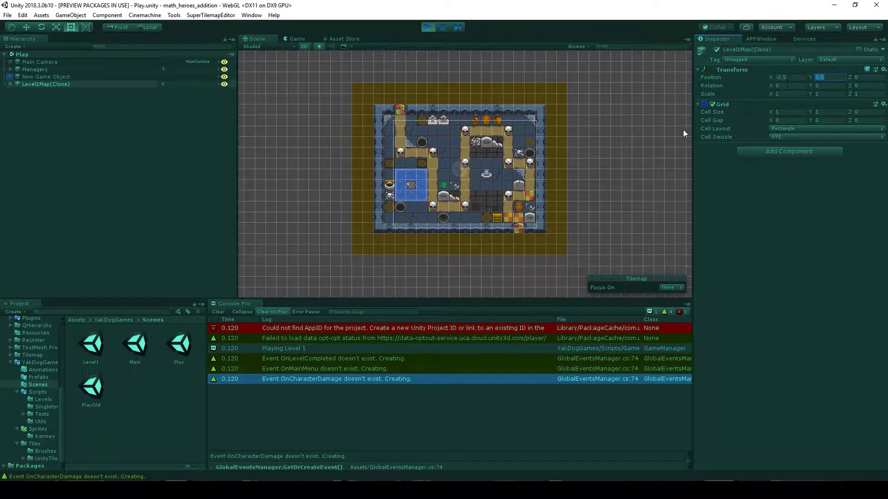
{"action": "key", "text": "ctrl+p"}
{"action": "key", "text": "alt+Tab"}
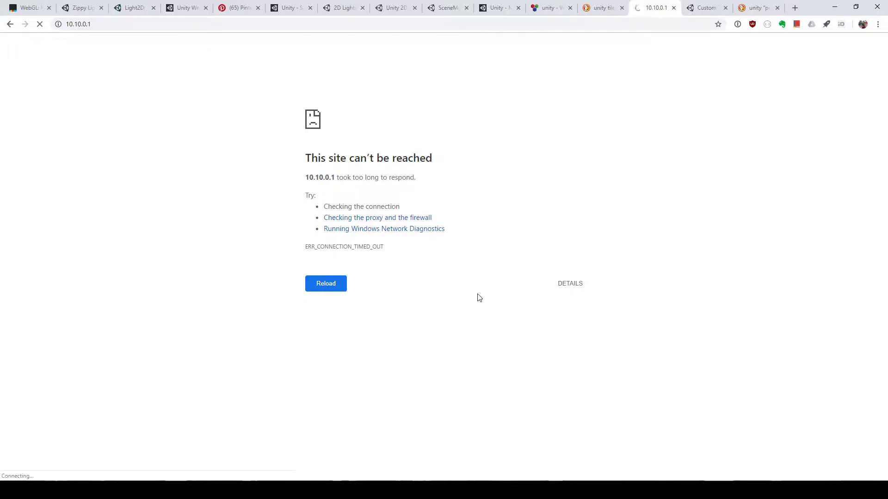
Bring Chrome back to the front and scroll through the OBS search results.
{"action": "key", "text": "alt+Tab"}
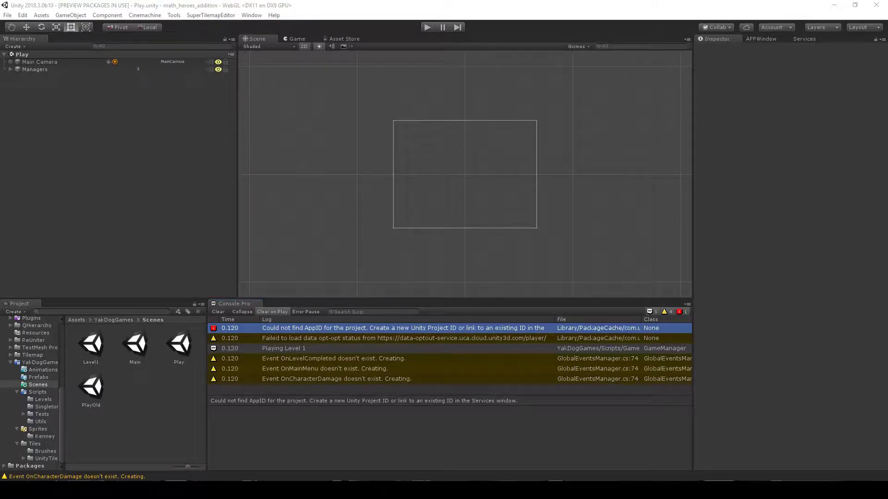
{"action": "mouse_move", "coordinate": [55, 490]}
{"action": "left_click", "coordinate": [79, 489]}
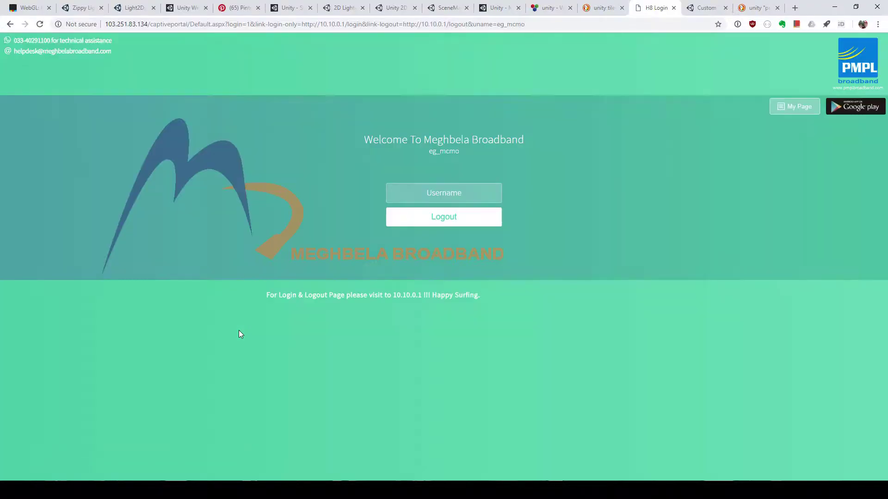
{"action": "scroll", "coordinate": [323, 259], "scroll_direction": "down", "scroll_amount": 3}
{"action": "scroll", "coordinate": [361, 287], "scroll_direction": "down", "scroll_amount": 4}
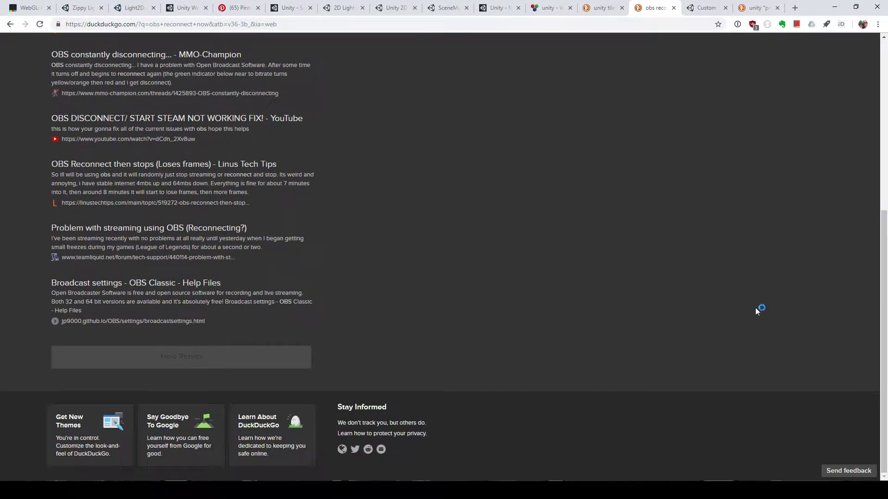
{"action": "scroll", "coordinate": [414, 315], "scroll_direction": "down", "scroll_amount": 3}
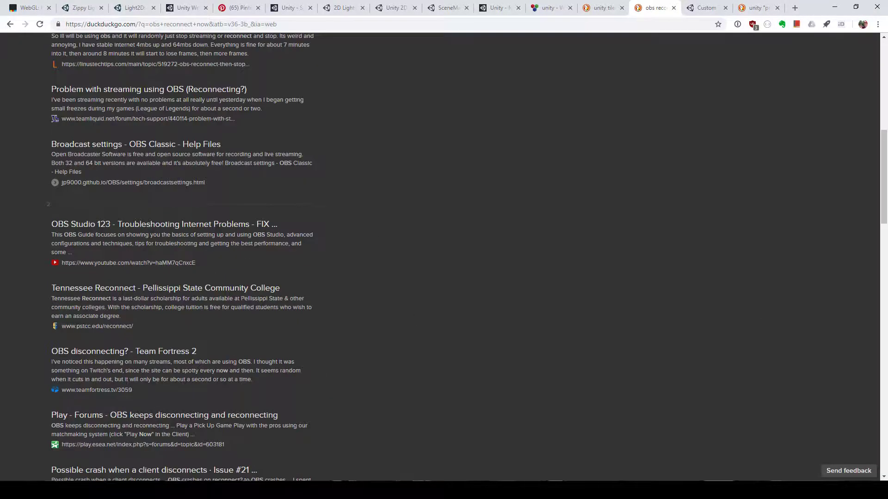
{"action": "scroll", "coordinate": [460, 342], "scroll_direction": "down", "scroll_amount": 8}
{"action": "scroll", "coordinate": [459, 341], "scroll_direction": "down", "scroll_amount": 8}
{"action": "scroll", "coordinate": [459, 341], "scroll_direction": "down", "scroll_amount": 4}
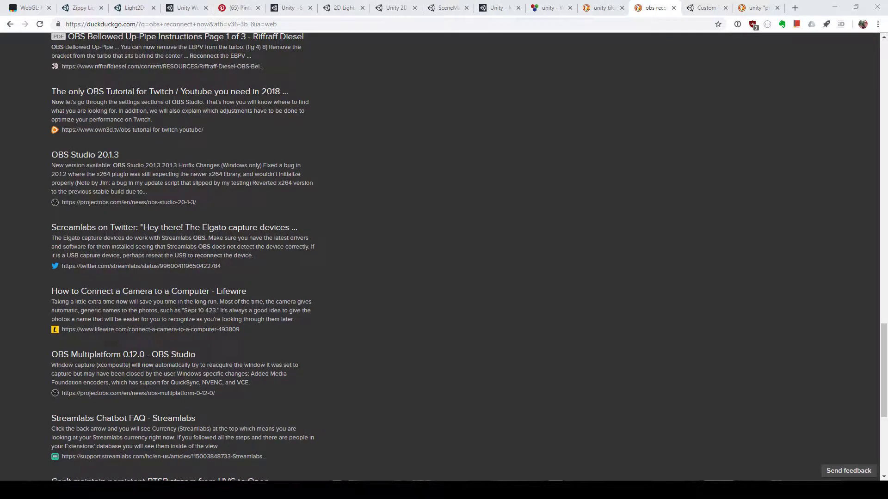
Close the OBS results tab and search the pasted Unity missing-AppID error in a new tab.
{"action": "key", "text": "alt+Left"}
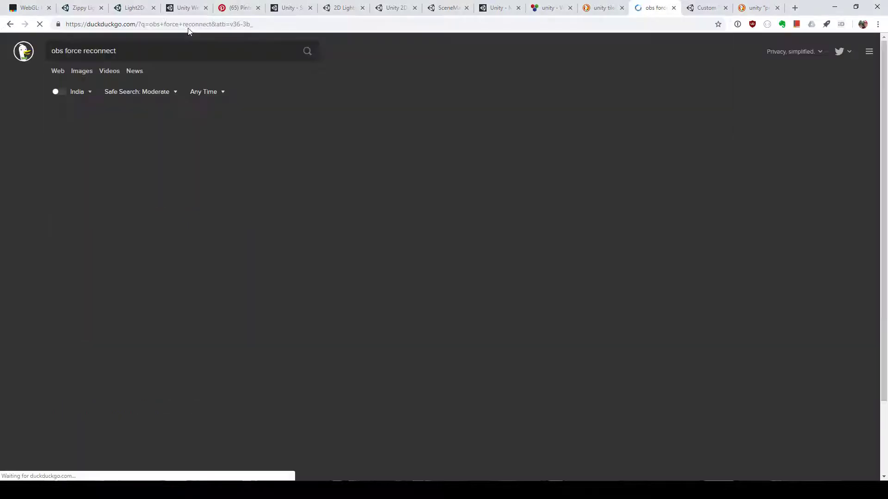
{"action": "scroll", "coordinate": [387, 279], "scroll_direction": "down", "scroll_amount": 4}
{"action": "scroll", "coordinate": [381, 373], "scroll_direction": "down", "scroll_amount": 2}
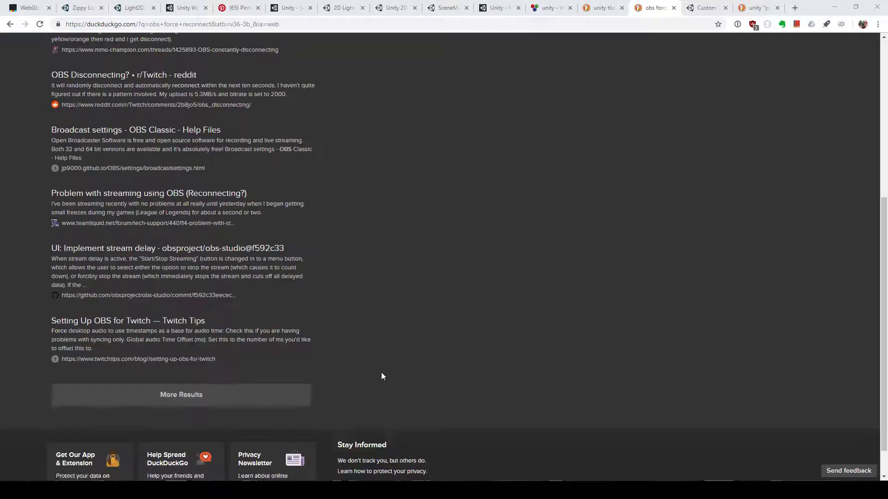
{"action": "scroll", "coordinate": [410, 352], "scroll_direction": "down", "scroll_amount": 6}
{"action": "scroll", "coordinate": [410, 351], "scroll_direction": "up", "scroll_amount": 5}
{"action": "key", "text": "alt+Left"}
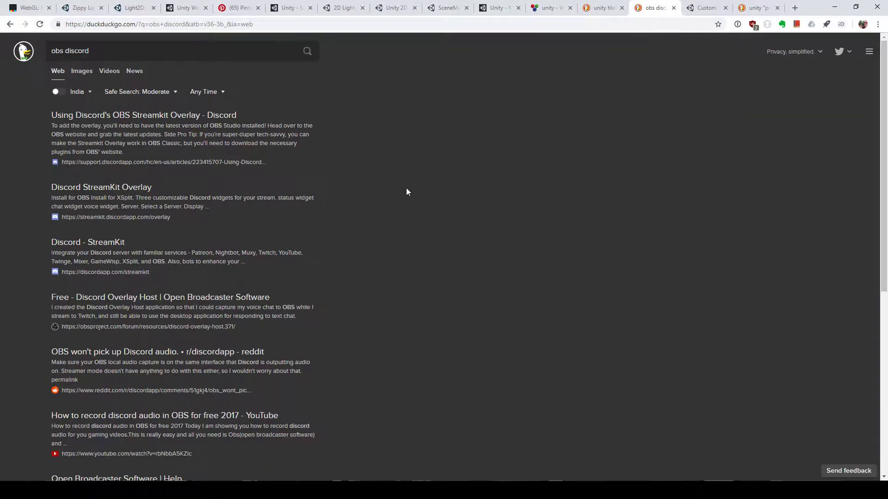
{"action": "key", "text": "ctrl+w"}
{"action": "key", "text": "ctrl+t"}
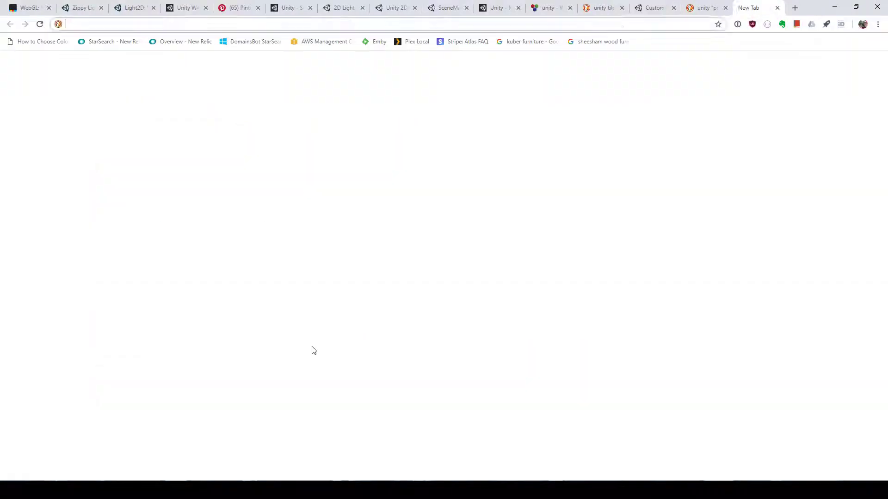
{"action": "type", "text": "unity Could not find AppID for the project. Create a new Unity Project ID or link to an existing ID in the Services window."}
{"action": "key", "text": "Return"}
Check the Google results for the AppID error, then replay the game in Unity and stop.
{"action": "key", "text": "alt+Tab"}
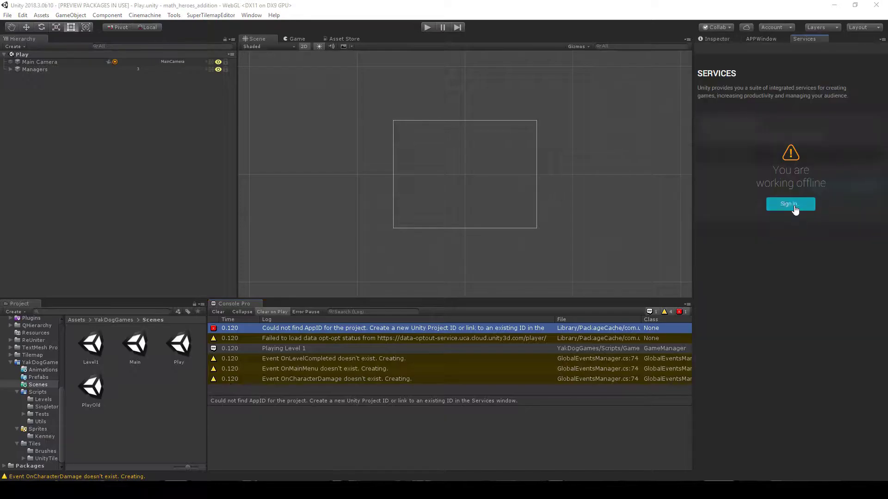
{"action": "key", "text": "alt+Tab"}
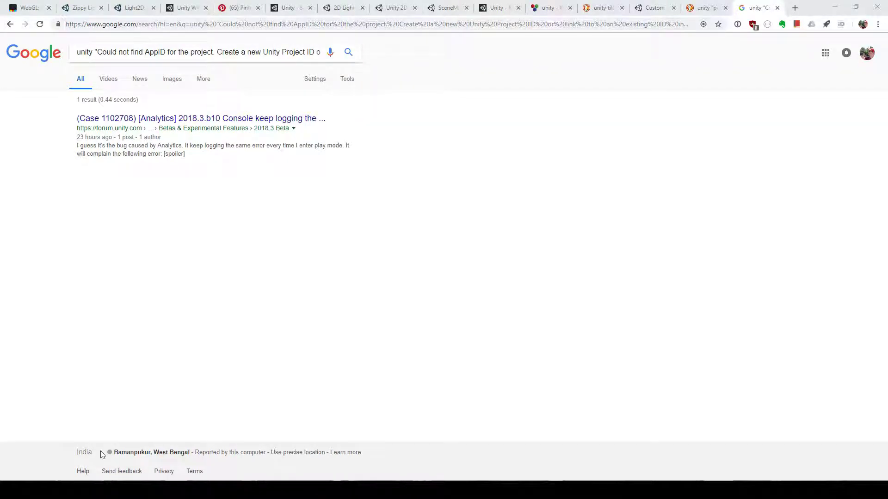
{"action": "key", "text": "alt+Tab"}
{"action": "left_click", "coordinate": [423, 29]}
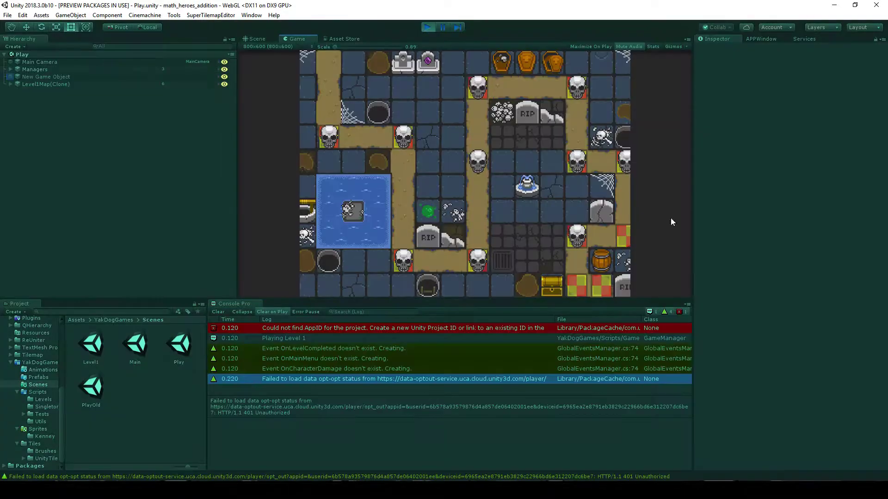
{"action": "key", "text": "ctrl+p"}
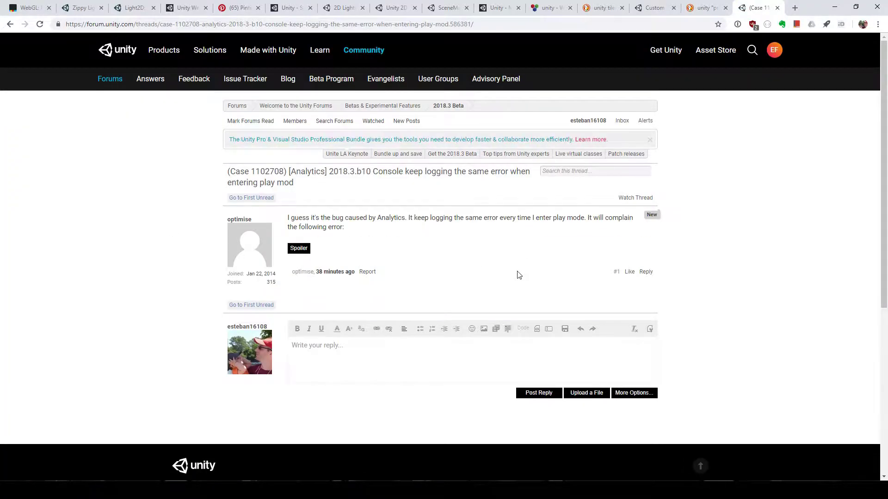
Post a short reply 'But.' in the Unity forum AppID-error thread.
{"action": "left_click", "coordinate": [389, 382]}
{"action": "type", "text": "Bu"}
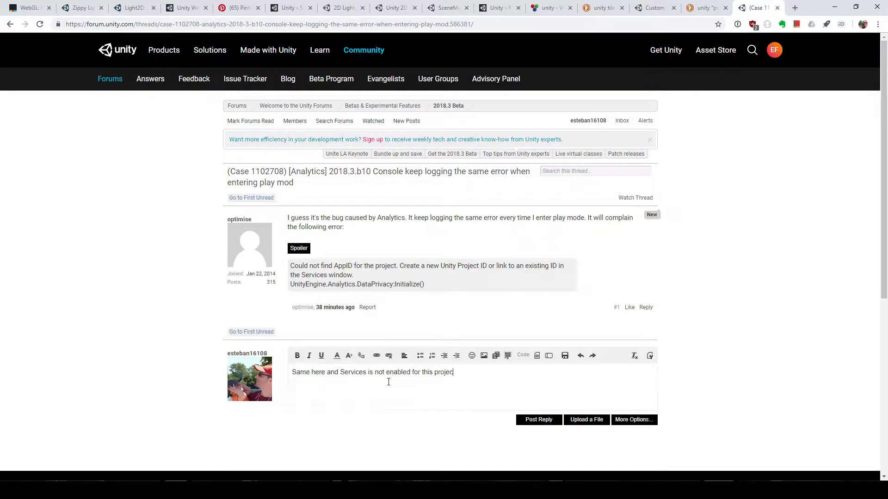
{"action": "type", "text": "t."}
{"action": "left_click", "coordinate": [545, 421]}
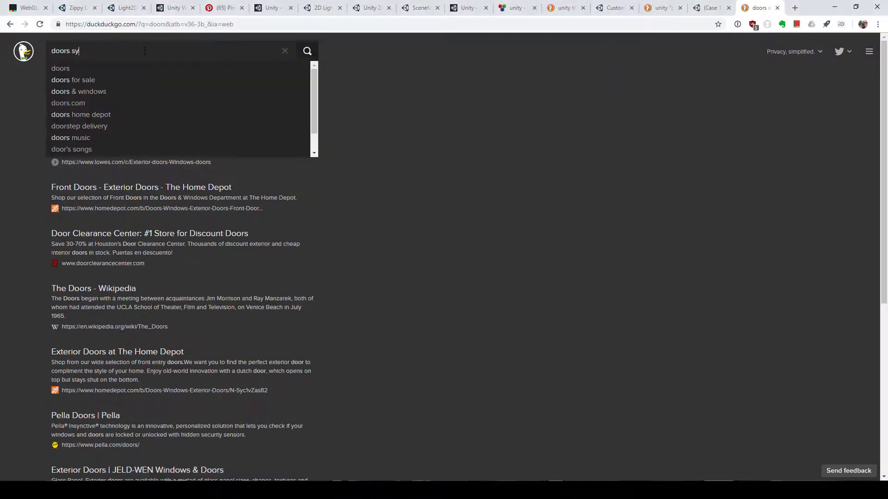
Search for door synonyms and open the thesaurus result for 'door'.
{"action": "type", "text": "nonyms"}
{"action": "key", "text": "Return"}
{"action": "left_click", "coordinate": [165, 113]}
In a new tab, go to Urban Dictionary's 'Sidewinder' definition page.
{"action": "key", "text": "ctrl+t"}
{"action": "type", "text": "urban"}
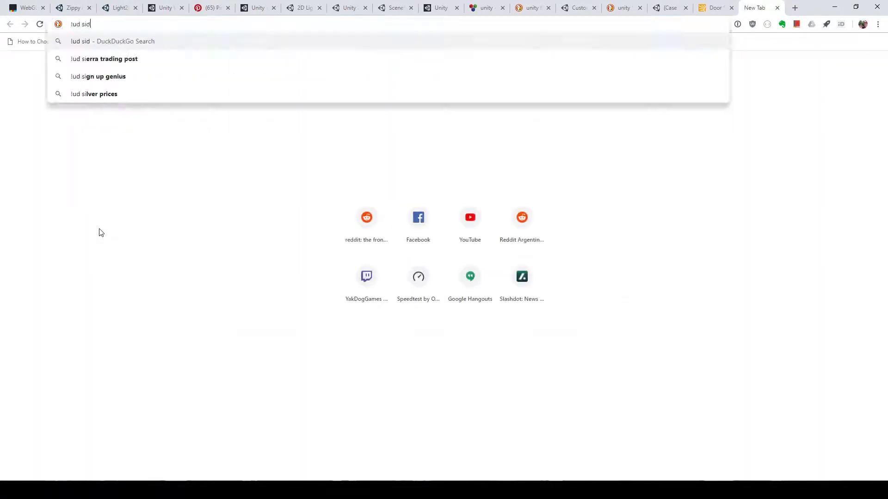
{"action": "key", "text": "Return"}
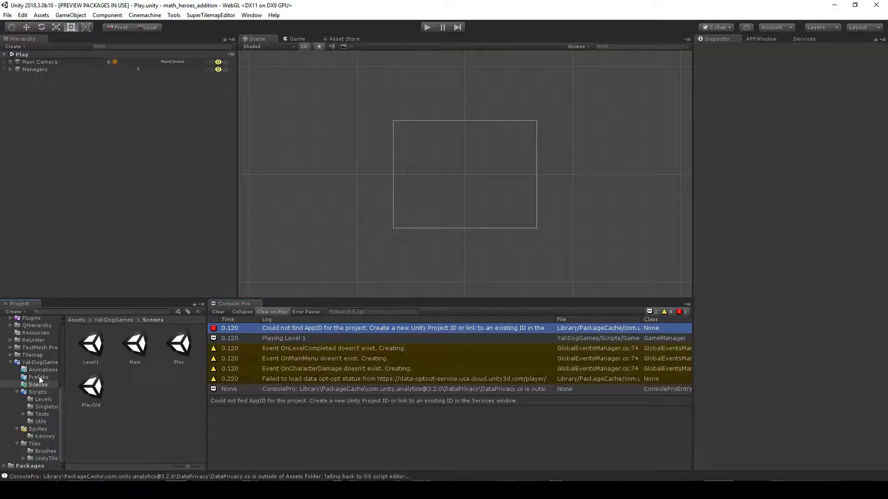
Try two light types in the Zippy Lights 2D demo, then close it and return to Light2D.
{"action": "left_click", "coordinate": [38, 377]}
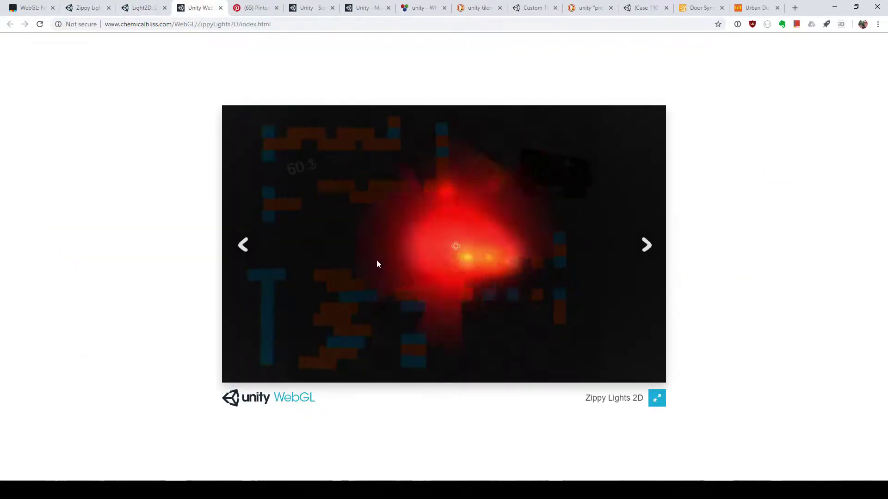
{"action": "left_click", "coordinate": [354, 237]}
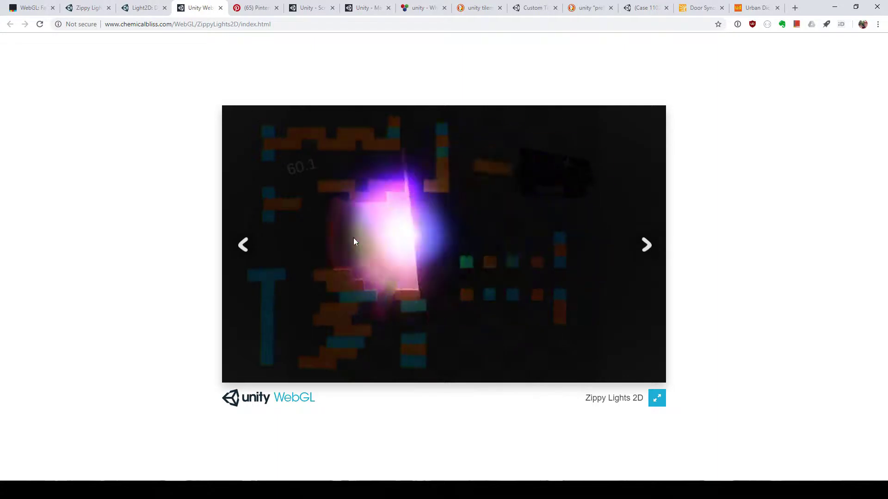
{"action": "left_click", "coordinate": [321, 246]}
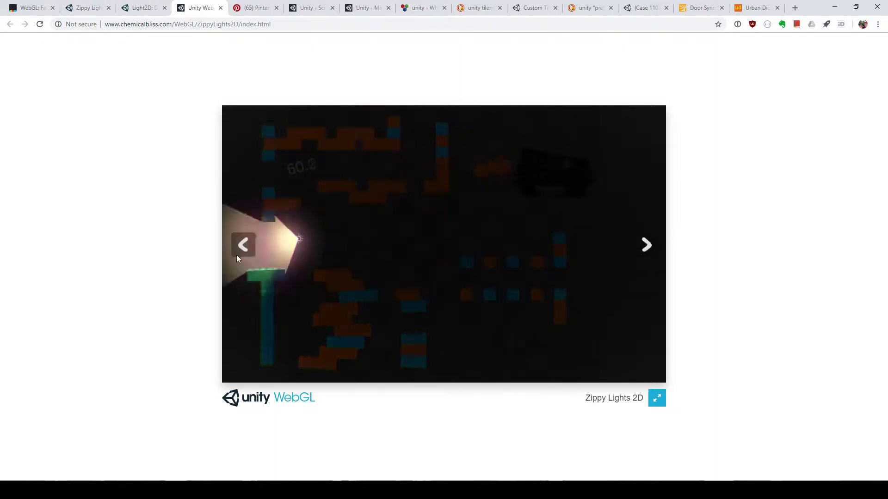
{"action": "key", "text": "ctrl+w"}
{"action": "scroll", "coordinate": [545, 338], "scroll_direction": "down", "scroll_amount": 10}
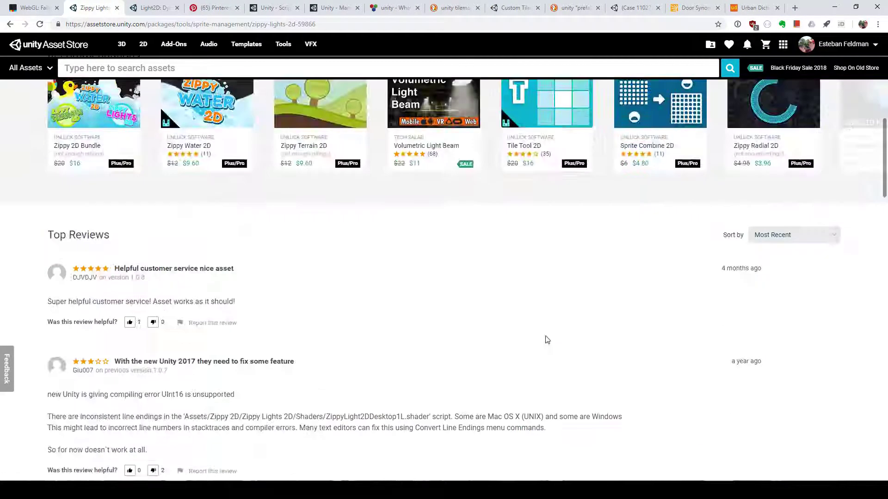
{"action": "scroll", "coordinate": [545, 337], "scroll_direction": "down", "scroll_amount": 5}
{"action": "key", "text": "ctrl+Tab"}
Search the Asset Store for 'favorites' and open the Favorites PRO page past its gallery.
{"action": "left_click", "coordinate": [237, 68]}
{"action": "type", "text": "favorites"}
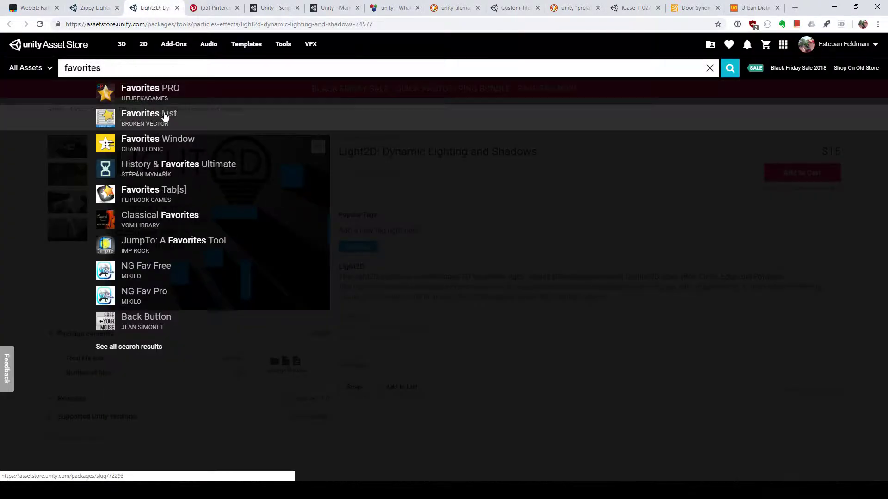
{"action": "left_click", "coordinate": [153, 194]}
{"action": "scroll", "coordinate": [96, 347], "scroll_direction": "down", "scroll_amount": 5}
{"action": "left_click", "coordinate": [95, 346]}
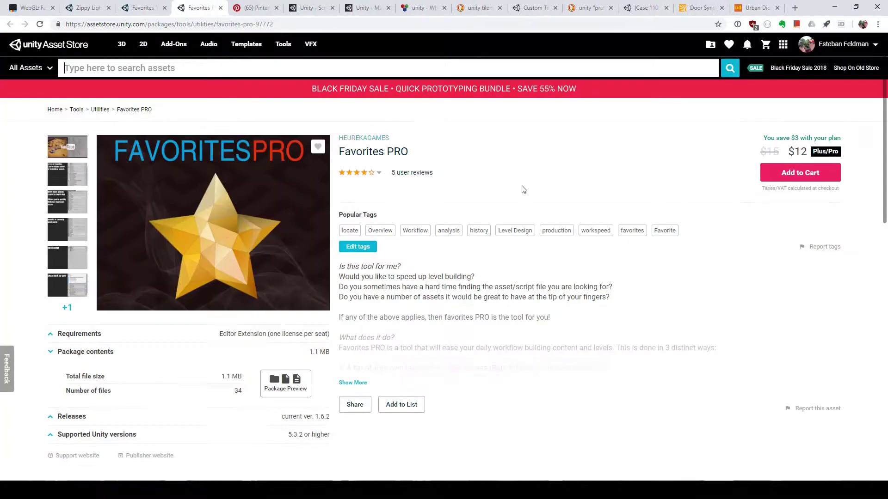
{"action": "left_click", "coordinate": [766, 96]}
{"action": "scroll", "coordinate": [581, 275], "scroll_direction": "down", "scroll_amount": 10}
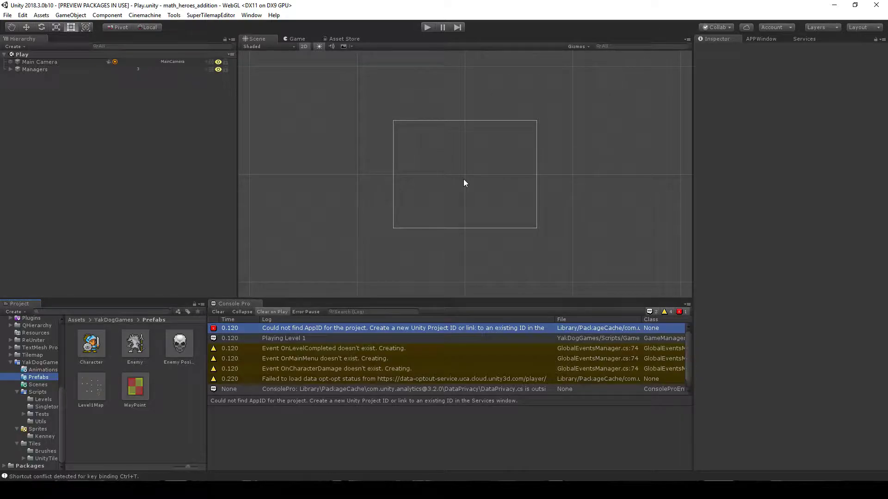
Show the Ctrl+T conflict details and browse key bindings: Fly Mode Left, Tile Palette, Grid Brush, Super Tilemap Editor.
{"action": "left_click", "coordinate": [52, 477]}
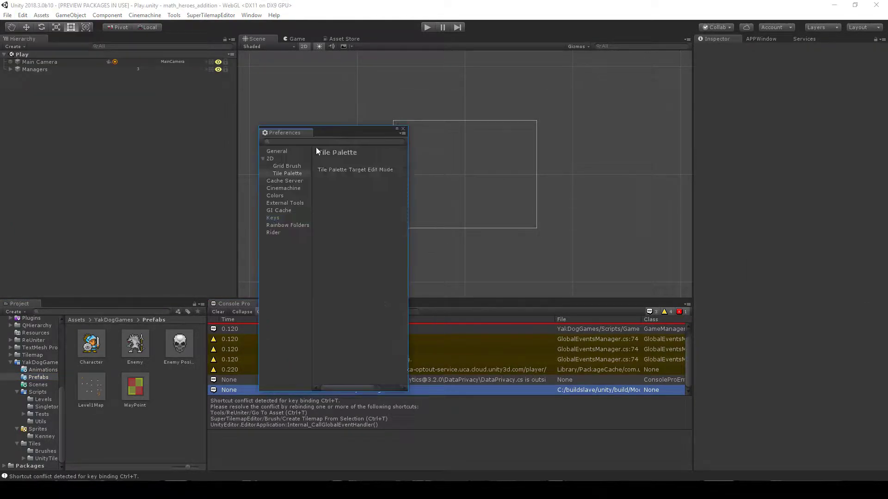
{"action": "left_click", "coordinate": [273, 217]}
{"action": "left_click", "coordinate": [419, 200]}
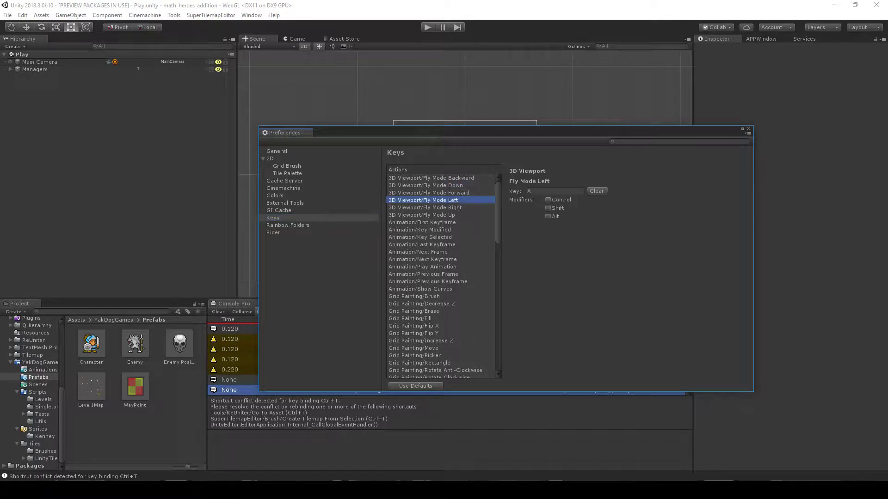
{"action": "left_click_drag", "start_coordinate": [498, 235], "coordinate": [415, 383]}
{"action": "key", "text": "Up"}
{"action": "key", "text": "Up"}
{"action": "key", "text": "Up"}
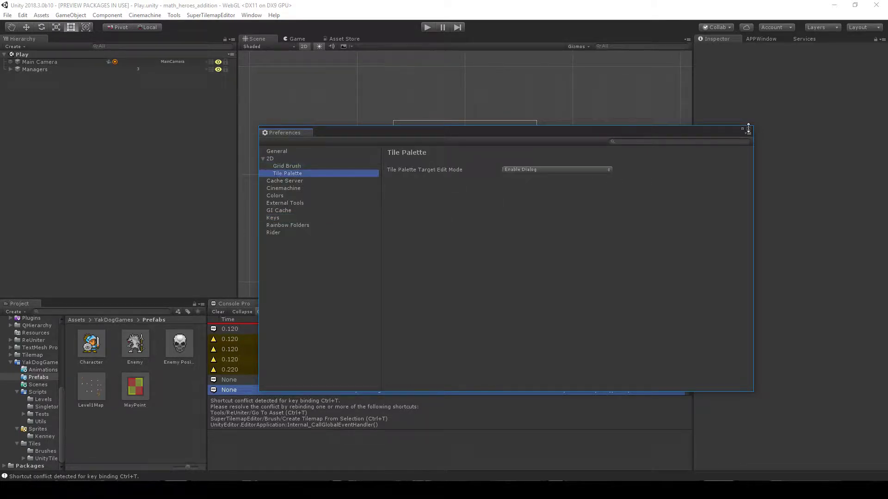
{"action": "key", "text": "Up"}
{"action": "left_click", "coordinate": [211, 15]}
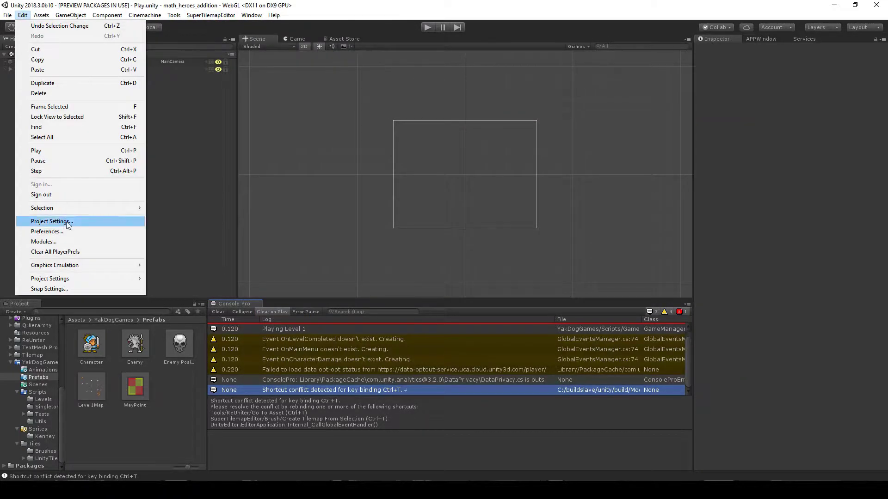
Check Project Settings' script execution order, then return to Preferences' key binding actions list.
{"action": "left_click", "coordinate": [55, 222]}
{"action": "left_click", "coordinate": [306, 216]}
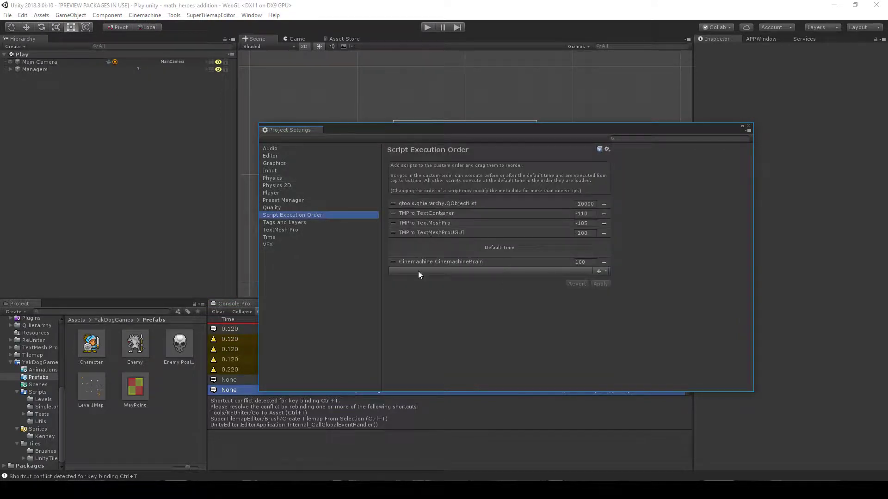
{"action": "left_click", "coordinate": [749, 126]}
{"action": "left_click", "coordinate": [23, 14]}
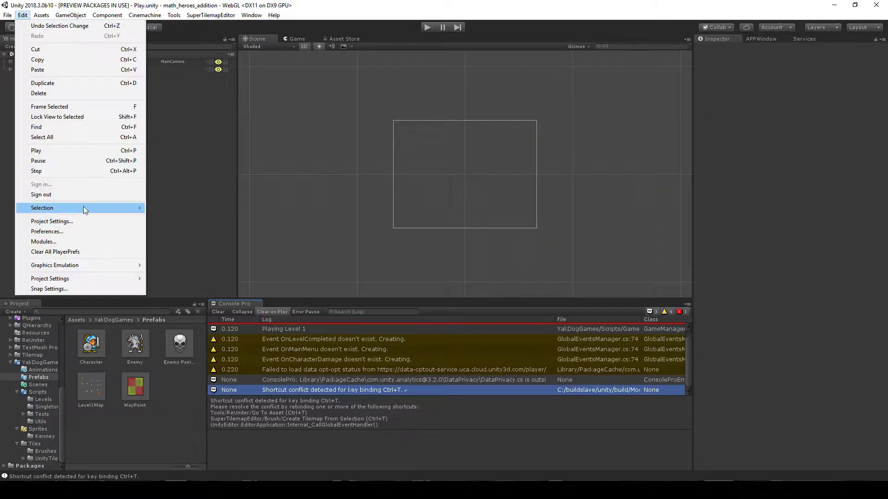
{"action": "left_click", "coordinate": [93, 276]}
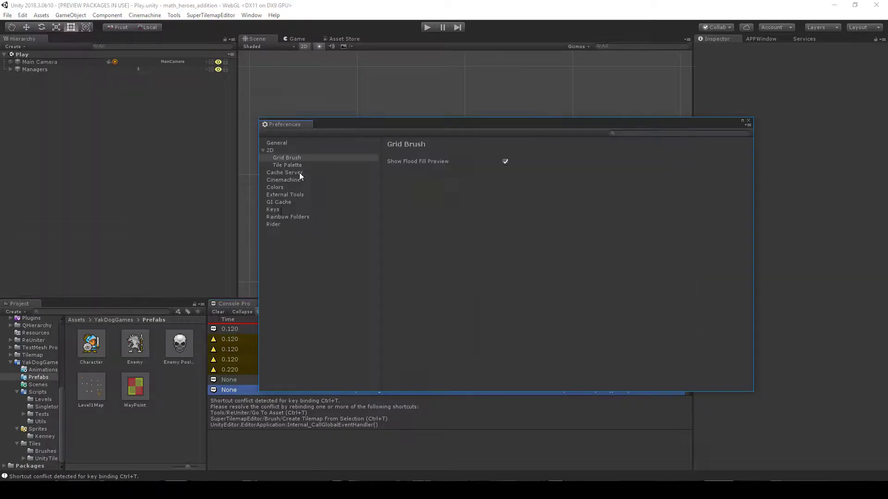
{"action": "left_click", "coordinate": [273, 208]}
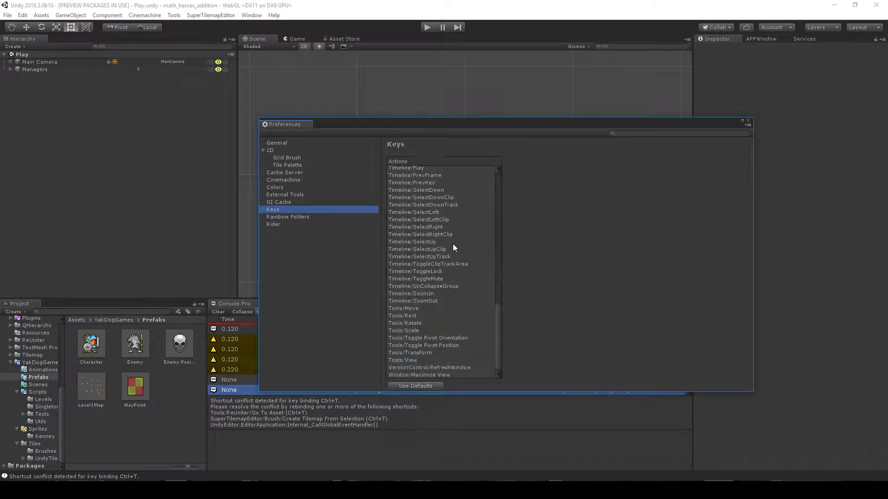
{"action": "left_click", "coordinate": [416, 359]}
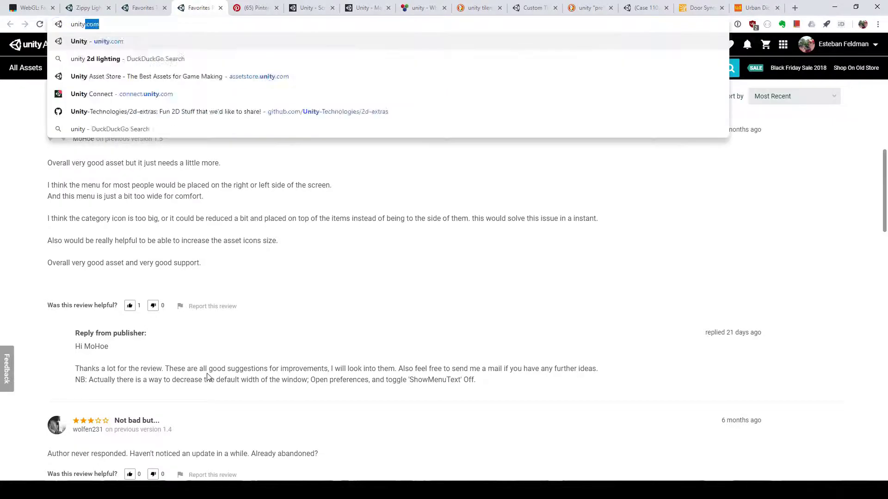
From the 'unity3d key binding' results, open the Unity Hotkeys blog post and scroll to its comments.
{"action": "scroll", "coordinate": [478, 327], "scroll_direction": "down", "scroll_amount": 15}
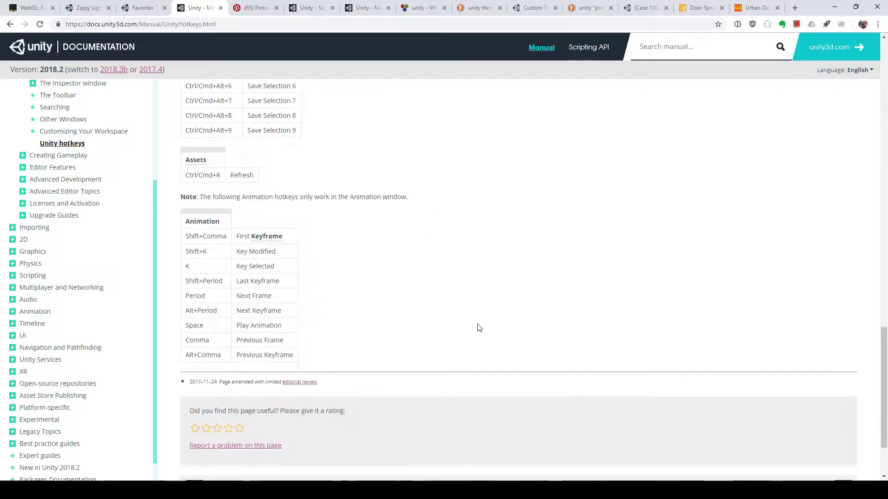
{"action": "scroll", "coordinate": [436, 208], "scroll_direction": "up", "scroll_amount": 10}
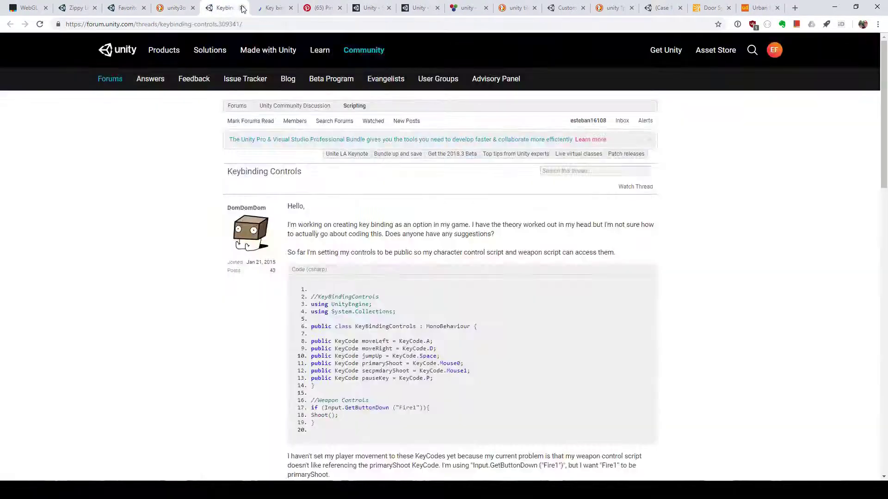
{"action": "left_click", "coordinate": [242, 8]}
{"action": "scroll", "coordinate": [434, 351], "scroll_direction": "down", "scroll_amount": 2}
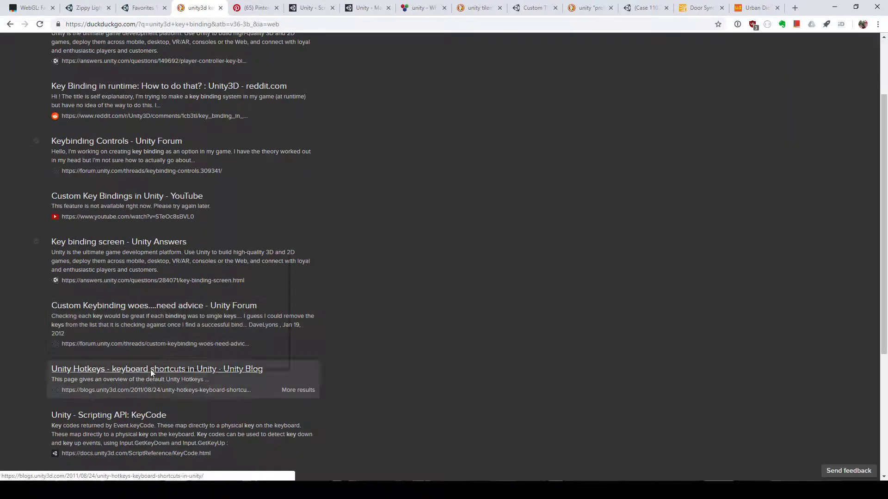
{"action": "left_click", "coordinate": [151, 370]}
{"action": "scroll", "coordinate": [500, 363], "scroll_direction": "down", "scroll_amount": 20}
{"action": "scroll", "coordinate": [499, 363], "scroll_direction": "down", "scroll_amount": 5}
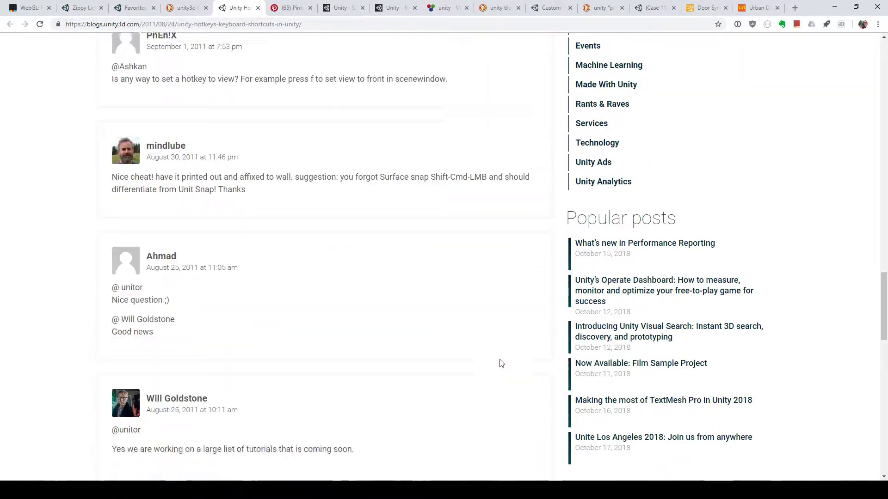
{"action": "scroll", "coordinate": [500, 363], "scroll_direction": "down", "scroll_amount": 5}
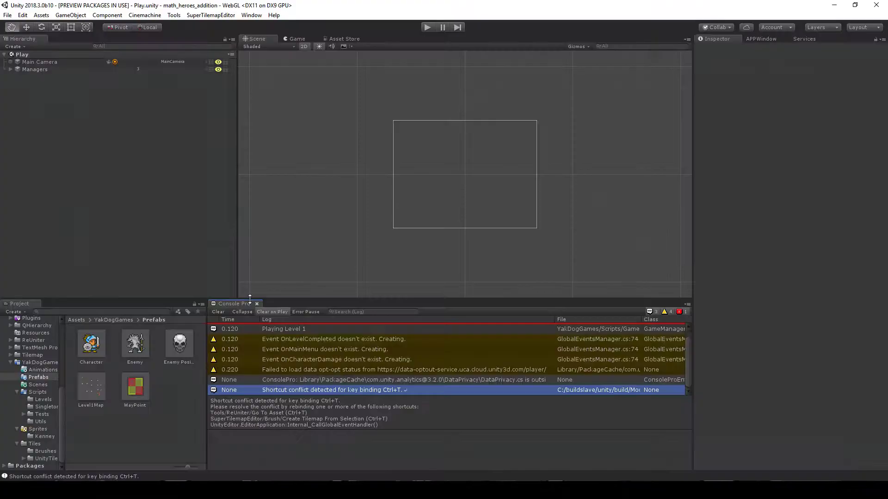
{"action": "left_click", "coordinate": [174, 15]}
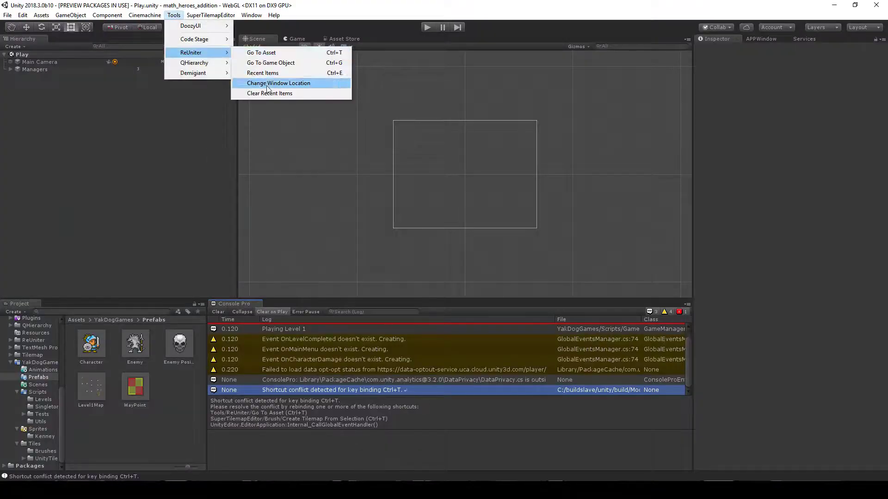
{"action": "mouse_move", "coordinate": [200, 64]}
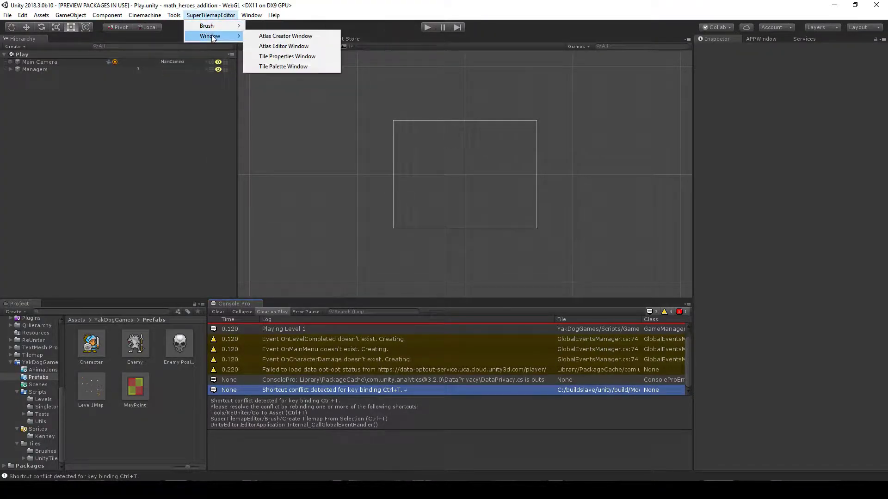
{"action": "left_click", "coordinate": [284, 57]}
{"action": "left_click", "coordinate": [41, 14]}
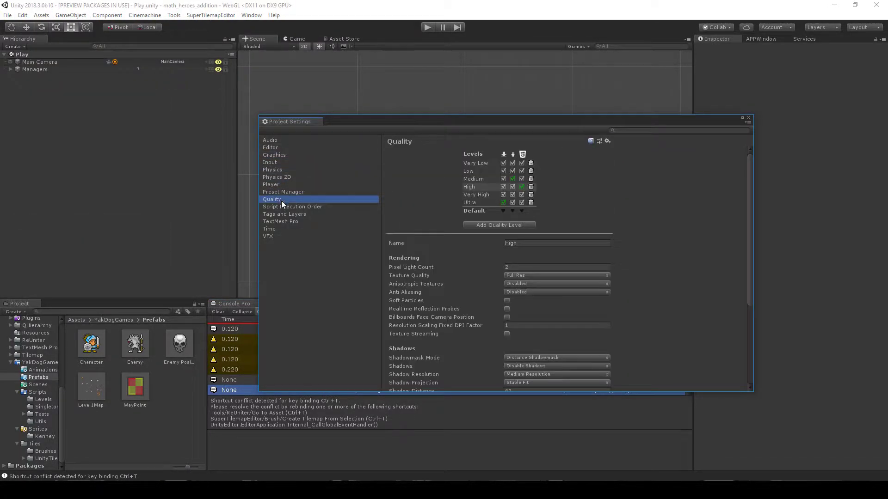
{"action": "left_click", "coordinate": [58, 232]}
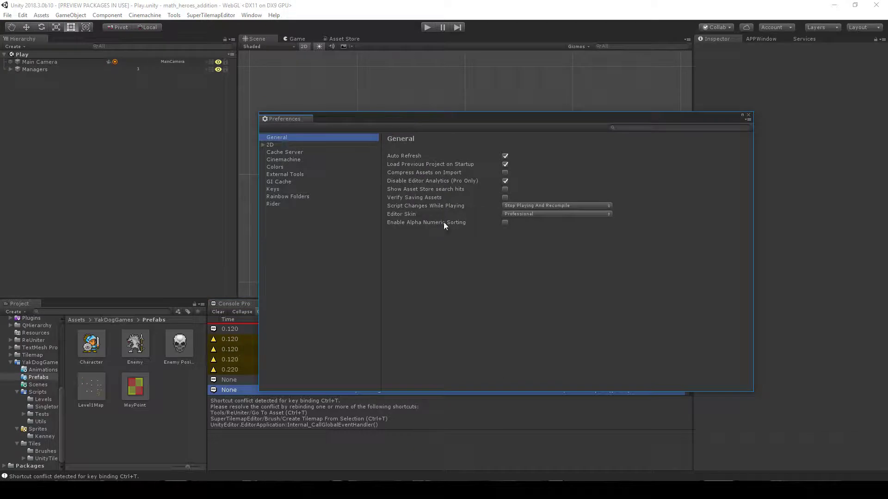
{"action": "left_click", "coordinate": [280, 175]}
{"action": "left_click", "coordinate": [273, 189]}
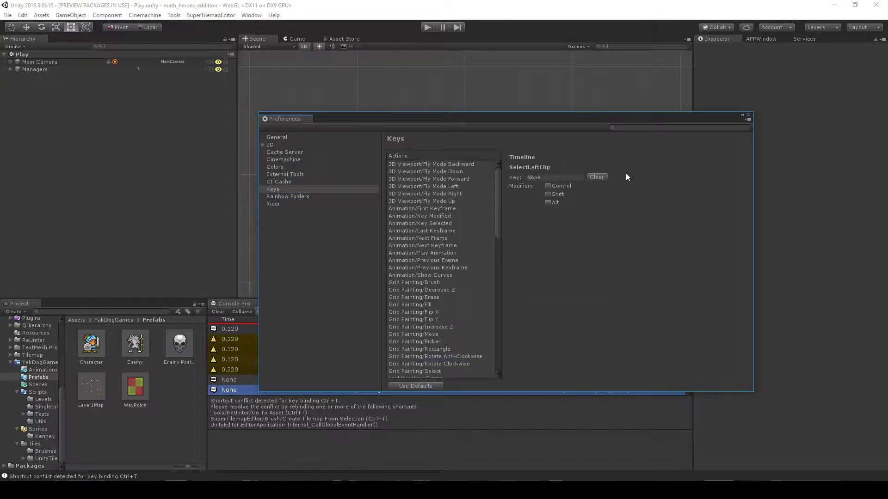
{"action": "left_click", "coordinate": [286, 204]}
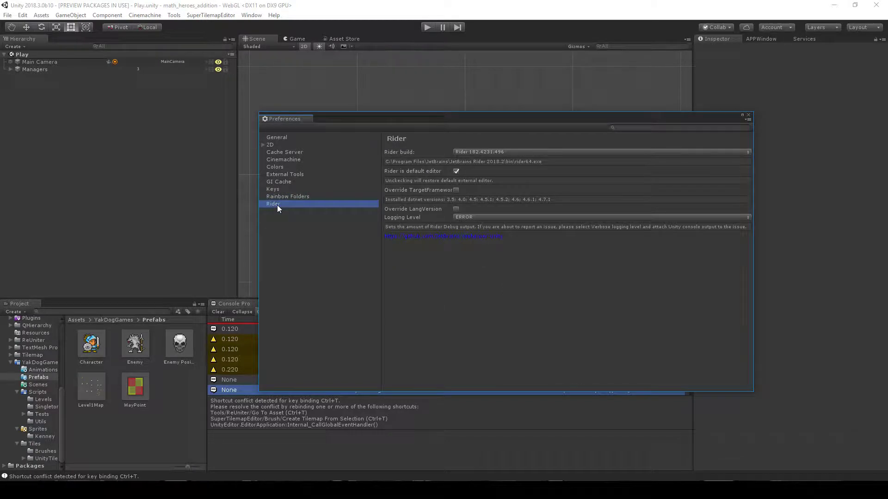
{"action": "key", "text": "Escape"}
{"action": "scroll", "coordinate": [8, 363], "scroll_direction": "up", "scroll_amount": 5}
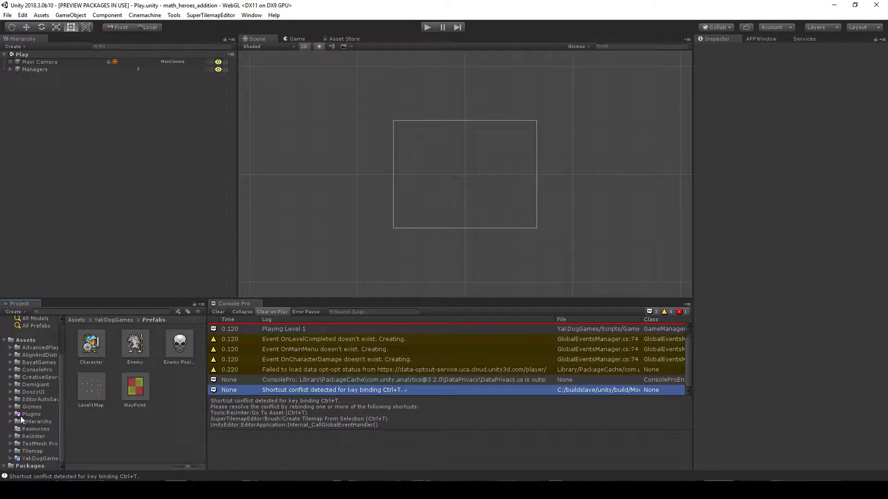
{"action": "left_click", "coordinate": [15, 376]}
In Rider, open ShortcutKeys.cs and follow its usage into STEditorToolbars.cs.
{"action": "key", "text": "alt+Tab"}
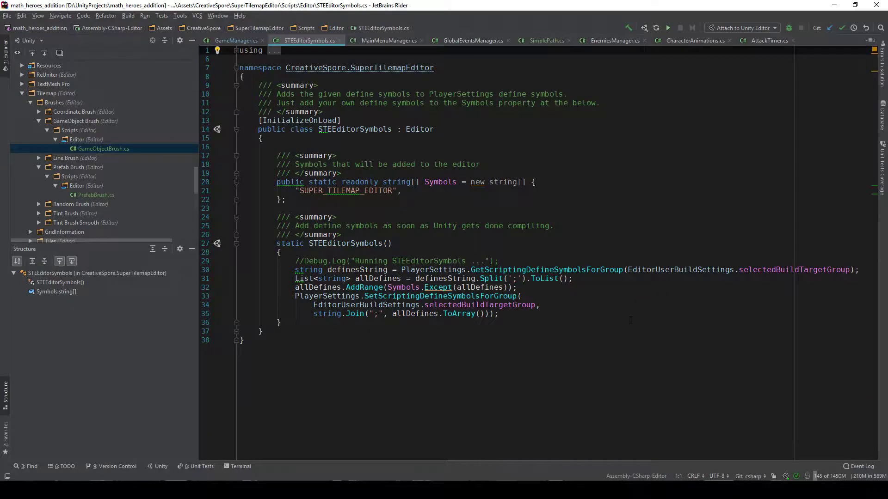
{"action": "double_click", "coordinate": [99, 203]}
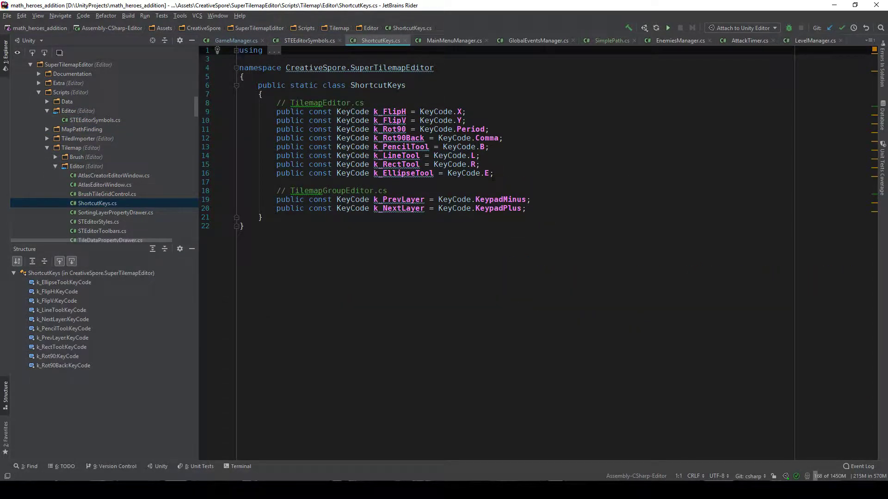
{"action": "right_click", "coordinate": [386, 86]}
{"action": "left_click", "coordinate": [457, 95]}
{"action": "double_click", "coordinate": [318, 380]}
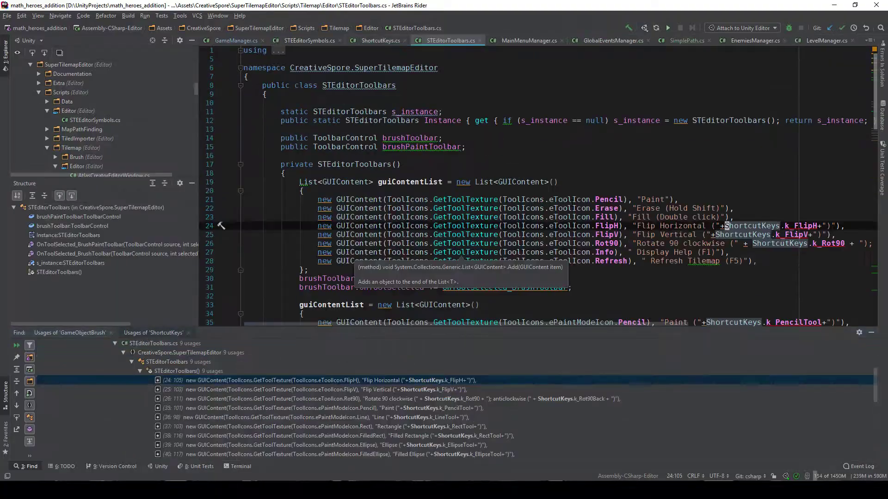
Search the solution for the copied text, tracing it to CreateTilemapFromBrush in BrushBehaviour.cs.
{"action": "key", "text": "alt+Tab"}
{"action": "key", "text": "ctrl+c"}
{"action": "key", "text": "alt+Tab"}
{"action": "key", "text": "ctrl+shift+f"}
{"action": "key", "text": "ctrl+v"}
{"action": "key", "text": "Return"}
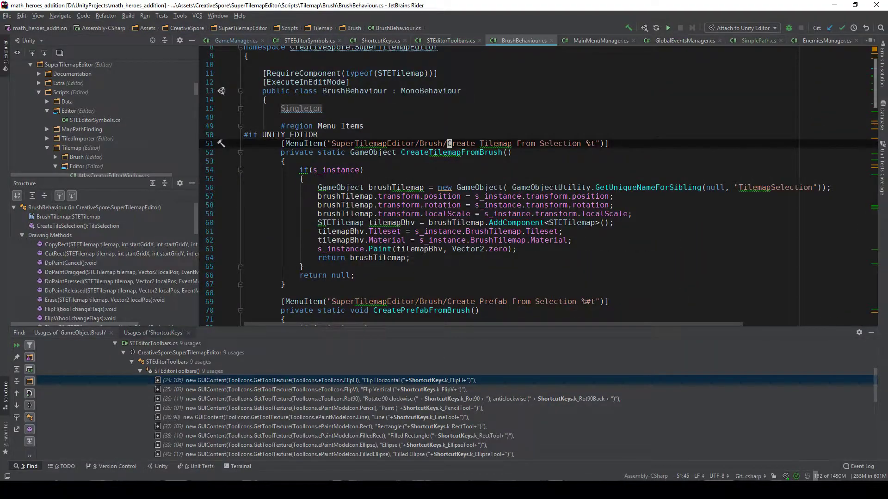
{"action": "left_click", "coordinate": [430, 152]}
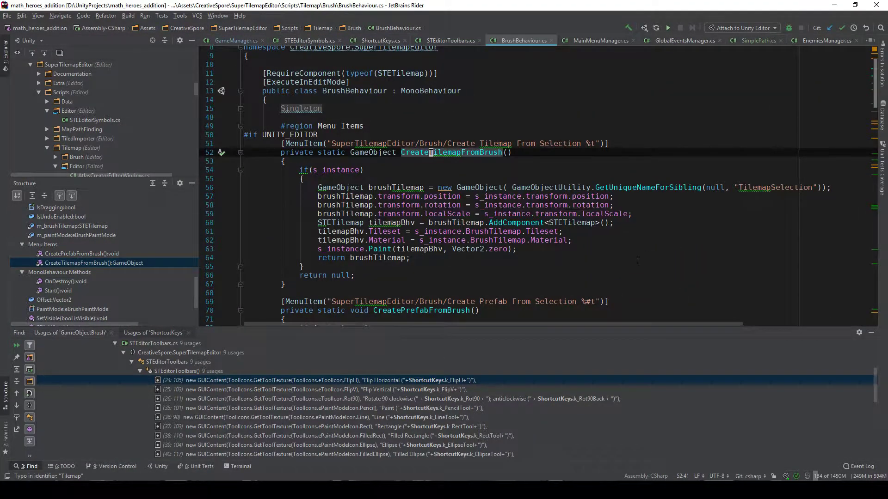
{"action": "left_click", "coordinate": [430, 152], "text": "ctrl"}
{"action": "left_click_drag", "start_coordinate": [661, 325], "coordinate": [762, 325]}
{"action": "left_click", "coordinate": [380, 40]}
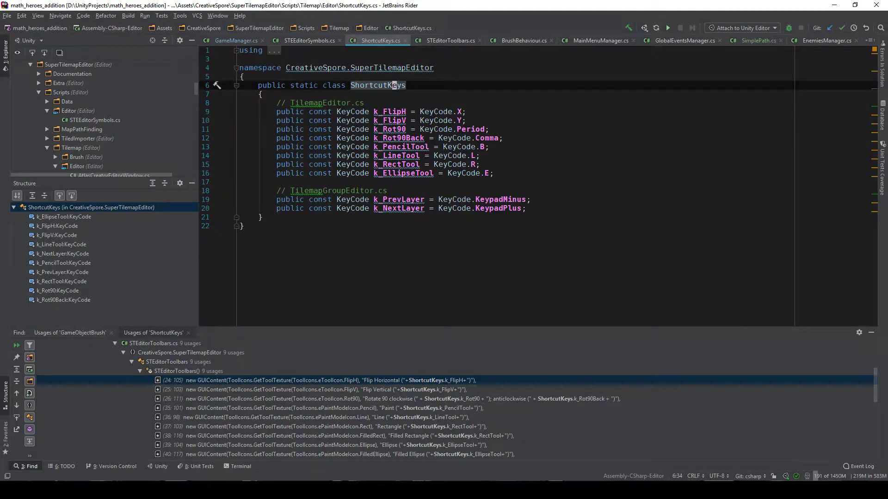
Search the solution for KeyCode.T, listing its single ReUniterWindow.cs usage in the find panel.
{"action": "key", "text": "ctrl+shift+f"}
{"action": "type", "text": "KeyCode.T"}
{"action": "left_click_drag", "start_coordinate": [561, 74], "coordinate": [303, 86]}
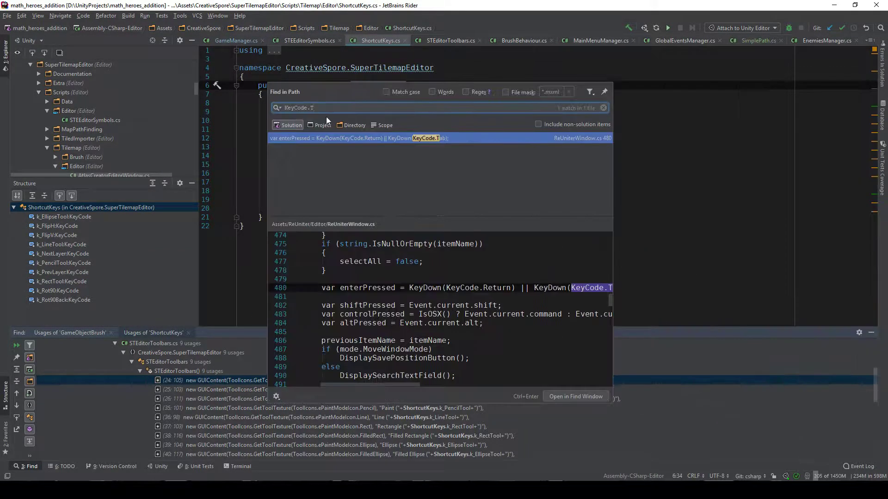
{"action": "key", "text": "ctrl+Return"}
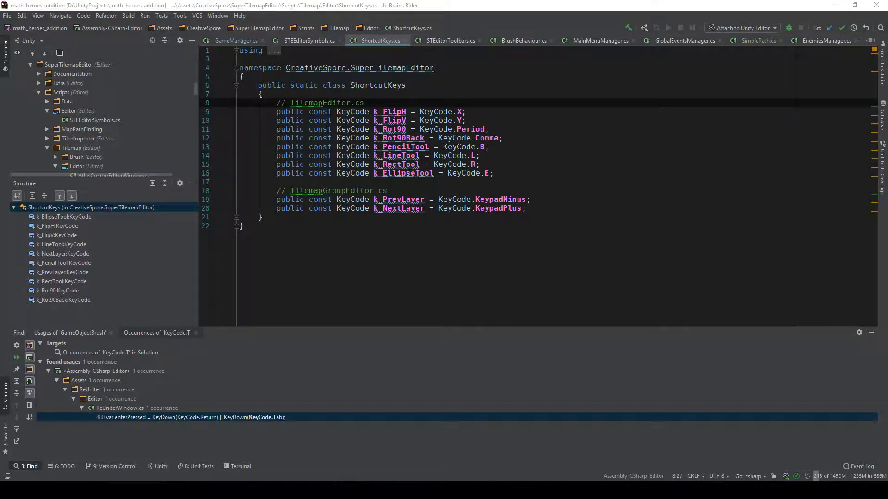
{"action": "key", "text": "alt+Tab"}
Search the web for the console's shortcut-conflict error message.
{"action": "left_click", "coordinate": [304, 349]}
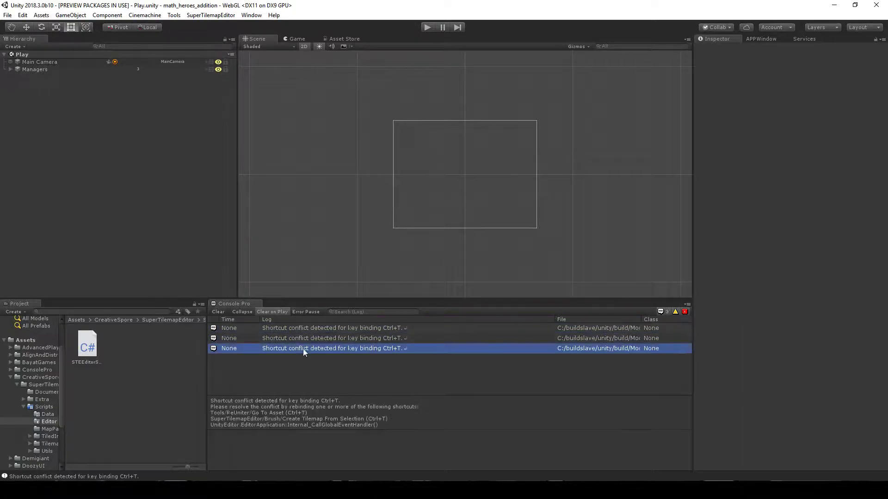
{"action": "key", "text": "ctrl+v"}
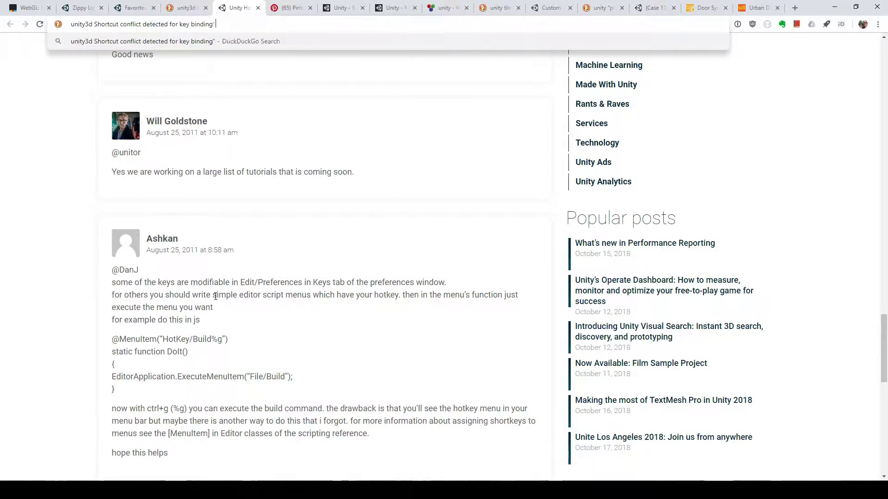
{"action": "key", "text": "Return"}
Check the editor preferences for key binding options, then open ShortcutKeys.cs with regions collapsed.
{"action": "key", "text": "alt+Tab"}
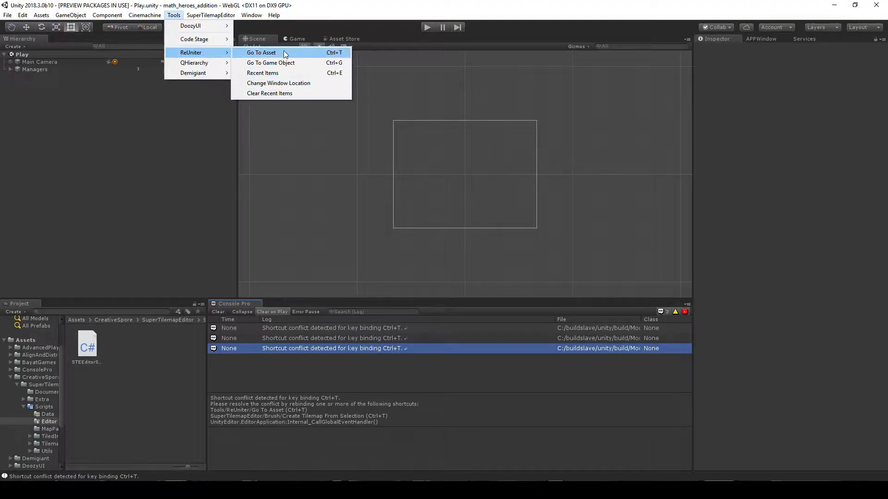
{"action": "left_click", "coordinate": [46, 232]}
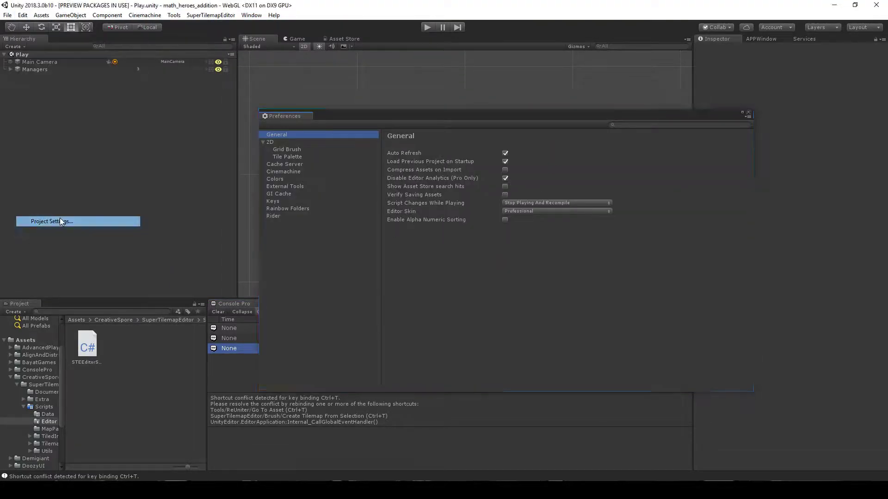
{"action": "left_click", "coordinate": [251, 15]}
{"action": "mouse_move", "coordinate": [178, 16]}
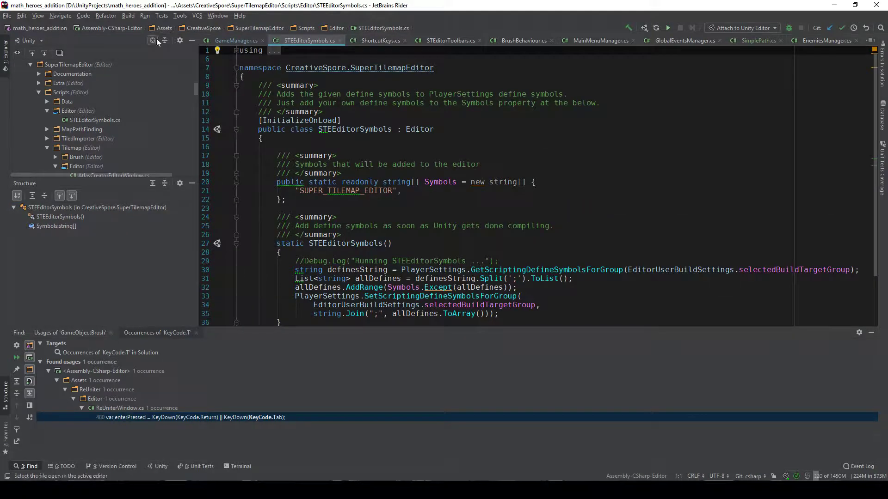
{"action": "scroll", "coordinate": [148, 116], "scroll_direction": "down", "scroll_amount": 5}
{"action": "double_click", "coordinate": [139, 83]}
{"action": "key", "text": "ctrl+shift+minus"}
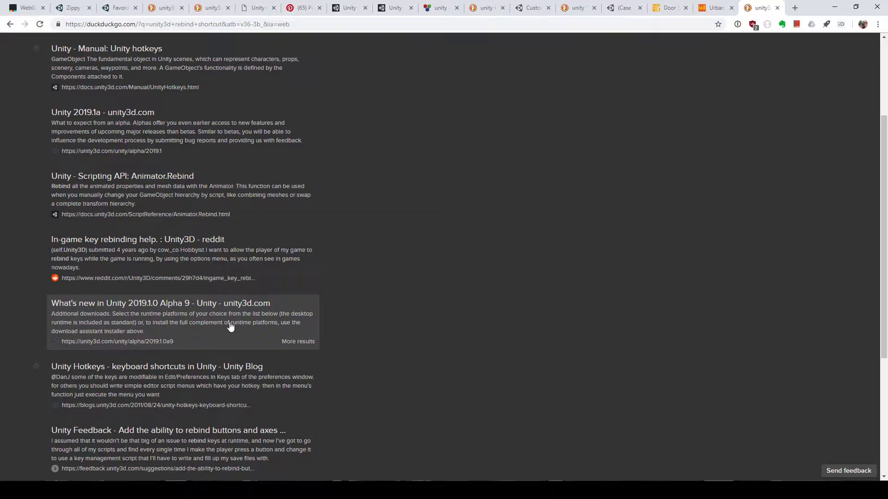
Search DuckDuckGo for 'unity3d bind shorcut key script editor'.
{"action": "scroll", "coordinate": [368, 297], "scroll_direction": "down", "scroll_amount": 10}
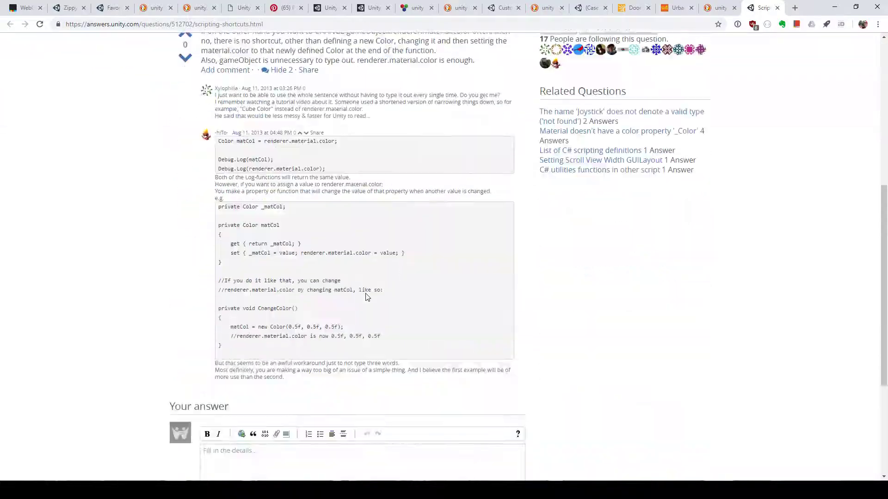
{"action": "key", "text": "alt+Left"}
{"action": "left_click", "coordinate": [201, 52]}
{"action": "type", "text": "unity3d bind shorcut key script editor"}
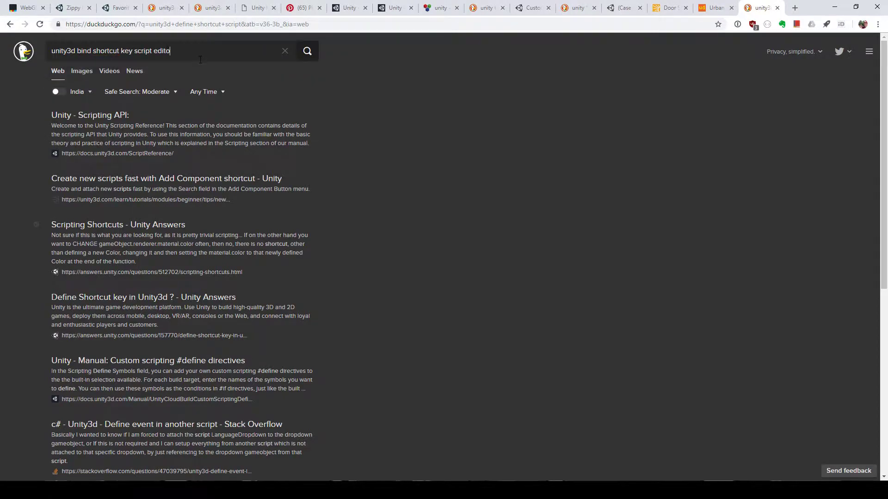
{"action": "key", "text": "Return"}
Open the MenuItem Scripting API page in a new tab and find 'hotkey' on it.
{"action": "right_click", "coordinate": [282, 179]}
{"action": "left_click", "coordinate": [305, 189]}
{"action": "scroll", "coordinate": [390, 300], "scroll_direction": "down", "scroll_amount": 4}
{"action": "key", "text": "ctrl+Tab"}
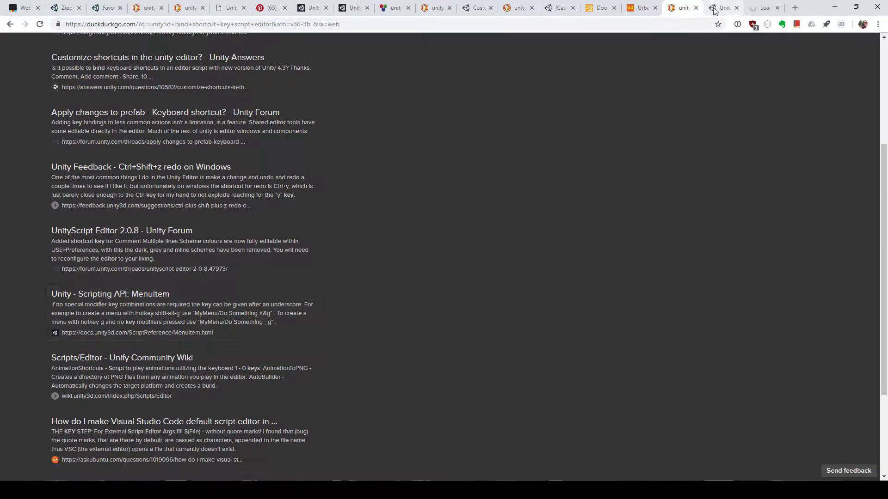
{"action": "key", "text": "ctrl+f"}
{"action": "type", "text": "hotkey"}
{"action": "scroll", "coordinate": [518, 255], "scroll_direction": "down", "scroll_amount": 2}
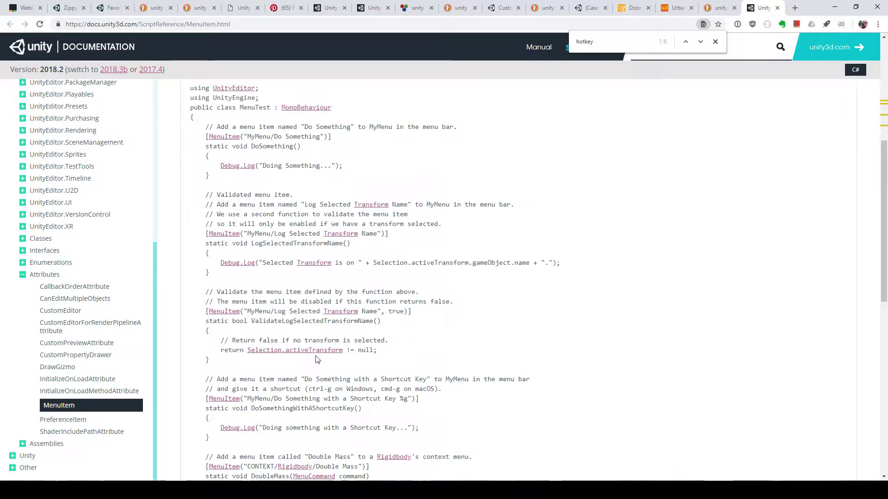
{"action": "scroll", "coordinate": [518, 256], "scroll_direction": "down", "scroll_amount": 2}
{"action": "scroll", "coordinate": [518, 255], "scroll_direction": "up", "scroll_amount": 7}
{"action": "key", "text": "alt+Tab"}
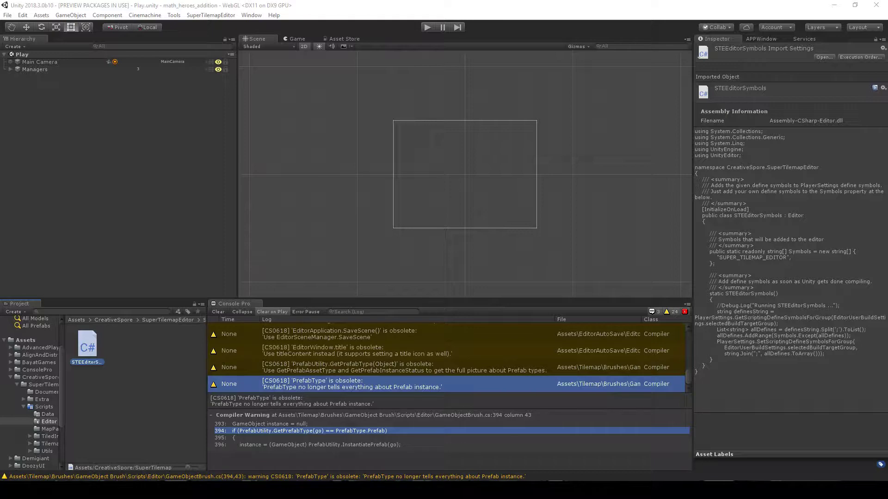
Open the Level1Map prefab through the quick asset search for 'level1'.
{"action": "key", "text": "ctrl+t"}
{"action": "type", "text": "level1"}
{"action": "key", "text": "Return"}
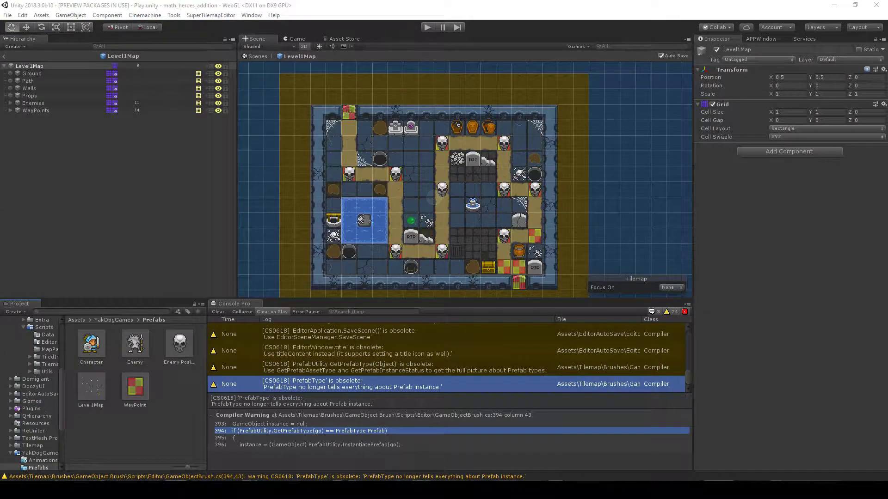
Add a 2D Tilemap layer to Level1Map and name it Gates.
{"action": "right_click", "coordinate": [22, 103]}
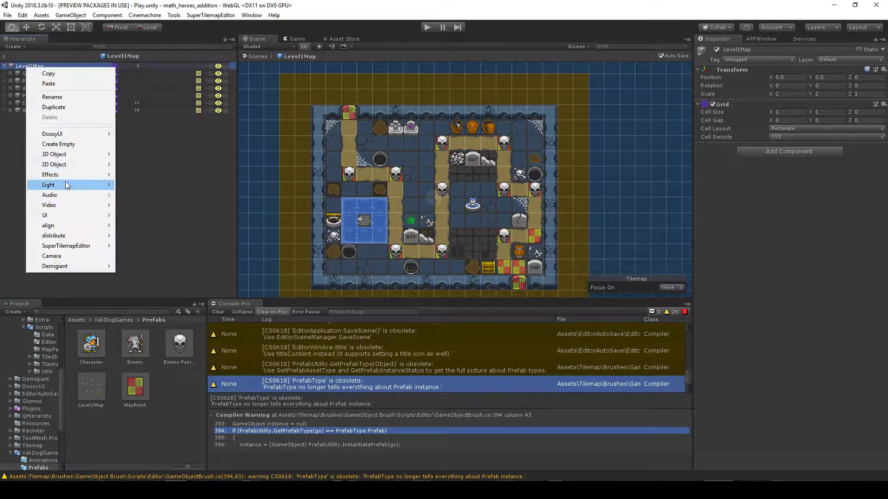
{"action": "left_click", "coordinate": [120, 198]}
{"action": "type", "text": "Gates"}
{"action": "key", "text": "Return"}
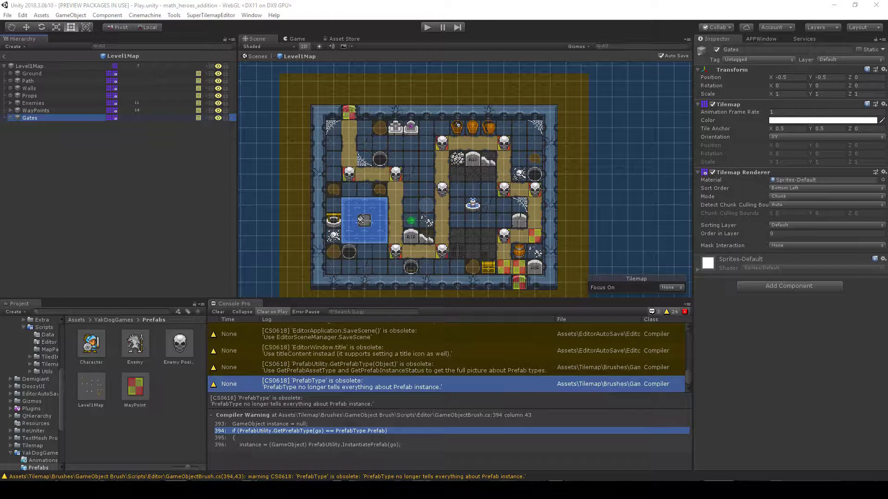
{"action": "left_click", "coordinate": [39, 467]}
{"action": "scroll", "coordinate": [36, 396], "scroll_direction": "down", "scroll_amount": 5}
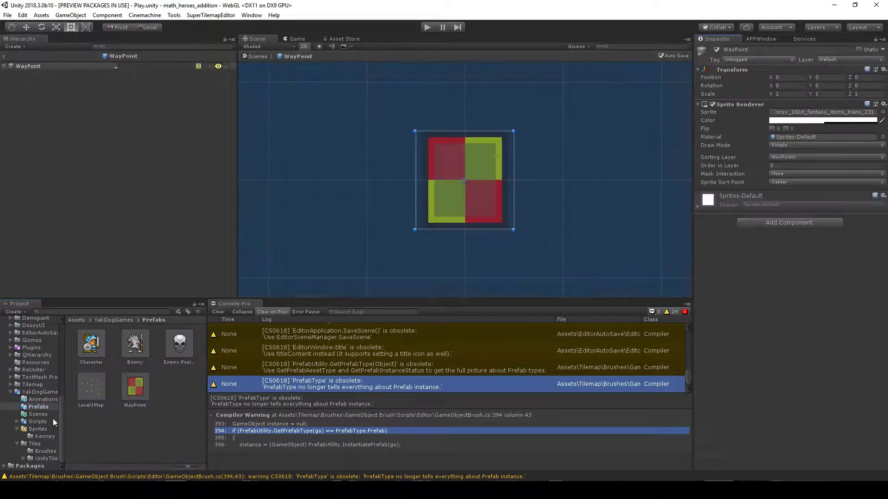
Assign a diamond sprite to WayPoint, then open Level1 and check the WayPoints sorting layer.
{"action": "left_click", "coordinate": [38, 429]}
{"action": "left_click_drag", "start_coordinate": [172, 383], "coordinate": [823, 112]}
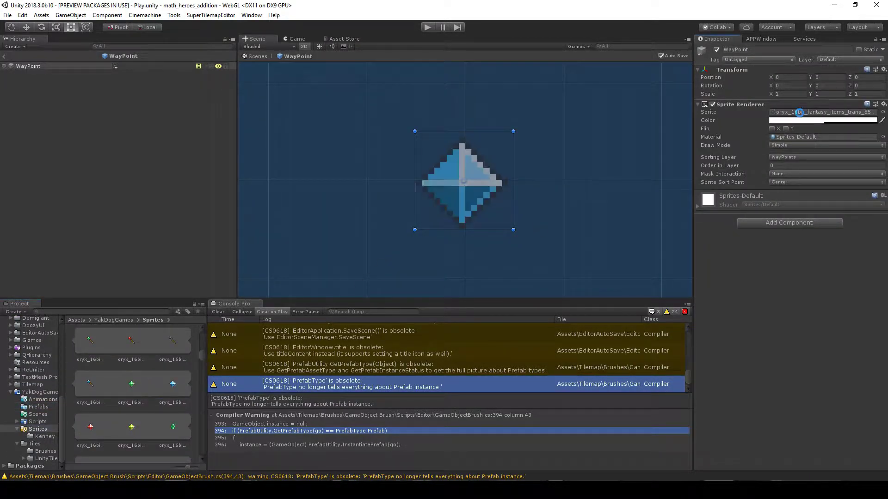
{"action": "key", "text": "ctrl+t"}
{"action": "type", "text": "level1"}
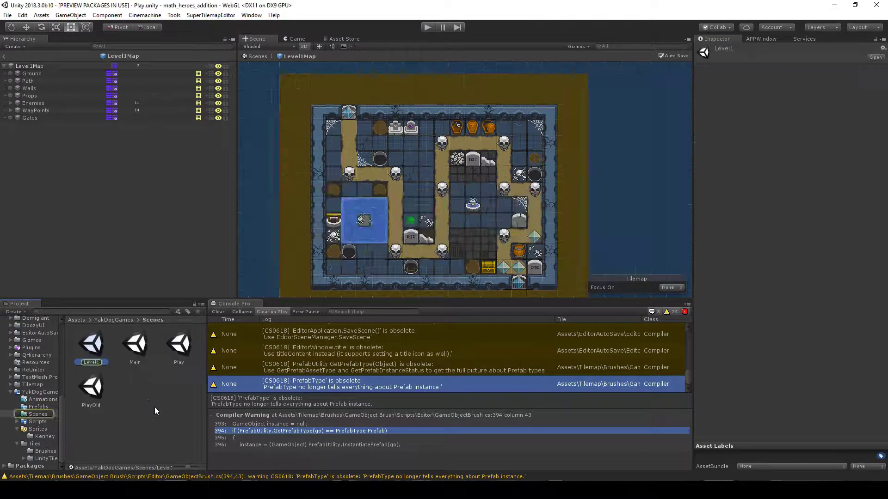
{"action": "key", "text": "Return"}
{"action": "left_click", "coordinate": [411, 109]}
{"action": "scroll", "coordinate": [437, 153], "scroll_direction": "up", "scroll_amount": 3}
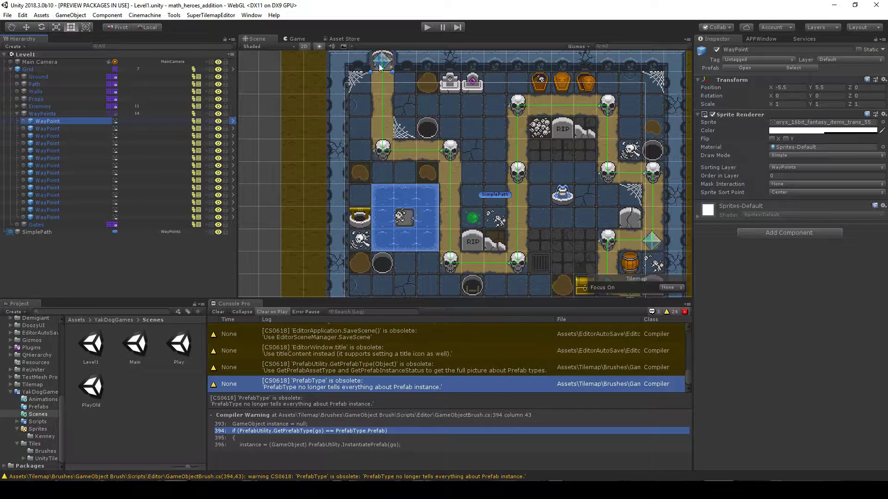
{"action": "left_click", "coordinate": [848, 61]}
{"action": "left_click", "coordinate": [708, 106]}
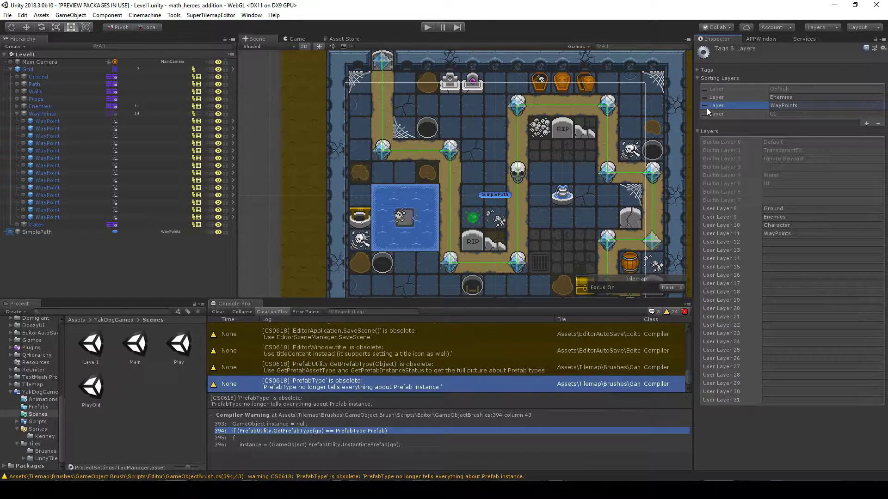
Give the WayPoint prefab the red diamond sprite from the Sprites folder.
{"action": "left_click", "coordinate": [39, 406]}
{"action": "double_click", "coordinate": [179, 344]}
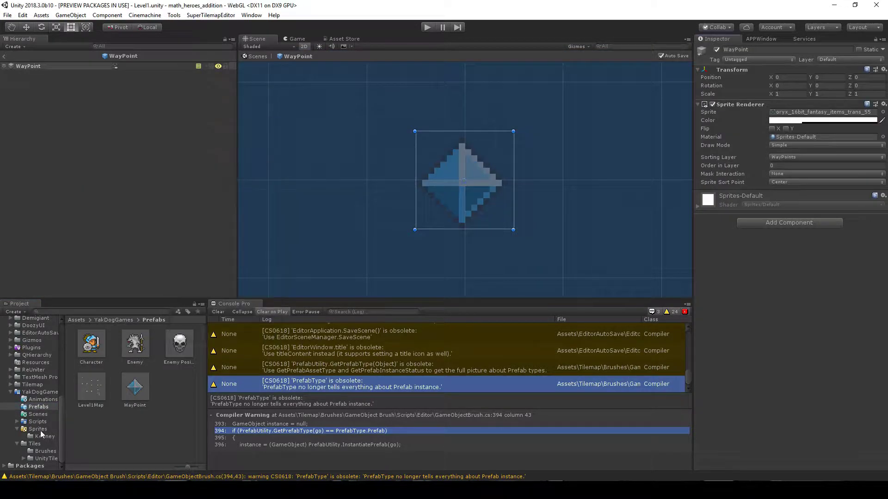
{"action": "left_click", "coordinate": [133, 377]}
{"action": "left_click", "coordinate": [38, 407]}
{"action": "left_click", "coordinate": [38, 429]}
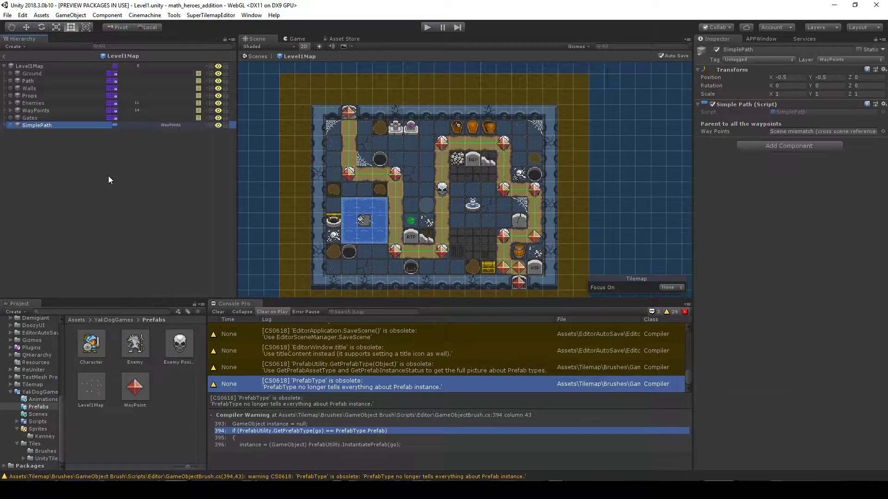
Delete SimplePath from Level1Map, check the WayPoints and Gates tilemaps, and save the scene.
{"action": "key", "text": "Delete"}
{"action": "left_click", "coordinate": [35, 110]}
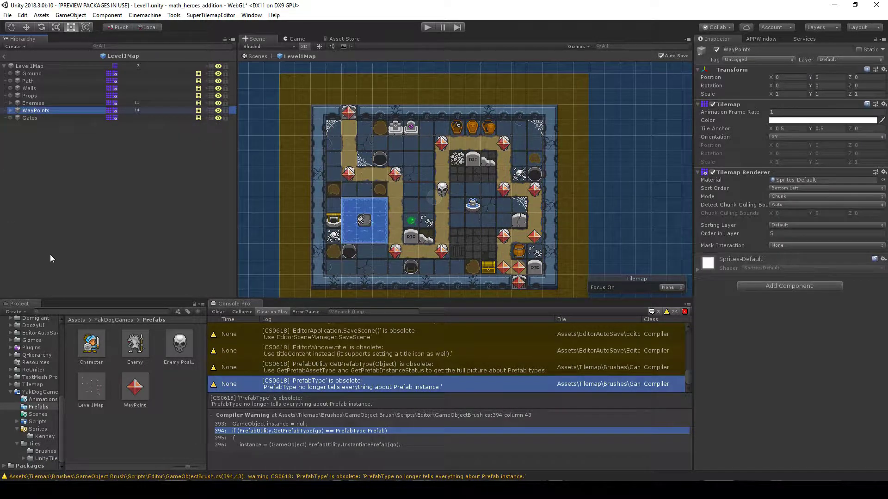
{"action": "key", "text": "Down"}
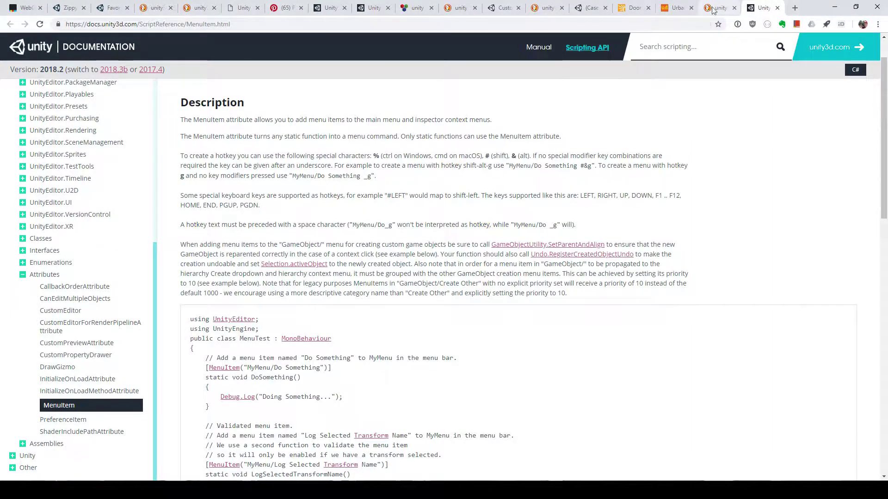
{"action": "key", "text": "Return"}
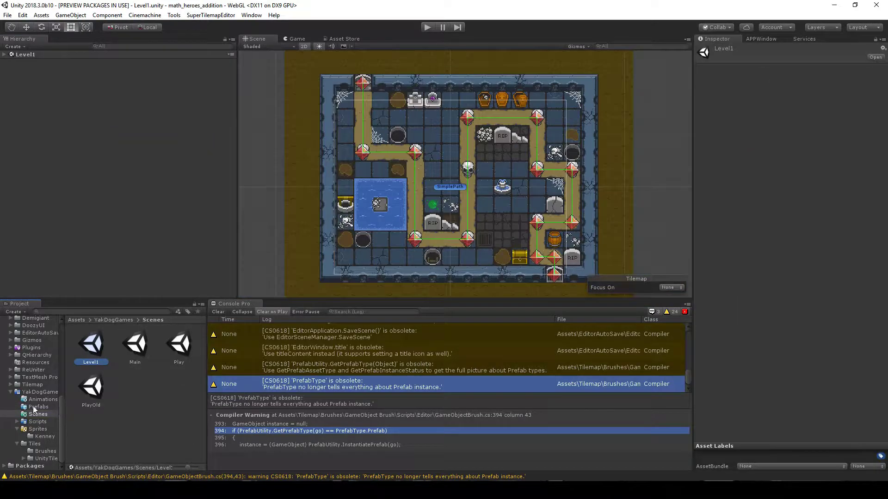
Browse down through the Sprites folder.
{"action": "left_click", "coordinate": [38, 429]}
{"action": "scroll", "coordinate": [145, 420], "scroll_direction": "down", "scroll_amount": 3}
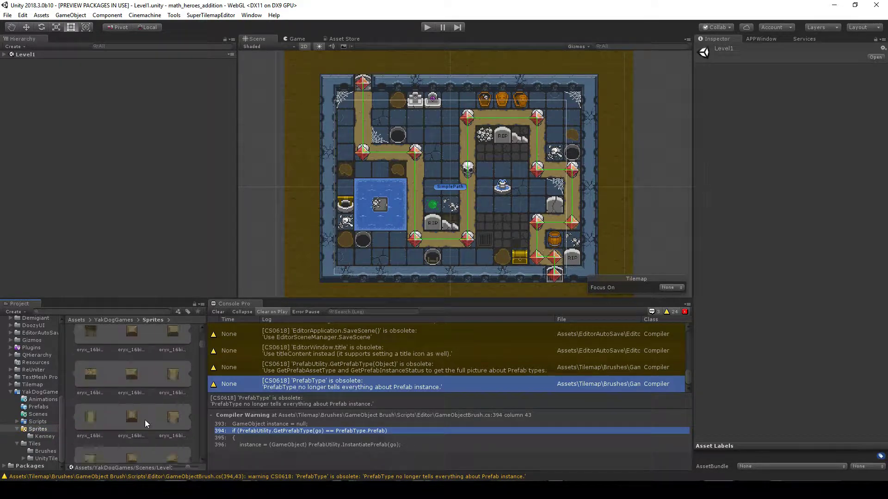
{"action": "scroll", "coordinate": [145, 420], "scroll_direction": "down", "scroll_amount": 3}
{"action": "scroll", "coordinate": [145, 420], "scroll_direction": "down", "scroll_amount": 3}
{"action": "scroll", "coordinate": [145, 420], "scroll_direction": "down", "scroll_amount": 3}
{"action": "scroll", "coordinate": [145, 420], "scroll_direction": "down", "scroll_amount": 3}
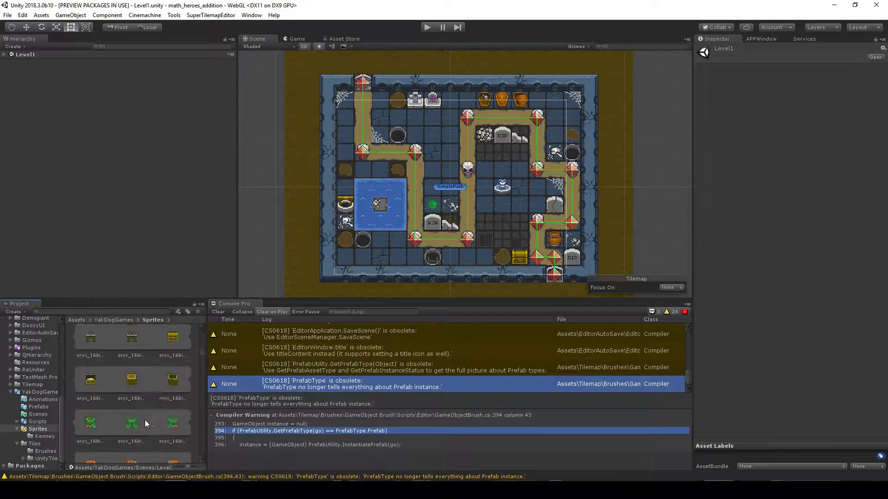
{"action": "scroll", "coordinate": [145, 420], "scroll_direction": "down", "scroll_amount": 3}
{"action": "scroll", "coordinate": [145, 419], "scroll_direction": "down", "scroll_amount": 3}
{"action": "scroll", "coordinate": [145, 420], "scroll_direction": "down", "scroll_amount": 3}
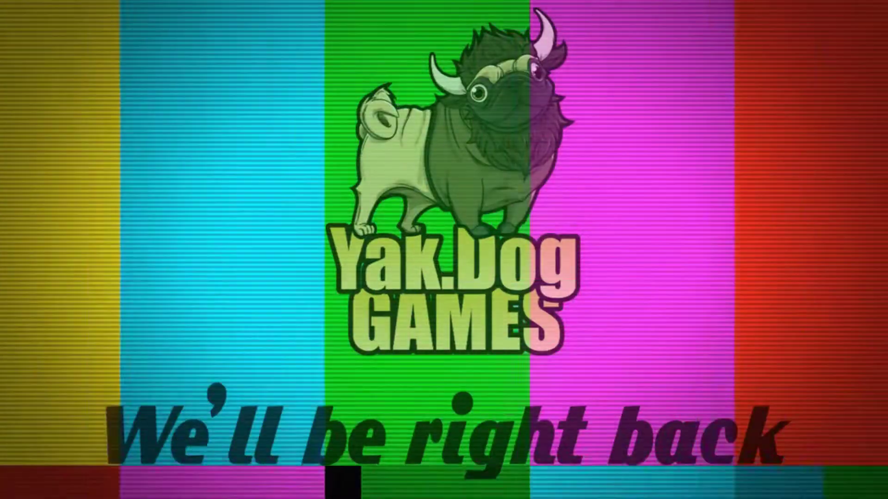
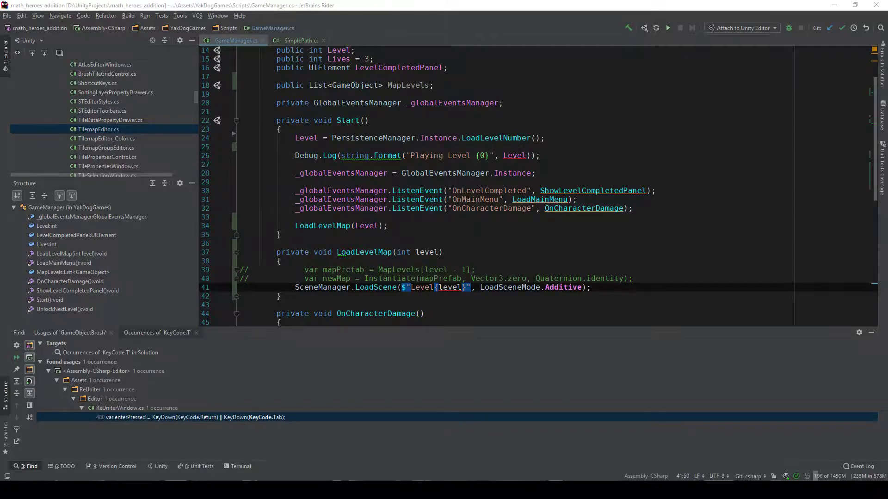
Back in Unity, run the game in play mode briefly and stop it.
{"action": "key", "text": "alt+Tab"}
{"action": "left_click", "coordinate": [426, 25]}
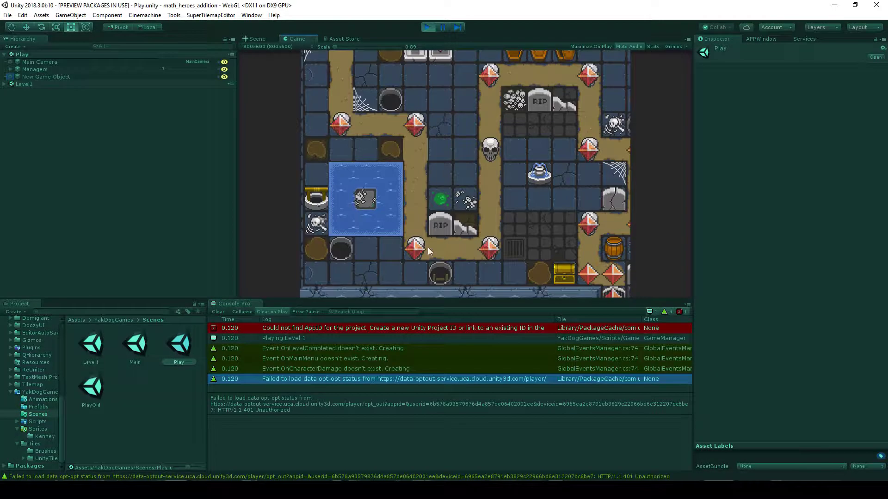
{"action": "key", "text": "ctrl+p"}
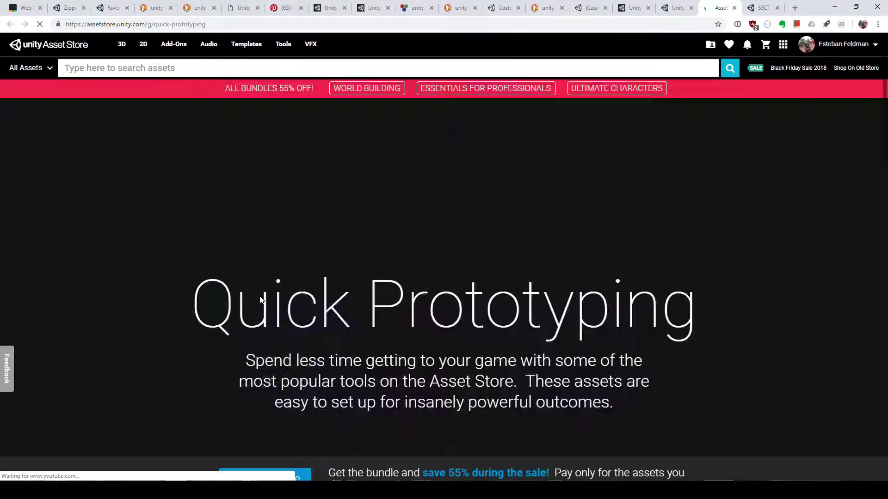
Browse the Asset Store listings and open an asset page in a background tab.
{"action": "scroll", "coordinate": [260, 300], "scroll_direction": "down", "scroll_amount": 8}
{"action": "scroll", "coordinate": [110, 357], "scroll_direction": "down", "scroll_amount": 8}
{"action": "scroll", "coordinate": [110, 357], "scroll_direction": "down", "scroll_amount": 2}
{"action": "middle_click", "coordinate": [607, 239]}
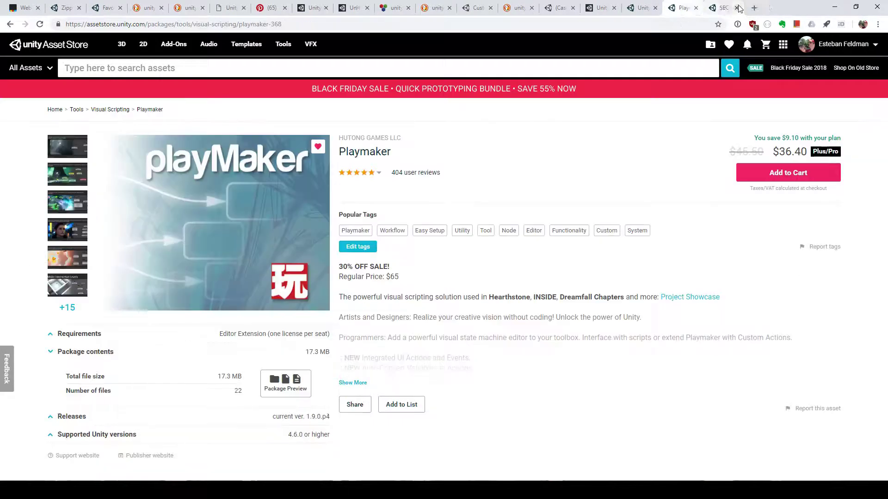
{"action": "scroll", "coordinate": [500, 306], "scroll_direction": "down", "scroll_amount": 10}
{"action": "scroll", "coordinate": [499, 306], "scroll_direction": "down", "scroll_amount": 3}
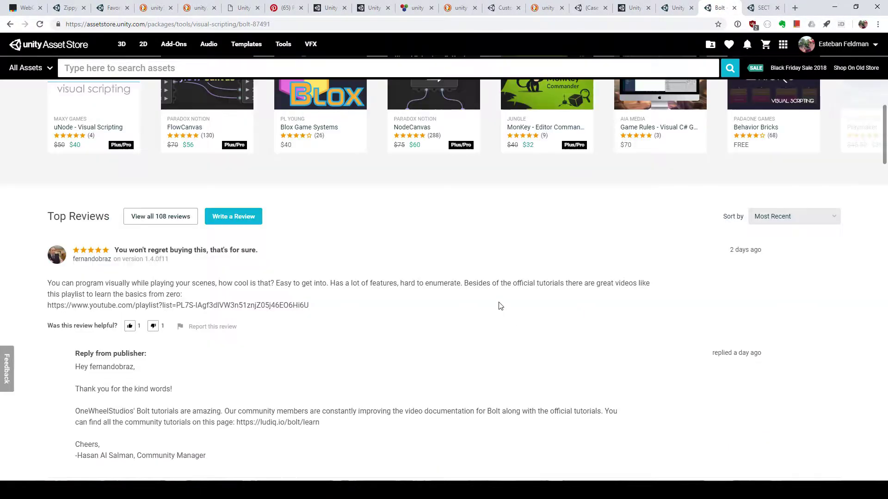
{"action": "scroll", "coordinate": [499, 306], "scroll_direction": "down", "scroll_amount": 3}
{"action": "scroll", "coordinate": [498, 307], "scroll_direction": "down", "scroll_amount": 2}
Translate a Chinese review in Google Translate, then view an enlarged SECTR screenshot.
{"action": "left_click_drag", "start_coordinate": [48, 343], "coordinate": [167, 343]}
{"action": "key", "text": "ctrl+c"}
{"action": "key", "text": "ctrl+l"}
{"action": "type", "text": "translate.google.com"}
{"action": "key", "text": "Return"}
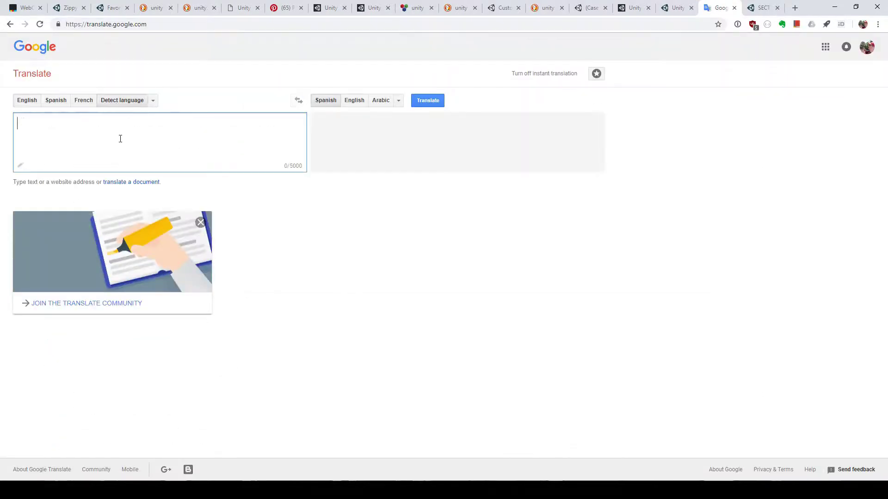
{"action": "key", "text": "ctrl+v"}
{"action": "key", "text": "ctrl+w"}
{"action": "left_click", "coordinate": [70, 199]}
{"action": "key", "text": "Escape"}
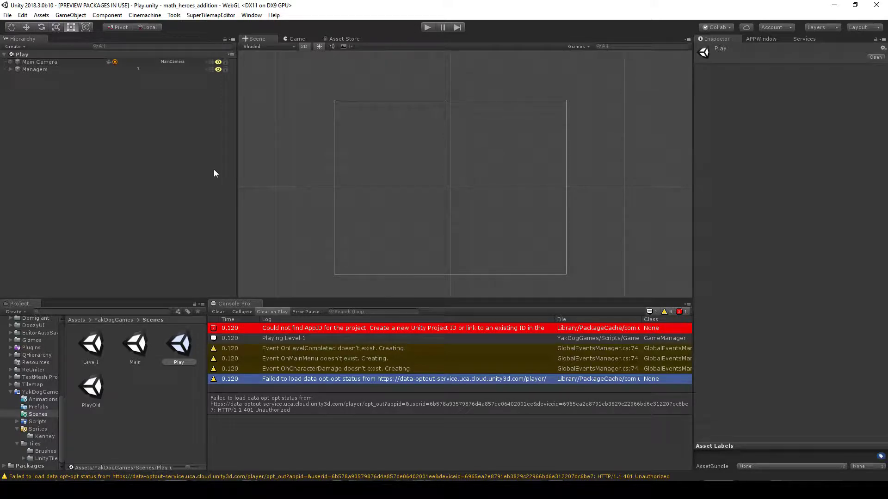
Open the Character prefab from the Prefabs folder, then exit back to the Play scene.
{"action": "left_click", "coordinate": [39, 406]}
{"action": "double_click", "coordinate": [91, 344]}
{"action": "scroll", "coordinate": [738, 183], "scroll_direction": "down", "scroll_amount": 3}
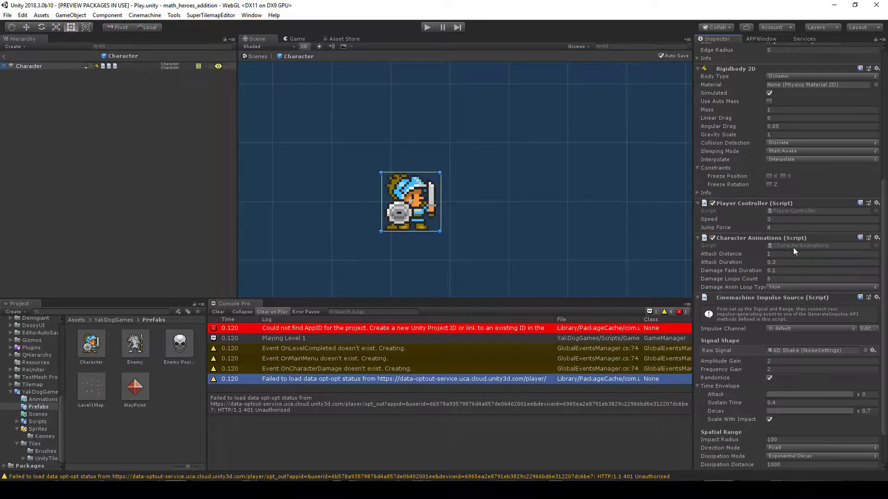
{"action": "scroll", "coordinate": [738, 182], "scroll_direction": "down", "scroll_amount": 3}
{"action": "scroll", "coordinate": [738, 182], "scroll_direction": "down", "scroll_amount": 3}
{"action": "left_click", "coordinate": [5, 56]}
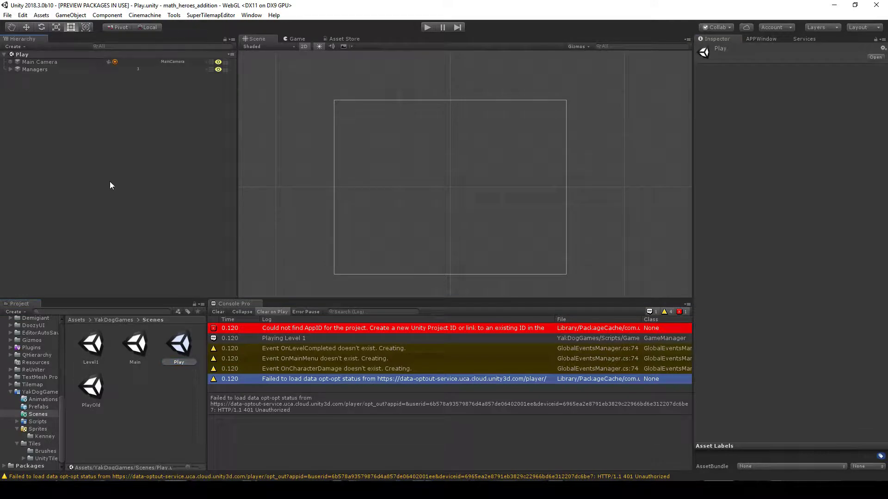
Test in play mode, removing the extra loaded Level1 scene, then stop the game.
{"action": "right_click", "coordinate": [110, 180]}
{"action": "right_click", "coordinate": [32, 103]}
{"action": "key", "text": "ctrl+p"}
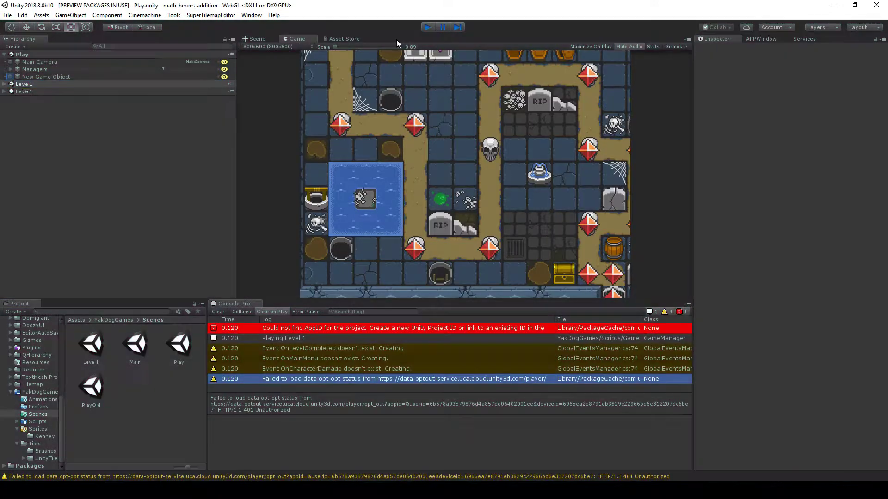
{"action": "right_click", "coordinate": [55, 84]}
{"action": "left_click", "coordinate": [41, 141]}
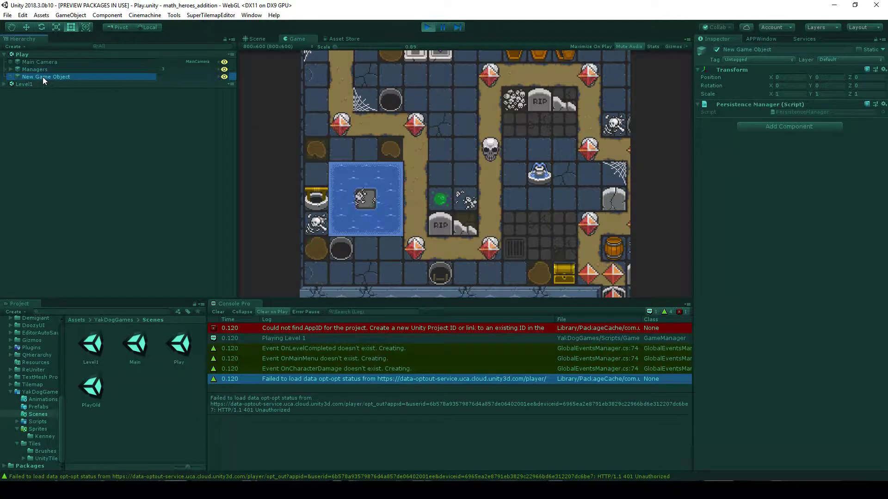
{"action": "key", "text": "ctrl+p"}
Open the Level1 scene and expand Grid to reveal its layers, including WayPoints.
{"action": "double_click", "coordinate": [90, 344]}
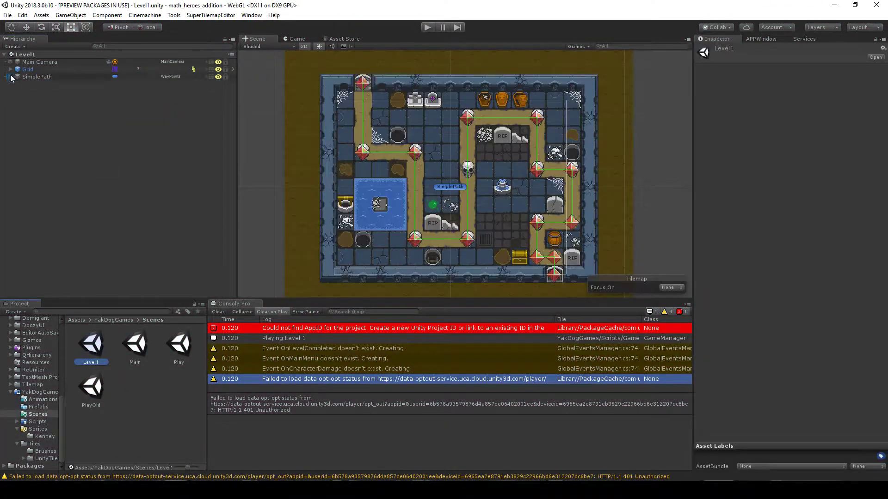
{"action": "left_click", "coordinate": [28, 69]}
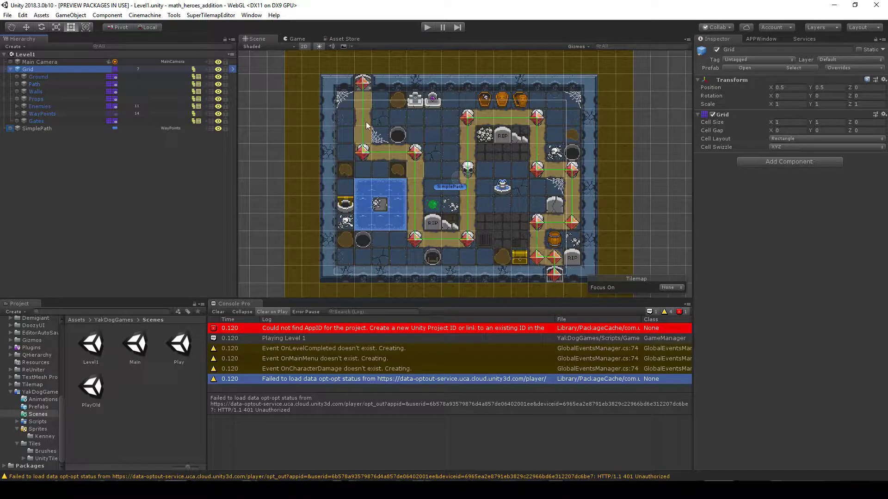
{"action": "scroll", "coordinate": [461, 157], "scroll_direction": "up", "scroll_amount": 2}
In Rider, open the decompiled CharacterController source and jump to its NativeHeader attribute.
{"action": "key", "text": "alt+Tab"}
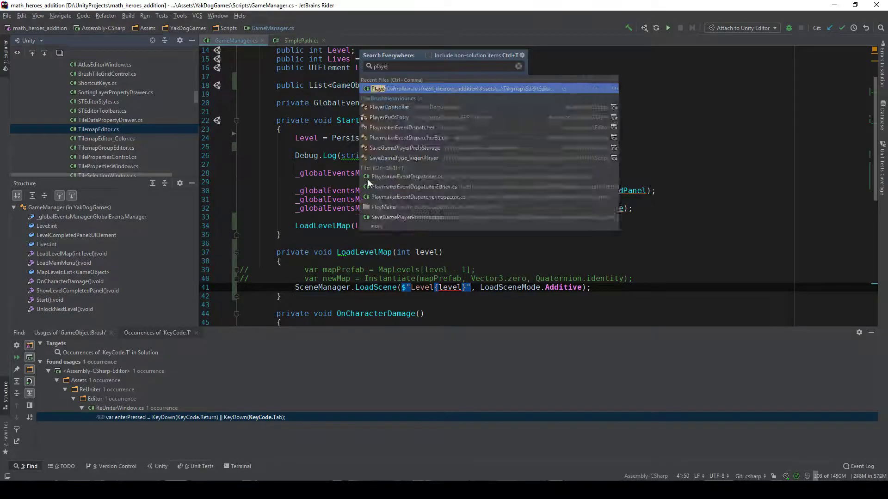
{"action": "key", "text": "Return"}
{"action": "key", "text": "shift"}
{"action": "key", "text": "shift"}
{"action": "type", "text": "charactercon"}
{"action": "key", "text": "Down"}
{"action": "key", "text": "Down"}
{"action": "key", "text": "Down"}
{"action": "key", "text": "Return"}
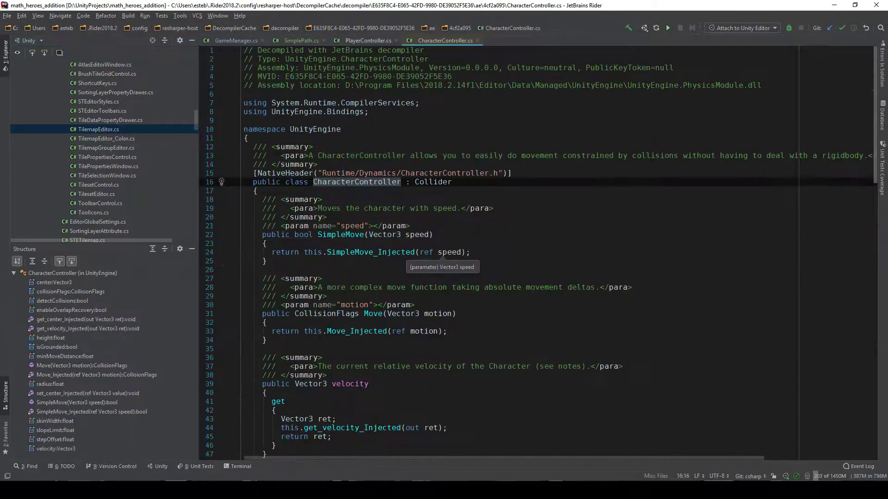
{"action": "key", "text": "Up"}
{"action": "key", "text": "ctrl+b"}
Search the web for 'unity3d nativeheader' and check the Unity Native Plugins page.
{"action": "key", "text": "alt+Tab"}
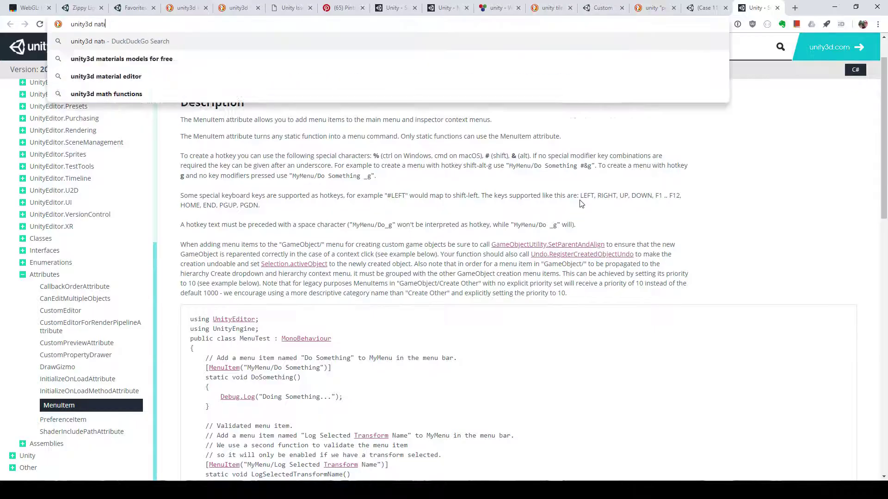
{"action": "type", "text": "unity3d nativeheader"}
{"action": "key", "text": "Return"}
{"action": "left_click", "coordinate": [131, 121]}
{"action": "scroll", "coordinate": [473, 275], "scroll_direction": "down", "scroll_amount": 5}
{"action": "key", "text": "ctrl+f"}
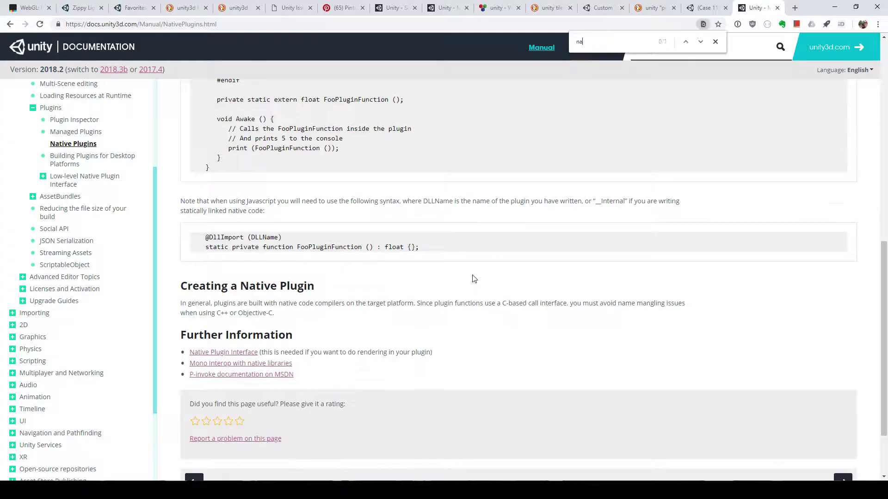
{"action": "type", "text": "nativeheader"}
{"action": "key", "text": "alt+Left"}
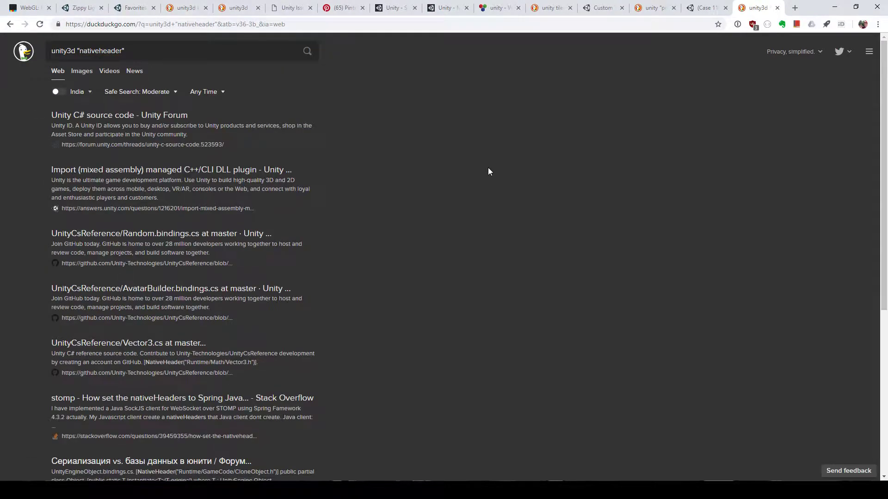
{"action": "scroll", "coordinate": [485, 174], "scroll_direction": "down", "scroll_amount": 3}
{"action": "scroll", "coordinate": [480, 180], "scroll_direction": "down", "scroll_amount": 2}
Launch the Zeal documentation browser and return to the script in Rider.
{"action": "key", "text": "super"}
{"action": "type", "text": "zeal"}
{"action": "key", "text": "Return"}
{"action": "key", "text": "alt+Tab"}
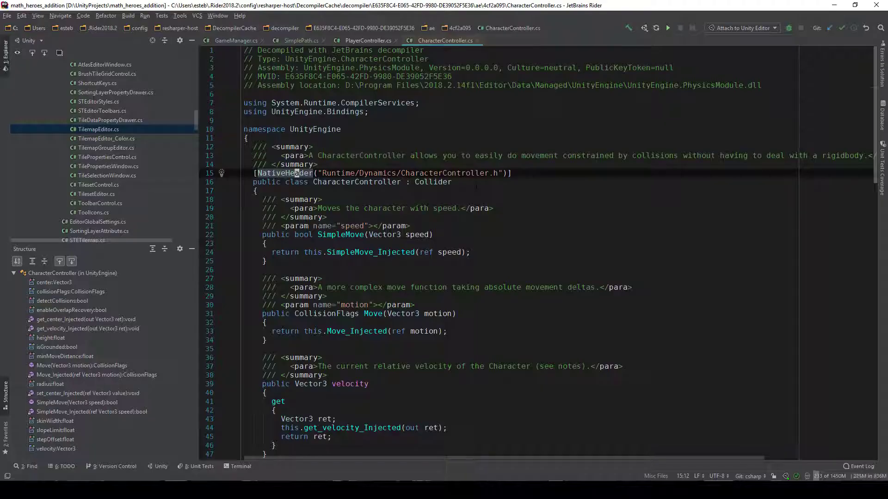
{"action": "scroll", "coordinate": [536, 263], "scroll_direction": "down", "scroll_amount": 3}
{"action": "scroll", "coordinate": [536, 264], "scroll_direction": "down", "scroll_amount": 7}
{"action": "scroll", "coordinate": [536, 263], "scroll_direction": "down", "scroll_amount": 8}
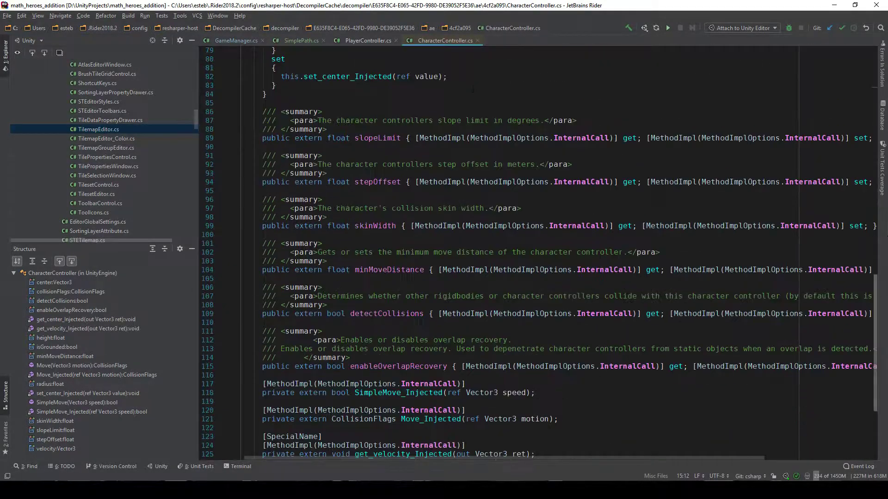
Review LevelManager's InstantiateCharacter method, then go to the GameManager script.
{"action": "key", "text": "ctrl+e"}
{"action": "left_click", "coordinate": [545, 203]}
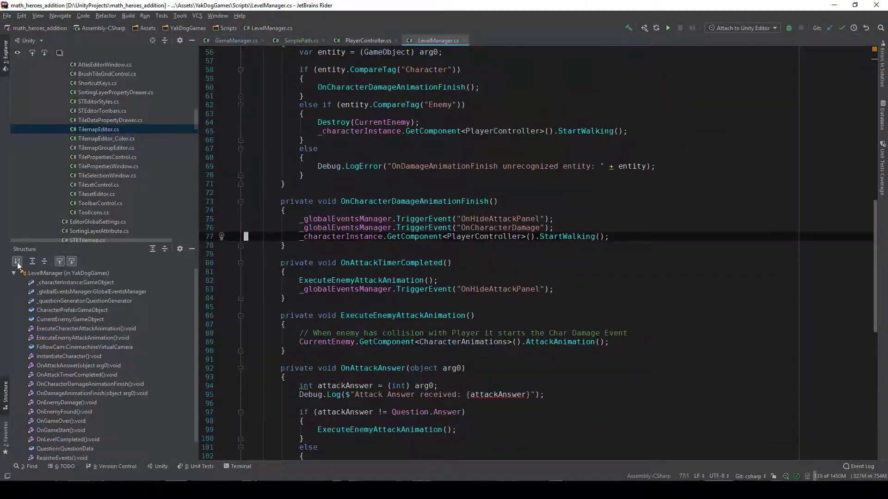
{"action": "left_click", "coordinate": [370, 350]}
{"action": "key", "text": "ctrl+Tab"}
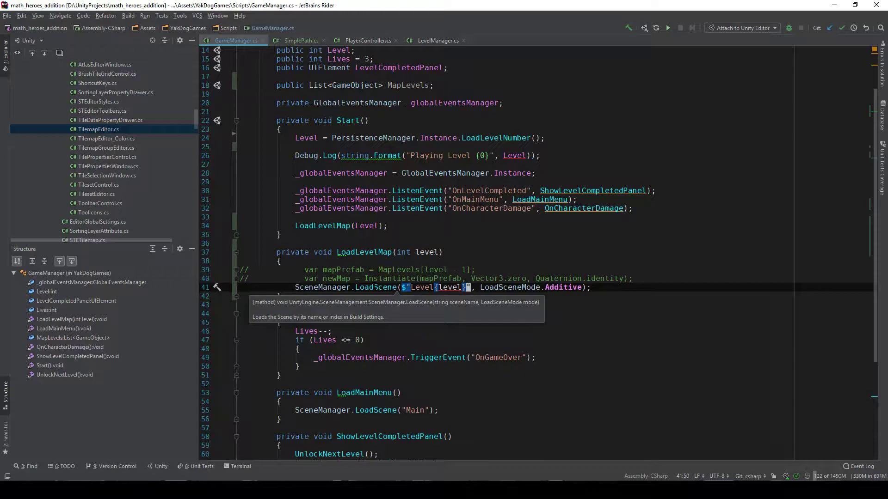
Move the LoadLevelMap call up in Start and begin a new line after it.
{"action": "key", "text": "Up"}
{"action": "key", "text": "Up"}
{"action": "key", "text": "Up"}
{"action": "key", "text": "ctrl+shift+Up"}
{"action": "key", "text": "ctrl+shift+Up"}
{"action": "key", "text": "ctrl+shift+Up"}
{"action": "key", "text": "Down"}
{"action": "key", "text": "Down"}
{"action": "key", "text": "Down"}
{"action": "type", "text": "Ge"}
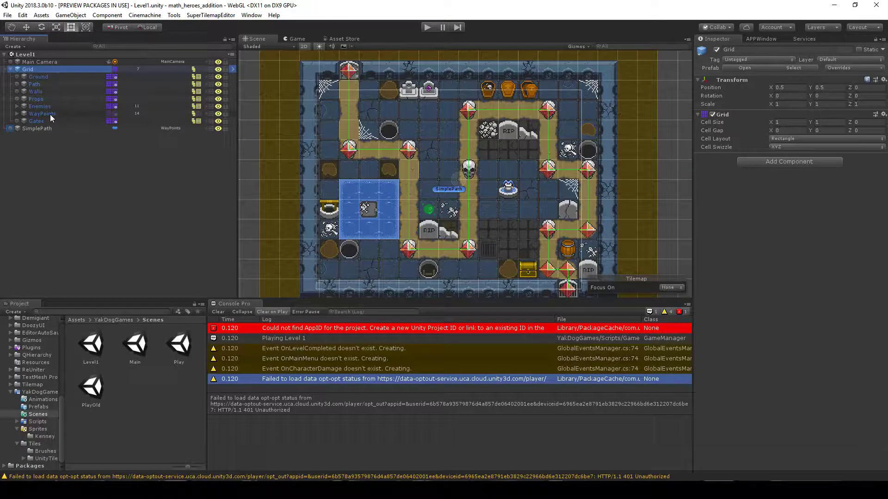
Look up GameObject.Find in Zeal's Unity documentation.
{"action": "key", "text": "alt+space"}
{"action": "type", "text": "unity3d:geto"}
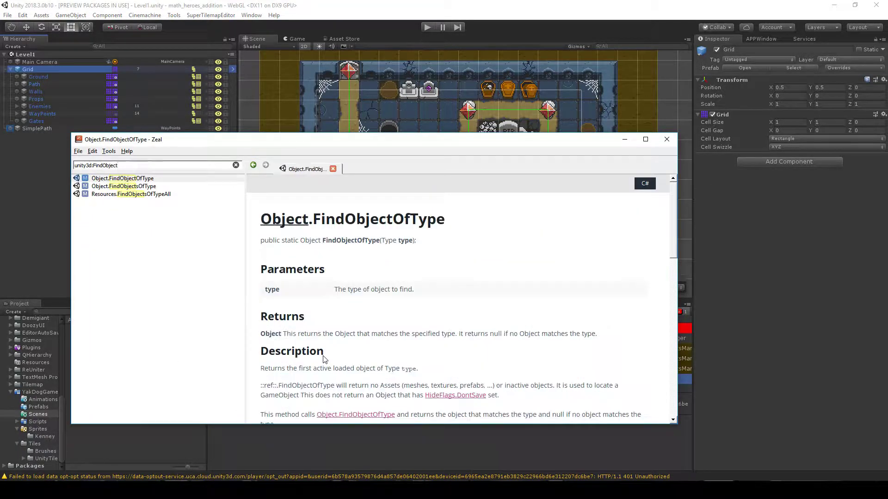
{"action": "key", "text": "BackSpace"}
{"action": "key", "text": "BackSpace"}
{"action": "key", "text": "BackSpace"}
{"action": "type", "text": "Object"}
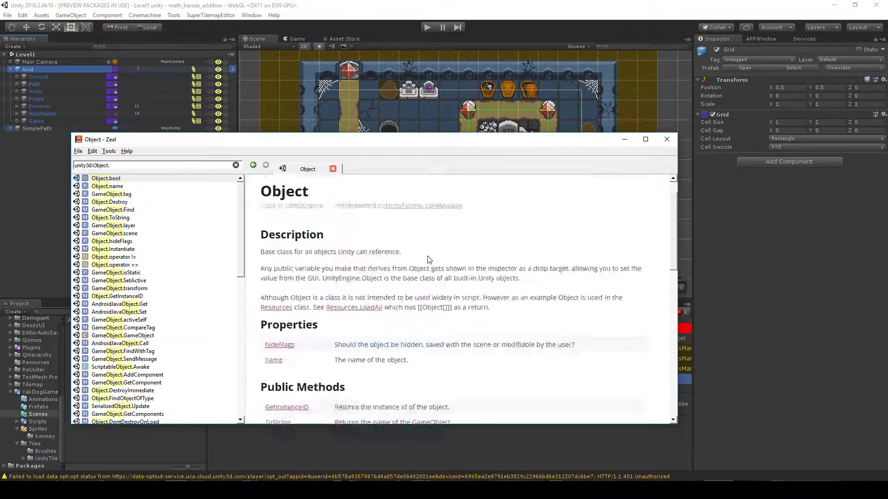
{"action": "scroll", "coordinate": [426, 274], "scroll_direction": "down", "scroll_amount": 5}
{"action": "type", "text": "."}
{"action": "left_click", "coordinate": [253, 165]}
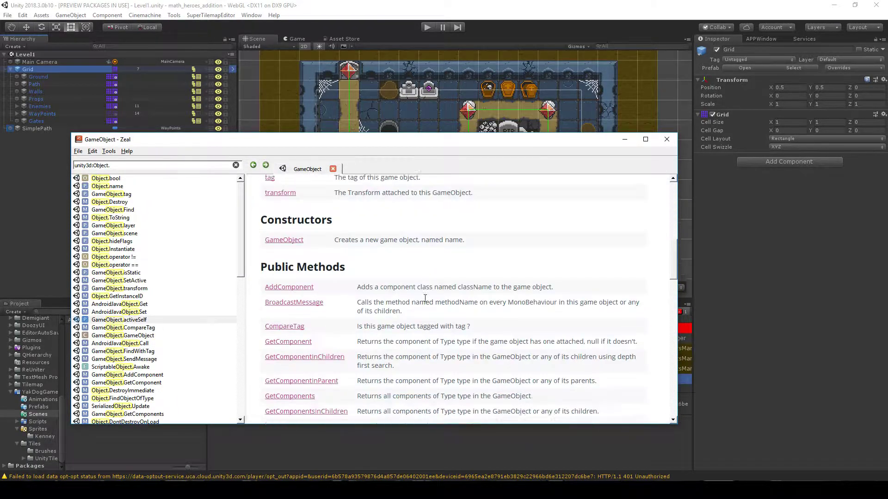
{"action": "scroll", "coordinate": [506, 269], "scroll_direction": "down", "scroll_amount": 2}
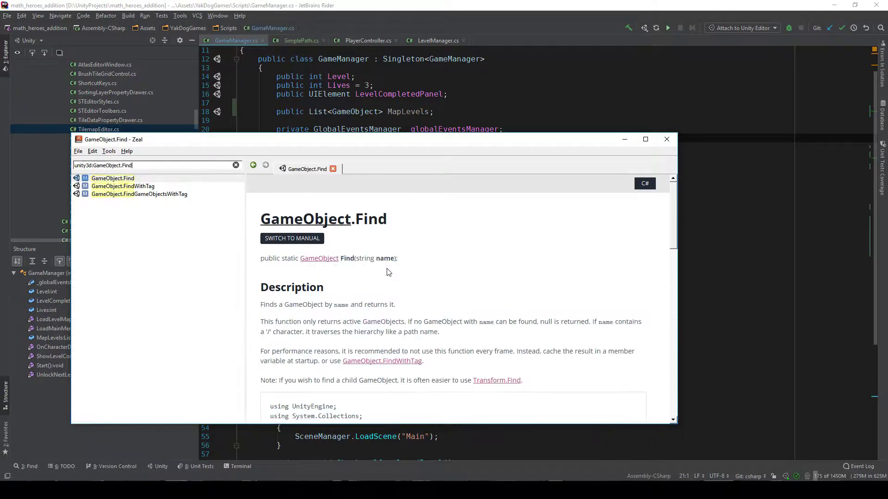
Add a _wayPoints field set by GameObject.Find("Grid/WayPoints") in Start, then play in Unity.
{"action": "type", "text": "GameObject WayPoints;"}
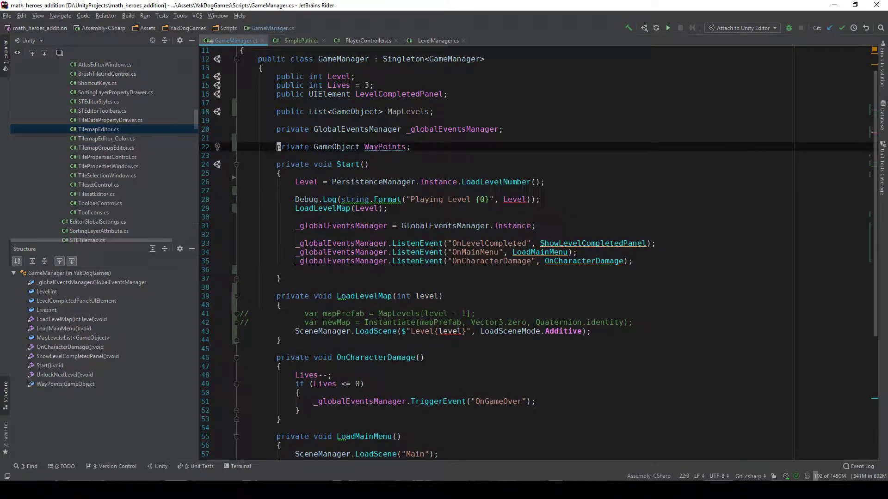
{"action": "key", "text": "alt+Return"}
{"action": "key", "text": "Return"}
{"action": "type", "text": "_wayPoints = GameObject.Find(\"Grid/WayPonti"}
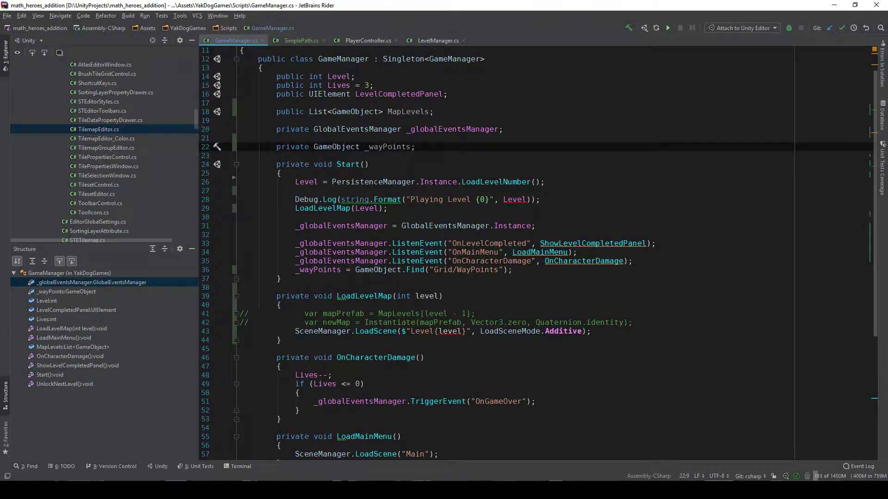
{"action": "key", "text": "alt+Tab"}
{"action": "key", "text": "ctrl+p"}
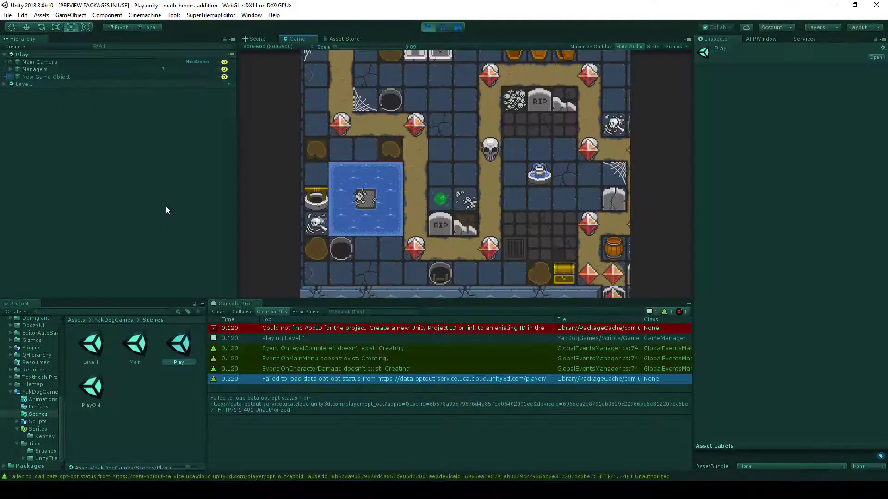
Recompile, rerun the game, and inspect GameManager's Way Points field in the Inspector.
{"action": "left_click", "coordinate": [42, 77]}
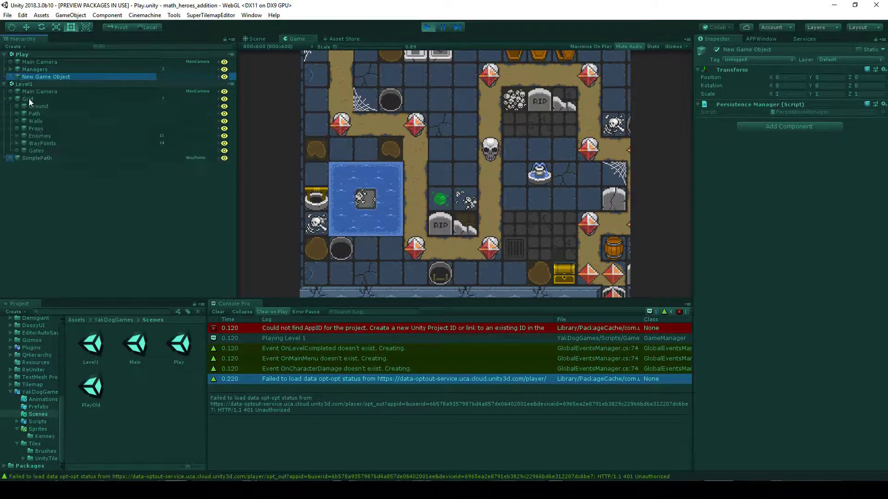
{"action": "key", "text": "alt+Tab"}
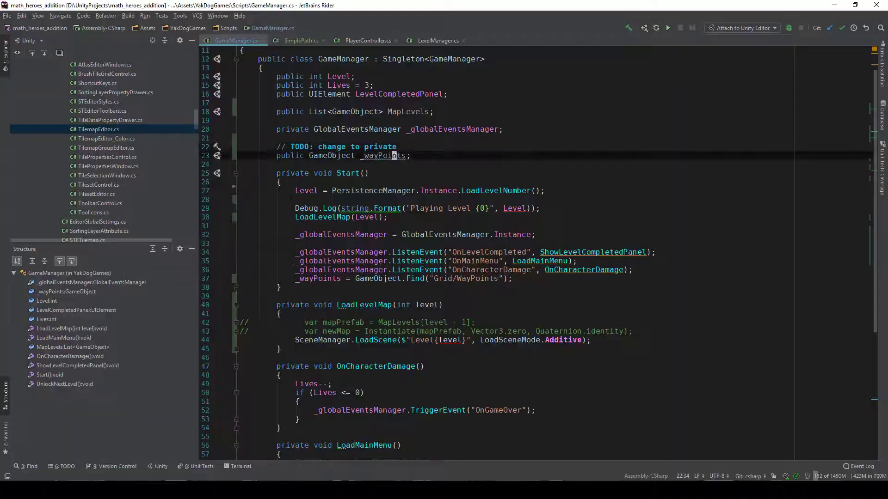
{"action": "key", "text": "alt+Tab"}
{"action": "key", "text": "ctrl+p"}
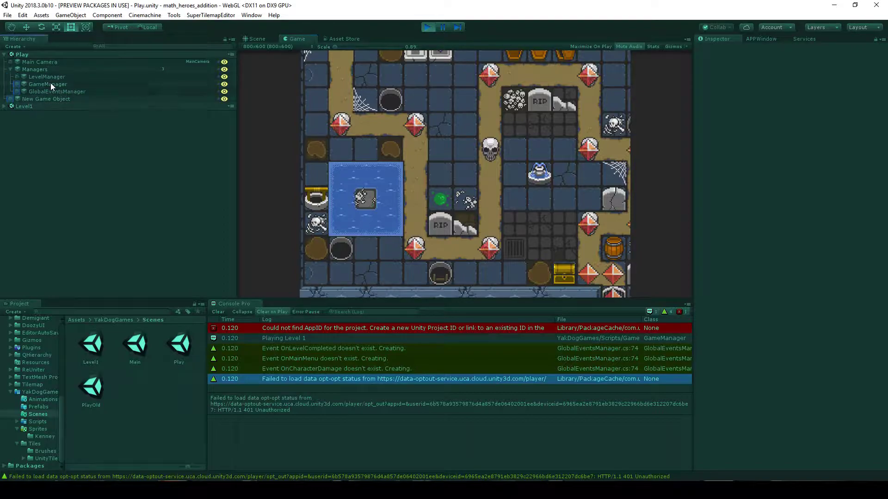
{"action": "left_click", "coordinate": [51, 85]}
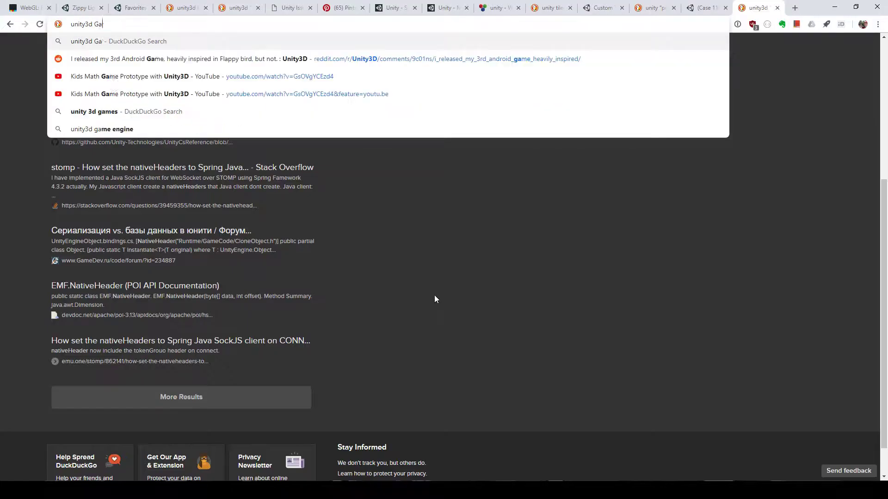
Research 'GameObject.Find additive load scene' in a forum thread, then return to the running game.
{"action": "type", "text": "meObject.Find additive load scene"}
{"action": "key", "text": "Return"}
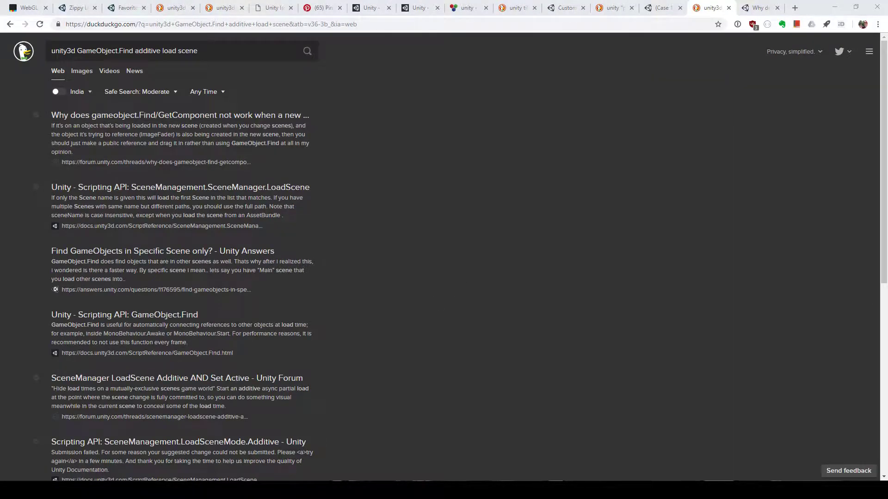
{"action": "key", "text": "ctrl+Tab"}
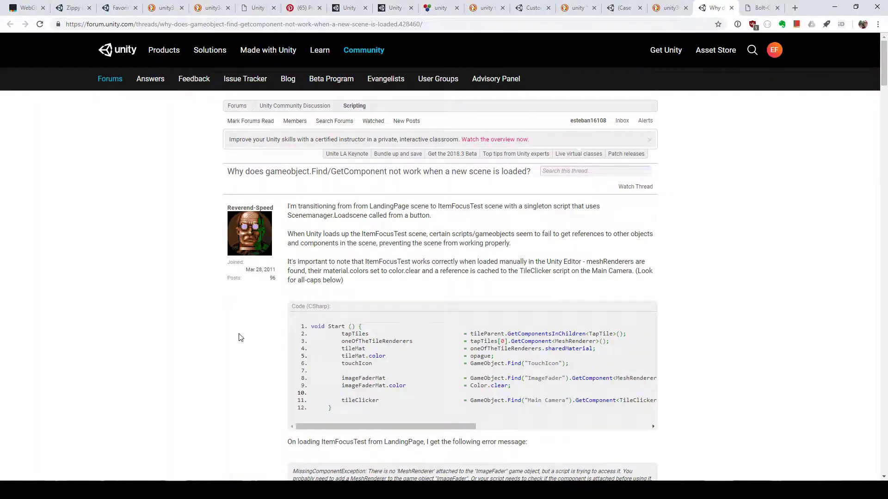
{"action": "scroll", "coordinate": [232, 402], "scroll_direction": "down", "scroll_amount": 10}
{"action": "scroll", "coordinate": [233, 402], "scroll_direction": "down", "scroll_amount": 2}
{"action": "key", "text": "alt+Tab"}
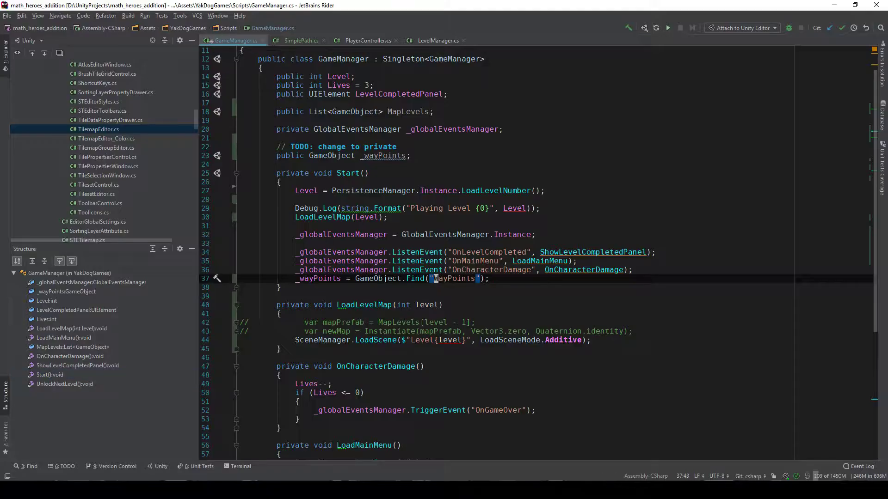
{"action": "key", "text": "alt+Tab"}
{"action": "scroll", "coordinate": [483, 352], "scroll_direction": "down", "scroll_amount": 7}
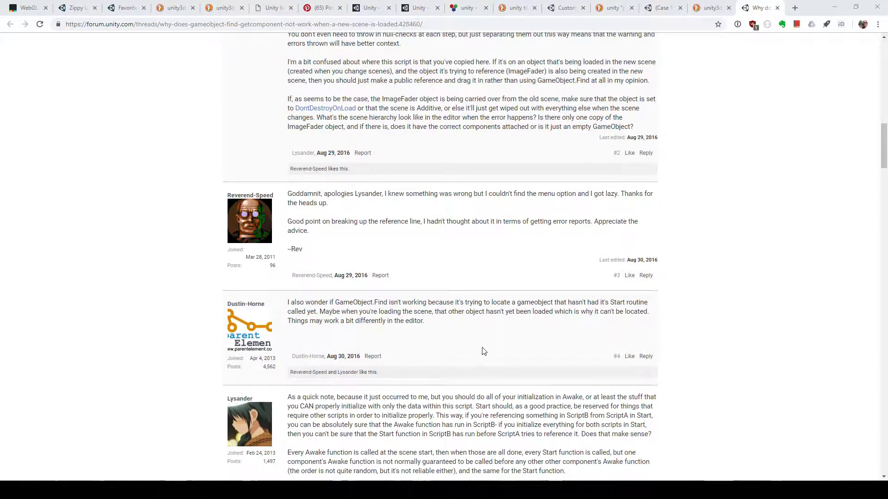
{"action": "scroll", "coordinate": [483, 351], "scroll_direction": "down", "scroll_amount": 3}
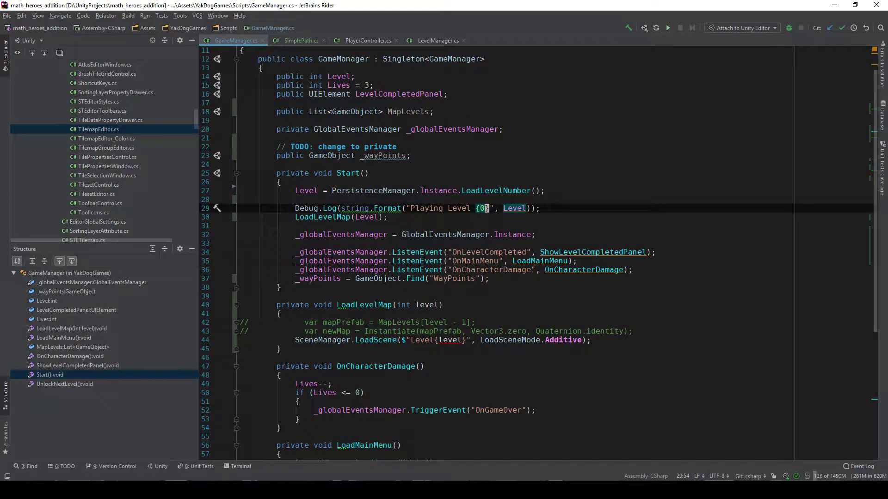
{"action": "left_click", "coordinate": [386, 217]}
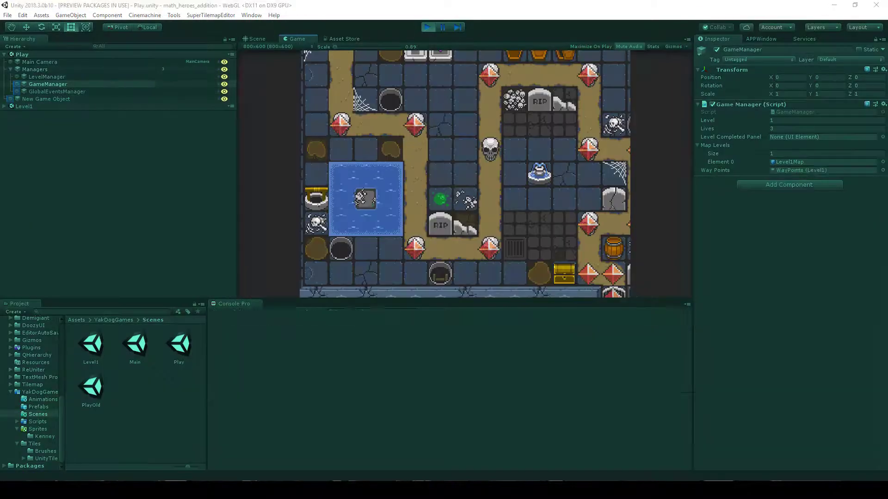
Stop the game, retest the LevelManager change in play mode, and stop again.
{"action": "left_click", "coordinate": [428, 27]}
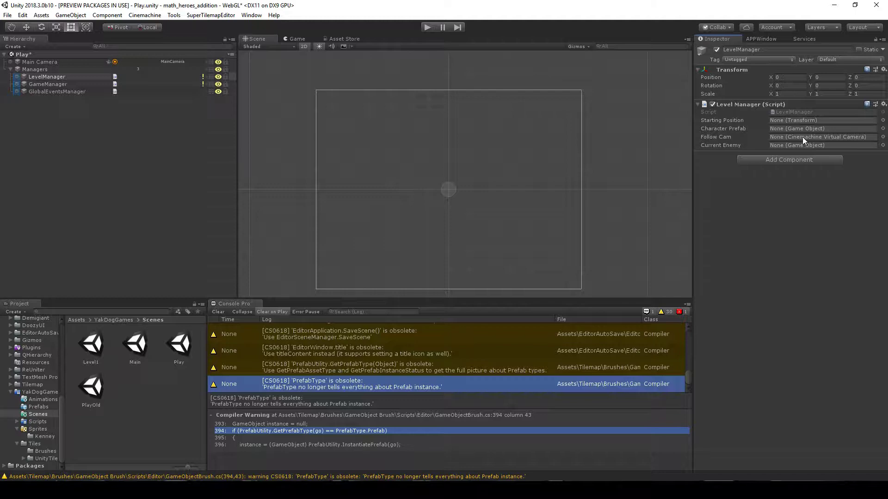
{"action": "left_click", "coordinate": [428, 28]}
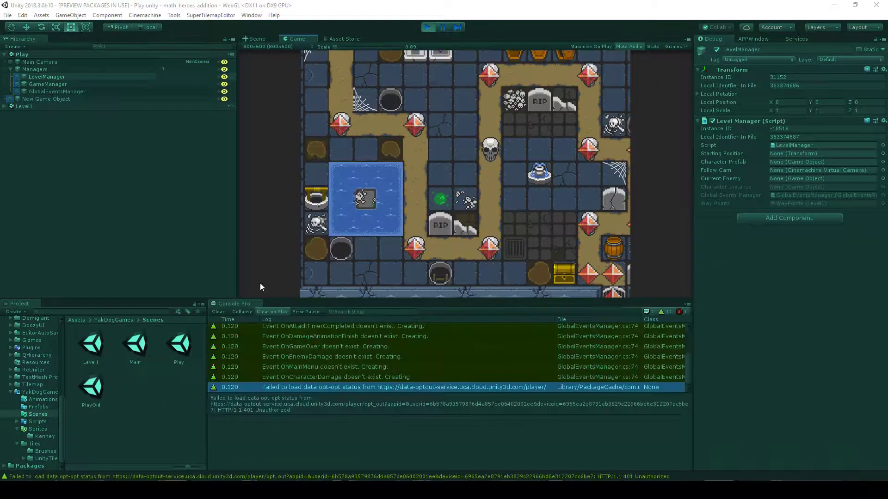
{"action": "left_click", "coordinate": [424, 30]}
Rename LevelManager's _wayPoints field to _wayPointsParent and review the script.
{"action": "left_click", "coordinate": [79, 451]}
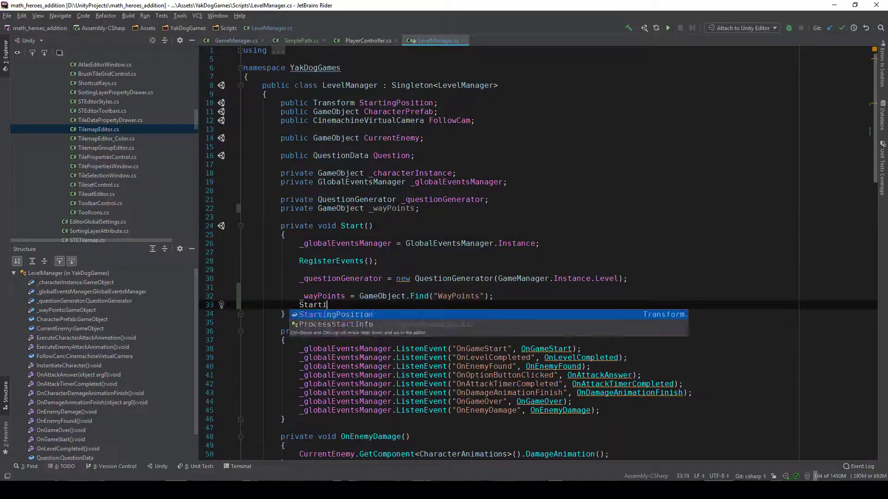
{"action": "key", "text": "Down"}
{"action": "key", "text": "ctrl+r"}
{"action": "type", "text": "rParent"}
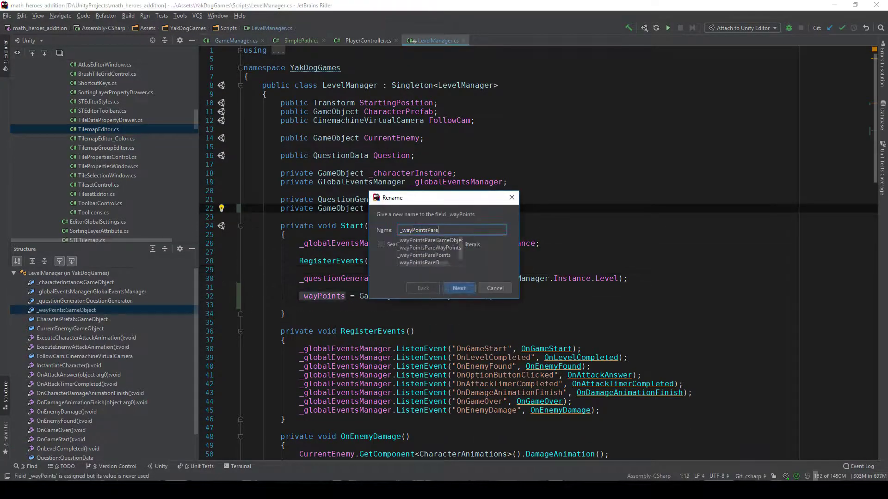
{"action": "key", "text": "Return"}
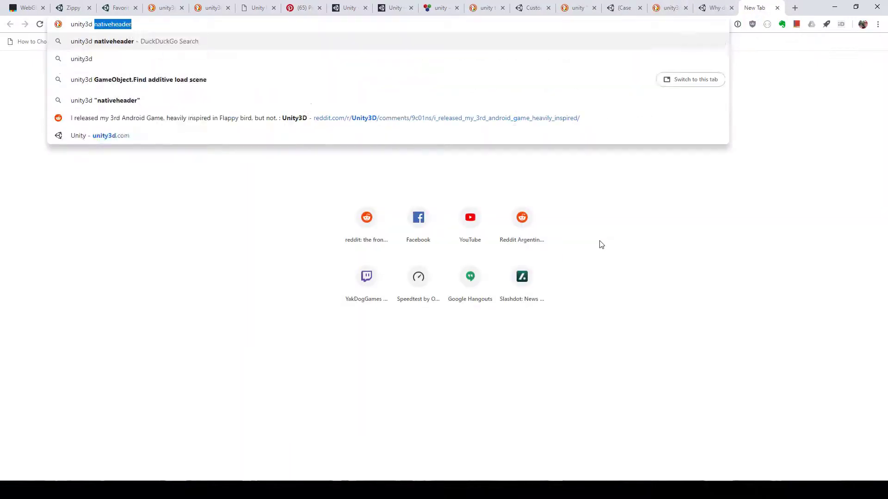
{"action": "scroll", "coordinate": [138, 300], "scroll_direction": "down", "scroll_amount": 4}
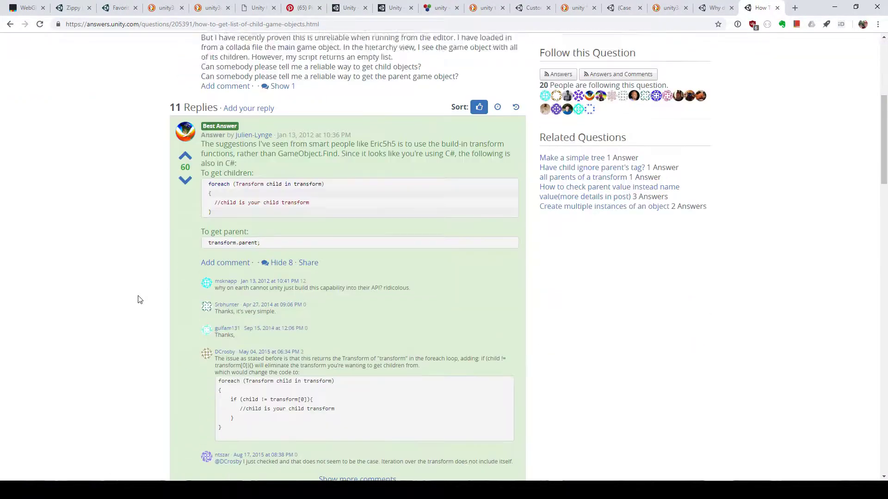
{"action": "scroll", "coordinate": [137, 299], "scroll_direction": "down", "scroll_amount": 7}
{"action": "scroll", "coordinate": [138, 300], "scroll_direction": "down", "scroll_amount": 4}
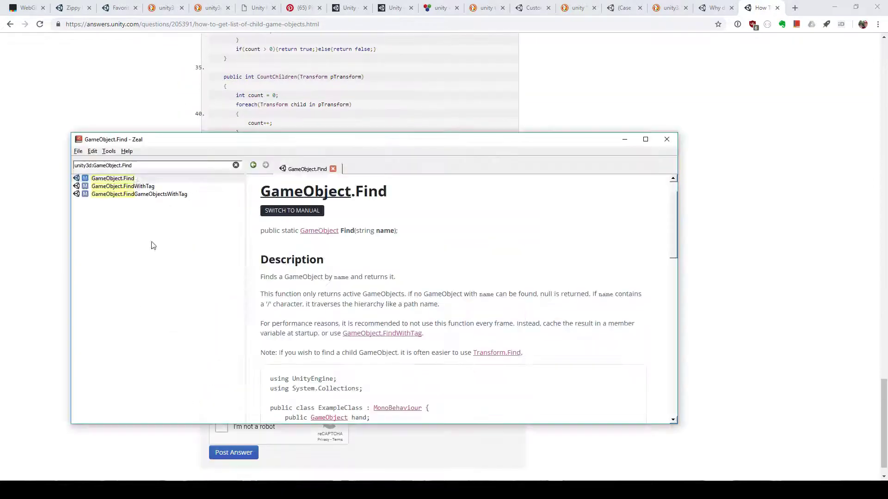
{"action": "scroll", "coordinate": [404, 269], "scroll_direction": "down", "scroll_amount": 4}
{"action": "scroll", "coordinate": [404, 273], "scroll_direction": "down", "scroll_amount": 3}
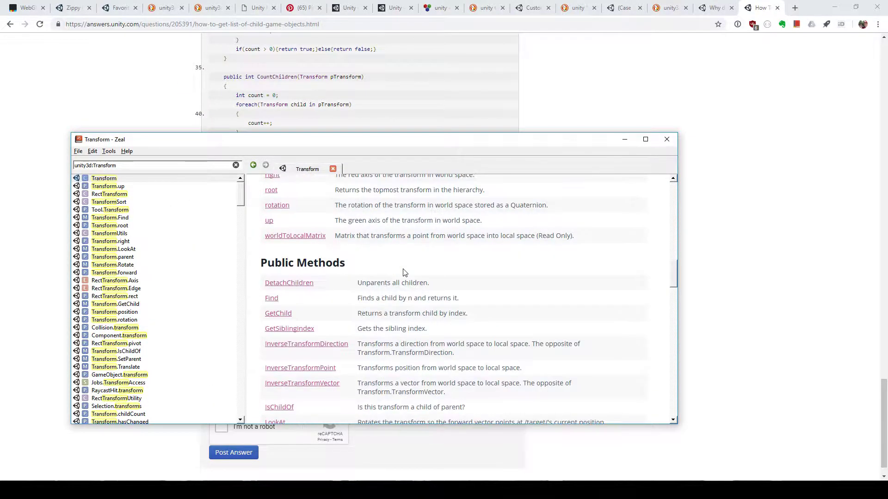
{"action": "scroll", "coordinate": [472, 317], "scroll_direction": "down", "scroll_amount": 2}
{"action": "scroll", "coordinate": [474, 317], "scroll_direction": "down", "scroll_amount": 2}
{"action": "scroll", "coordinate": [474, 318], "scroll_direction": "down", "scroll_amount": 7}
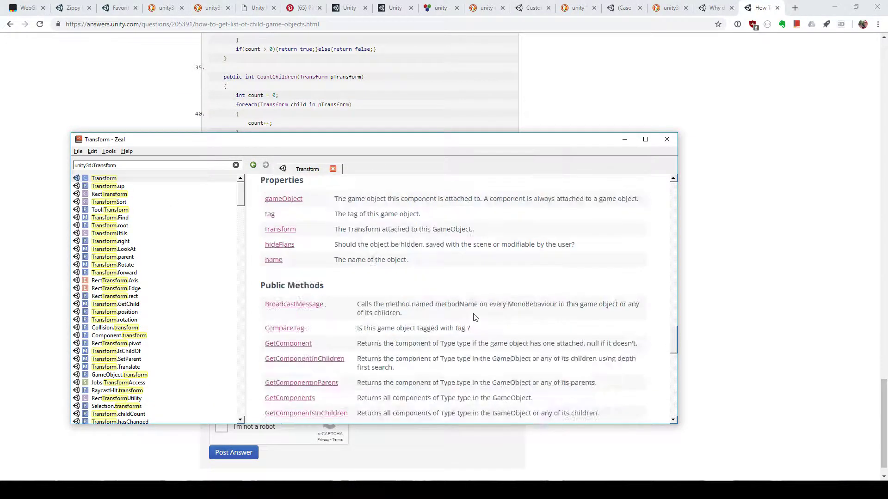
{"action": "scroll", "coordinate": [475, 319], "scroll_direction": "up", "scroll_amount": 1}
{"action": "scroll", "coordinate": [473, 319], "scroll_direction": "down", "scroll_amount": 4}
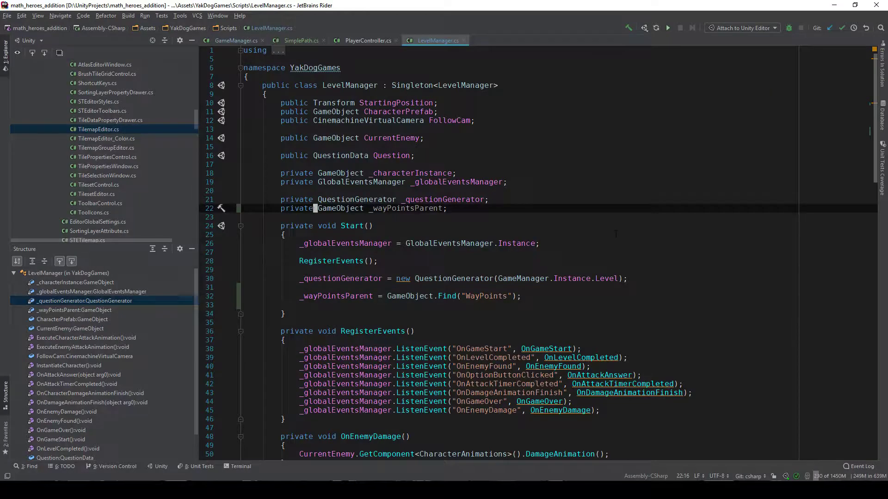
Below the WayPoints lookup, start assigning StartingPosition from _wayPointsParent.transform's child.
{"action": "left_click", "coordinate": [521, 296]}
{"action": "key", "text": "Return"}
{"action": "type", "text": "StartingPosition = _wayPointsParent.transform.get"}
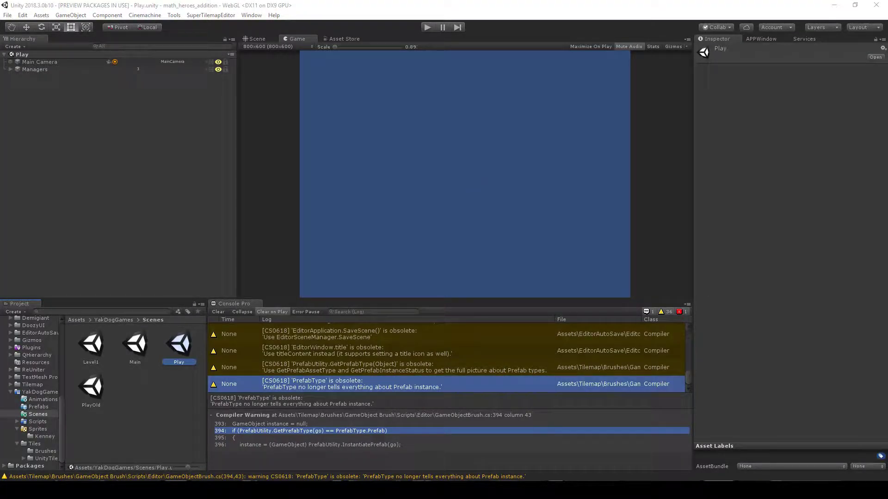
Play the game to check LevelManager's start and end positions, then stop.
{"action": "key", "text": "ctrl+p"}
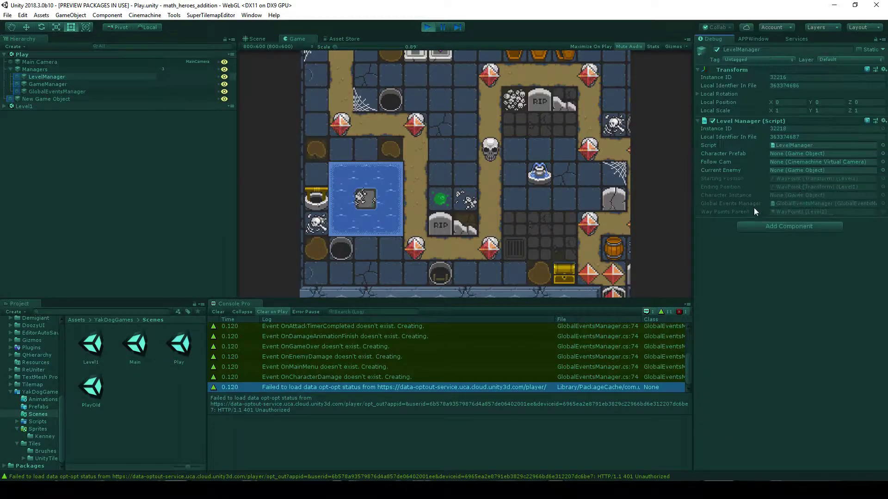
{"action": "left_click", "coordinate": [55, 269]}
{"action": "key", "text": "ctrl+p"}
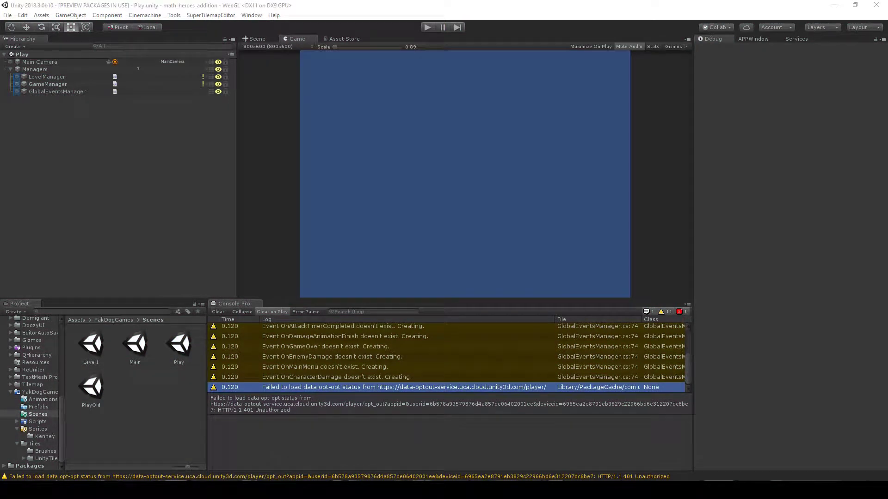
Add a DoozyUI canvas from the Hierarchy menu and check DoozyUI's Asset Store import options.
{"action": "right_click", "coordinate": [117, 239]}
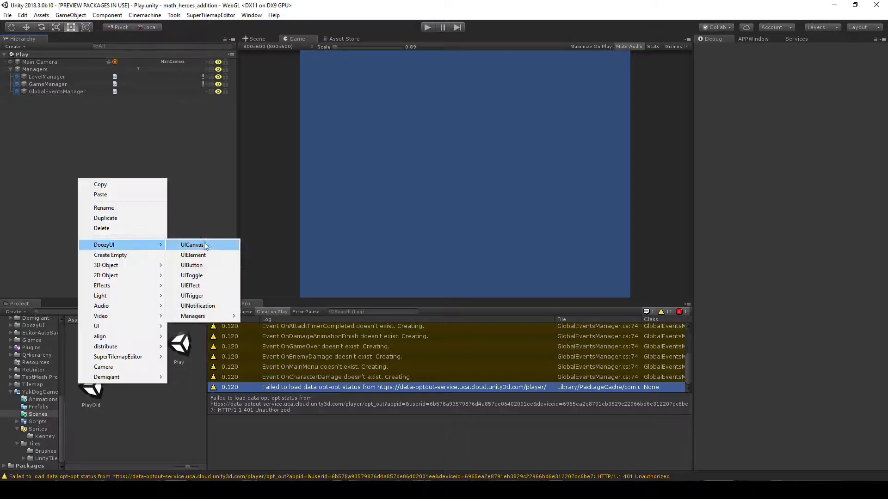
{"action": "left_click", "coordinate": [207, 243]}
{"action": "left_click", "coordinate": [345, 39]}
{"action": "type", "text": "doozyui"}
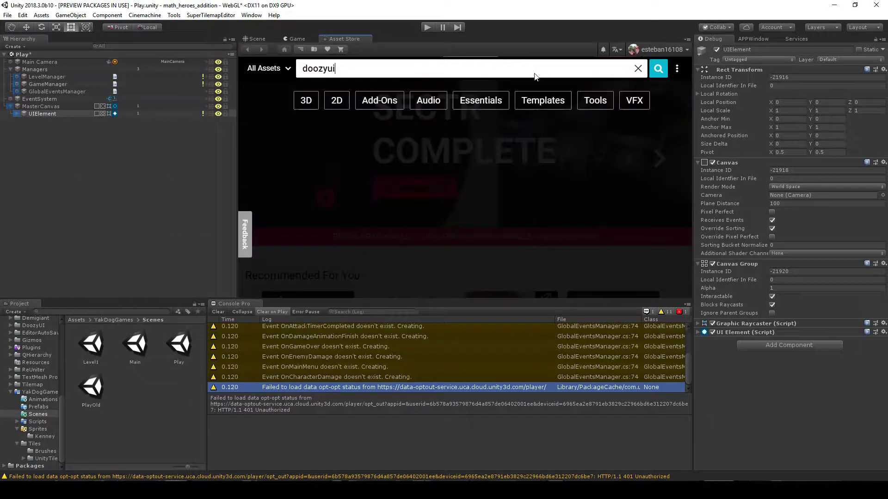
{"action": "key", "text": "Return"}
{"action": "left_click", "coordinate": [305, 203]}
{"action": "left_click", "coordinate": [677, 203]}
Frame the new UIElement and review the MasterCanvas scaler's screen match mode.
{"action": "double_click", "coordinate": [37, 114]}
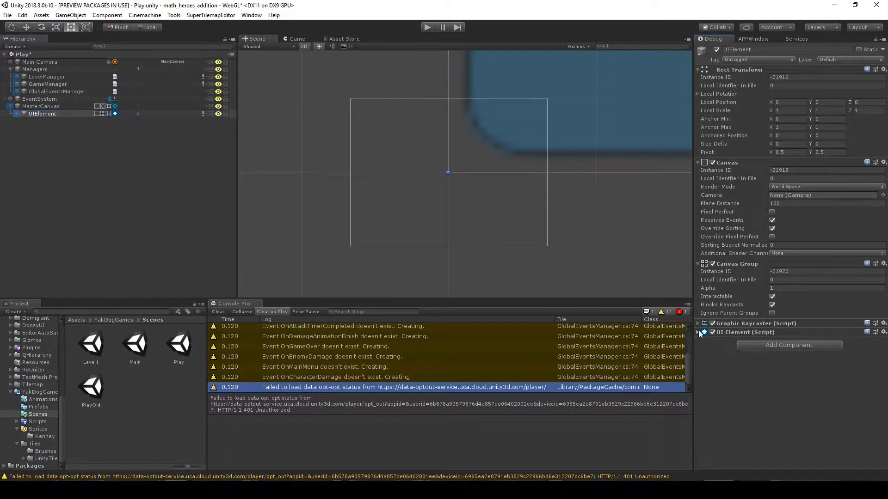
{"action": "left_click", "coordinate": [825, 186]}
{"action": "left_click", "coordinate": [820, 204]}
{"action": "left_click", "coordinate": [813, 330]}
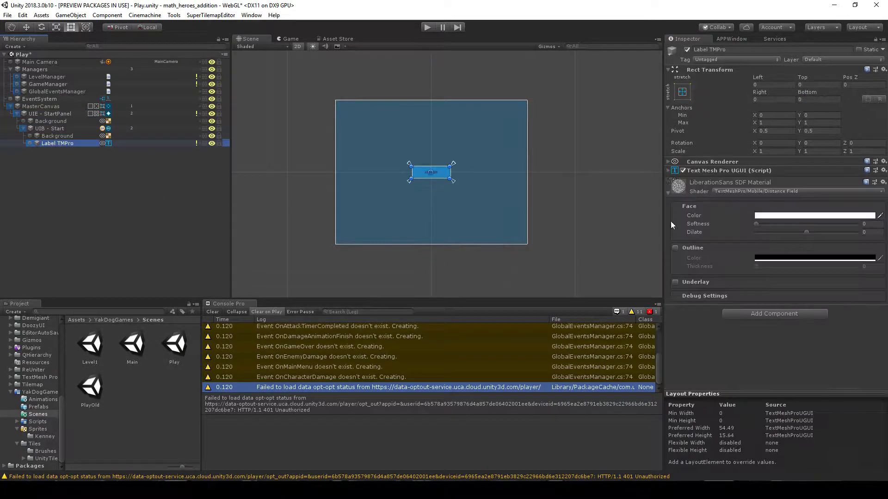
Show the gizmo options and inspect the Start button and StartPanel settings.
{"action": "left_click", "coordinate": [547, 47]}
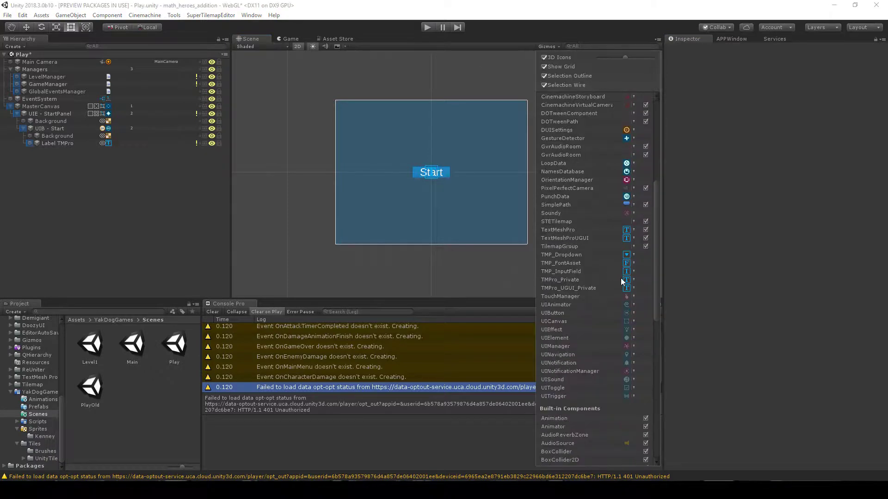
{"action": "left_click", "coordinate": [431, 172]}
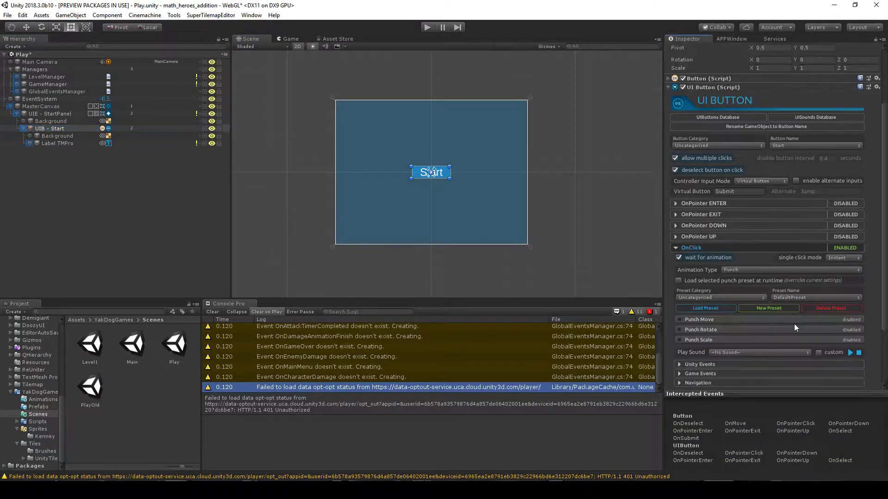
{"action": "scroll", "coordinate": [819, 322], "scroll_direction": "down", "scroll_amount": 5}
{"action": "left_click", "coordinate": [756, 301]}
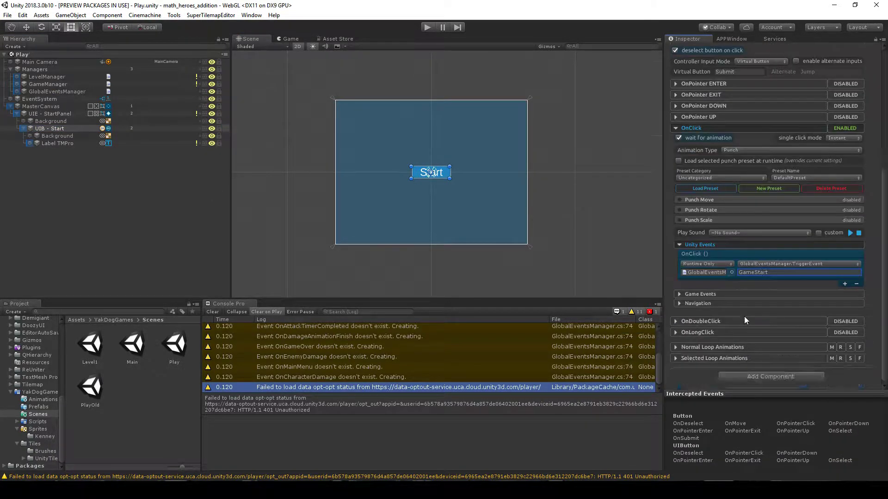
{"action": "scroll", "coordinate": [704, 414], "scroll_direction": "down", "scroll_amount": 1}
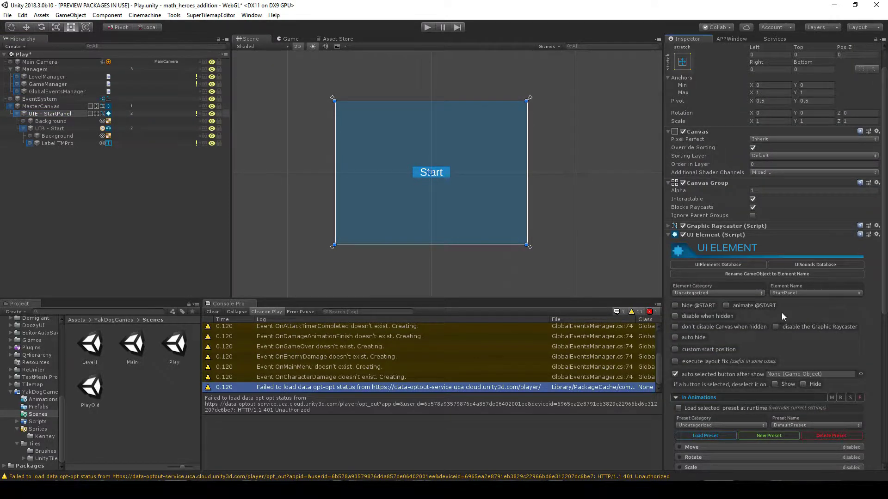
Confirm the Start button's OnClick fires GlobalEventsManager's GameStart event, then run the game.
{"action": "left_click", "coordinate": [49, 129]}
{"action": "left_click", "coordinate": [727, 311]}
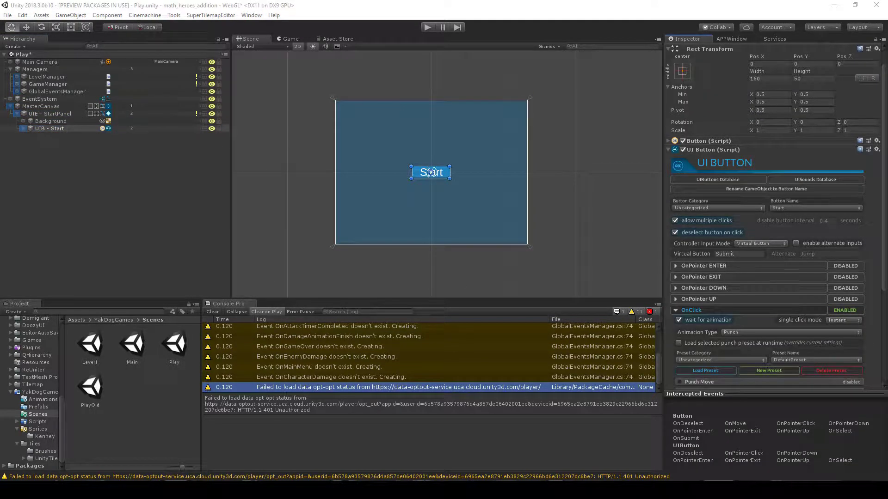
{"action": "scroll", "coordinate": [690, 362], "scroll_direction": "down", "scroll_amount": 3}
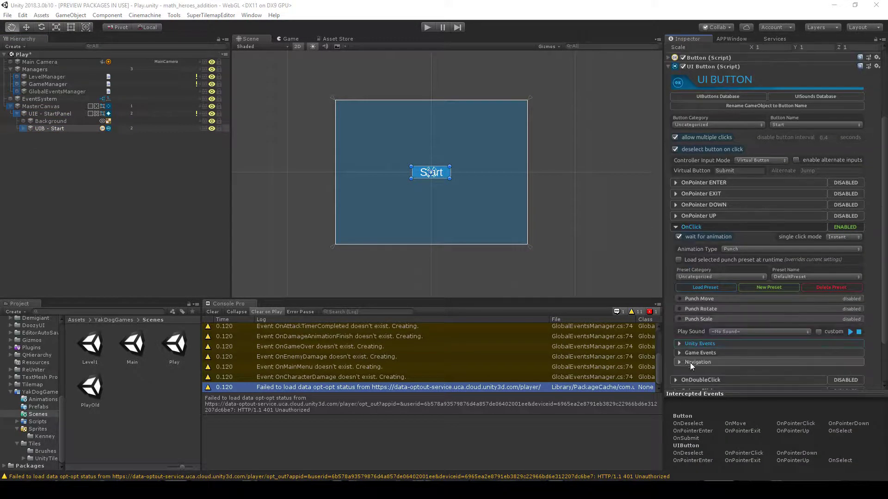
{"action": "scroll", "coordinate": [766, 360], "scroll_direction": "down", "scroll_amount": 2}
{"action": "left_click", "coordinate": [425, 28]}
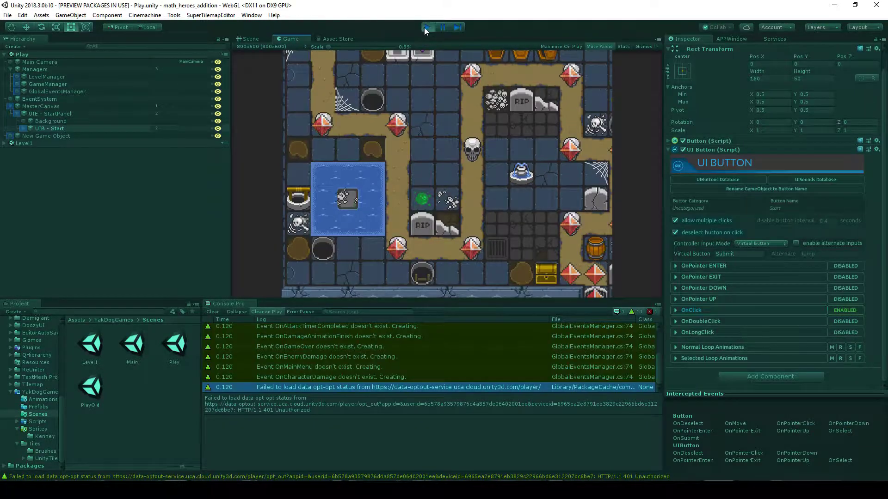
Stop the running game and do a quick test run of the start screen.
{"action": "left_click", "coordinate": [424, 27]}
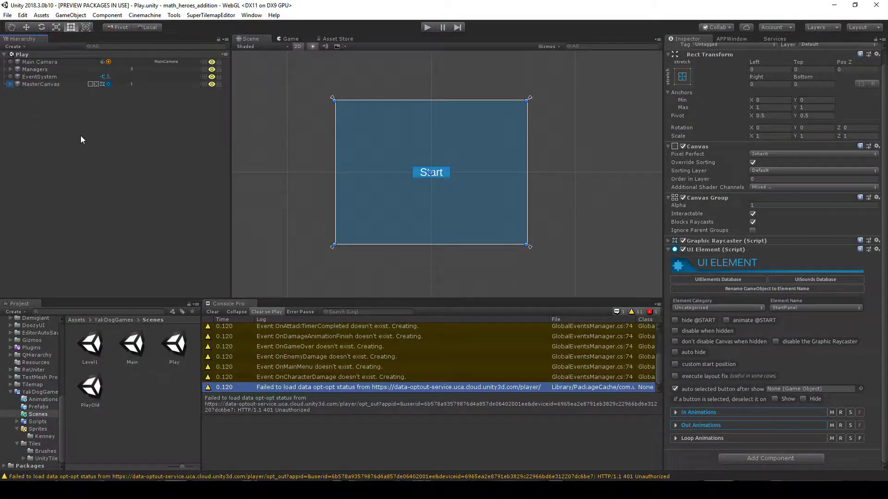
{"action": "left_click", "coordinate": [427, 27]}
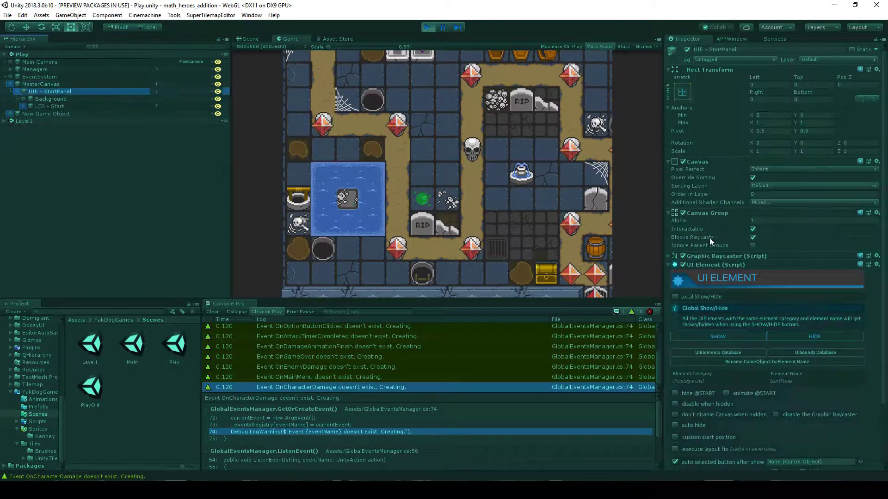
{"action": "left_click", "coordinate": [427, 27]}
Put StartPanel on the UI layer and MasterCanvas on the UI sorting layer.
{"action": "left_click", "coordinate": [386, 262]}
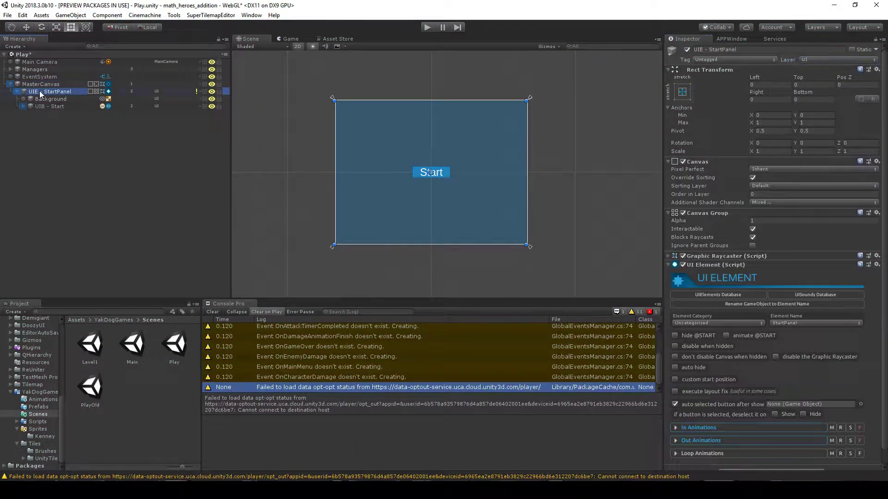
{"action": "left_click", "coordinate": [41, 83]}
{"action": "left_click", "coordinate": [786, 217]}
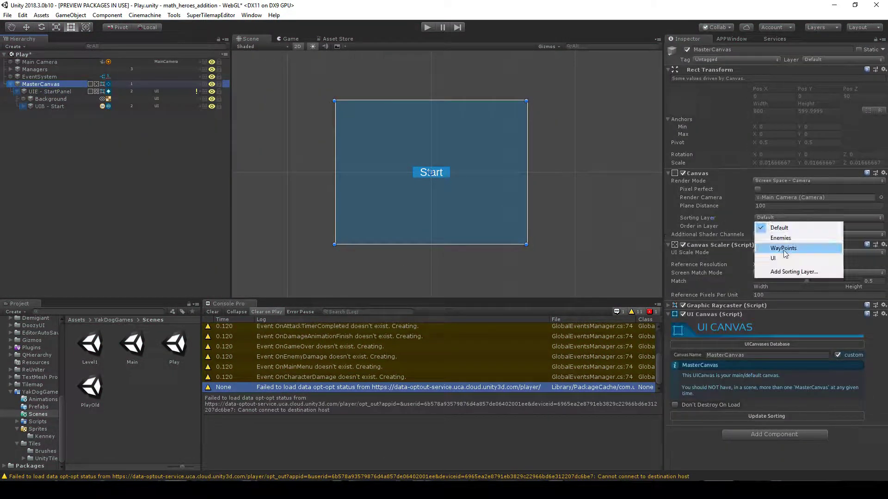
Run the game again, inspecting UIManager, StartPanel and its background in Scene and Game views.
{"action": "left_click", "coordinate": [426, 27]}
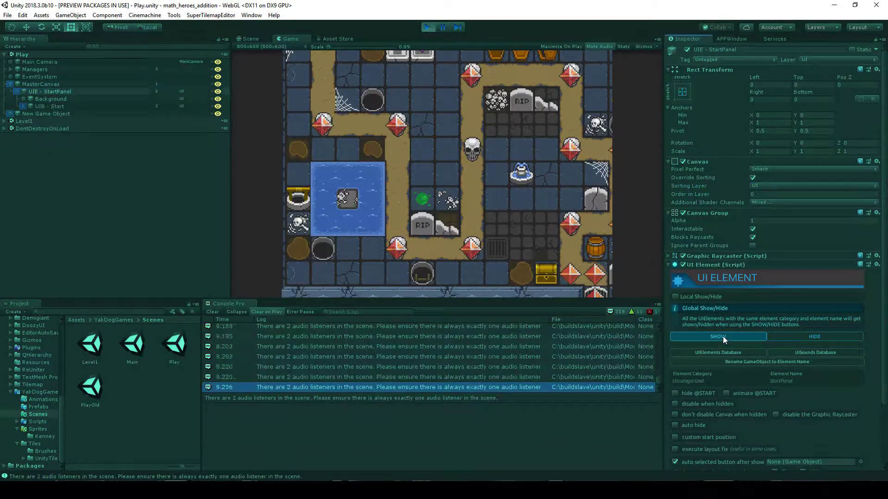
{"action": "left_click", "coordinate": [41, 158]}
{"action": "left_click", "coordinate": [32, 91]}
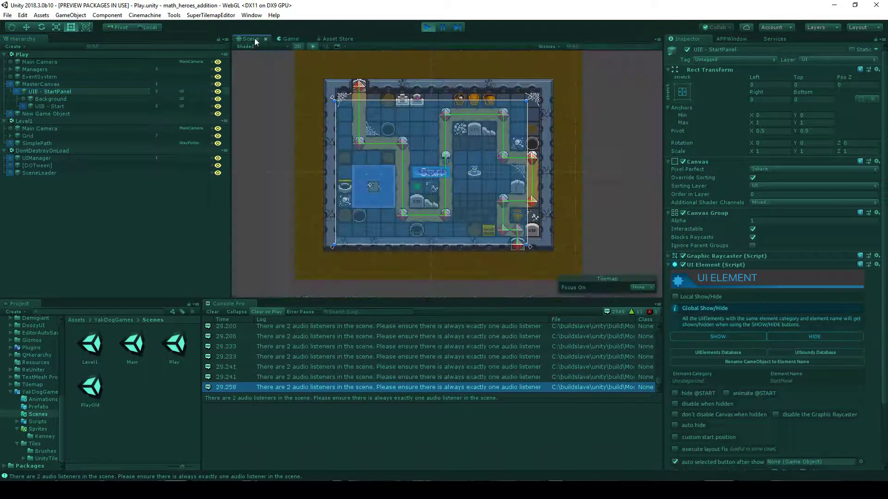
{"action": "left_click", "coordinate": [48, 99]}
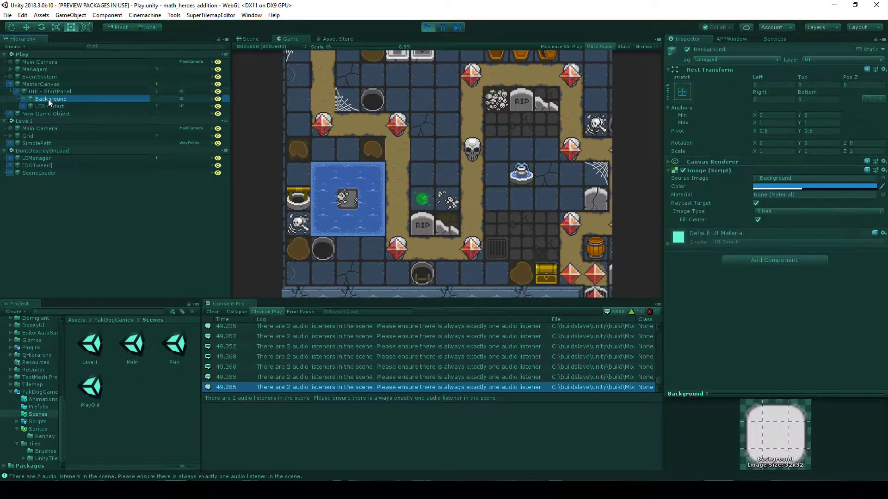
{"action": "left_click", "coordinate": [49, 91]}
{"action": "left_click", "coordinate": [251, 39]}
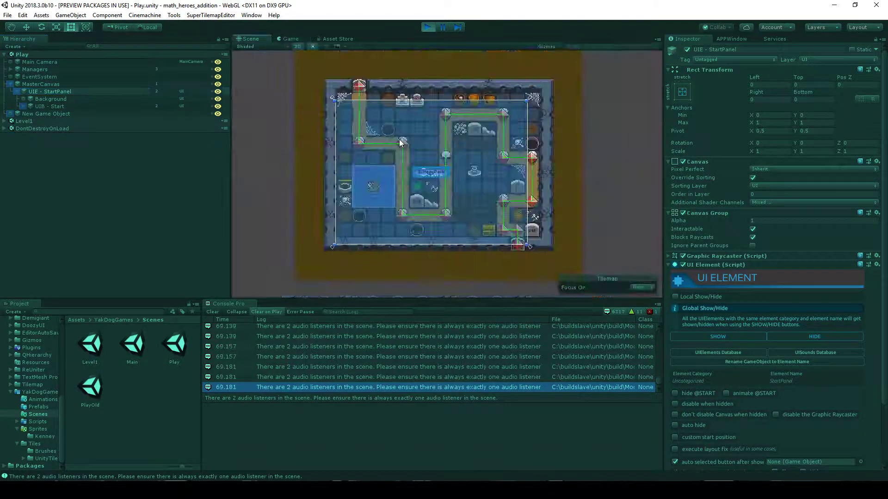
{"action": "left_click", "coordinate": [284, 38]}
{"action": "key", "text": "ctrl+p"}
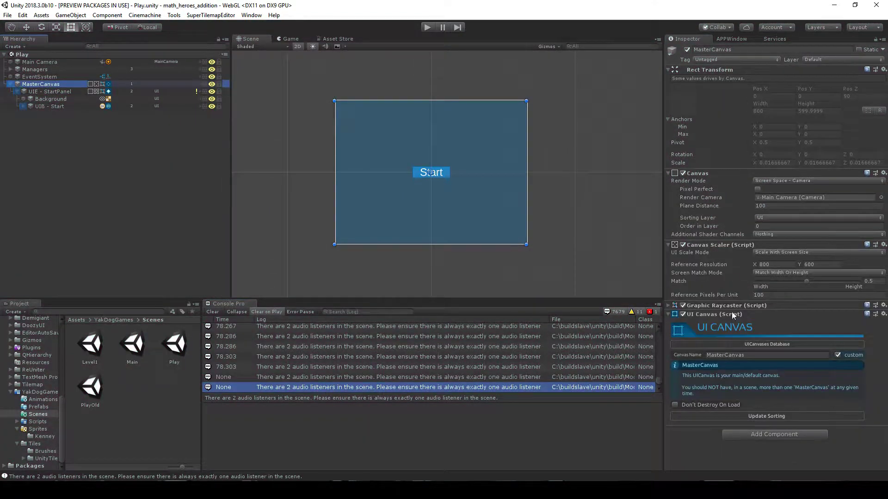
Open Level1 alongside Play, run the game, hide the Play camera, and edit MasterCanvas's order in layer.
{"action": "double_click", "coordinate": [92, 342]}
{"action": "left_click", "coordinate": [39, 77]}
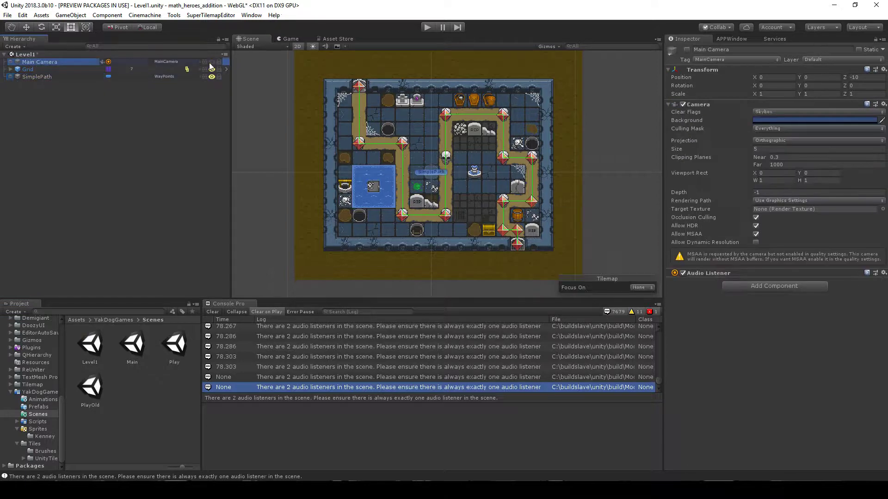
{"action": "key", "text": "ctrl+p"}
{"action": "left_click", "coordinate": [38, 62]}
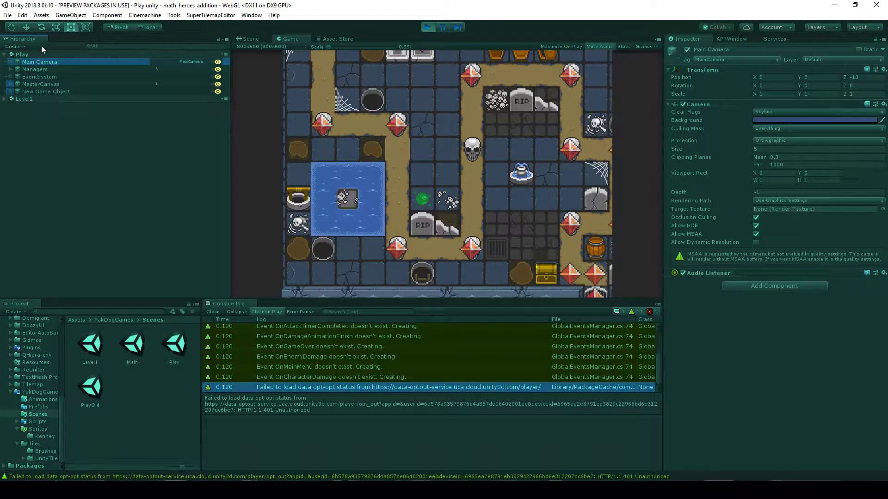
{"action": "left_click", "coordinate": [217, 62]}
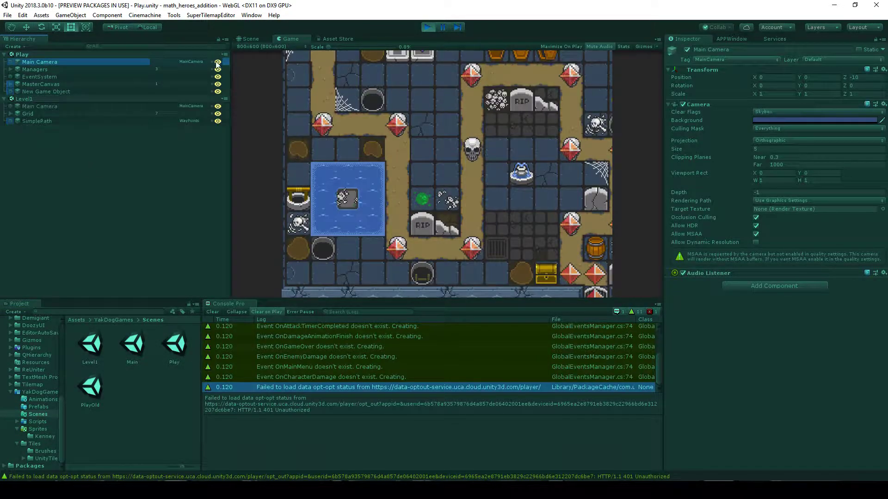
{"action": "left_click", "coordinate": [35, 85]}
{"action": "left_click", "coordinate": [695, 226]}
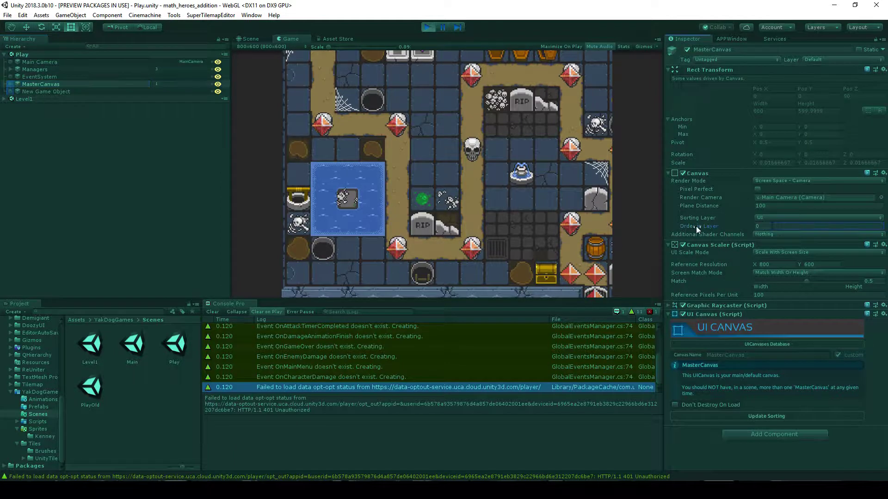
Update sorting on all canvases, then test-run the game, pressing Start to load Level1.
{"action": "key", "text": "ctrl+p"}
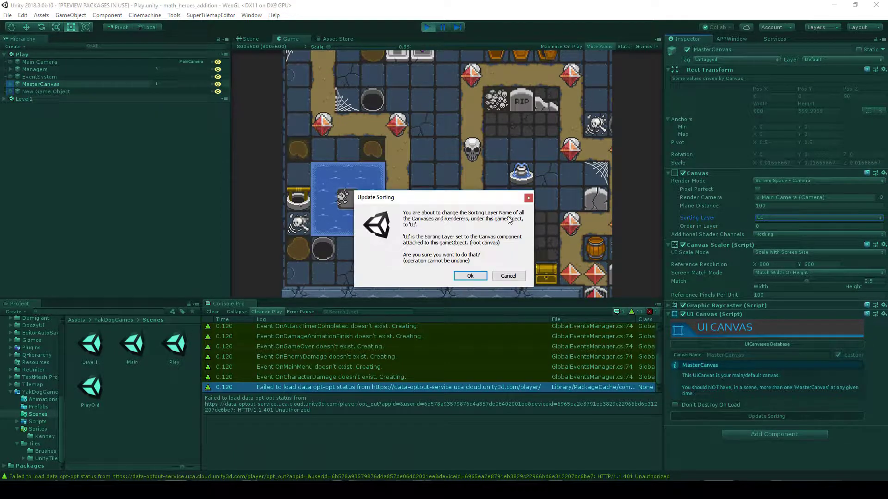
{"action": "left_click", "coordinate": [463, 274]}
{"action": "key", "text": "ctrl+p"}
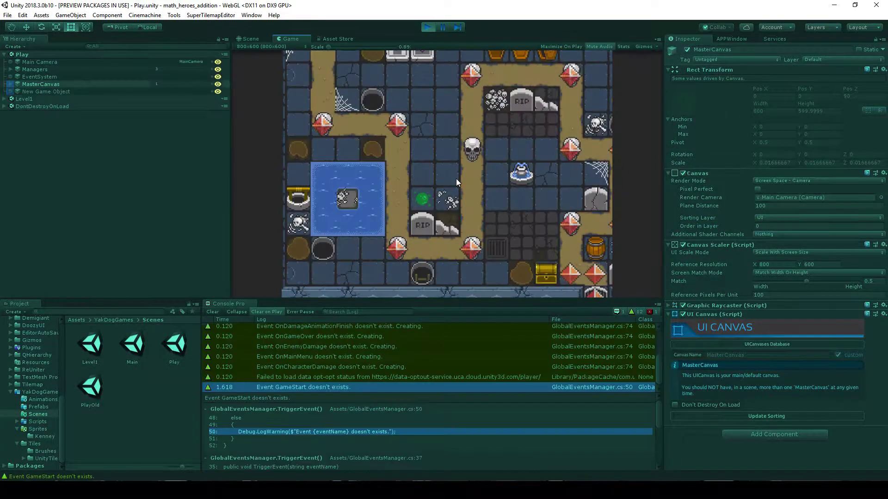
{"action": "key", "text": "ctrl+p"}
{"action": "left_click", "coordinate": [110, 69]}
{"action": "left_click", "coordinate": [36, 62]}
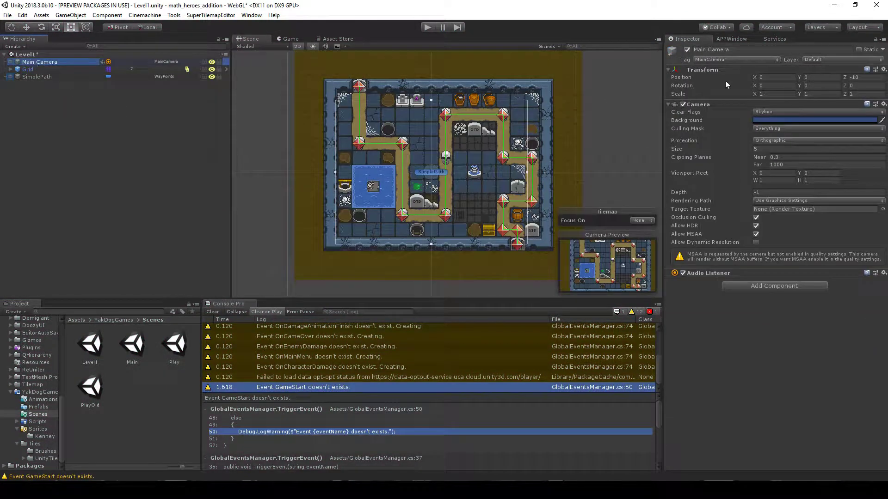
{"action": "key", "text": "ctrl+p"}
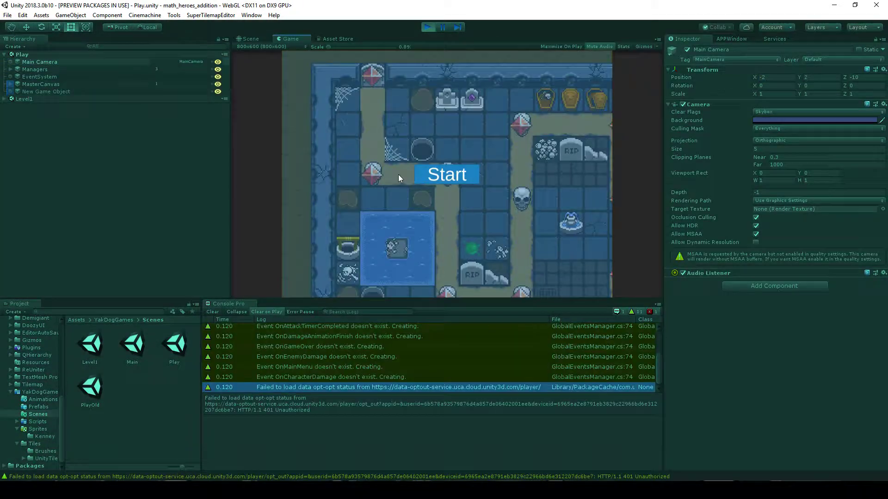
{"action": "left_click", "coordinate": [398, 174]}
{"action": "key", "text": "ctrl+p"}
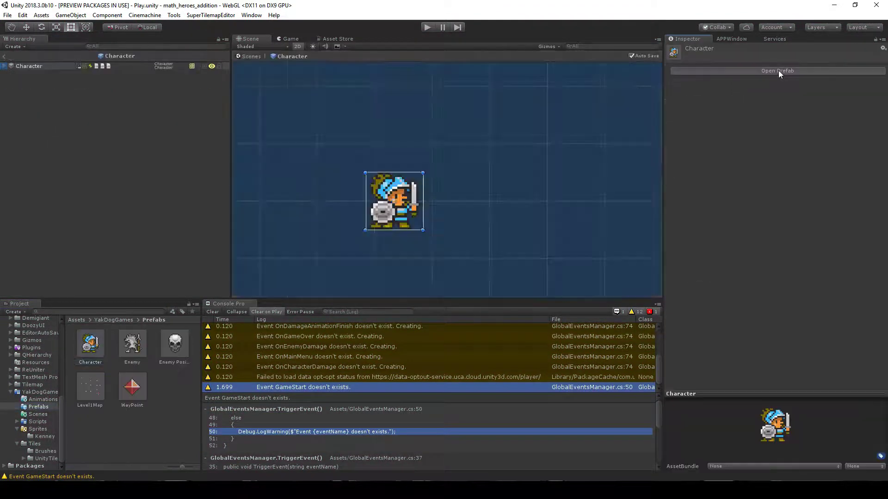
Add a new Character sorting layer in Tags & Layers from the Character prefab.
{"action": "left_click", "coordinate": [778, 70]}
{"action": "left_click", "coordinate": [828, 164]}
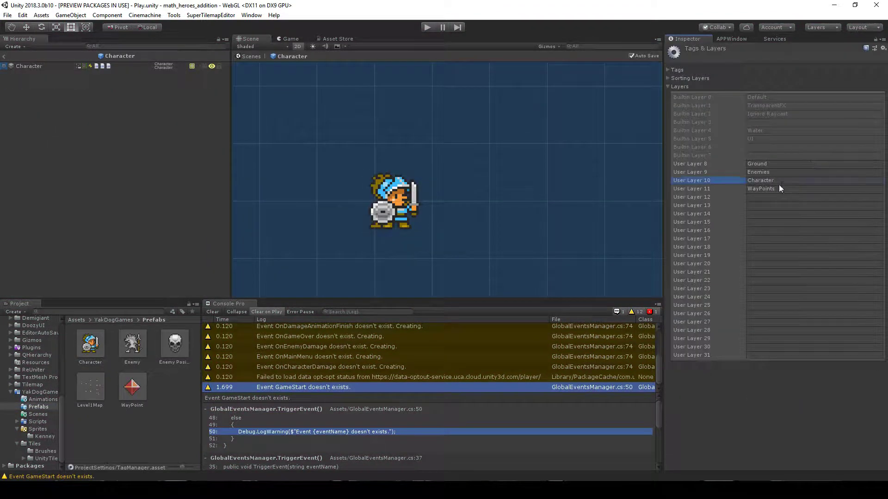
{"action": "left_click", "coordinate": [690, 78]}
{"action": "left_click", "coordinate": [866, 123]}
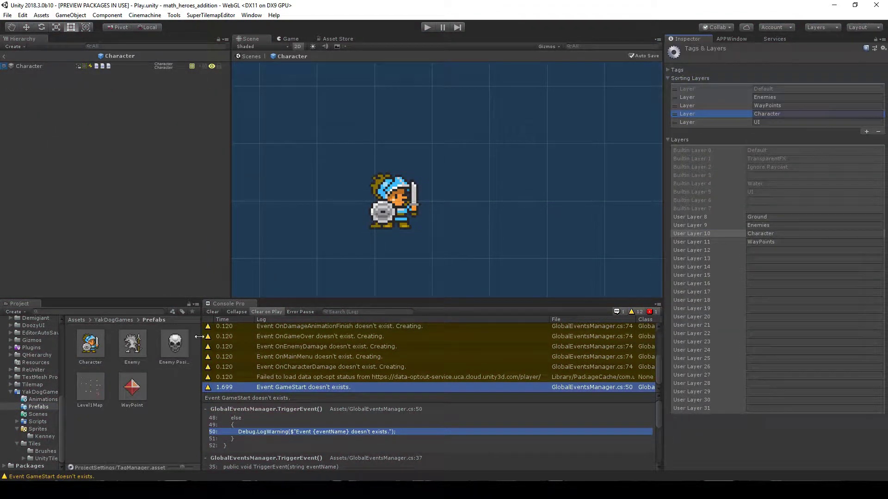
Return to the Play scene, review the code editor, and open the Hierarchy's create menu.
{"action": "left_click", "coordinate": [5, 56]}
{"action": "key", "text": "alt+Tab"}
{"action": "scroll", "coordinate": [532, 376], "scroll_direction": "down", "scroll_amount": 15}
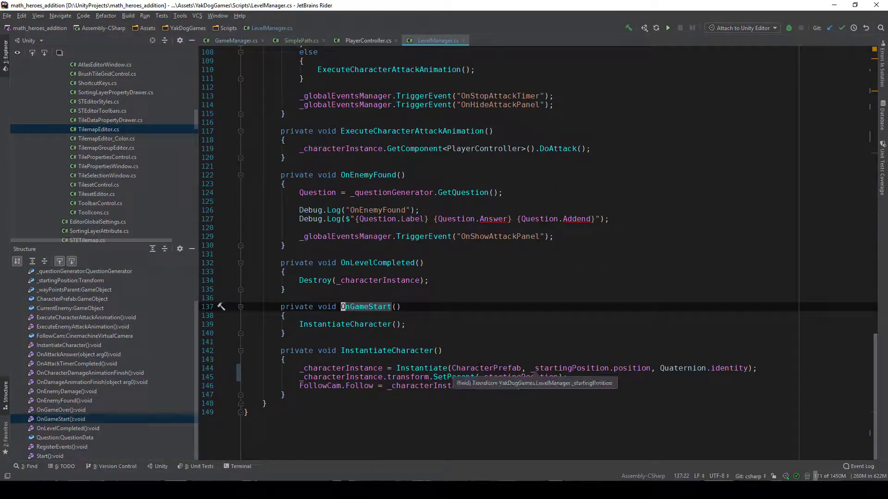
{"action": "key", "text": "alt+Tab"}
{"action": "right_click", "coordinate": [44, 129]}
Create a Cinemachine 2D virtual camera and rename it FollowCam.
{"action": "left_click", "coordinate": [145, 15]}
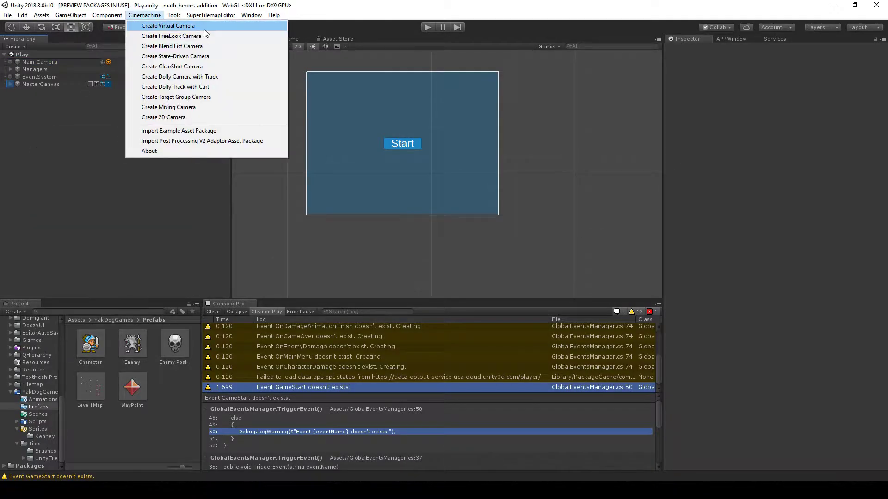
{"action": "left_click", "coordinate": [182, 117]}
{"action": "left_click", "coordinate": [145, 15]}
{"action": "left_click", "coordinate": [182, 117]}
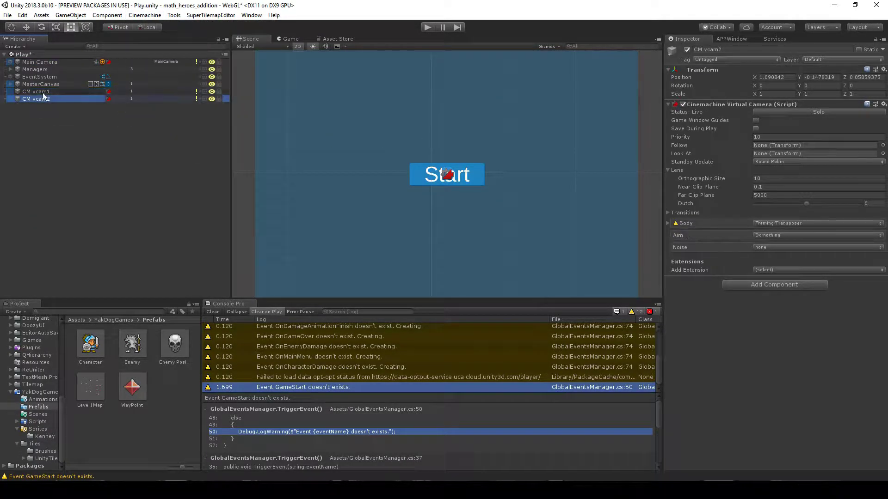
{"action": "left_click", "coordinate": [41, 98]}
{"action": "type", "text": "FollowCam"}
Add a CinemachineImpulseListener extension to FollowCam.
{"action": "left_click", "coordinate": [773, 284]}
{"action": "type", "text": "cinem"}
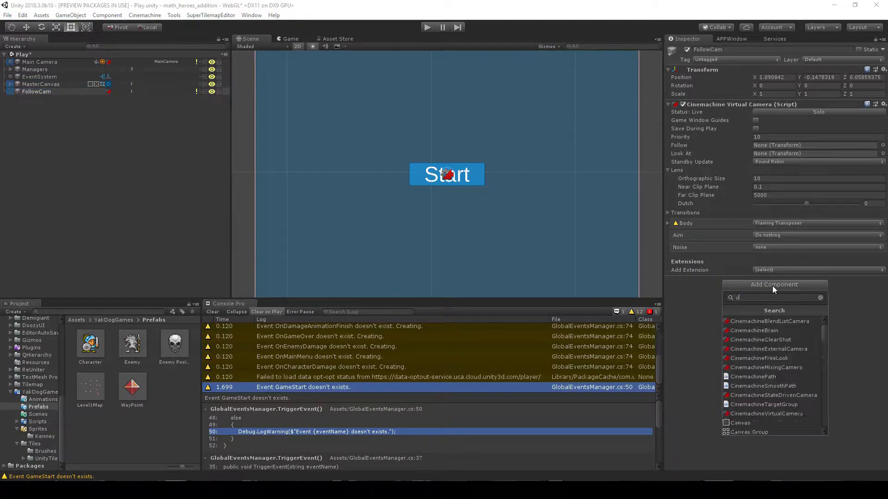
{"action": "key", "text": "Escape"}
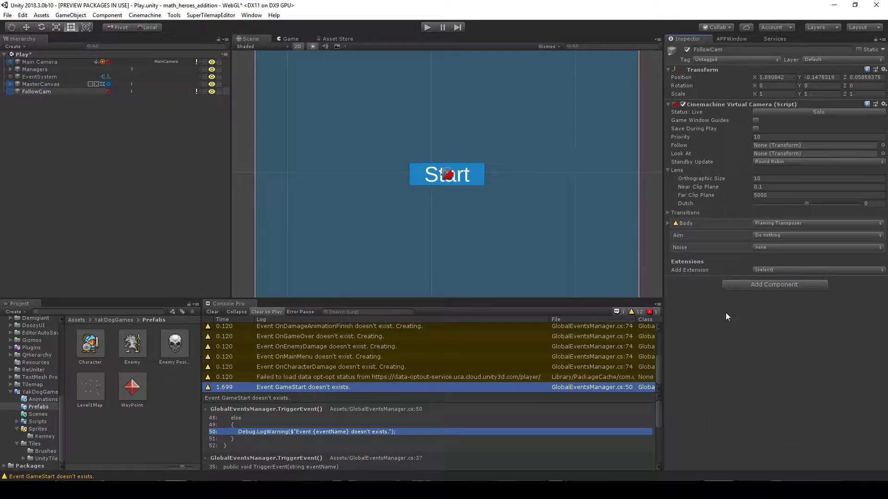
{"action": "left_click", "coordinate": [818, 269]}
{"action": "left_click", "coordinate": [797, 311]}
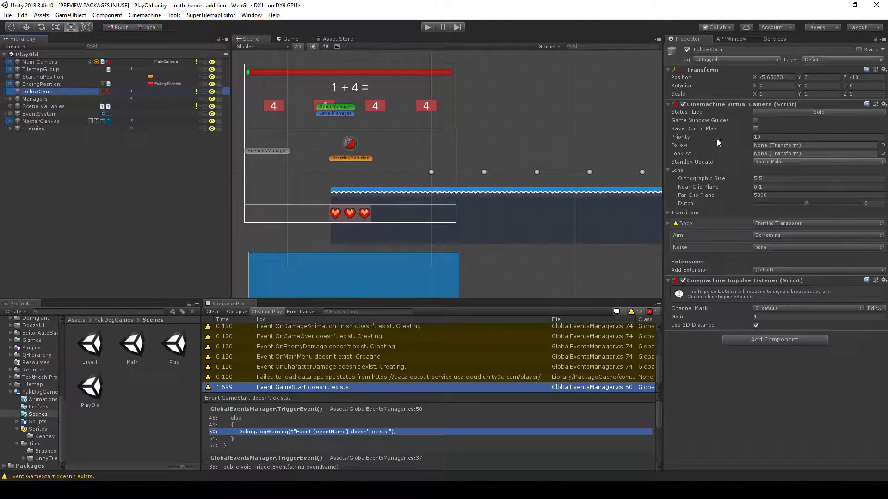
Check the old FollowCam's transition and body settings, then assign FollowCam to LevelManager's Follow Cam field.
{"action": "double_click", "coordinate": [668, 212]}
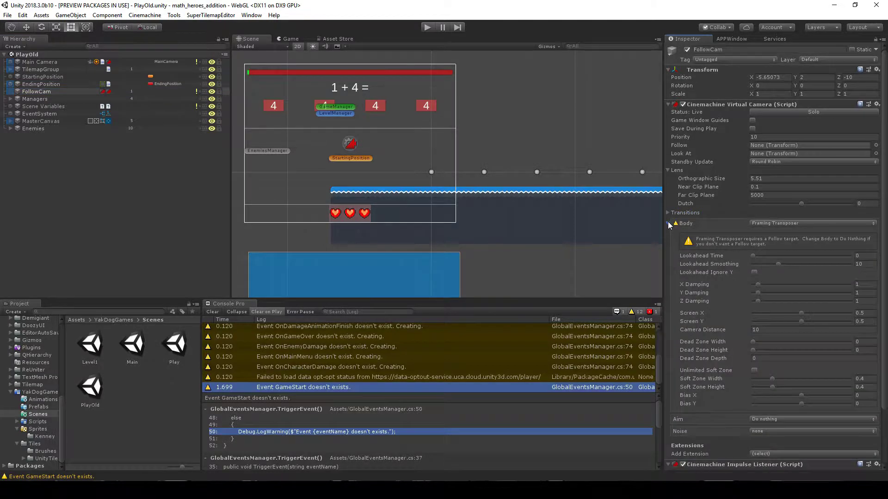
{"action": "double_click", "coordinate": [675, 223]}
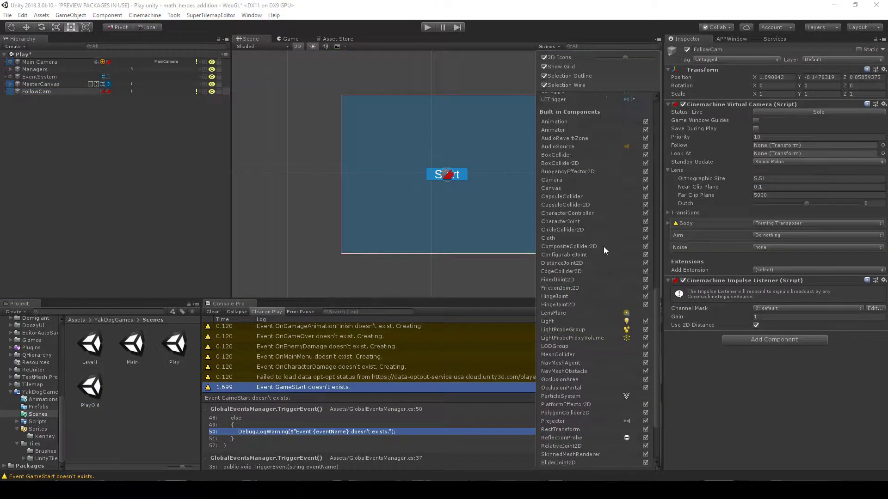
{"action": "scroll", "coordinate": [603, 247], "scroll_direction": "up", "scroll_amount": 10}
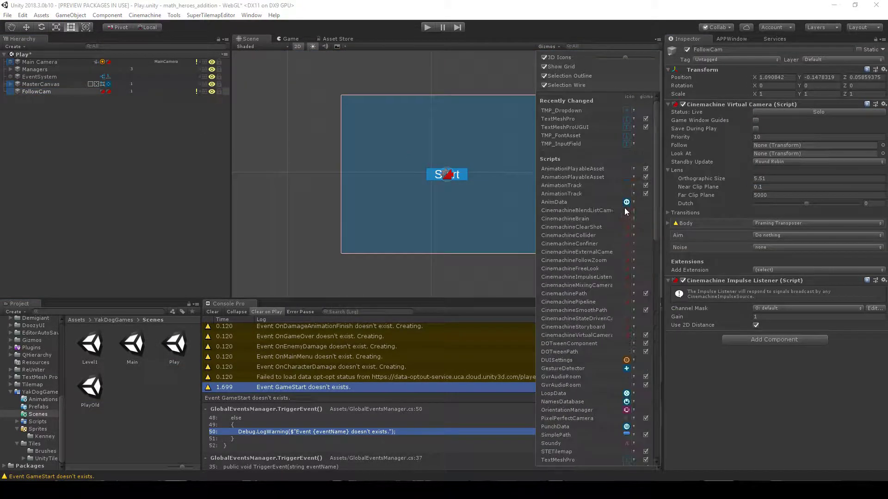
{"action": "scroll", "coordinate": [597, 191], "scroll_direction": "down", "scroll_amount": 10}
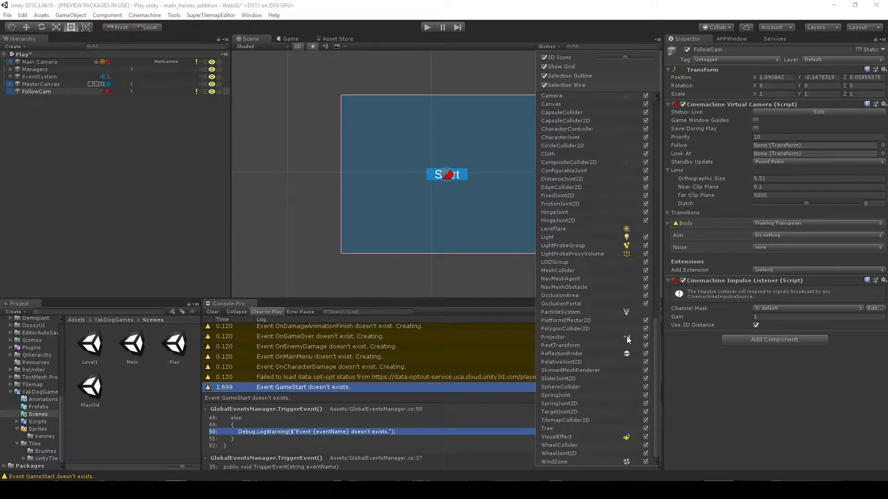
{"action": "left_click", "coordinate": [46, 87]}
{"action": "left_click_drag", "start_coordinate": [36, 120], "coordinate": [789, 129]}
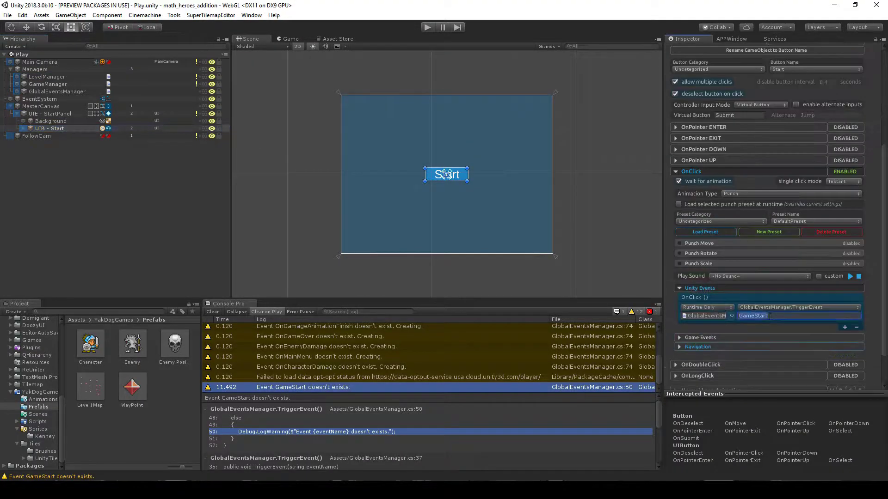
Test-run the game and locate the spawned character under the waypoints.
{"action": "left_click", "coordinate": [426, 28]}
{"action": "left_click", "coordinate": [59, 85]}
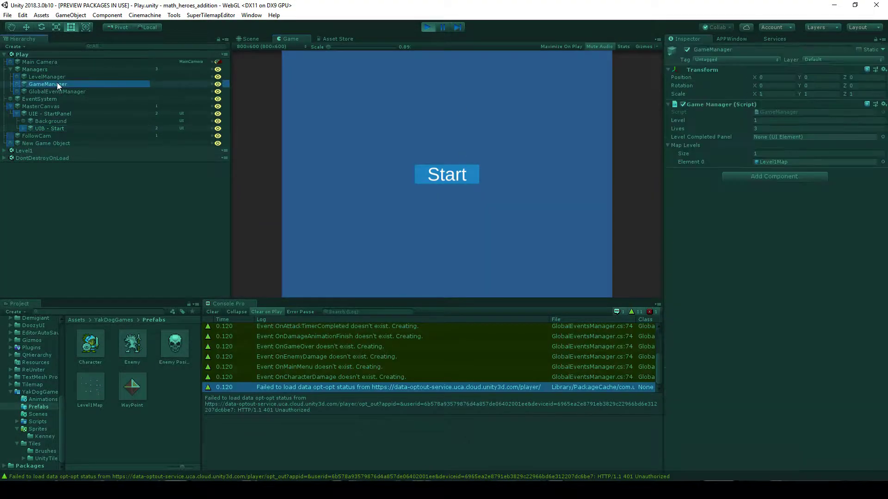
{"action": "left_click", "coordinate": [38, 62]}
{"action": "left_click", "coordinate": [427, 27]}
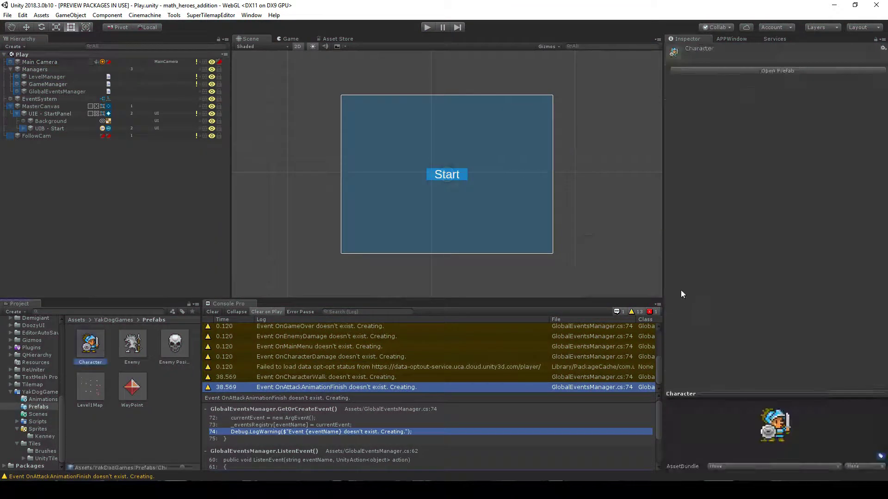
{"action": "key", "text": "ctrl+p"}
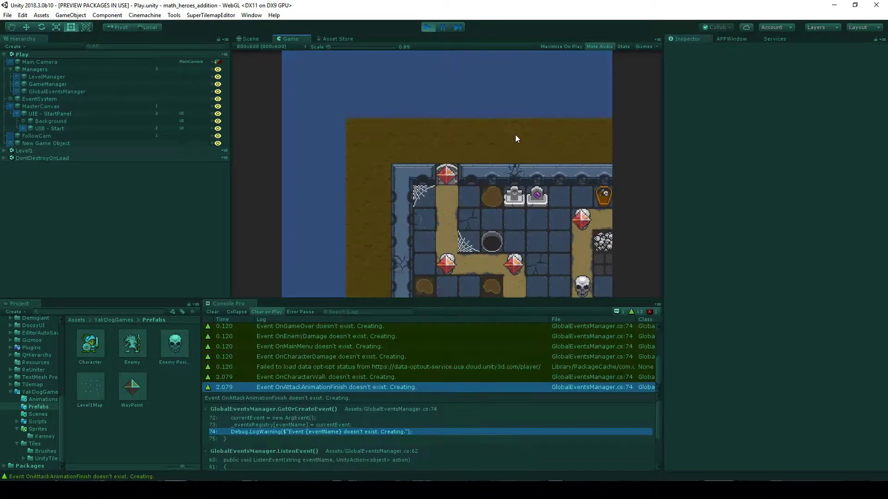
{"action": "left_click", "coordinate": [18, 213]}
{"action": "double_click", "coordinate": [59, 224]}
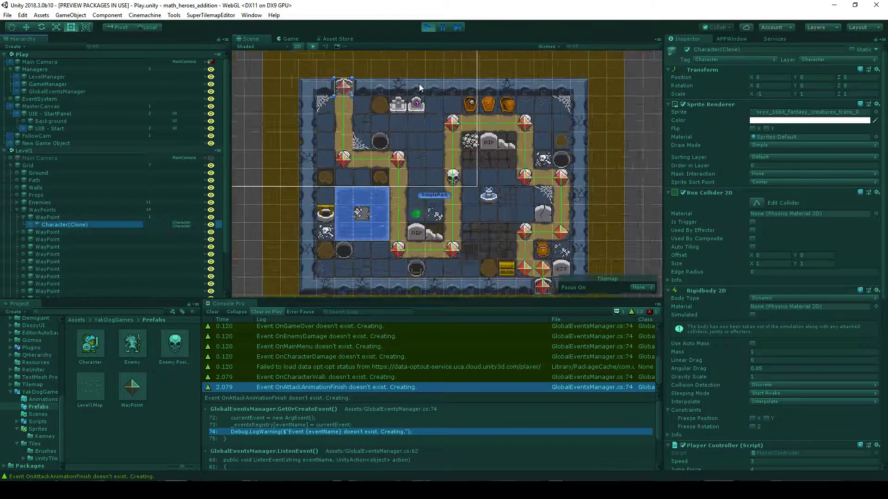
Set the Character prefab's Sprite Renderer sorting layer to Character and test via the Start button.
{"action": "left_click", "coordinate": [763, 158]}
{"action": "left_click", "coordinate": [428, 27]}
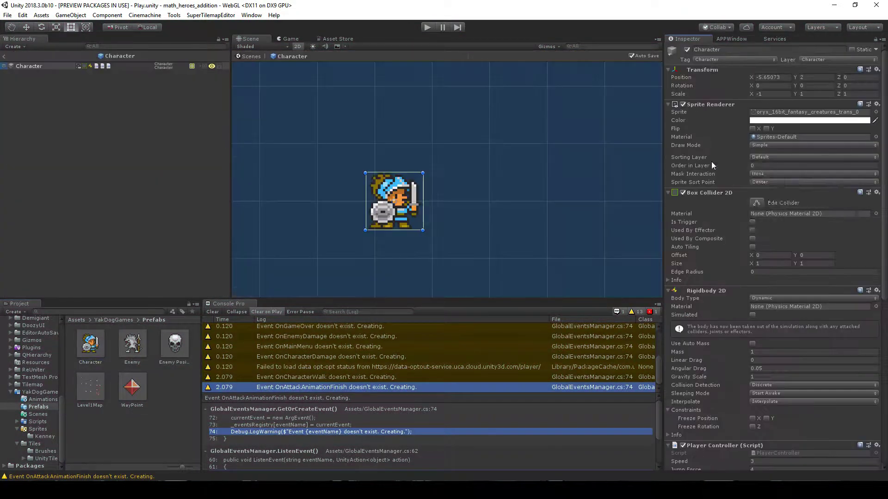
{"action": "left_click", "coordinate": [763, 158]}
{"action": "left_click", "coordinate": [777, 197]}
{"action": "left_click", "coordinate": [428, 27]}
{"action": "left_click", "coordinate": [441, 176]}
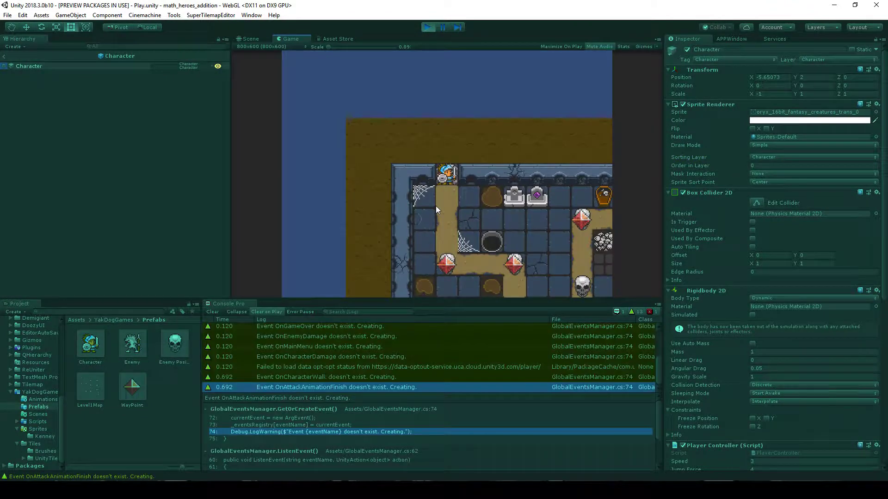
{"action": "left_click", "coordinate": [41, 65]}
{"action": "key", "text": "ctrl+p"}
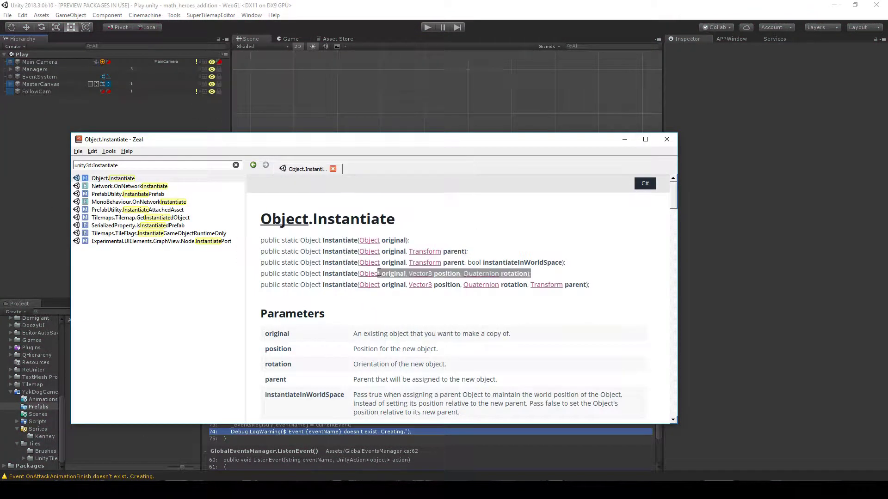
Spawn the character at _startingPosition.position with Quaternion.identity and check its placement in play.
{"action": "left_click_drag", "start_coordinate": [379, 273], "coordinate": [323, 273]}
{"action": "scroll", "coordinate": [471, 319], "scroll_direction": "down", "scroll_amount": 1}
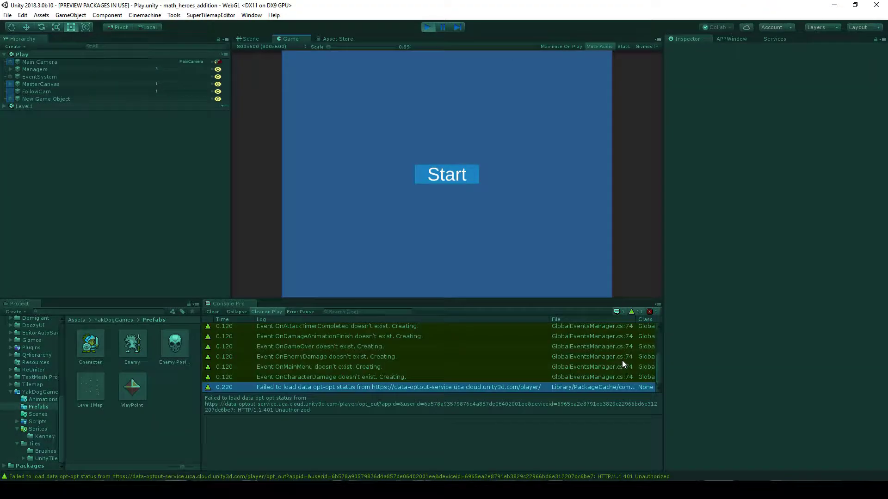
{"action": "left_click", "coordinate": [467, 171]}
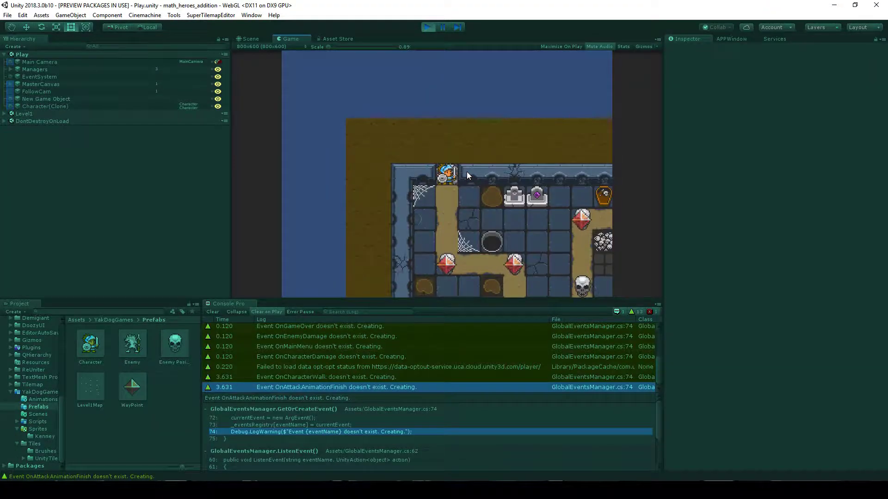
{"action": "left_click", "coordinate": [48, 107]}
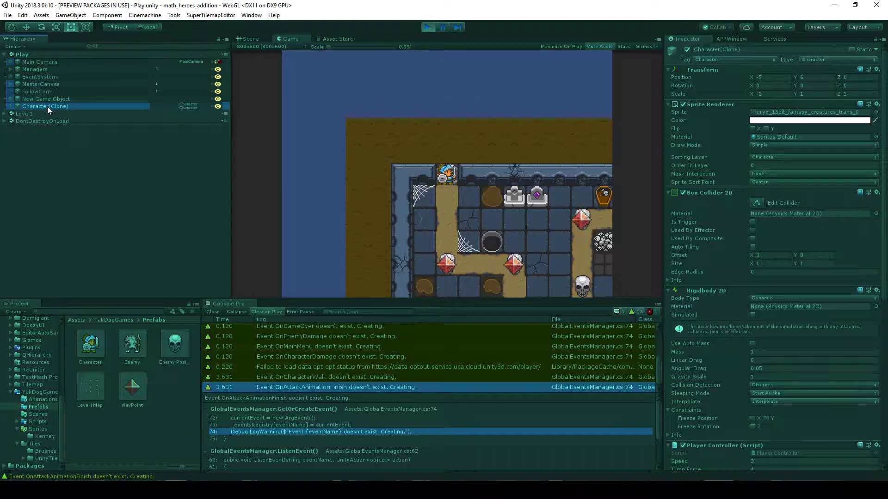
{"action": "key", "text": "ctrl+p"}
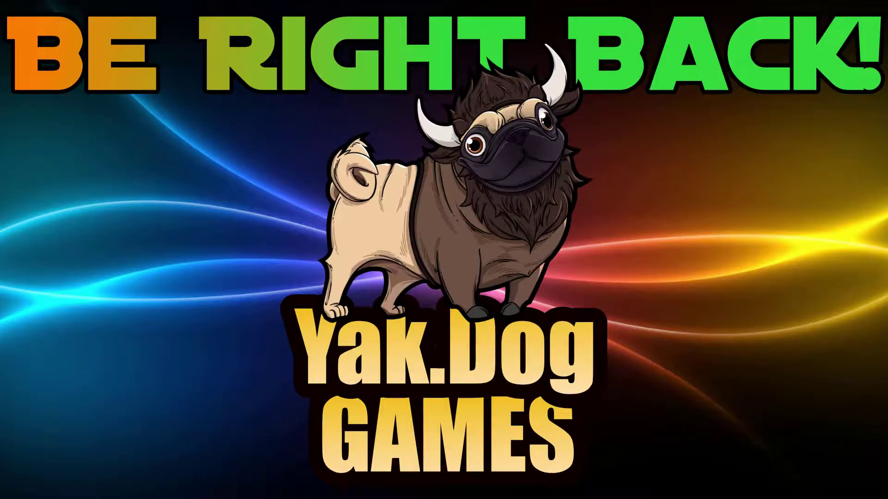
Sort the Downloads folder by type and select GameOverAnim.mp4 and the technology video.
{"action": "key", "text": "alt+Tab"}
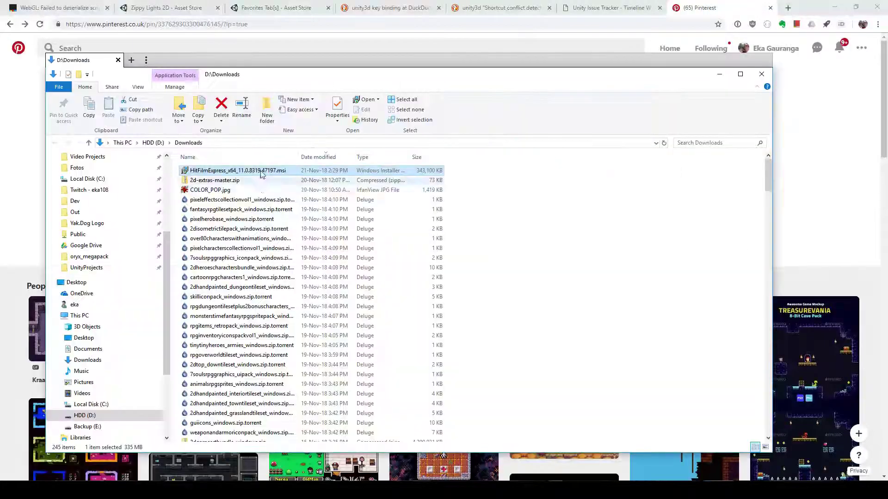
{"action": "scroll", "coordinate": [341, 344], "scroll_direction": "down", "scroll_amount": 10}
{"action": "scroll", "coordinate": [342, 345], "scroll_direction": "up", "scroll_amount": 10}
{"action": "scroll", "coordinate": [341, 345], "scroll_direction": "down", "scroll_amount": 5}
{"action": "scroll", "coordinate": [342, 345], "scroll_direction": "down", "scroll_amount": 8}
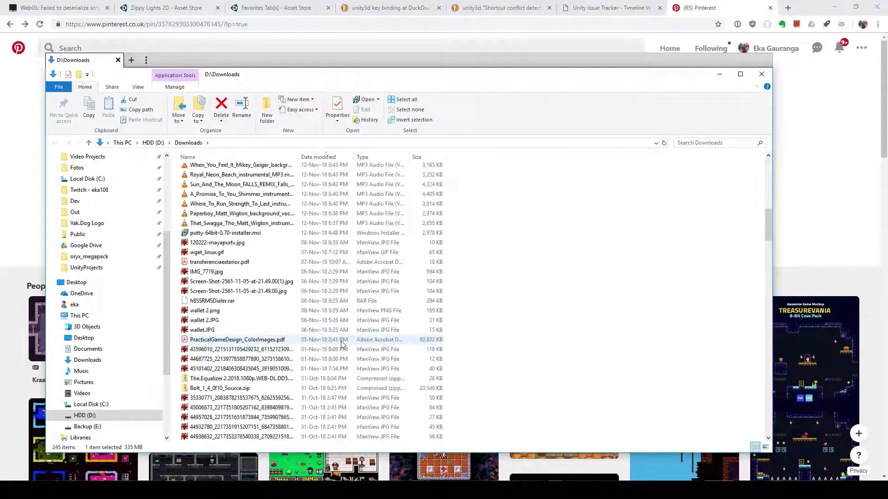
{"action": "left_click", "coordinate": [363, 157]}
{"action": "left_click", "coordinate": [221, 253]}
{"action": "left_click", "coordinate": [270, 263]}
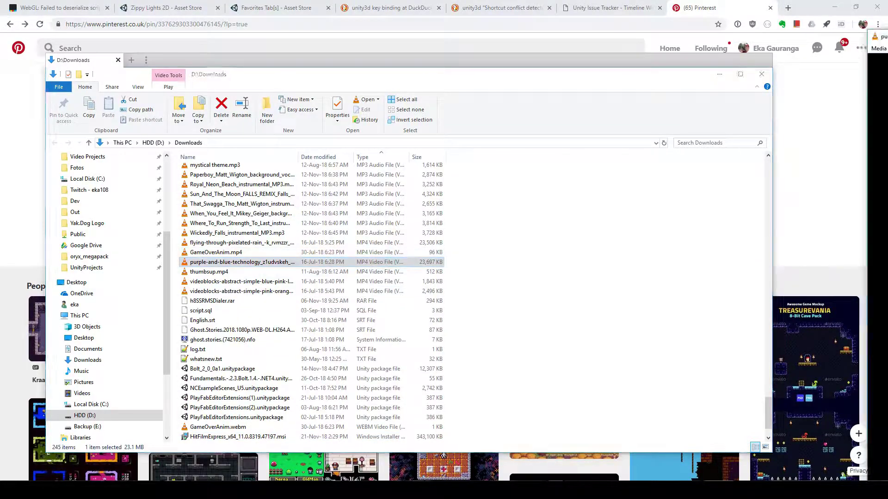
{"action": "scroll", "coordinate": [270, 319], "scroll_direction": "down", "scroll_amount": 5}
{"action": "key", "text": "alt+Tab"}
Open videoblocks.com's My Downloads list, then choose HitFilm's 1080p Full HD @ 24 fps template.
{"action": "key", "text": "ctrl+t"}
{"action": "type", "text": "videoblocks.com"}
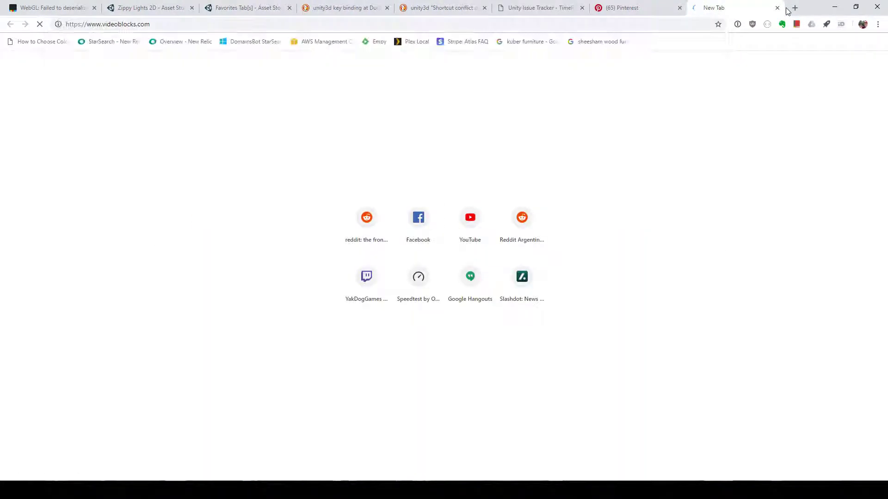
{"action": "key", "text": "Return"}
{"action": "left_click", "coordinate": [800, 90]}
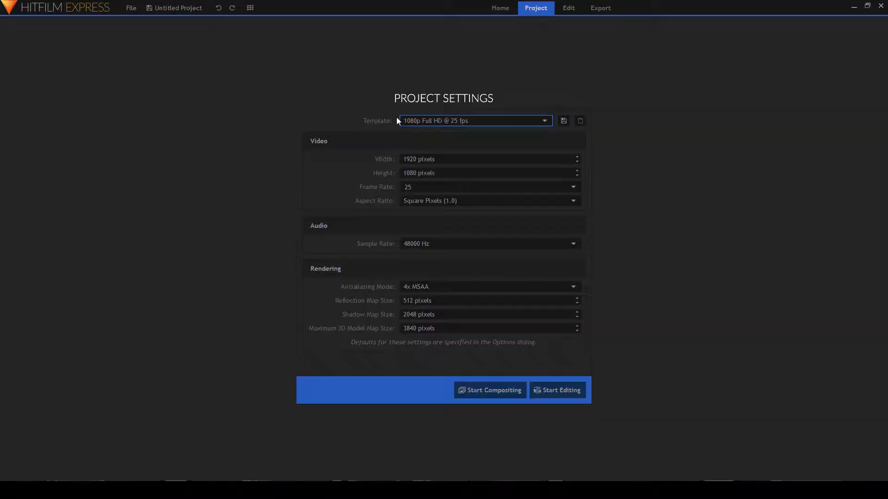
{"action": "left_click", "coordinate": [485, 121]}
{"action": "left_click", "coordinate": [412, 207]}
Keep the 48000 Hz sample rate and place the colour-bars clip at the timeline start.
{"action": "left_click", "coordinate": [490, 244]}
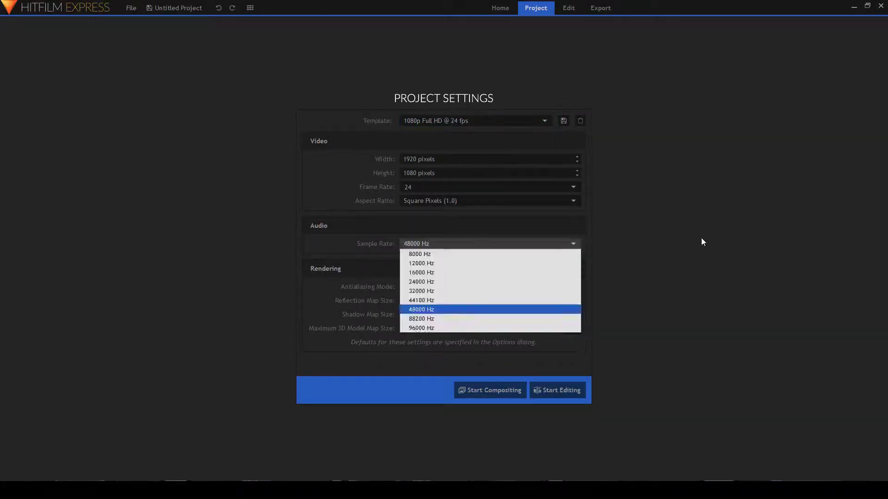
{"action": "left_click", "coordinate": [701, 238]}
{"action": "left_click", "coordinate": [559, 390]}
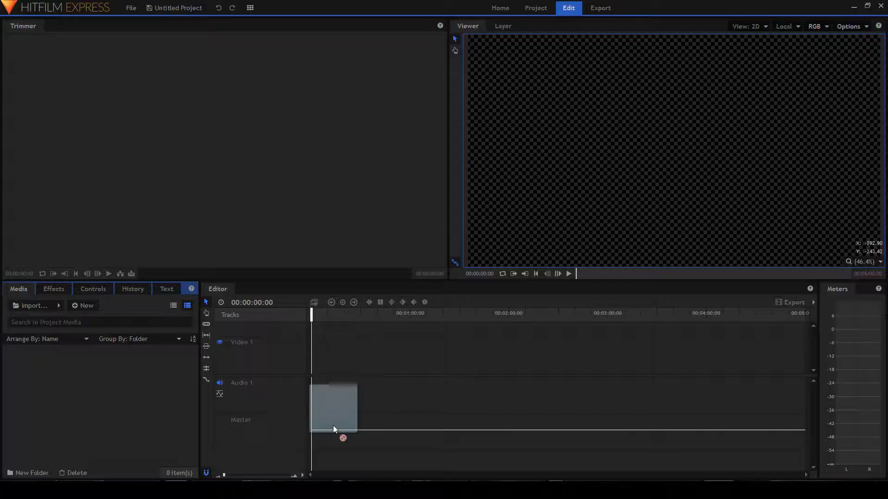
{"action": "left_click_drag", "start_coordinate": [332, 425], "coordinate": [324, 407]}
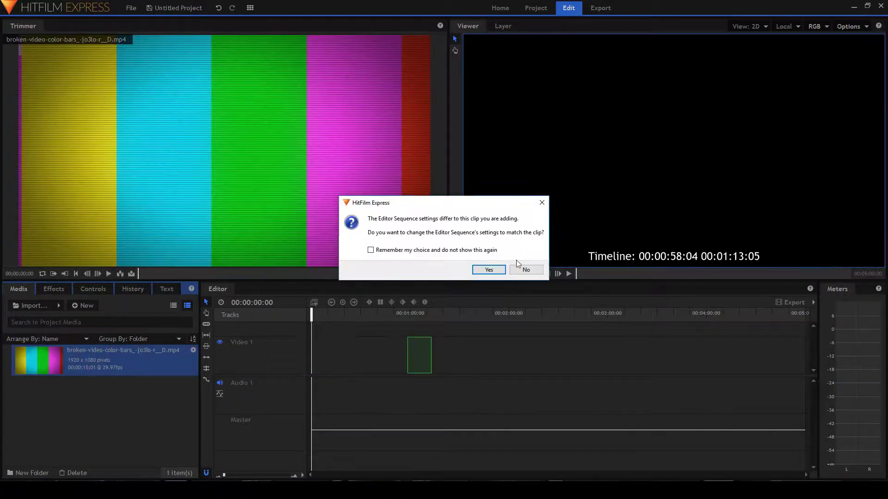
{"action": "left_click", "coordinate": [519, 265]}
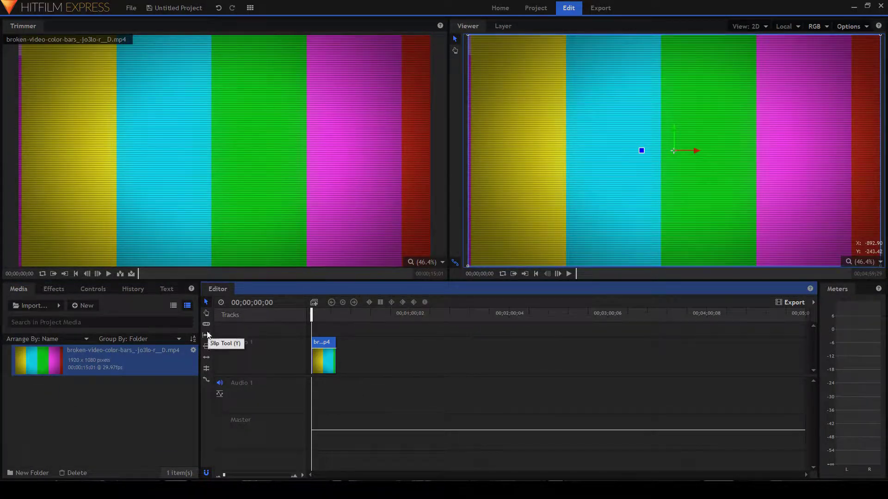
{"action": "left_click", "coordinate": [426, 338]}
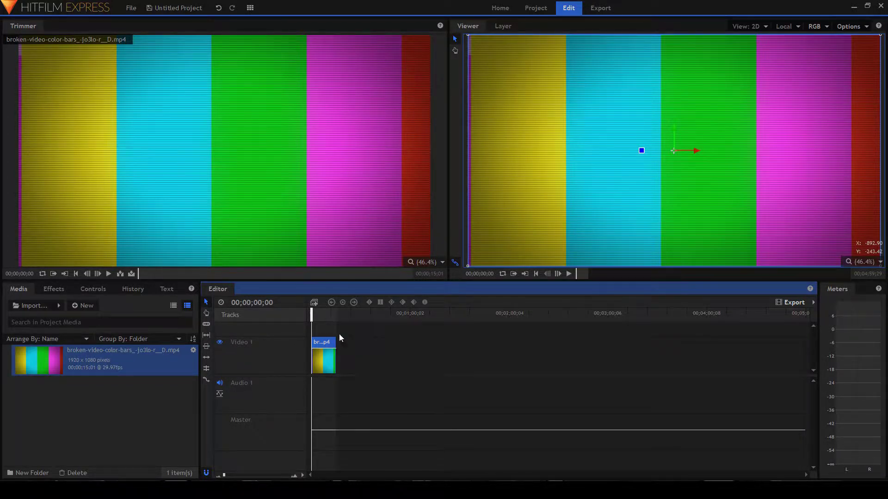
Add the Yak.Dog logo above the colour bars, move it up, and try a blend mode.
{"action": "left_click", "coordinate": [578, 274]}
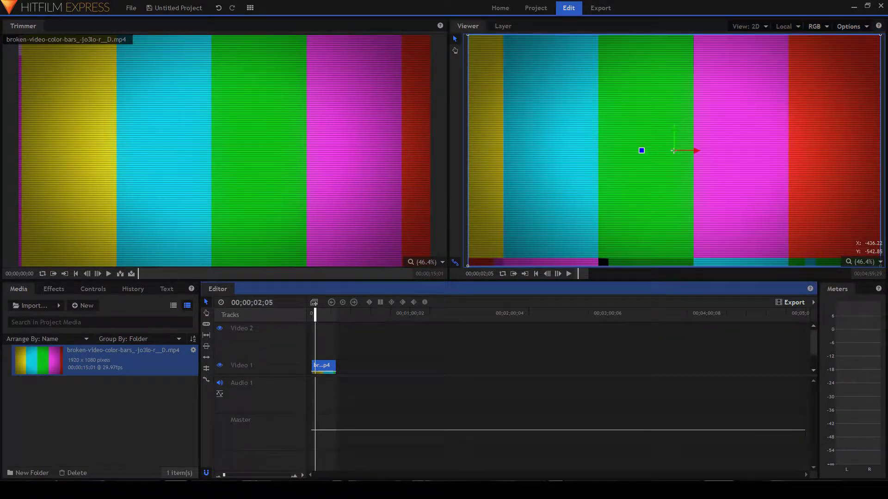
{"action": "left_click_drag", "start_coordinate": [39, 391], "coordinate": [324, 337]}
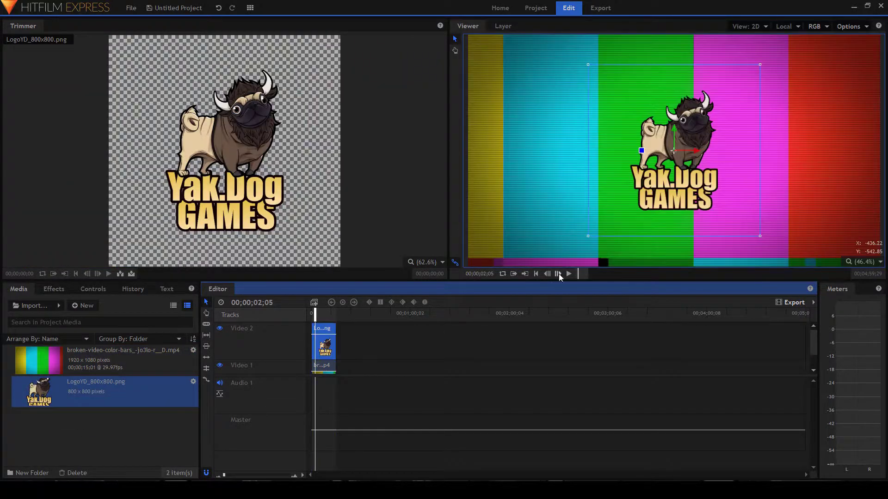
{"action": "left_click", "coordinate": [582, 274]}
{"action": "left_click_drag", "start_coordinate": [673, 132], "coordinate": [673, 88]}
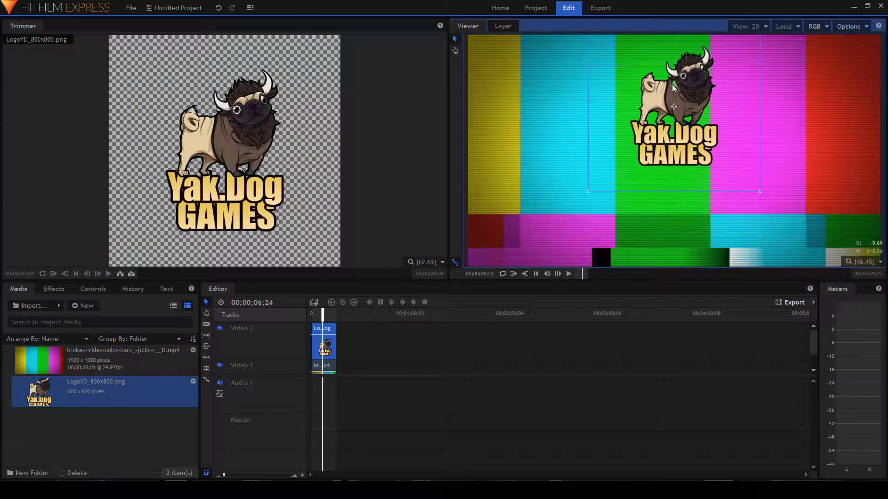
{"action": "right_click", "coordinate": [325, 351]}
{"action": "mouse_move", "coordinate": [416, 214]}
{"action": "left_click", "coordinate": [452, 217]}
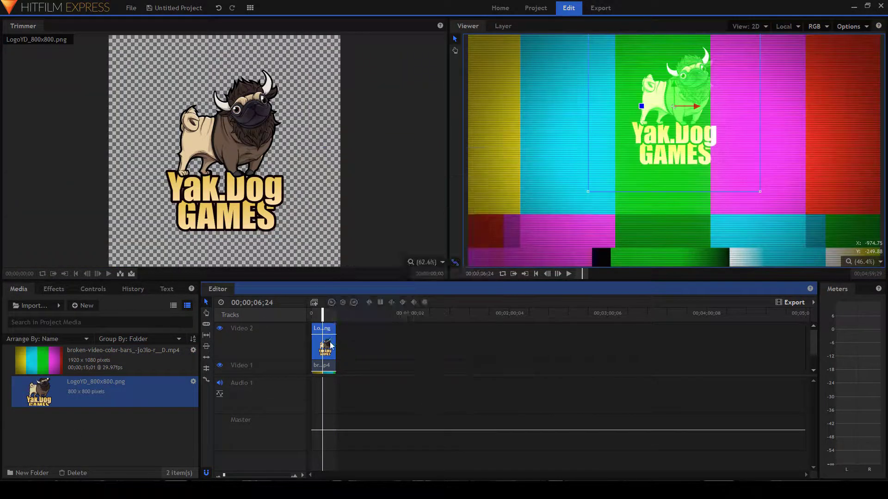
Enlarge the logo and give it the Exclusion blend mode.
{"action": "right_click", "coordinate": [325, 344]}
{"action": "mouse_move", "coordinate": [351, 152]}
{"action": "left_click", "coordinate": [451, 153]}
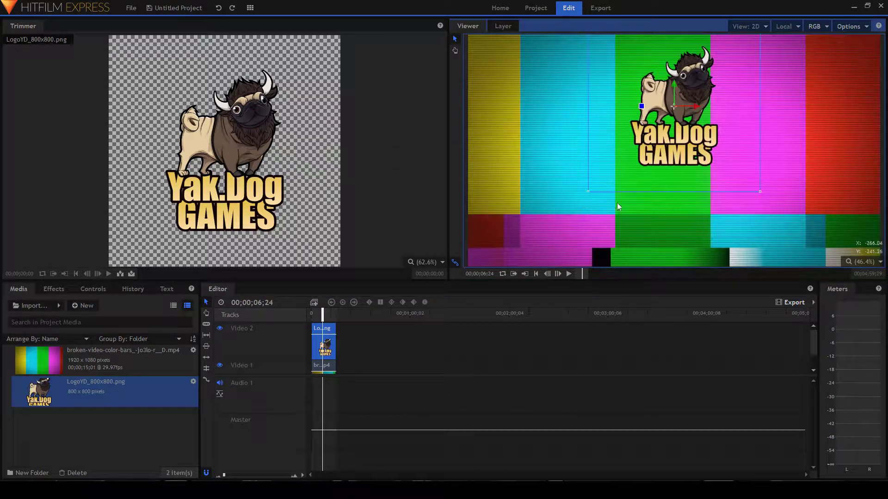
{"action": "left_click_drag", "start_coordinate": [587, 193], "coordinate": [562, 228]}
{"action": "right_click", "coordinate": [332, 345]}
{"action": "left_click", "coordinate": [476, 262]}
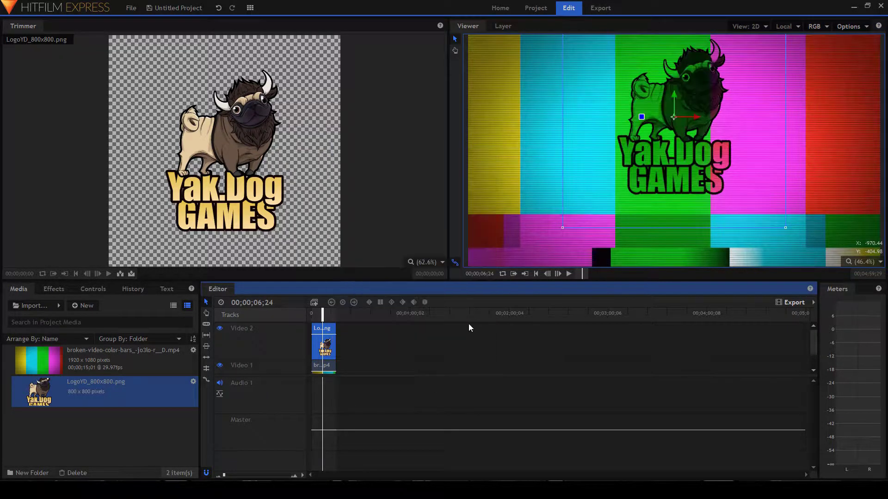
Copy the colour-bars clip onto a third track and blend it over the logo.
{"action": "right_click", "coordinate": [328, 419]}
{"action": "left_click_drag", "start_coordinate": [324, 420], "coordinate": [326, 344]}
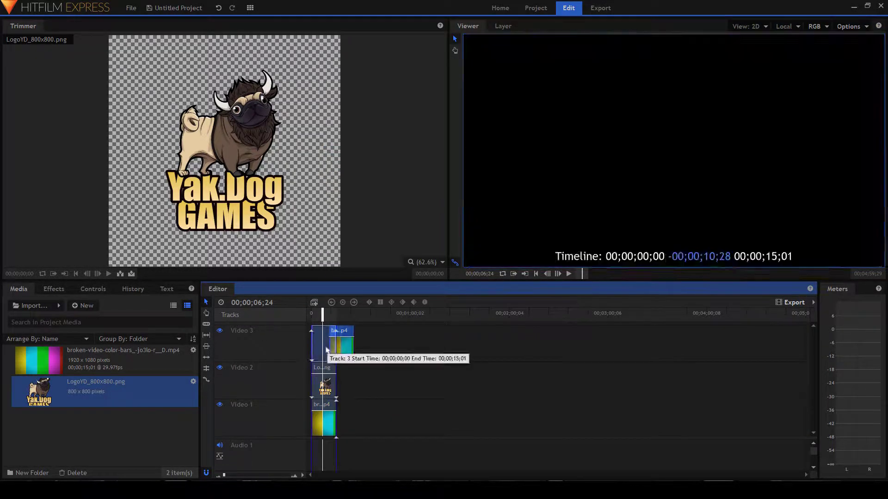
{"action": "left_click_drag", "start_coordinate": [224, 475], "coordinate": [233, 475]}
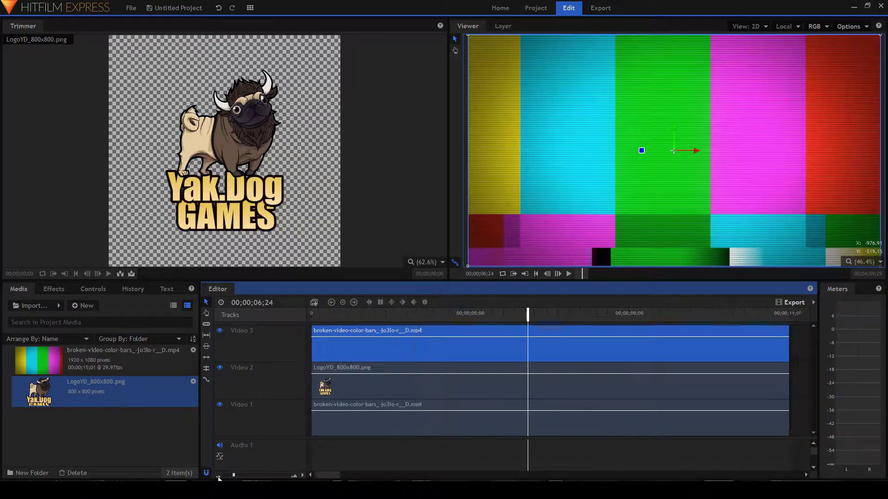
{"action": "right_click", "coordinate": [383, 345]}
{"action": "mouse_move", "coordinate": [453, 156]}
{"action": "left_click", "coordinate": [518, 157]}
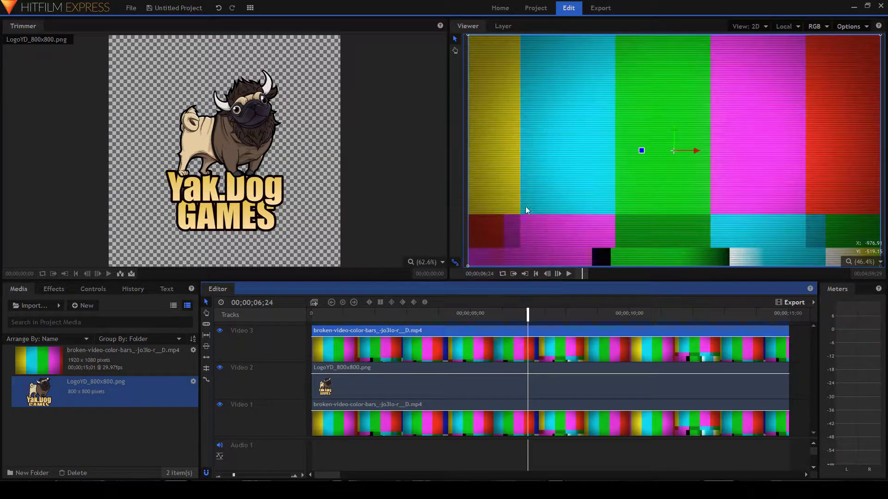
Play back the layered video and park the playhead about three seconds in.
{"action": "key", "text": "space"}
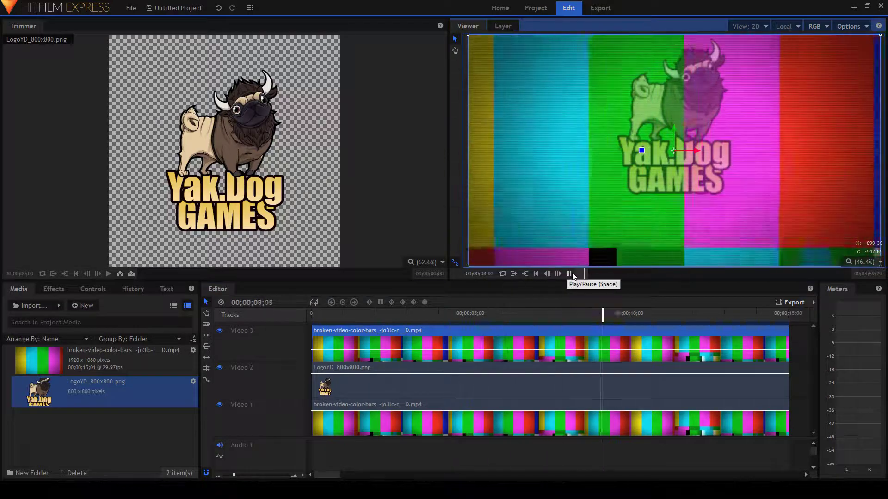
{"action": "left_click", "coordinate": [569, 274]}
{"action": "left_click", "coordinate": [536, 274]}
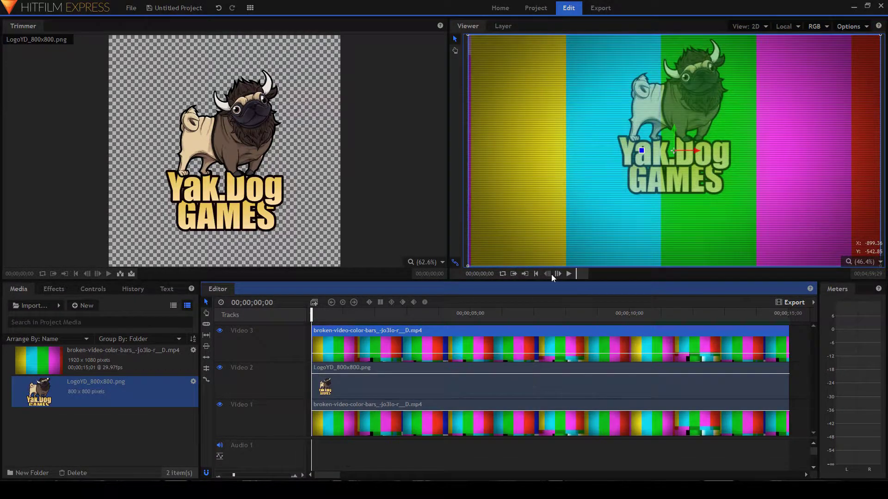
{"action": "left_click", "coordinate": [554, 275]}
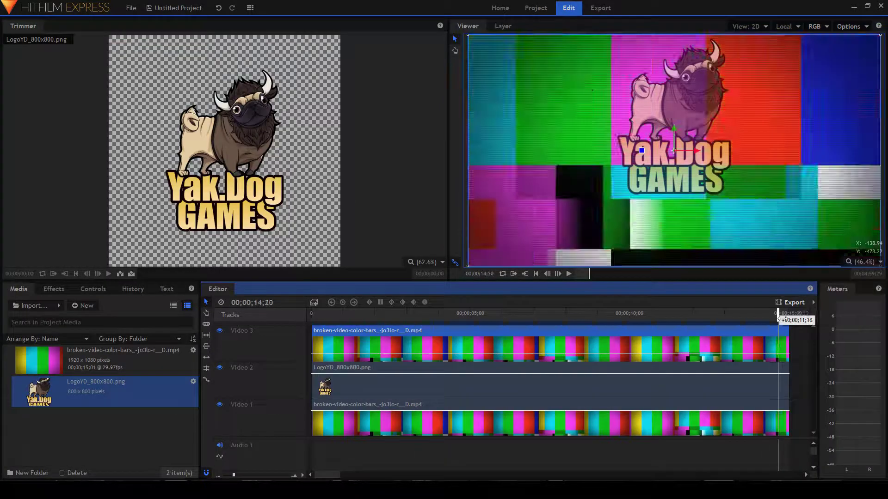
Queue the whole Editor timeline with Export Contents and start the YouTube 1080p HD MP4 export.
{"action": "left_click", "coordinate": [757, 314]}
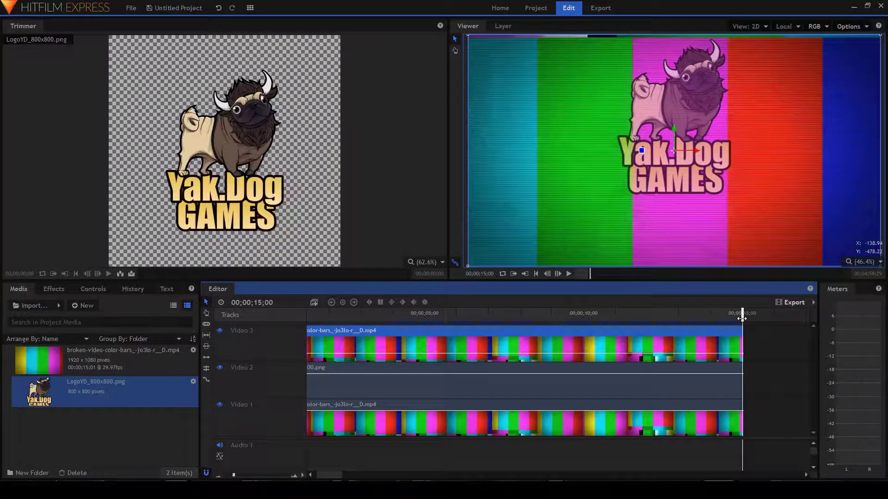
{"action": "left_click", "coordinate": [536, 274]}
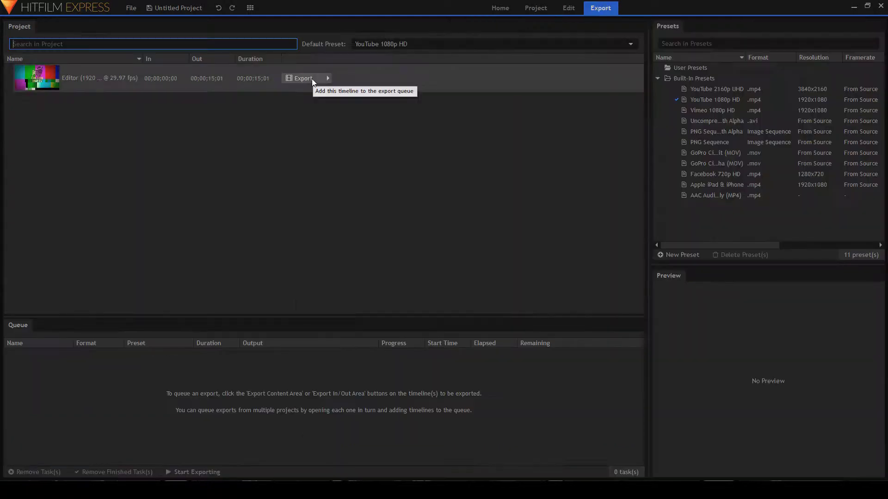
{"action": "left_click_drag", "start_coordinate": [745, 57], "coordinate": [774, 57]}
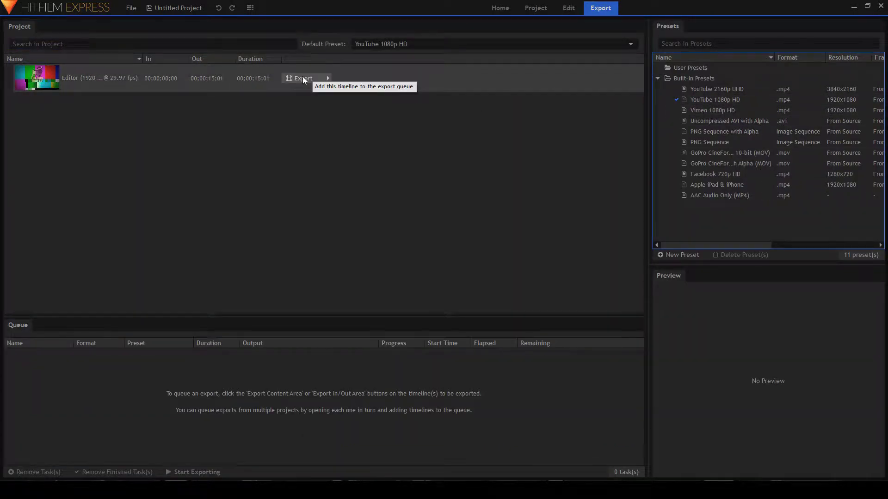
{"action": "left_click", "coordinate": [328, 78]}
{"action": "left_click", "coordinate": [352, 88]}
{"action": "left_click", "coordinate": [197, 472]}
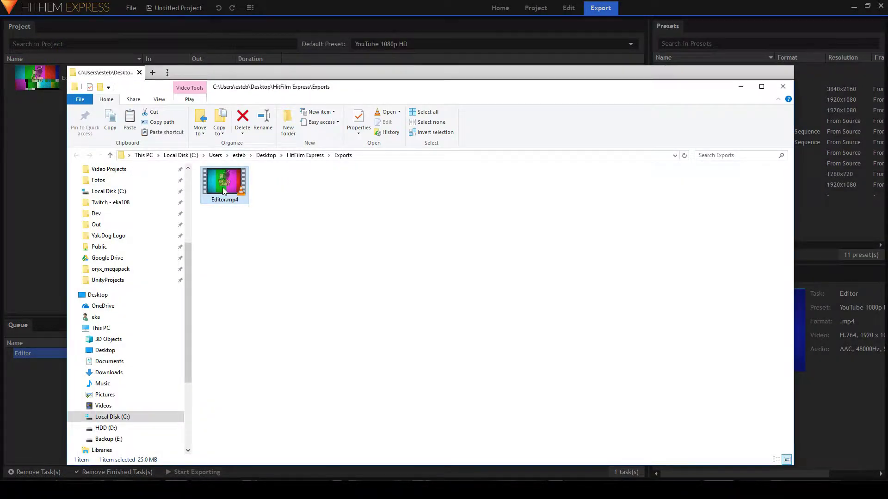
Move the exported Editor.mp4 into the D:\Video Projects folder.
{"action": "key", "text": "ctrl+x"}
{"action": "left_click", "coordinate": [109, 169]}
{"action": "right_click", "coordinate": [284, 418]}
{"action": "left_click", "coordinate": [199, 244]}
Rename the pasted video to YD Intermission Video.mp4.
{"action": "left_click", "coordinate": [242, 347]}
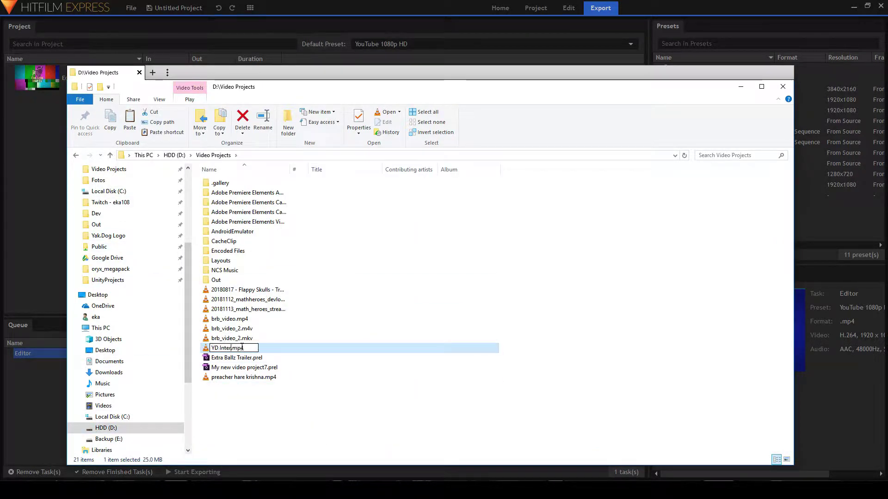
{"action": "type", "text": "mission Video"}
{"action": "key", "text": "Return"}
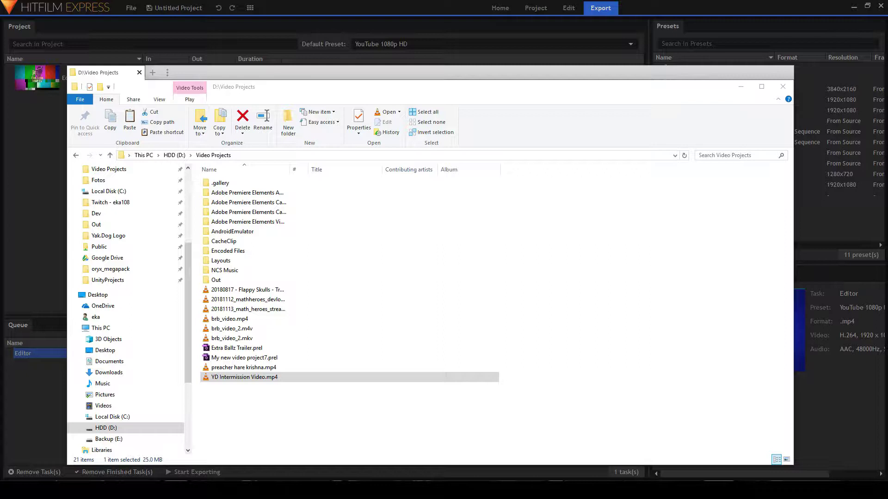
Preview several fonts in the Pick a Font list, then close the font chooser.
{"action": "key", "text": "Down"}
{"action": "key", "text": "Down"}
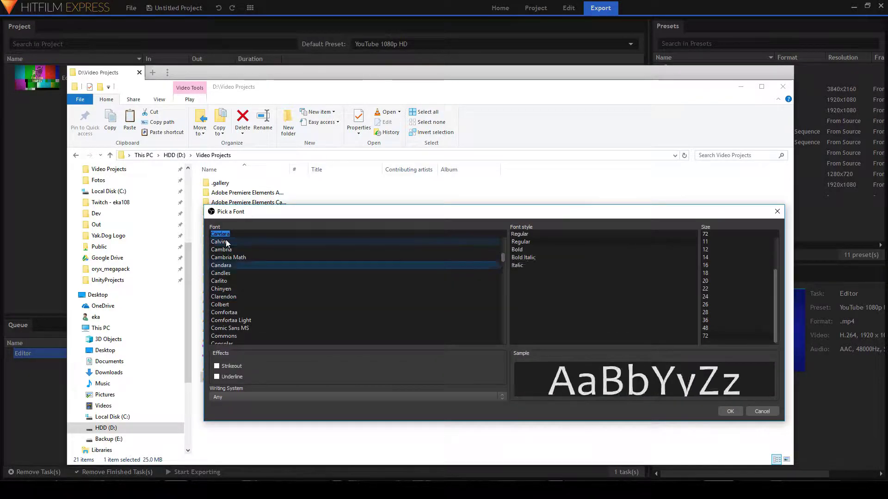
{"action": "key", "text": "Down"}
{"action": "key", "text": "Down"}
{"action": "key", "text": "Down"}
{"action": "key", "text": "Down"}
{"action": "key", "text": "Down"}
{"action": "key", "text": "Down"}
{"action": "key", "text": "Down"}
{"action": "key", "text": "Down"}
{"action": "key", "text": "Down"}
{"action": "key", "text": "Down"}
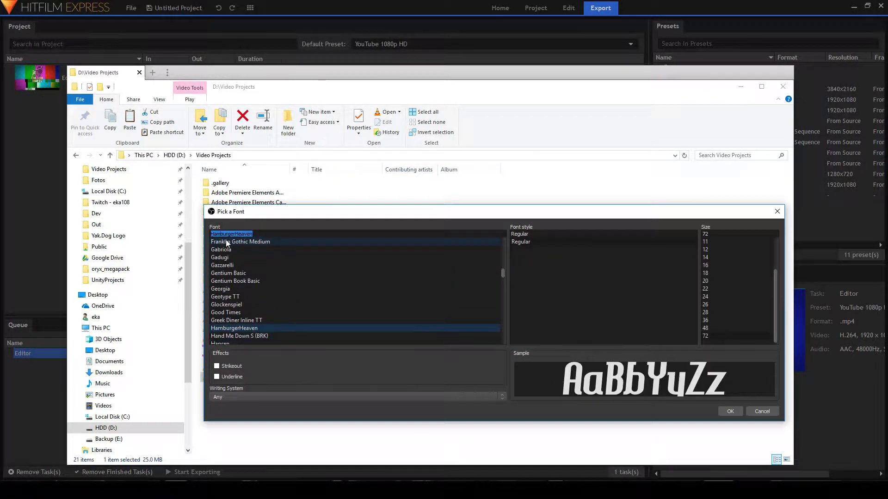
{"action": "key", "text": "Down"}
{"action": "key", "text": "Down"}
{"action": "key", "text": "Down"}
{"action": "key", "text": "Down"}
{"action": "key", "text": "Down"}
{"action": "key", "text": "Down"}
{"action": "scroll", "coordinate": [226, 241], "scroll_direction": "down", "scroll_amount": 1}
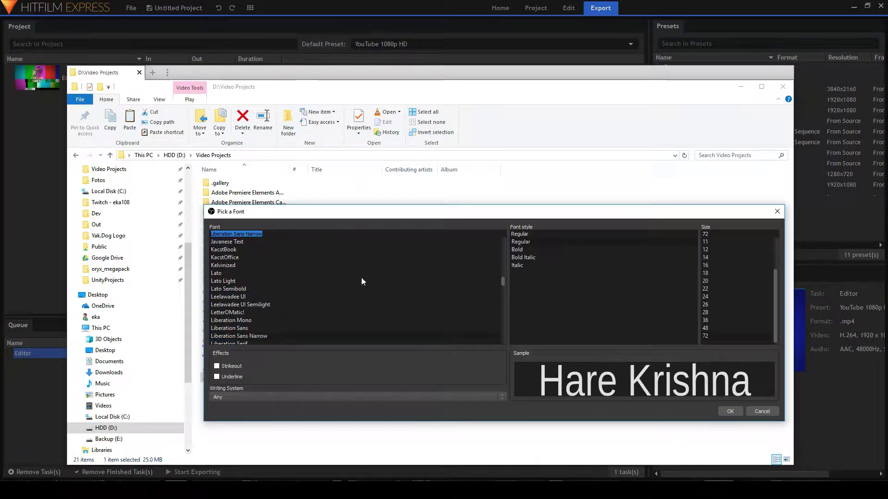
{"action": "left_click", "coordinate": [240, 266]}
{"action": "key", "text": "Return"}
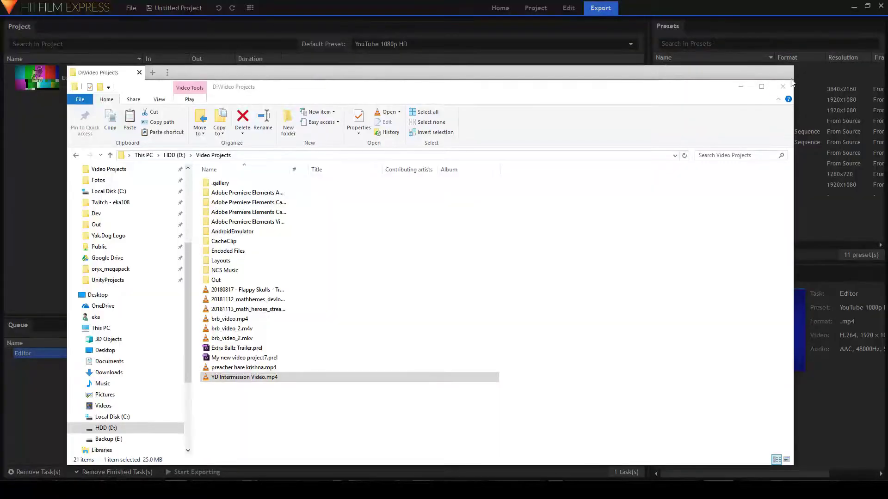
Close the file browser and the Storyblocks downloads tab, then load hitfilm.com in a new tab.
{"action": "left_click", "coordinate": [782, 87]}
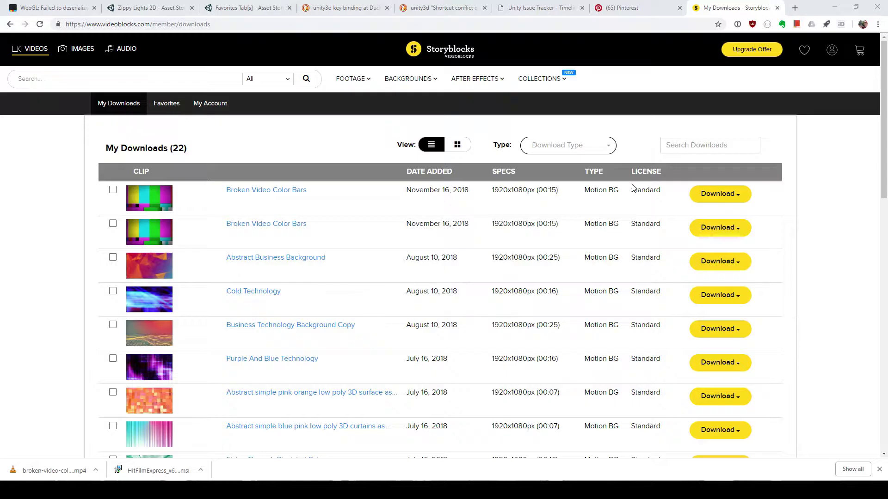
{"action": "key", "text": "ctrl+w"}
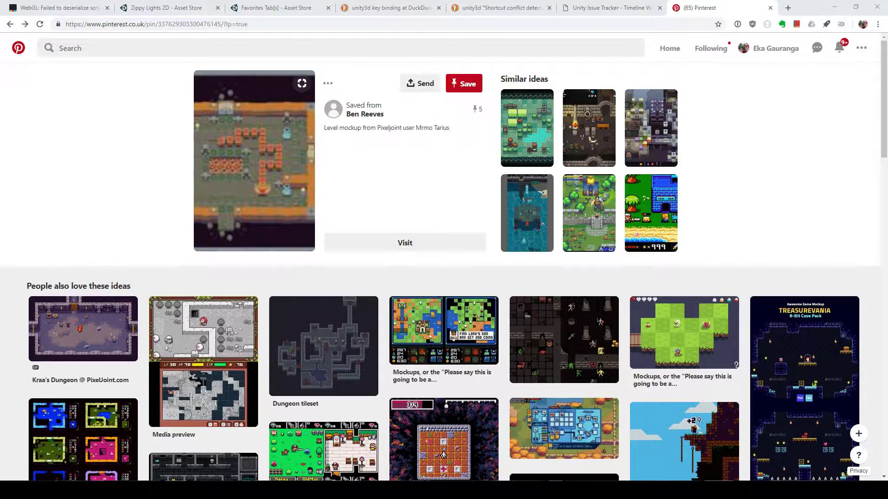
{"action": "key", "text": "ctrl+t"}
{"action": "type", "text": "hitfilm.com"}
{"action": "key", "text": "Return"}
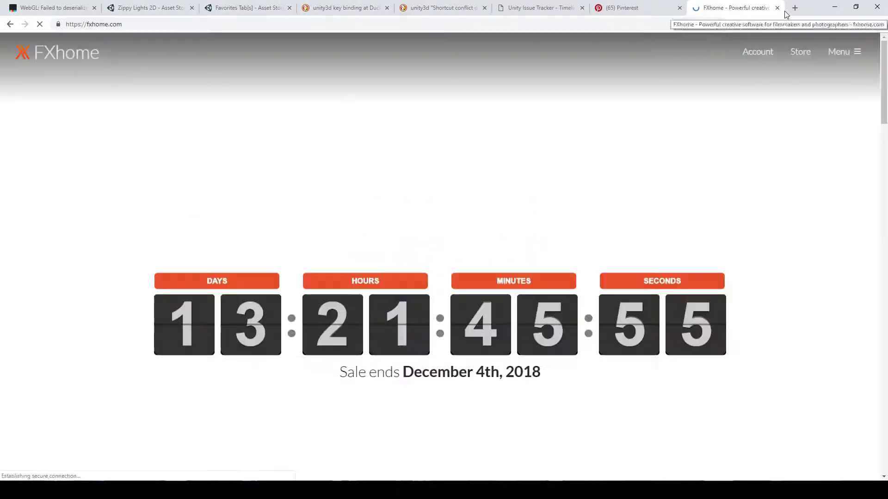
Open the HitFilm Express product page from the site footer and scroll through it.
{"action": "scroll", "coordinate": [471, 406], "scroll_direction": "down", "scroll_amount": 15}
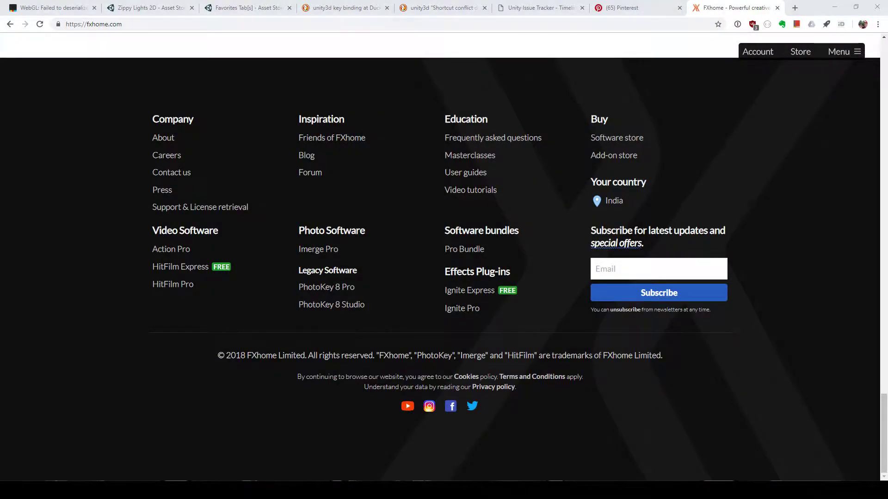
{"action": "left_click", "coordinate": [182, 268]}
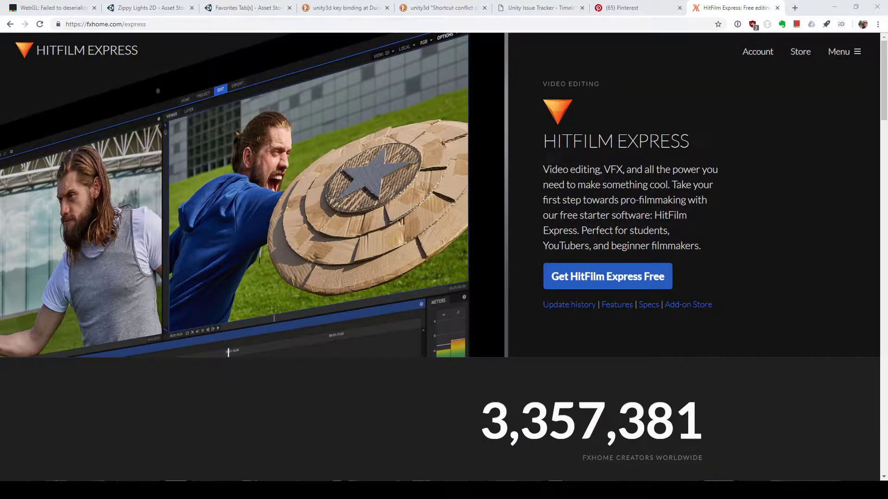
{"action": "scroll", "coordinate": [452, 301], "scroll_direction": "down", "scroll_amount": 10}
{"action": "scroll", "coordinate": [452, 301], "scroll_direction": "down", "scroll_amount": 15}
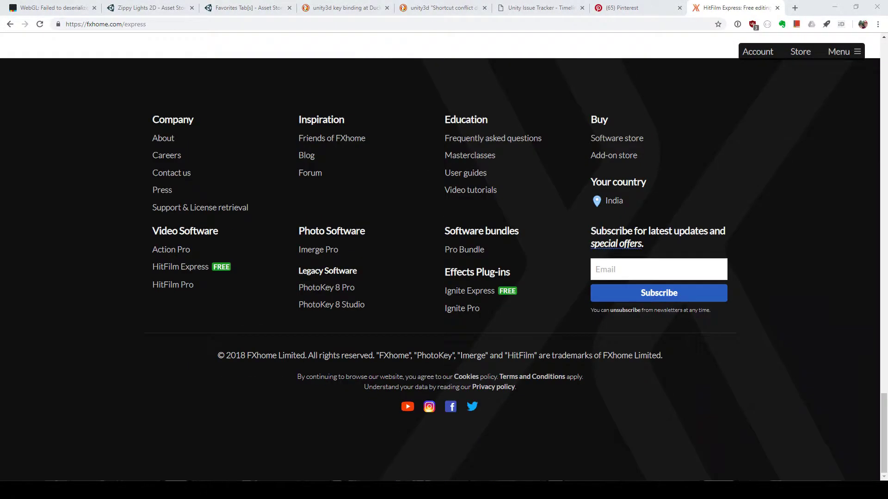
{"action": "key", "text": "alt+Tab"}
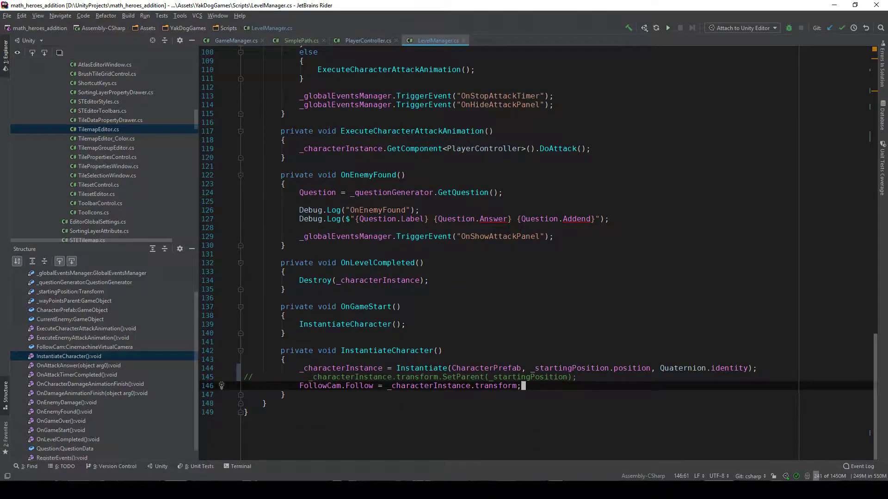
Create a new C# script named PathWalker in the Scripts folder.
{"action": "scroll", "coordinate": [40, 441], "scroll_direction": "down", "scroll_amount": 1}
{"action": "left_click", "coordinate": [38, 422]}
{"action": "right_click", "coordinate": [144, 392]}
{"action": "left_click", "coordinate": [335, 143]}
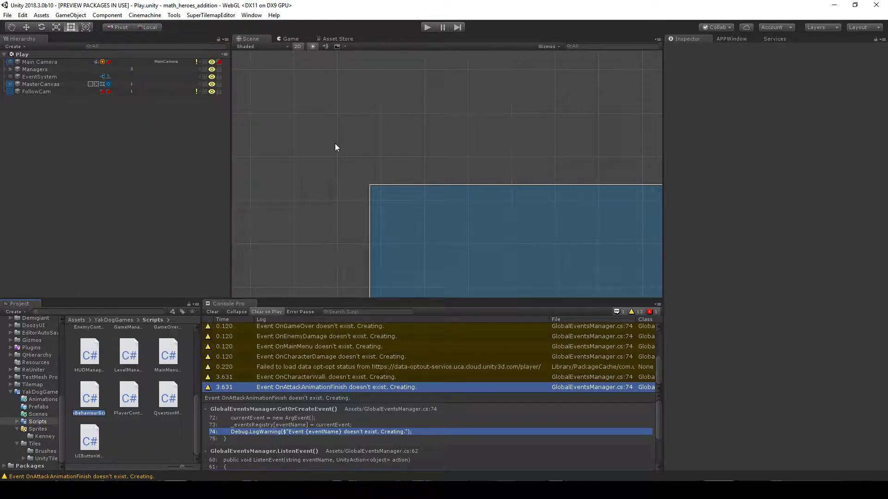
{"action": "type", "text": "PathWalker"}
{"action": "key", "text": "Return"}
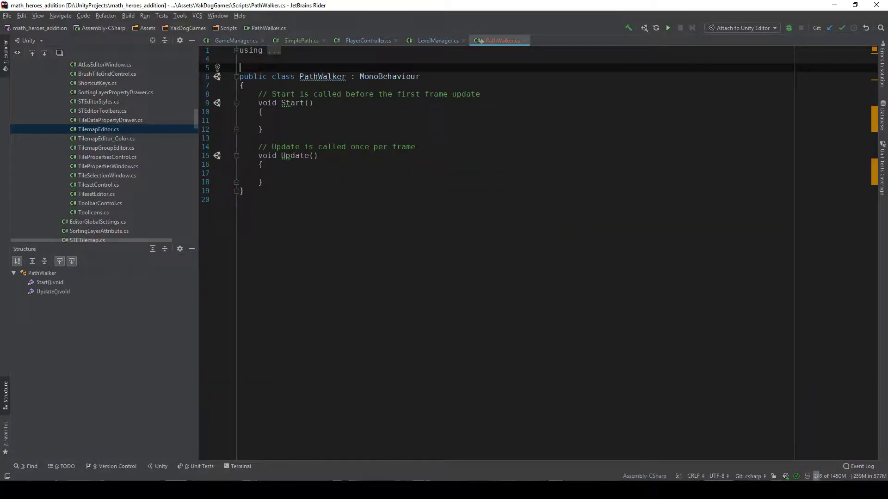
Wrap PathWalker in namespace YakDogGames and add a public void Init(GameObject path) method.
{"action": "type", "text": "namespace YakDogGames"}
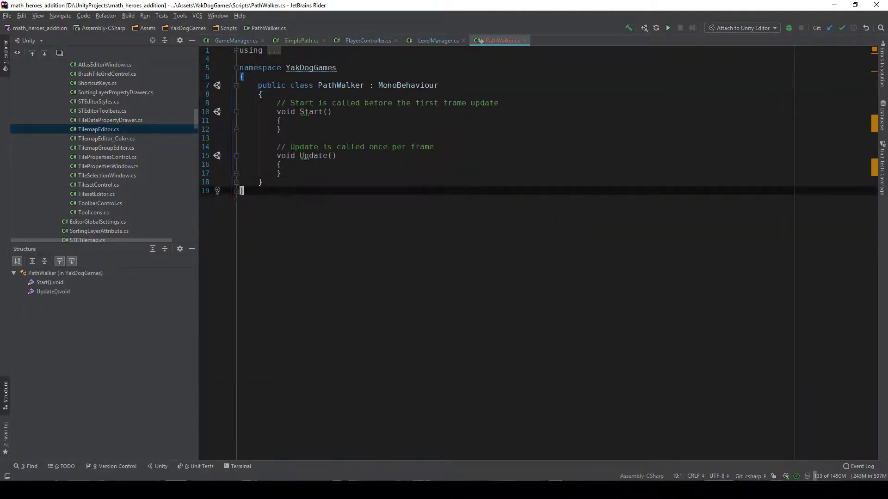
{"action": "type", "text": "{public void Init(GameObject "}
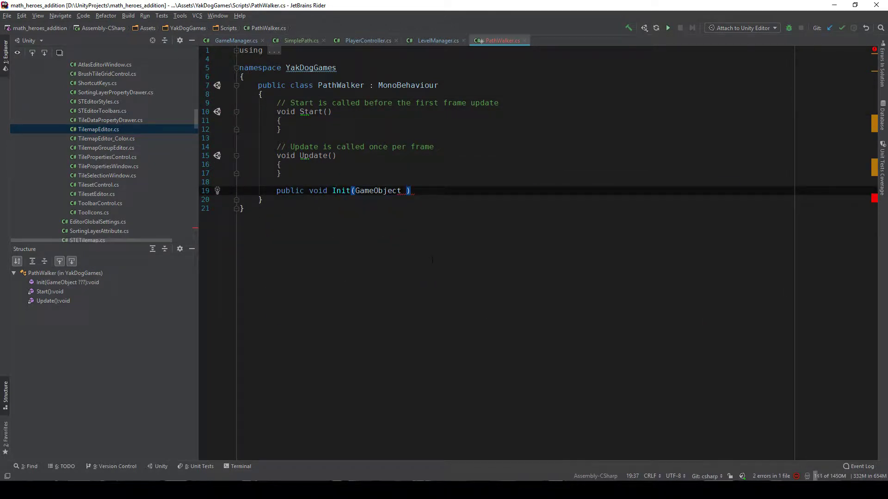
{"action": "type", "text": "path"}
{"action": "key", "text": "Return"}
{"action": "type", "text": "{"}
Open the Character prefab, open its PathWalker script, and return to LevelManager in Rider.
{"action": "key", "text": "alt+Tab"}
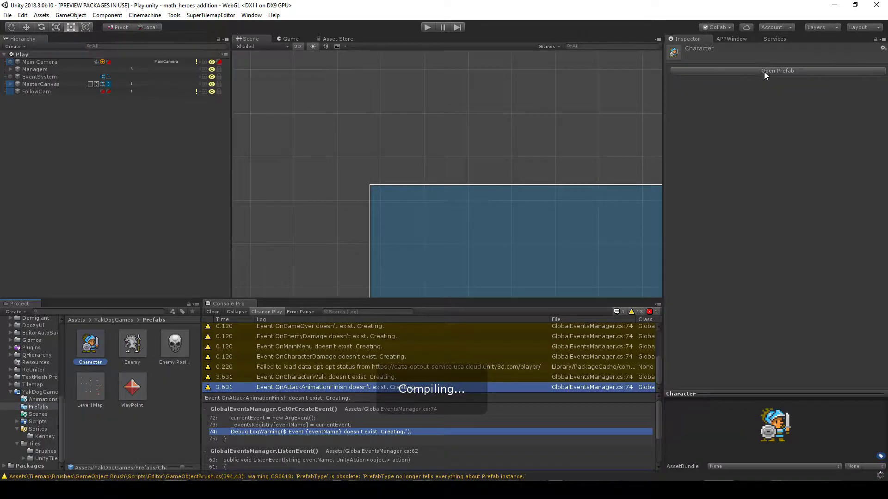
{"action": "left_click", "coordinate": [764, 74]}
{"action": "scroll", "coordinate": [760, 457], "scroll_direction": "down", "scroll_amount": 10}
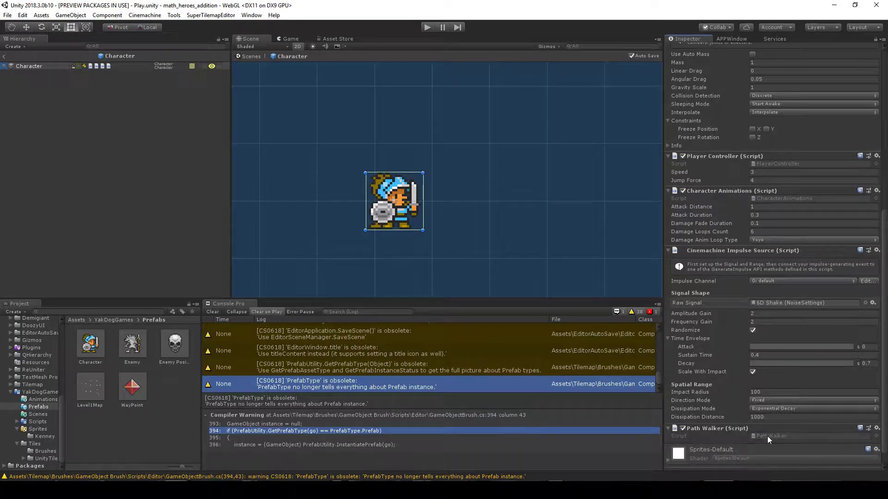
{"action": "double_click", "coordinate": [767, 436]}
{"action": "left_click", "coordinate": [440, 39]}
Call PathWalker Init(_wayPointsParent) on the character and search 'unity3d how to get list of children without for loop'.
{"action": "type", "text": "_characterInstance.GetC"}
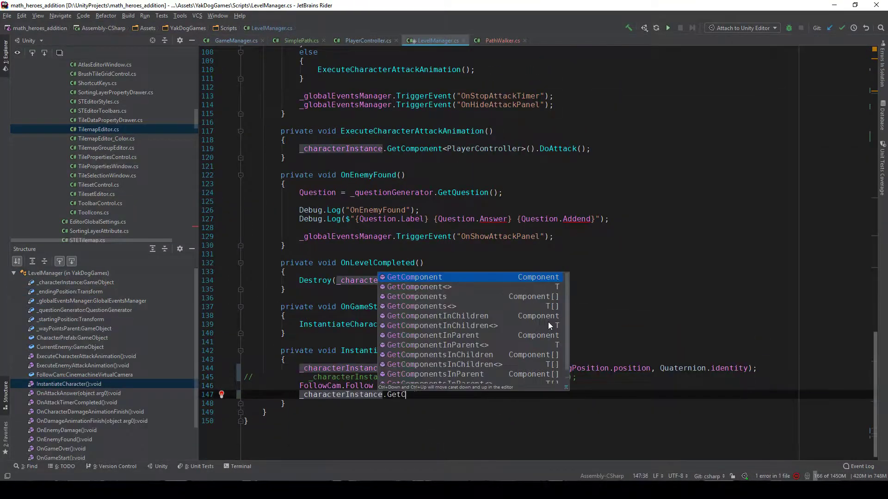
{"action": "type", "text": "omponent<PathWalker>().Init(_wayPointsParent);"}
{"action": "key", "text": "alt+Tab"}
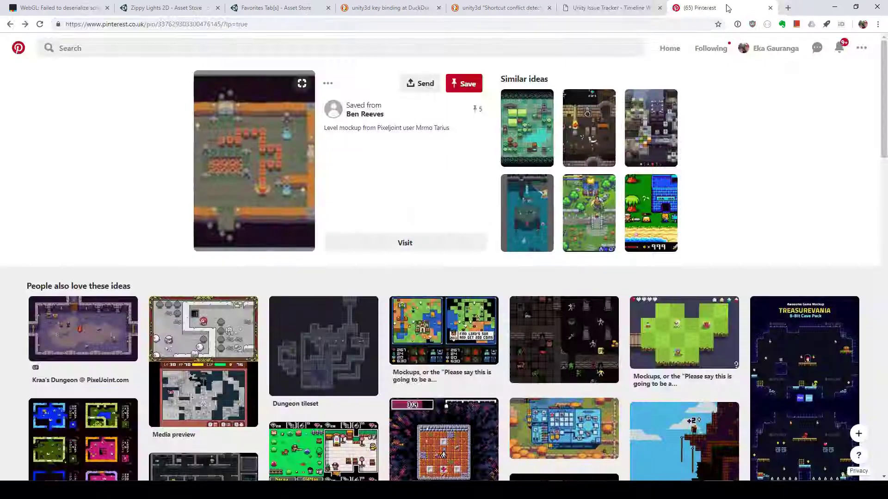
{"action": "key", "text": "ctrl+t"}
{"action": "type", "text": "unity3d how to get list of children without for loop"}
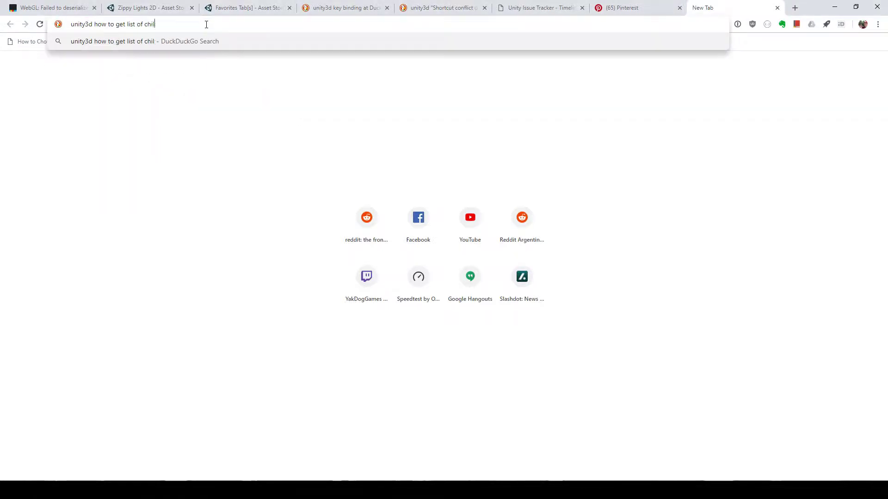
{"action": "key", "text": "Return"}
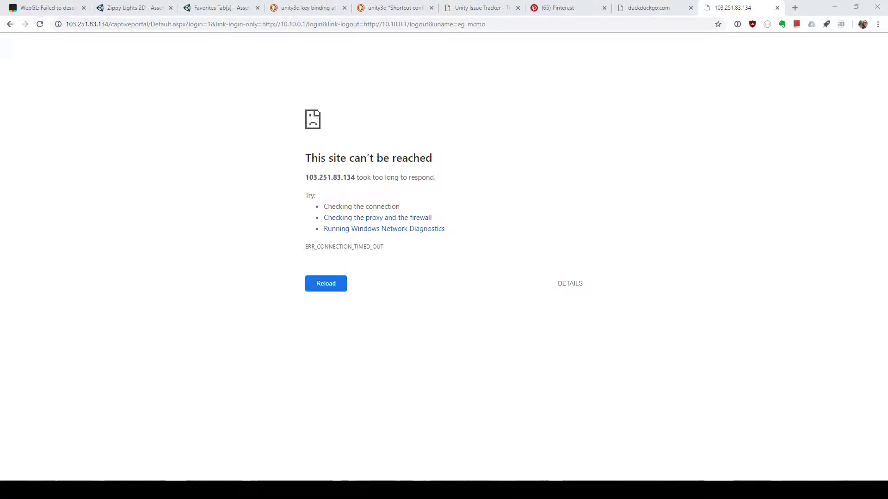
Load the local network login page at 10.10.0.1.
{"action": "left_click", "coordinate": [192, 24]}
{"action": "type", "text": "10.10.0.1"}
{"action": "key", "text": "Return"}
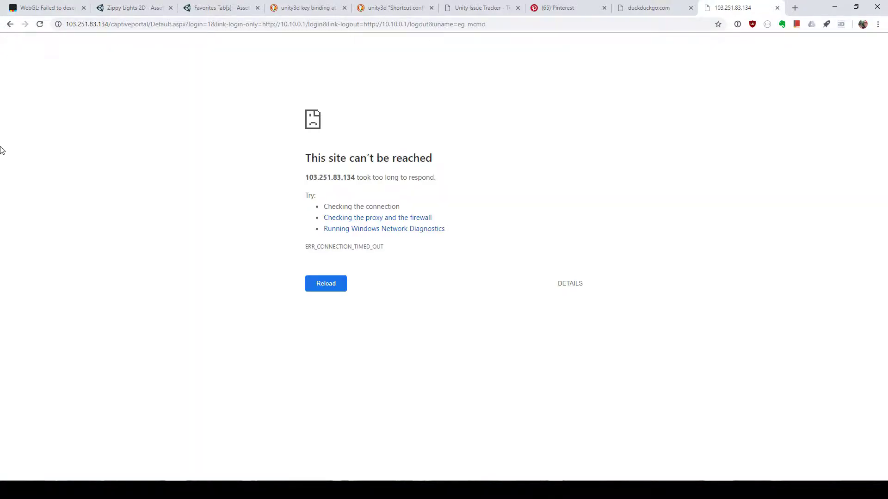
Look up Transform in the offline documentation and scroll through the page.
{"action": "key", "text": "alt+Tab"}
{"action": "type", "text": "transform"}
{"action": "key", "text": "Return"}
{"action": "scroll", "coordinate": [476, 294], "scroll_direction": "down", "scroll_amount": 5}
{"action": "scroll", "coordinate": [476, 294], "scroll_direction": "down", "scroll_amount": 5}
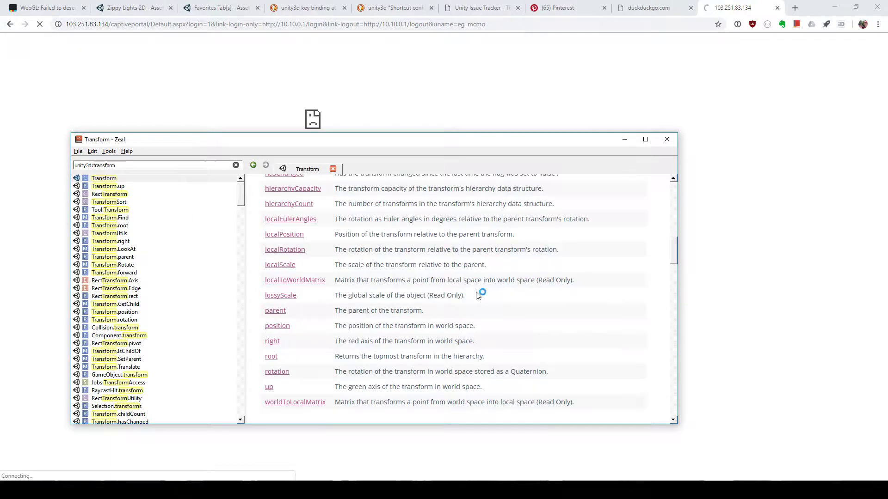
{"action": "scroll", "coordinate": [476, 294], "scroll_direction": "down", "scroll_amount": 5}
{"action": "scroll", "coordinate": [478, 296], "scroll_direction": "down", "scroll_amount": 2}
Close the login tab and read the 'List of all child game objects' thread down to GetComponentsInChildren.
{"action": "left_click", "coordinate": [759, 21]}
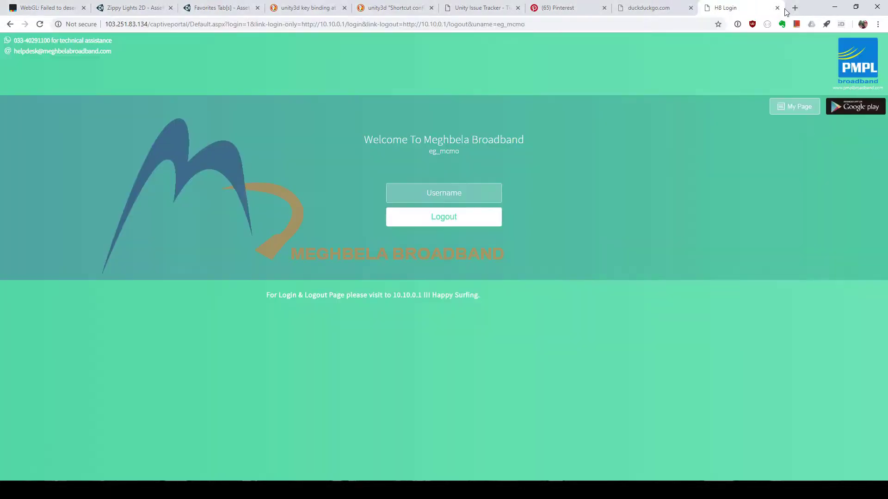
{"action": "key", "text": "ctrl+w"}
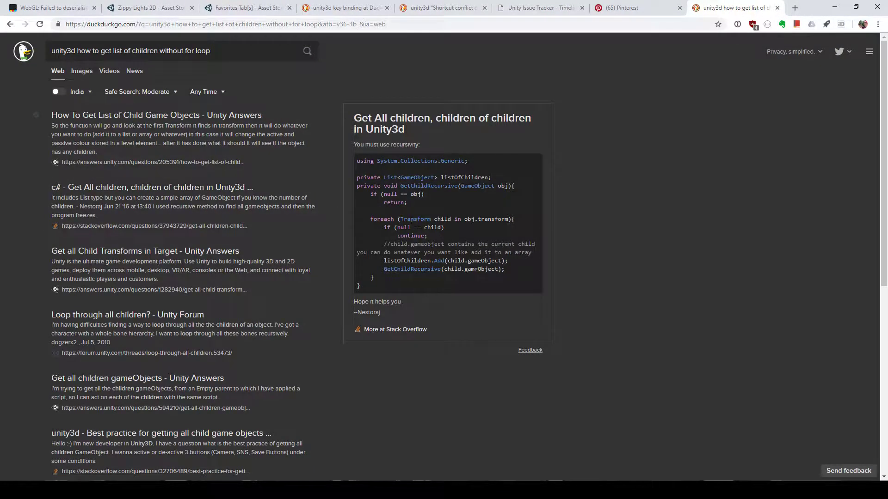
{"action": "scroll", "coordinate": [253, 298], "scroll_direction": "down", "scroll_amount": 3}
{"action": "scroll", "coordinate": [95, 317], "scroll_direction": "down", "scroll_amount": 3}
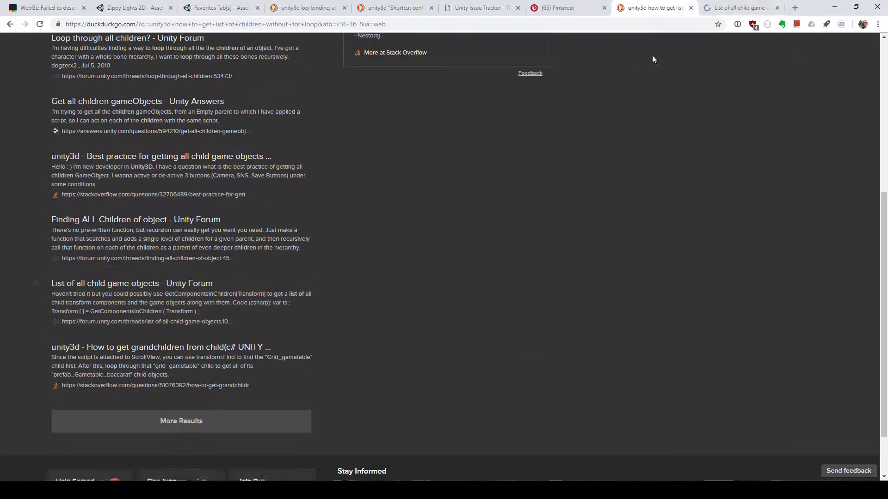
{"action": "left_click", "coordinate": [95, 316]}
{"action": "scroll", "coordinate": [93, 317], "scroll_direction": "down", "scroll_amount": 6}
{"action": "scroll", "coordinate": [94, 316], "scroll_direction": "down", "scroll_amount": 6}
{"action": "scroll", "coordinate": [94, 317], "scroll_direction": "down", "scroll_amount": 1}
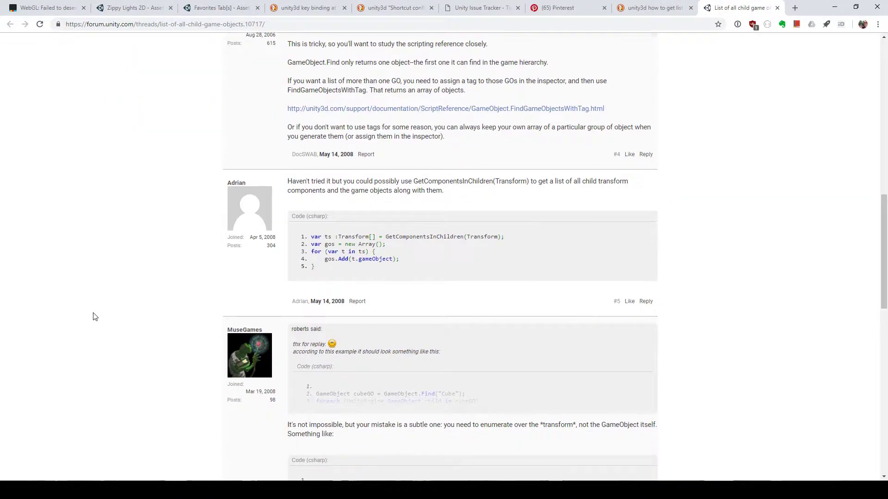
{"action": "scroll", "coordinate": [94, 316], "scroll_direction": "down", "scroll_amount": 3}
{"action": "scroll", "coordinate": [94, 316], "scroll_direction": "down", "scroll_amount": 2}
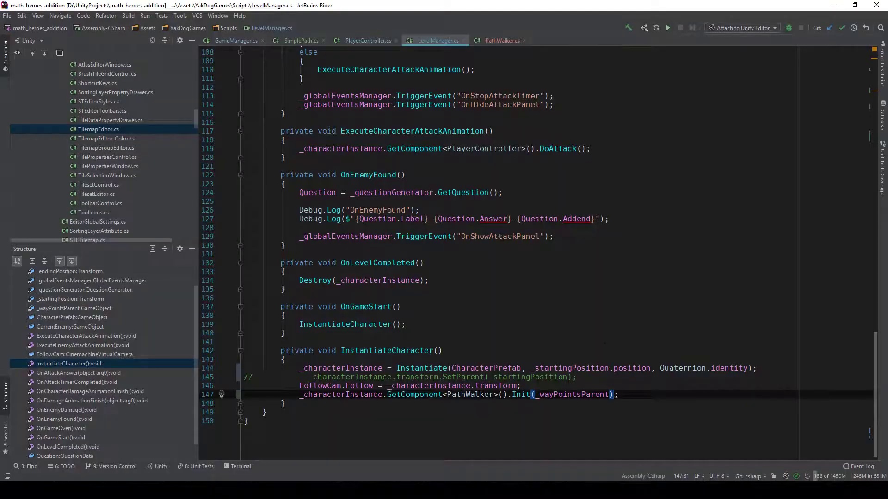
Make _wayPoints a public List<Transform> filled by path.transform.GetComponentsInChildren<Transform>().ToList() in Init.
{"action": "type", "text": "private GameObject _wayPoints;_wayPoints"}
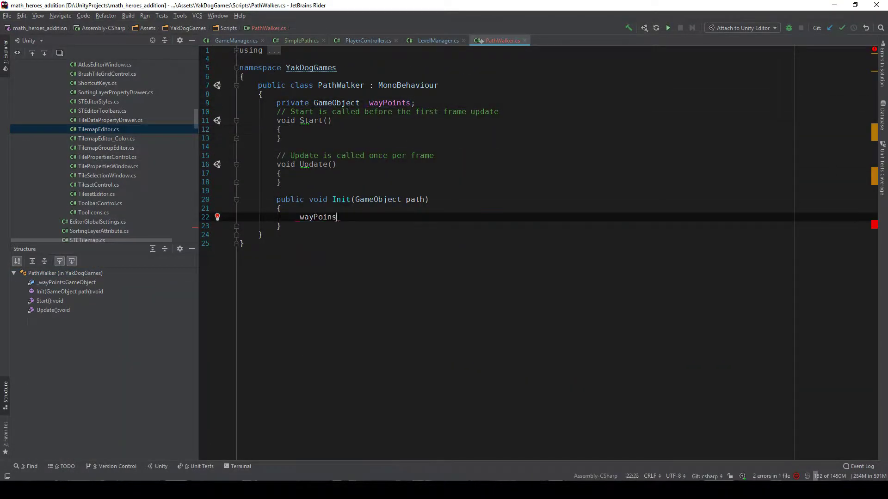
{"action": "type", "text": " = path.transform.GetComponentsInChildren<Transform>()"}
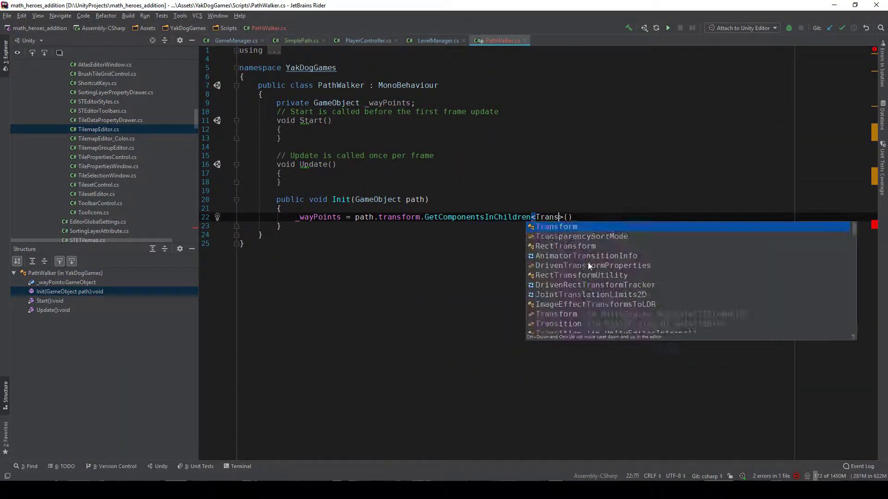
{"action": "type", "text": ";"}
{"action": "left_click", "coordinate": [592, 200]}
{"action": "type", "text": "List<Transform>.ToList()"}
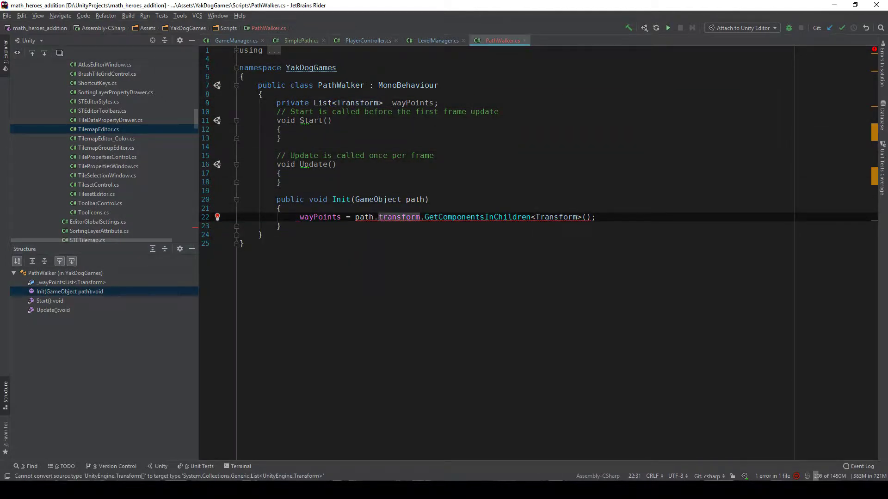
{"action": "left_click", "coordinate": [425, 199]}
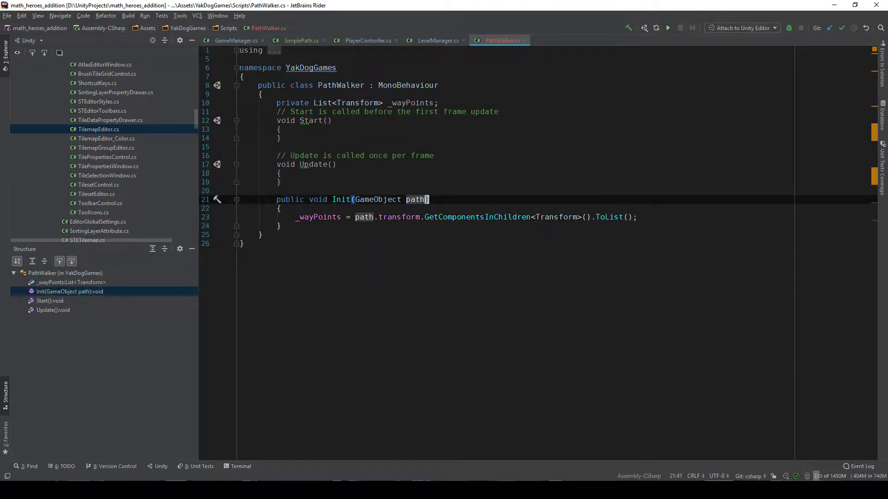
{"action": "left_click", "coordinate": [348, 106]}
{"action": "type", "text": "ublic"}
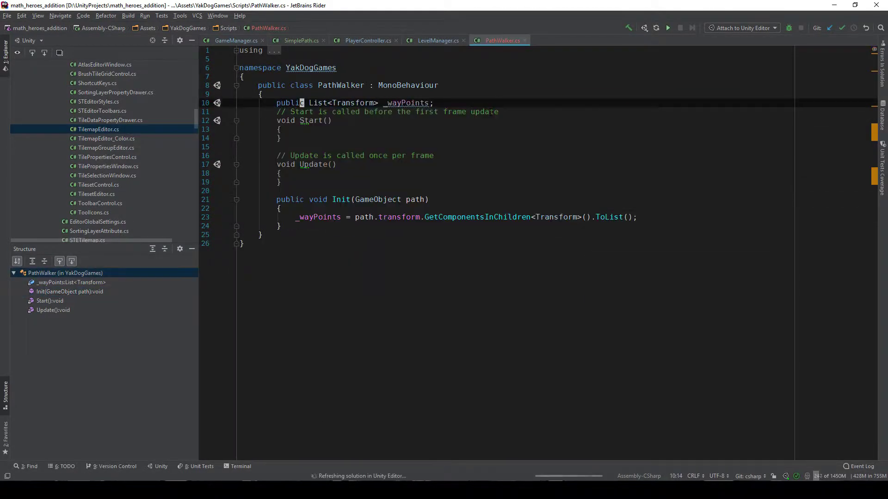
Run the game in Play mode and inspect the WayPoints parent and its waypoints.
{"action": "key", "text": "alt+Tab"}
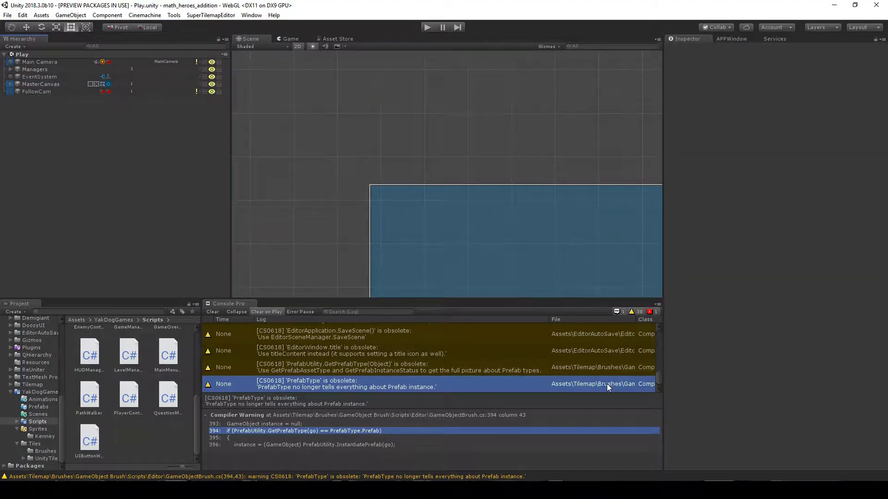
{"action": "left_click", "coordinate": [426, 27]}
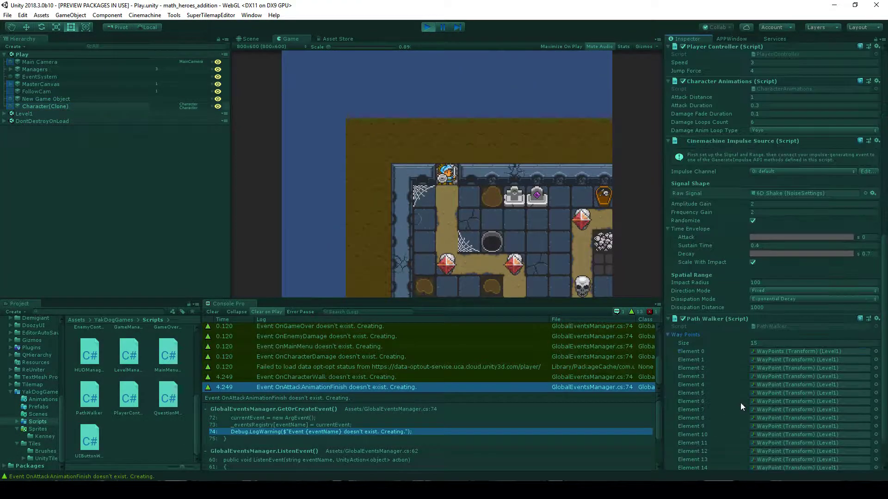
{"action": "left_click", "coordinate": [782, 352]}
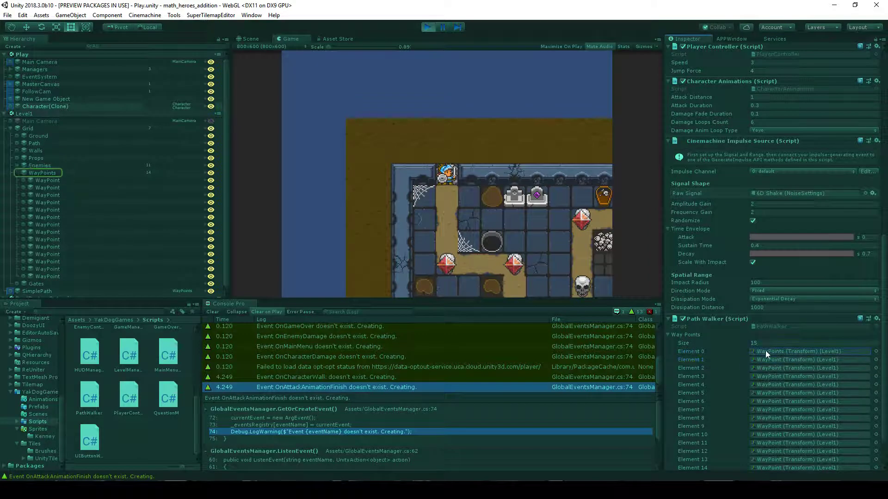
{"action": "double_click", "coordinate": [45, 174]}
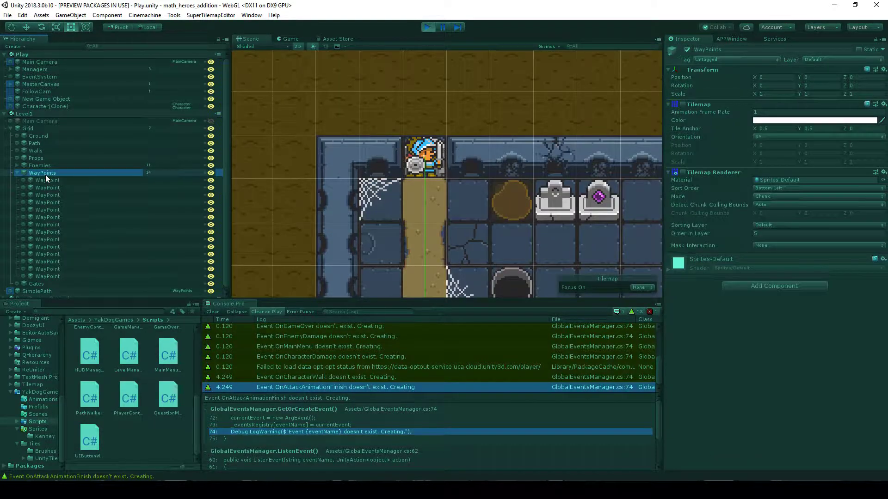
Add an ExtractWayPoints(Transform parent, out List<Transform> wayPointsList) method looping over the parent's child Transforms.
{"action": "key", "text": "alt+Tab"}
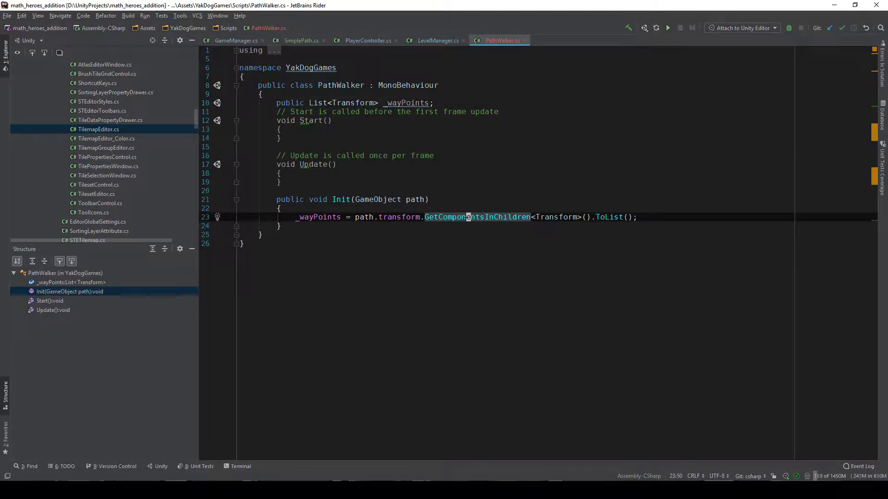
{"action": "key", "text": "Down"}
{"action": "key", "text": "End"}
{"action": "key", "text": "Return"}
{"action": "key", "text": "Return"}
{"action": "type", "text": "priv"}
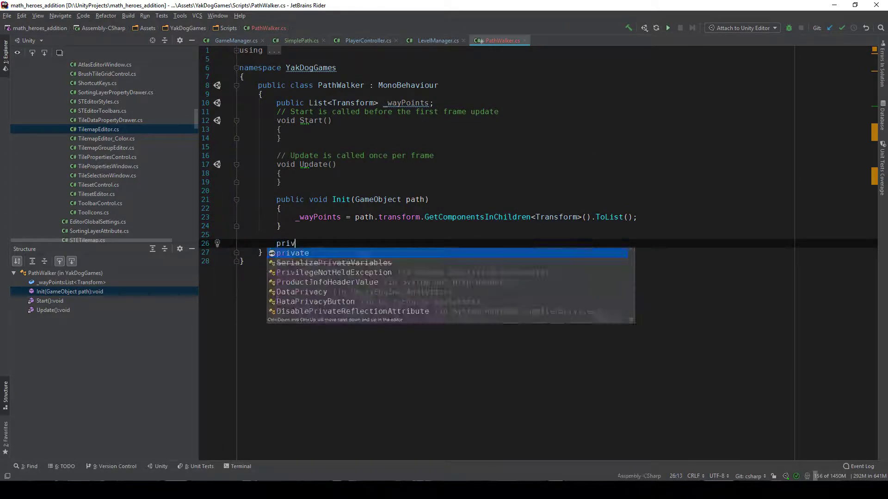
{"action": "type", "text": "ate void GetWaypo"}
{"action": "key", "text": "ctrl+BackSpace"}
{"action": "type", "text": "ExtractWayPoints(Transform parent"}
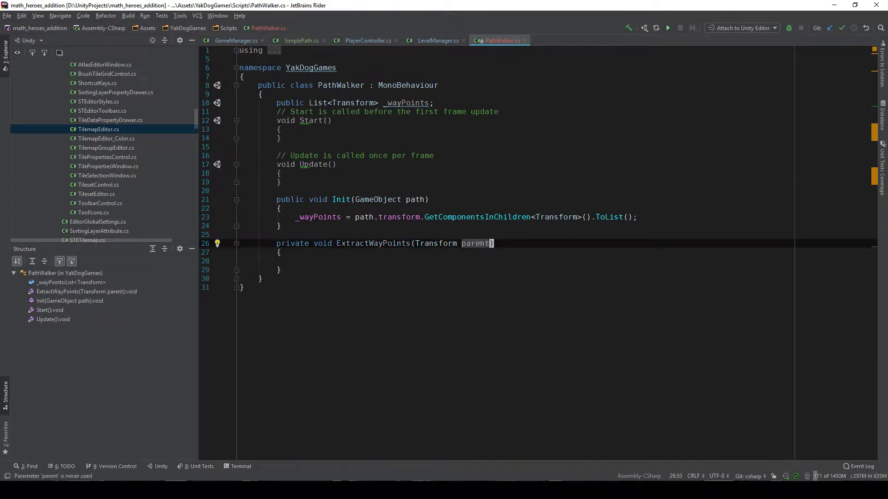
{"action": "type", "text": ", out List<Transform> wayPointsList"}
{"action": "key", "text": "Down"}
{"action": "key", "text": "Down"}
{"action": "type", "text": "foreach(var "}
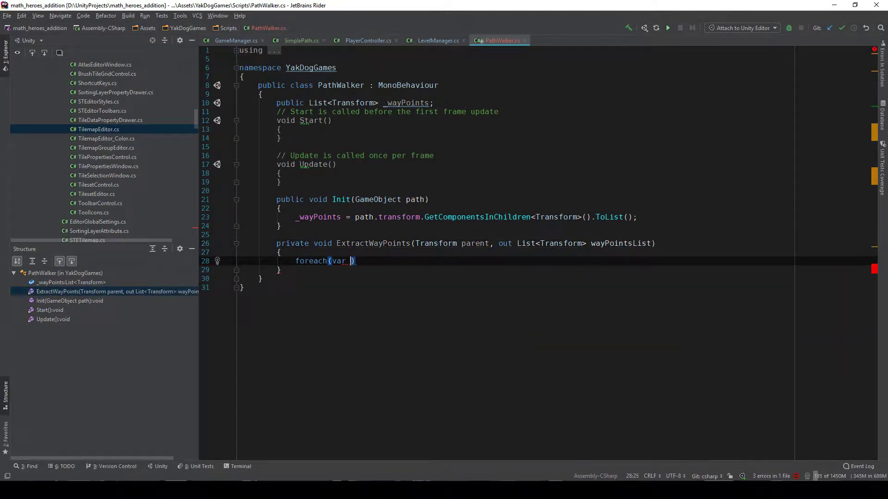
{"action": "type", "text": "parent"}
{"action": "key", "text": "Return"}
{"action": "type", "text": "wayPointsList.Add(tr);"}
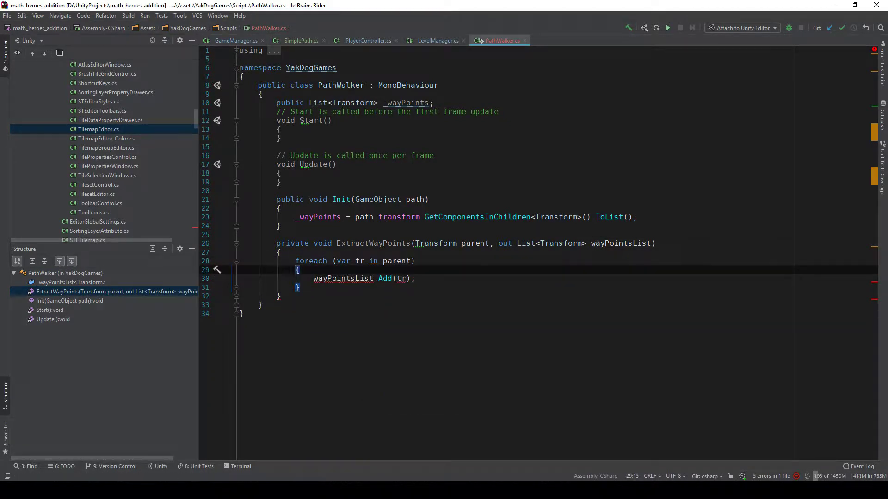
{"action": "double_click", "coordinate": [338, 260]}
{"action": "type", "text": "Transform"}
{"action": "key", "text": "Return"}
{"action": "type", "text": "wayPointsList = ;"}
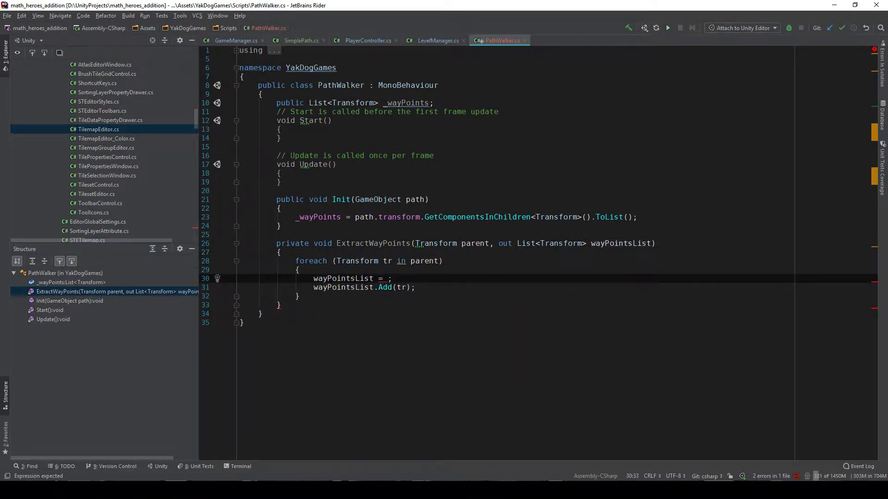
{"action": "key", "text": "Down"}
{"action": "key", "text": "Down"}
Remove the old GetComponentsInChildren waypoint assignment from Init.
{"action": "key", "text": "Up"}
{"action": "key", "text": "Up"}
{"action": "key", "text": "Up"}
{"action": "key", "text": "Home"}
{"action": "key", "text": "shift+End"}
{"action": "key", "text": "Delete"}
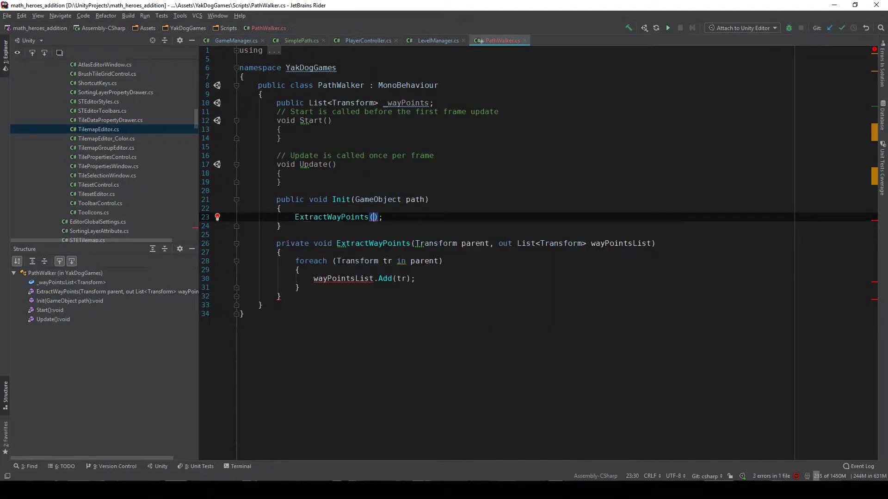
{"action": "key", "text": "ctrl+z"}
{"action": "key", "text": "ctrl+x"}
Declare a private Transform _wayPointsParent field and set it to path.transform in Init, renaming the parameter to wayPointsParent.
{"action": "key", "text": "Up"}
{"action": "key", "text": "Up"}
{"action": "key", "text": "Up"}
{"action": "key", "text": "End"}
{"action": "key", "text": "Return"}
{"action": "type", "text": "private Transform _wayPoints"}
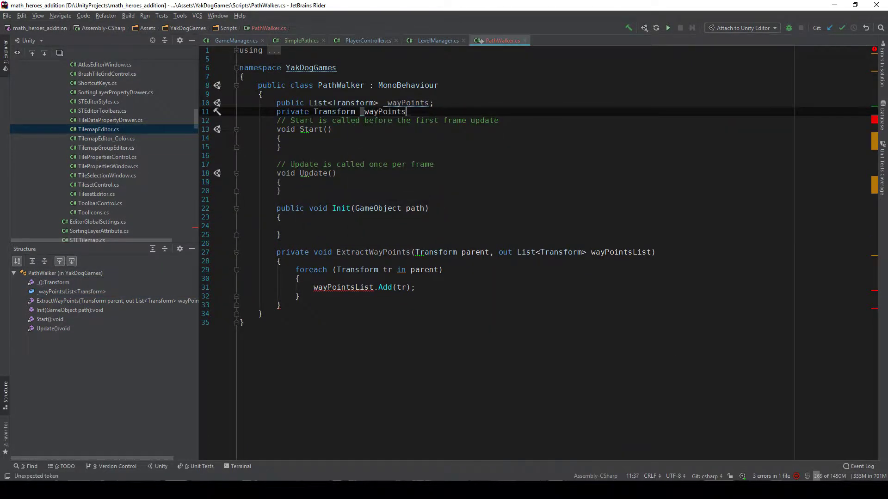
{"action": "type", "text": "Parent;"}
{"action": "key", "text": "Down"}
{"action": "key", "text": "Down"}
{"action": "key", "text": "Down"}
{"action": "type", "text": "_wayPointsParent = path.transform;"}
{"action": "key", "text": "ctrl+r"}
{"action": "type", "text": "rent"}
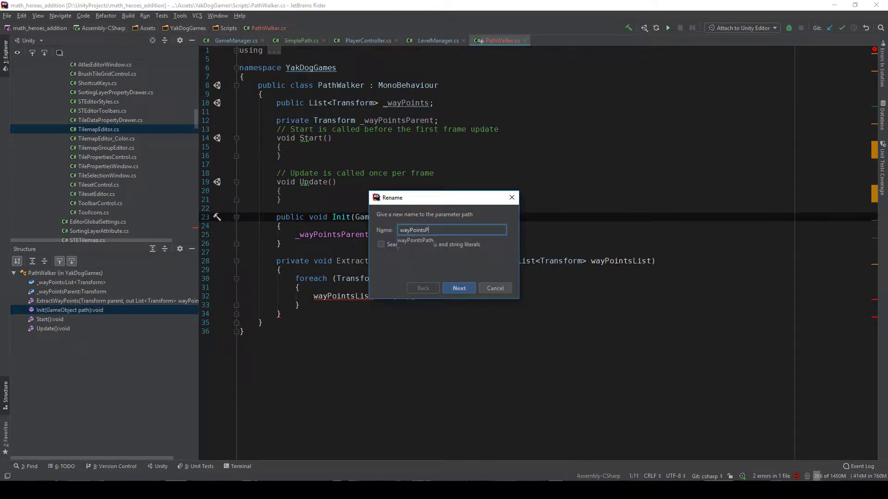
{"action": "type", "text": " = wayPointsParent"}
{"action": "key", "text": "Return"}
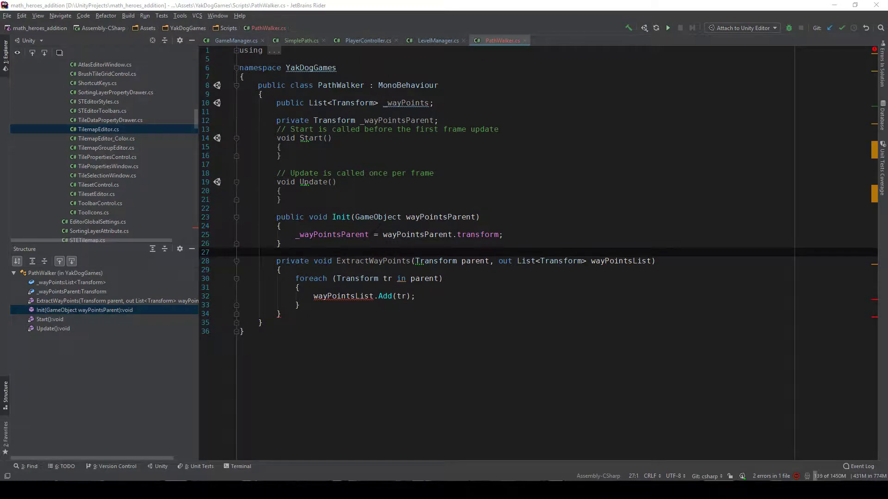
Call ExtractWayPoints(_wayPointsParent, out _wayPoints) from Init.
{"action": "key", "text": "Down"}
{"action": "key", "text": "ctrl+Right"}
{"action": "key", "text": "ctrl+Right"}
{"action": "key", "text": "ctrl+Right"}
{"action": "key", "text": "ctrl+Right"}
{"action": "key", "text": "ctrl+Right"}
{"action": "key", "text": "ctrl+Left"}
{"action": "key", "text": "ctrl+Left"}
{"action": "key", "text": "Up"}
{"action": "key", "text": "Up"}
{"action": "key", "text": "Up"}
{"action": "key", "text": "End"}
{"action": "key", "text": "Return"}
{"action": "type", "text": "Extra"}
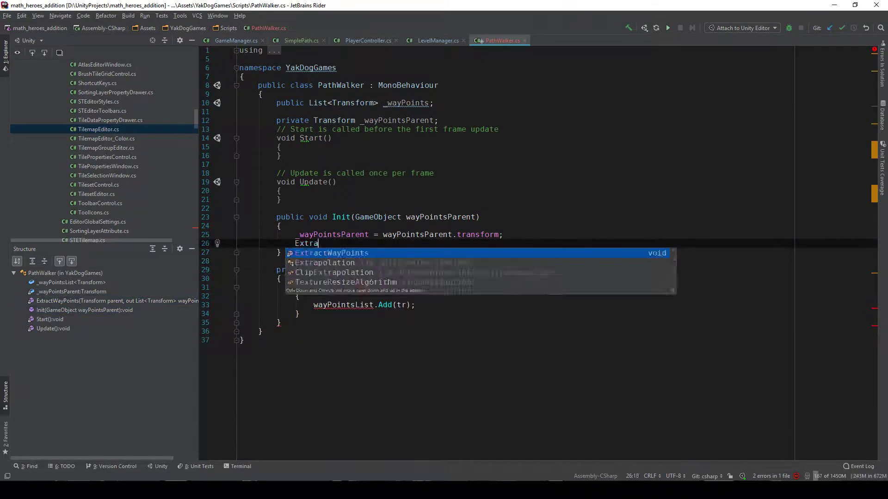
{"action": "key", "text": "Return"}
{"action": "type", "text": "_wayPointsParent, out _wayPoints);"}
Drop the out list parameter from ExtractWayPoints so the loop adds directly to _wayPoints.
{"action": "key", "text": "Down"}
{"action": "key", "text": "Down"}
{"action": "key", "text": "Down"}
{"action": "key", "text": "End"}
{"action": "key", "text": "ctrl+Left"}
{"action": "key", "text": "ctrl+Left"}
{"action": "key", "text": "ctrl+Left"}
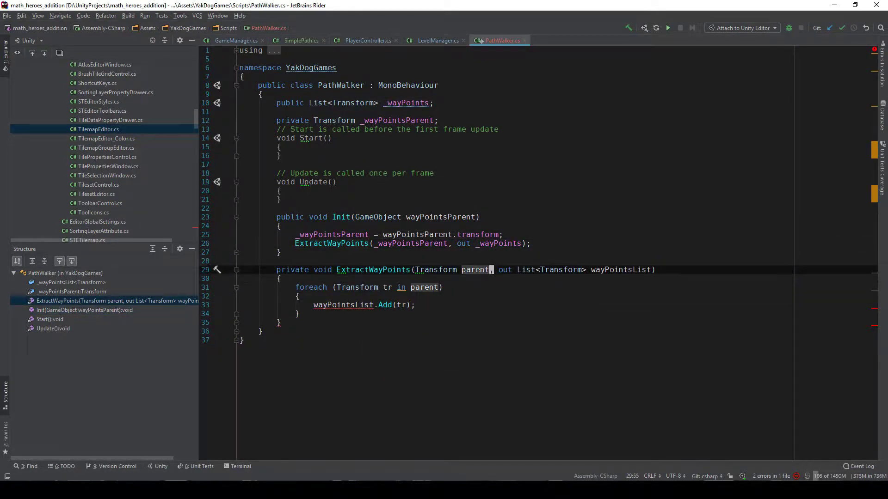
{"action": "key", "text": "ctrl+shift+Right"}
{"action": "key", "text": "ctrl+shift+Right"}
{"action": "key", "text": "ctrl+shift+Right"}
{"action": "key", "text": "Delete"}
{"action": "key", "text": "Down"}
{"action": "key", "text": "Down"}
{"action": "key", "text": "Down"}
{"action": "key", "text": "ctrl+shift+Right"}
{"action": "type", "text": "_wayPoints"}
{"action": "key", "text": "Up"}
{"action": "key", "text": "Up"}
{"action": "key", "text": "Up"}
{"action": "key", "text": "End"}
{"action": "key", "text": "Left"}
Add a bool clear=false parameter that clears _wayPoints before the loop when true.
{"action": "type", "text": ", bool clear=false"}
{"action": "key", "text": "Down"}
{"action": "key", "text": "End"}
{"action": "key", "text": "Return"}
{"action": "type", "text": "if(clear) "}
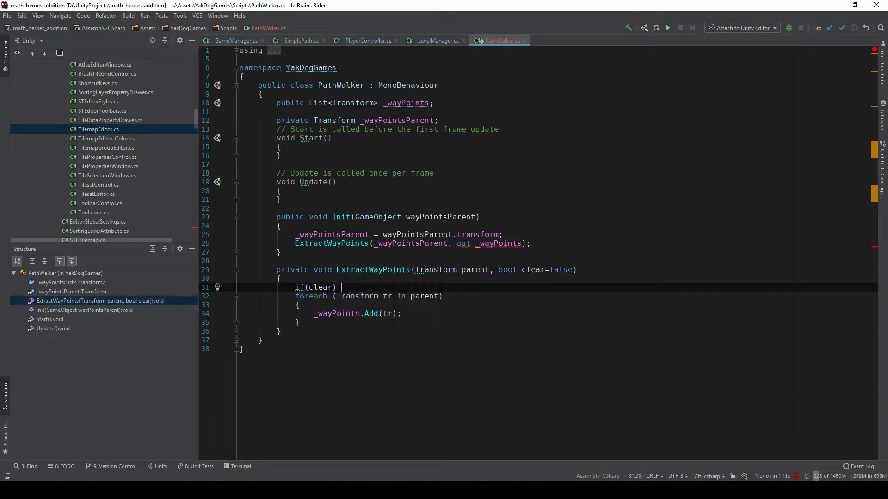
{"action": "type", "text": "{"}
{"action": "key", "text": "Return"}
{"action": "type", "text": "_wayPoints.Clear();"}
Remove the leftover out argument from the ExtractWayPoints call in Init.
{"action": "key", "text": "Up"}
{"action": "key", "text": "Up"}
{"action": "key", "text": "Up"}
{"action": "key", "text": "End"}
{"action": "key", "text": "Left"}
{"action": "key", "text": "Left"}
{"action": "key", "text": "ctrl+shift+Left"}
{"action": "key", "text": "ctrl+shift+Left"}
{"action": "key", "text": "ctrl+shift+Left"}
{"action": "key", "text": "Delete"}
{"action": "key", "text": "Up"}
{"action": "key", "text": "Up"}
{"action": "key", "text": "Up"}
{"action": "key", "text": "End"}
{"action": "key", "text": "Left"}
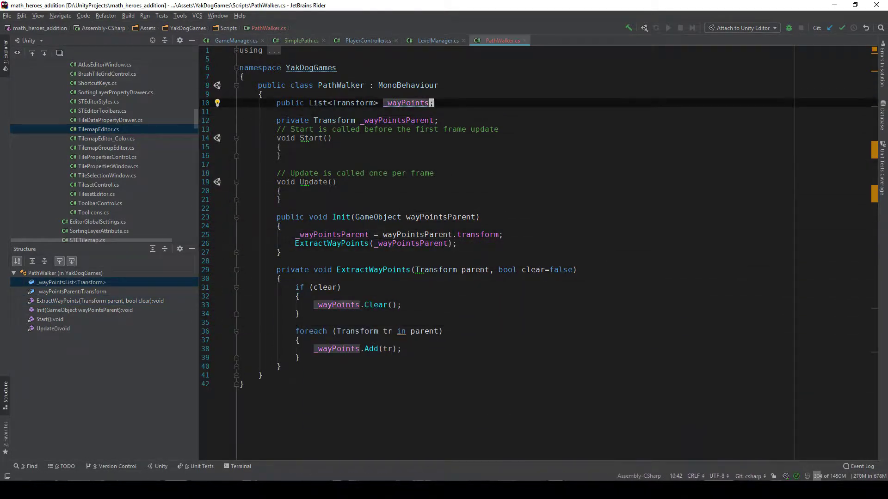
Add an Awake method initialising _wayPoints = new List<Transform>() and a '// TODO: make this private' comment.
{"action": "key", "text": "Down"}
{"action": "key", "text": "Down"}
{"action": "key", "text": "End"}
{"action": "key", "text": "Return"}
{"action": "key", "text": "Return"}
{"action": "type", "text": "Awake"}
{"action": "key", "text": "Return"}
{"action": "type", "text": "_wayPoints = new List<Transform>();"}
{"action": "key", "text": "ctrl+alt+l"}
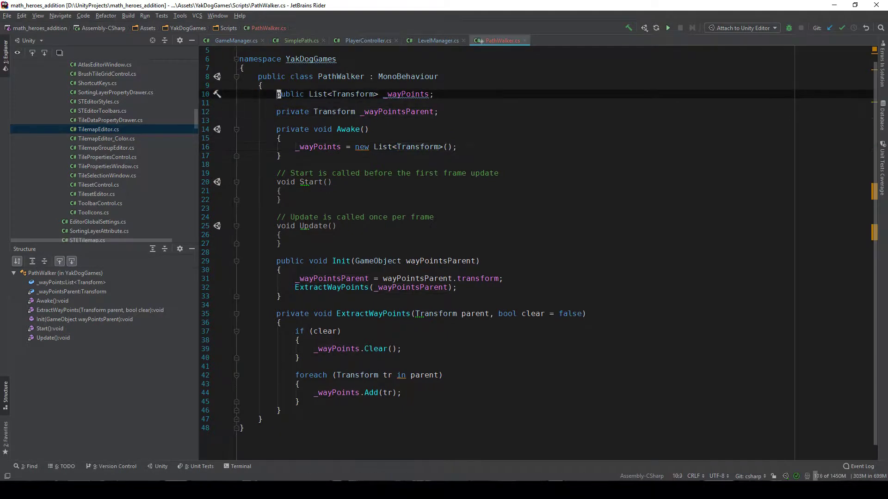
{"action": "key", "text": "Return"}
{"action": "key", "text": "Up"}
{"action": "type", "text": "// TODO: make this private"}
Delete the empty Start and Update methods from PathWalker.
{"action": "key", "text": "Down"}
{"action": "key", "text": "Down"}
{"action": "key", "text": "Down"}
{"action": "key", "text": "Home"}
{"action": "key", "text": "shift+Down"}
{"action": "key", "text": "shift+Down"}
{"action": "key", "text": "shift+Down"}
{"action": "key", "text": "shift+Down"}
{"action": "key", "text": "Delete"}
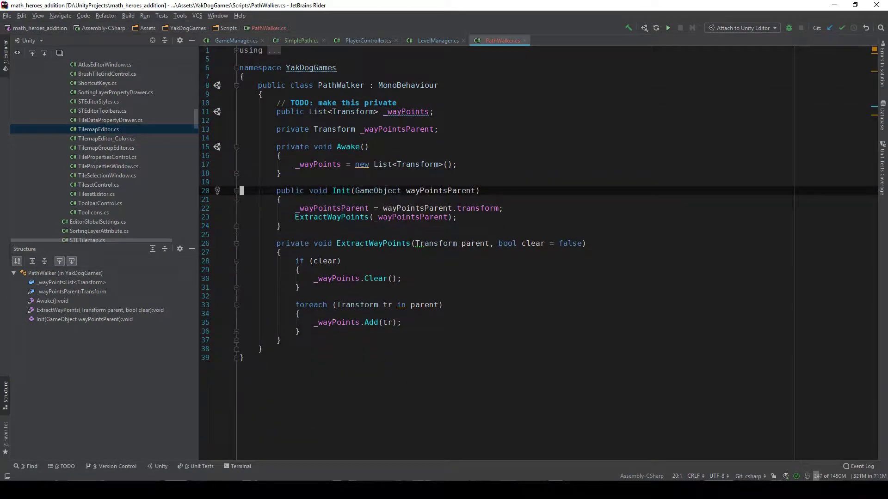
Run the game in Unity, start the level, and frame the first waypoint in the scene.
{"action": "key", "text": "alt+Tab"}
{"action": "left_click", "coordinate": [429, 27]}
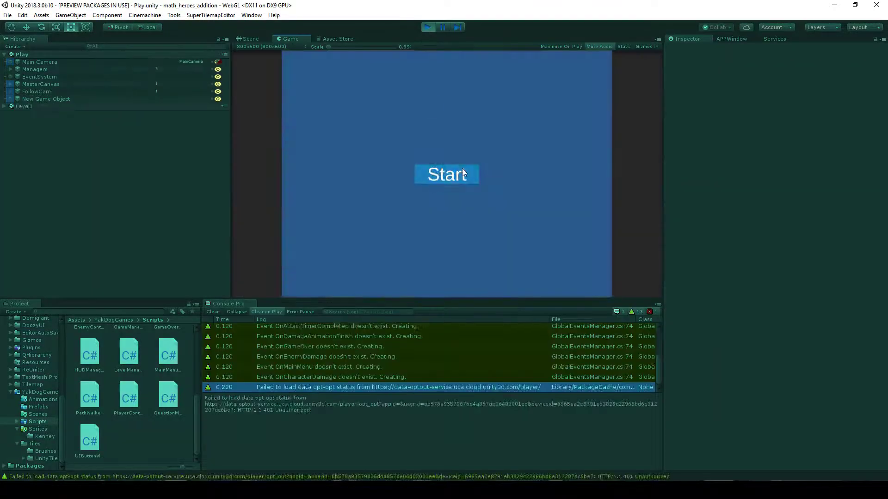
{"action": "left_click", "coordinate": [462, 168]}
{"action": "double_click", "coordinate": [763, 332]}
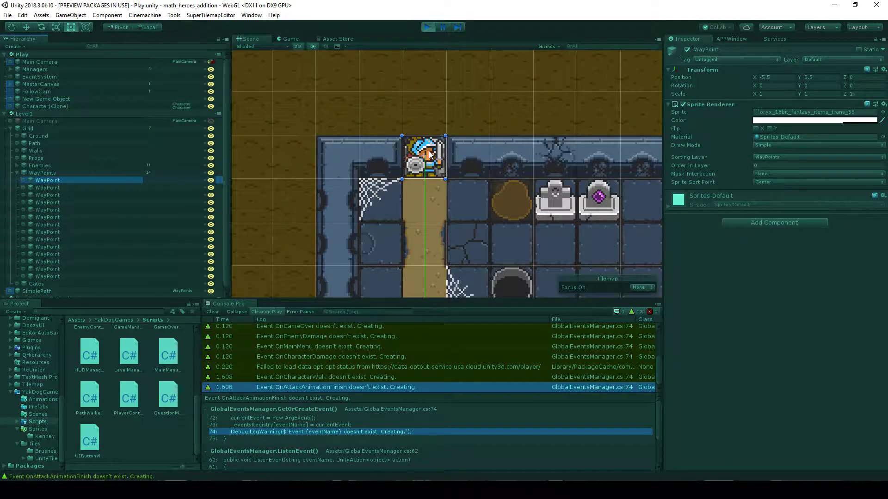
Inspect the spawned character and last waypoint, stop play mode, and search Zeal for unity3d:moveto.
{"action": "left_click", "coordinate": [45, 106]}
{"action": "double_click", "coordinate": [48, 276]}
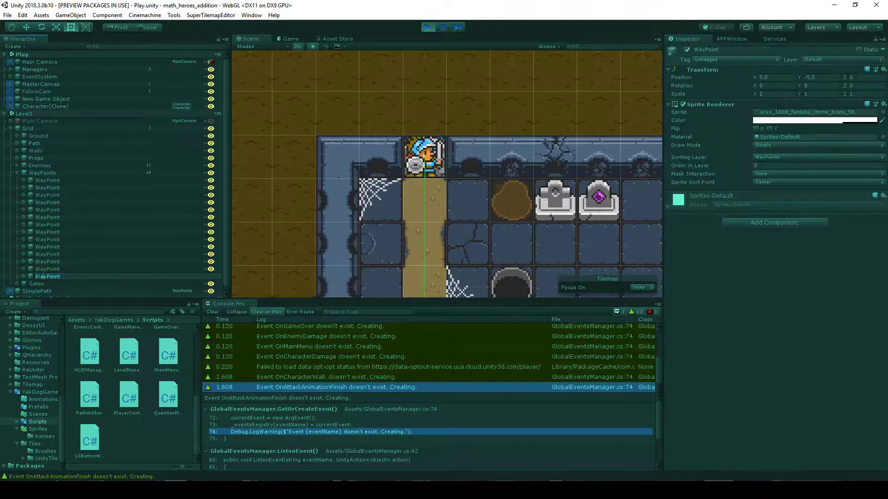
{"action": "key", "text": "ctrl+p"}
{"action": "key", "text": "alt+space"}
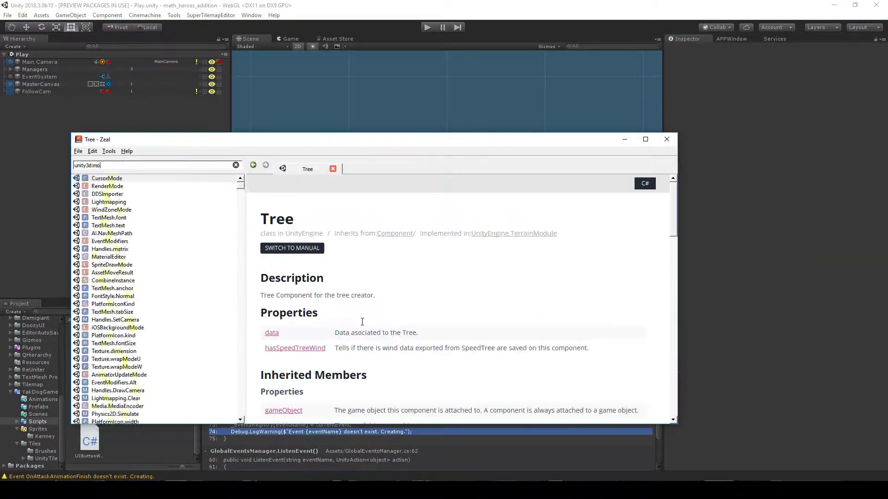
{"action": "type", "text": "unity3d:moveto"}
{"action": "scroll", "coordinate": [362, 321], "scroll_direction": "down", "scroll_amount": 3}
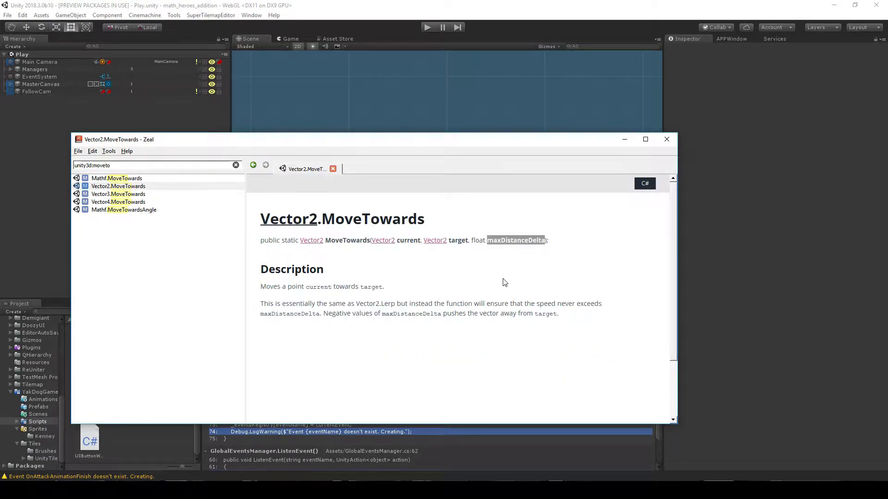
{"action": "key", "text": "alt+space"}
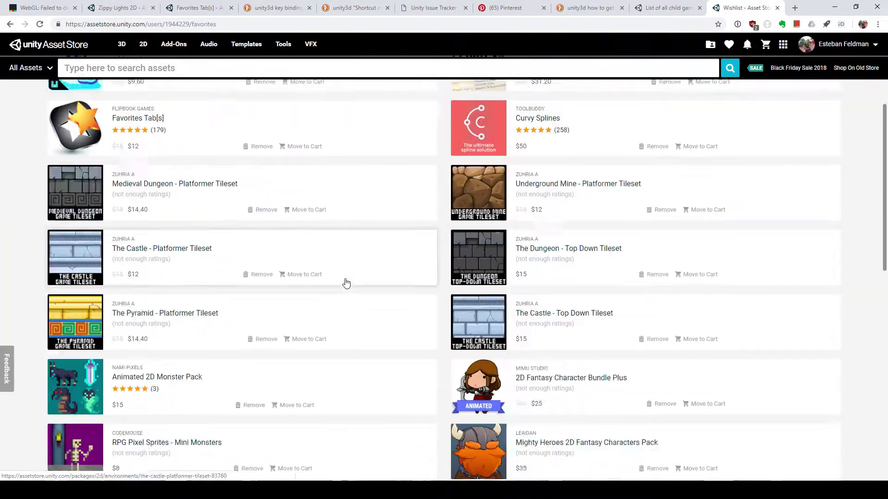
Read the Mobile advertising article's references and open the AdMob Wikipedia page.
{"action": "scroll", "coordinate": [393, 329], "scroll_direction": "down", "scroll_amount": 5}
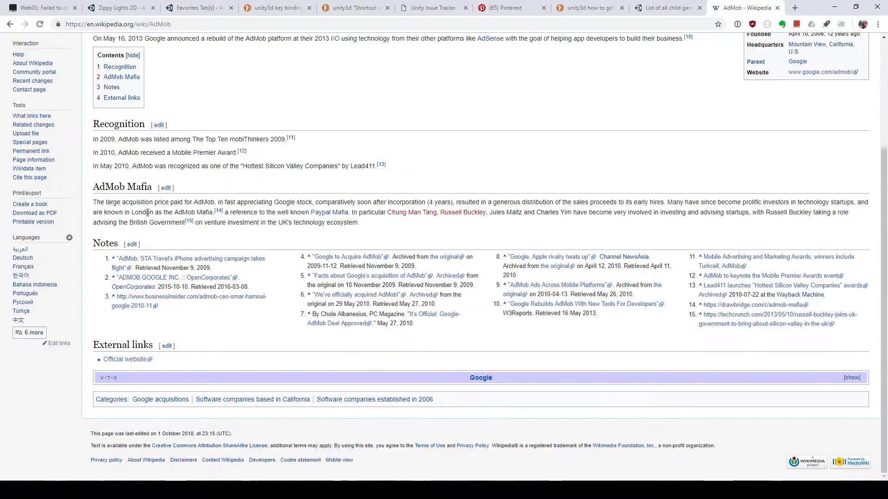
{"action": "scroll", "coordinate": [276, 248], "scroll_direction": "up", "scroll_amount": 20}
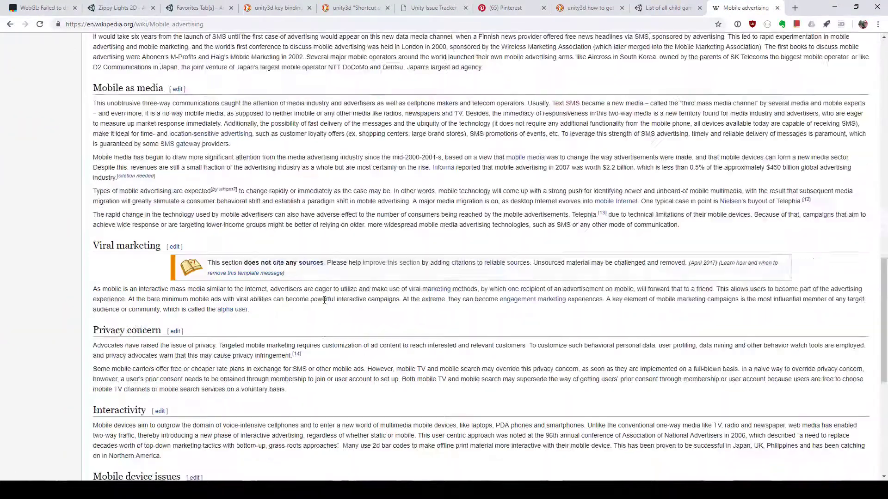
{"action": "key", "text": "alt+Left"}
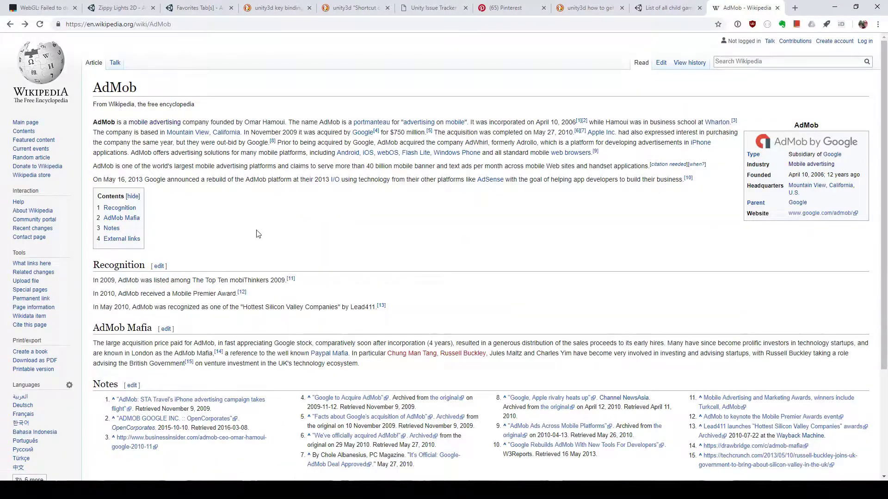
{"action": "key", "text": "alt+Right"}
{"action": "left_click", "coordinate": [122, 330]}
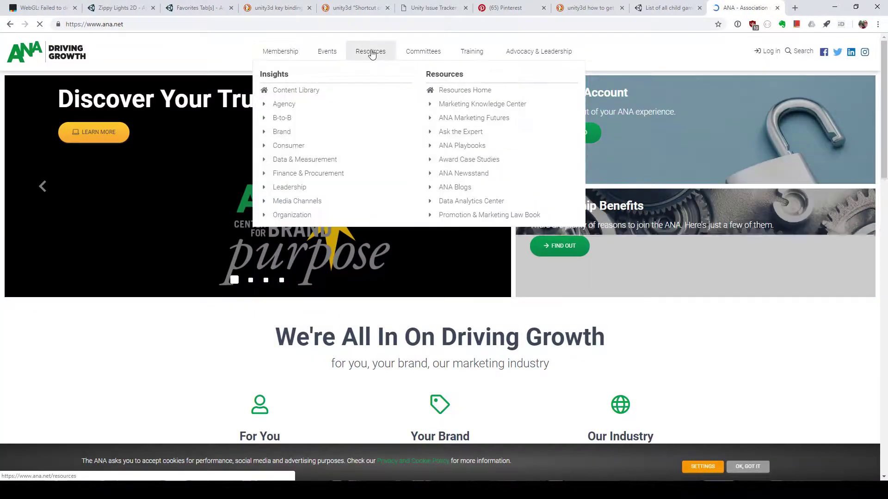
{"action": "scroll", "coordinate": [275, 342], "scroll_direction": "down", "scroll_amount": 5}
{"action": "scroll", "coordinate": [324, 337], "scroll_direction": "down", "scroll_amount": 10}
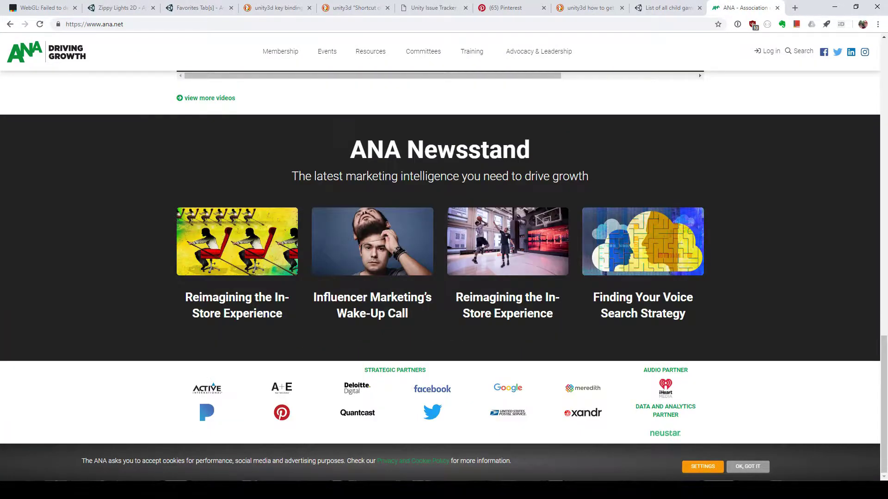
{"action": "left_click", "coordinate": [356, 24]}
{"action": "type", "text": "admob"}
{"action": "left_click", "coordinate": [185, 95]}
Search 'list of mobile advertising companies' and open the VentureBeat top-10 article.
{"action": "left_click", "coordinate": [523, 20]}
{"action": "type", "text": "list of "}
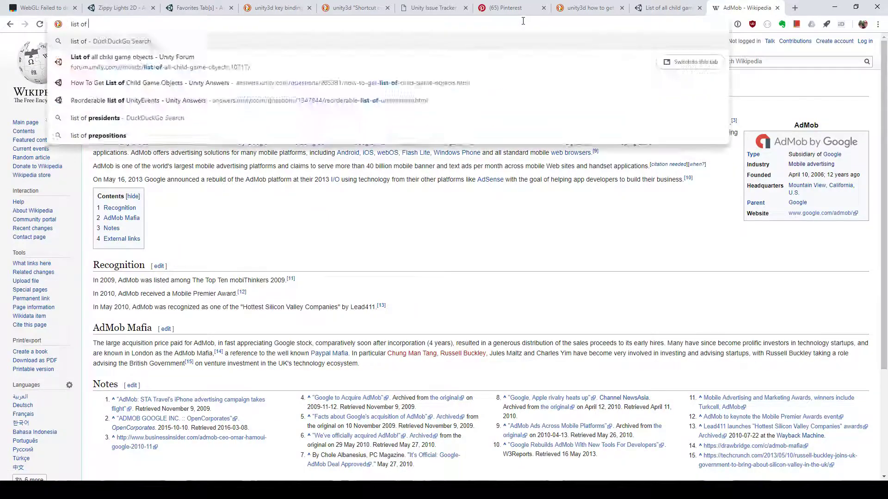
{"action": "type", "text": "mobile advertising companies"}
{"action": "key", "text": "Return"}
{"action": "middle_click", "coordinate": [242, 190]}
{"action": "key", "text": "ctrl+Tab"}
{"action": "scroll", "coordinate": [320, 194], "scroll_direction": "down", "scroll_amount": 10}
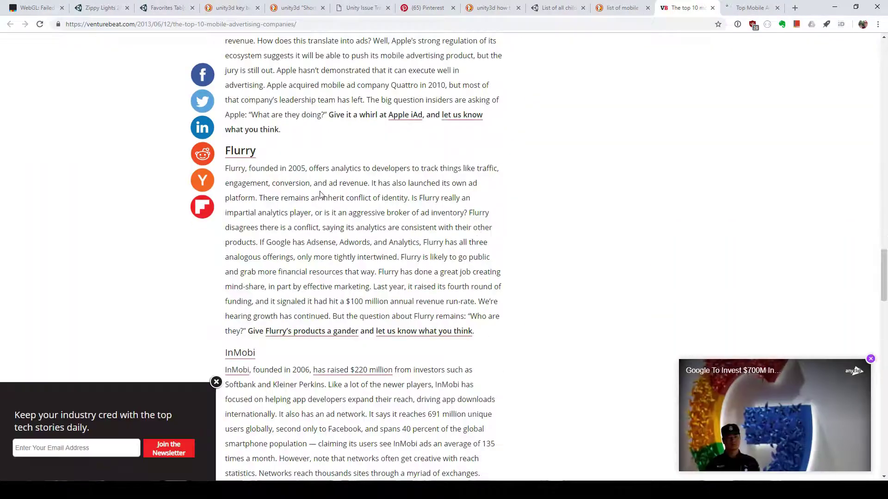
{"action": "scroll", "coordinate": [320, 194], "scroll_direction": "down", "scroll_amount": 10}
Open the MoPub site from the article and read about its mediation solution.
{"action": "right_click", "coordinate": [231, 230]}
{"action": "left_click", "coordinate": [257, 240]}
{"action": "key", "text": "ctrl+Tab"}
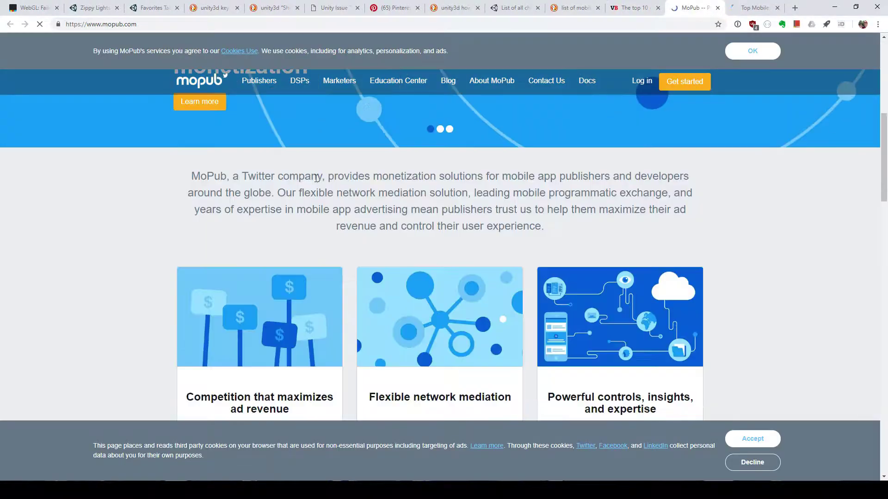
{"action": "left_click_drag", "start_coordinate": [377, 193], "coordinate": [470, 193]}
{"action": "double_click", "coordinate": [208, 140]}
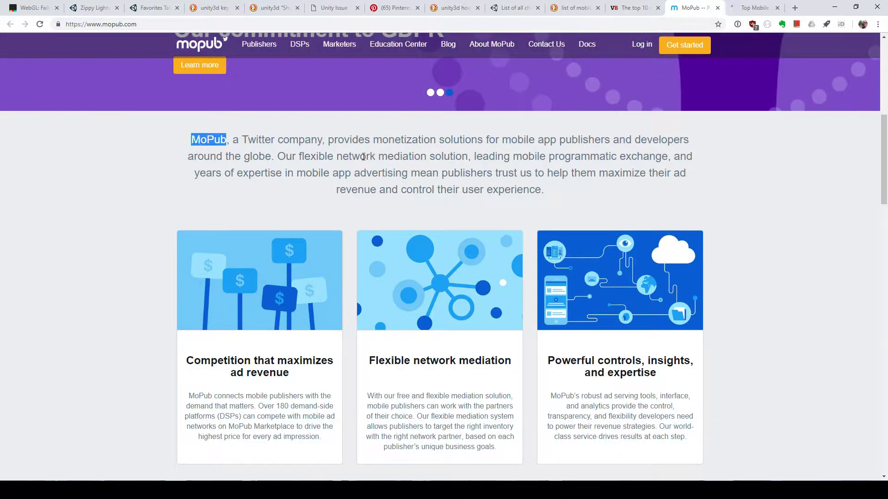
{"action": "scroll", "coordinate": [507, 307], "scroll_direction": "down", "scroll_amount": 5}
Search 'mopub unity' in a new tab and browse the results.
{"action": "key", "text": "ctrl+t"}
{"action": "type", "text": "mopub unity"}
{"action": "key", "text": "Return"}
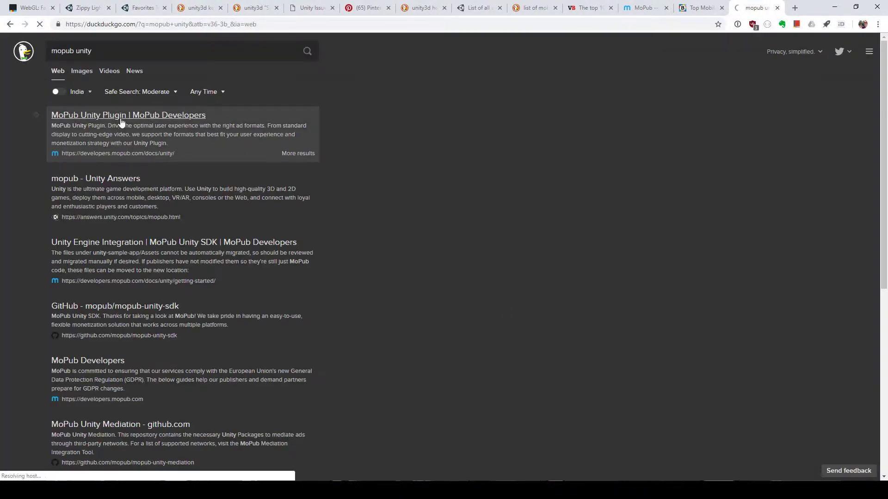
{"action": "scroll", "coordinate": [624, 135], "scroll_direction": "down", "scroll_amount": 10}
{"action": "scroll", "coordinate": [588, 103], "scroll_direction": "down", "scroll_amount": 15}
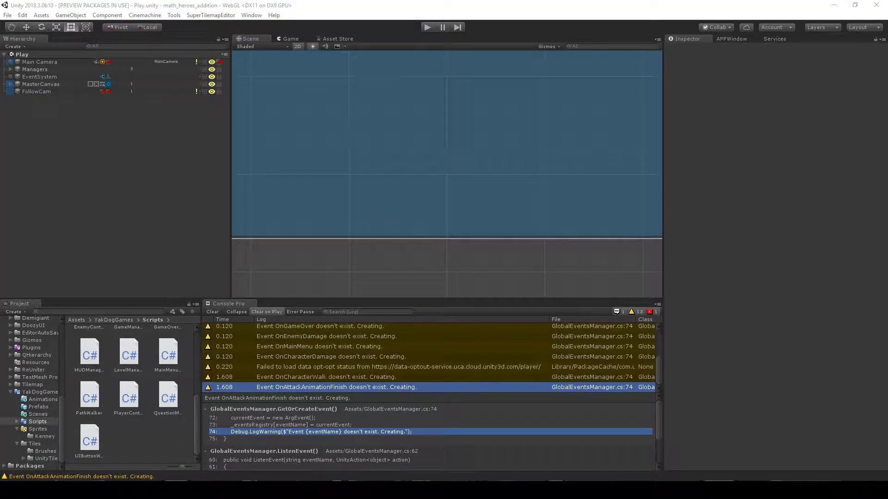
Search 'unity vector2 movetorwards' and read the '[C#] Vector2.MoveTowards Help!' forum thread.
{"action": "key", "text": "alt+space"}
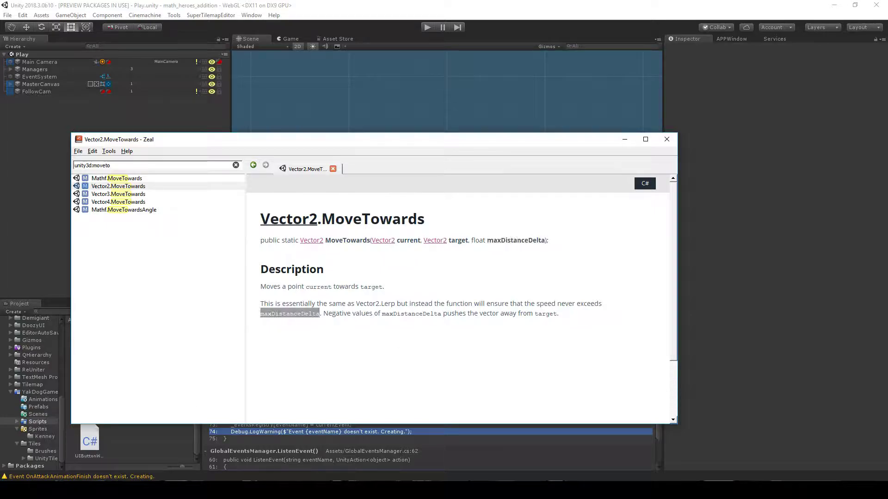
{"action": "key", "text": "alt+Tab"}
{"action": "type", "text": "unity vector2 movetorwards"}
{"action": "key", "text": "Return"}
{"action": "middle_click", "coordinate": [140, 275]}
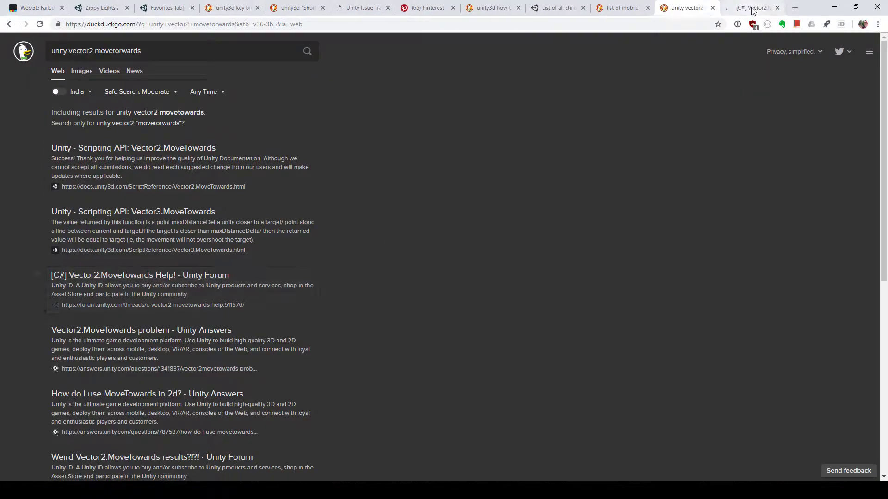
{"action": "left_click", "coordinate": [752, 9]}
{"action": "scroll", "coordinate": [553, 338], "scroll_direction": "down", "scroll_amount": 5}
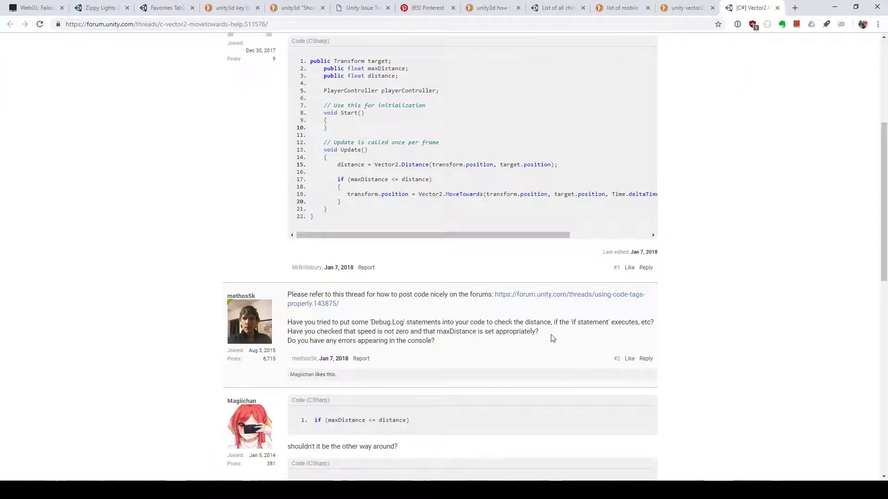
{"action": "scroll", "coordinate": [553, 339], "scroll_direction": "down", "scroll_amount": 6}
{"action": "scroll", "coordinate": [554, 339], "scroll_direction": "up", "scroll_amount": 11}
{"action": "key", "text": "alt+Tab"}
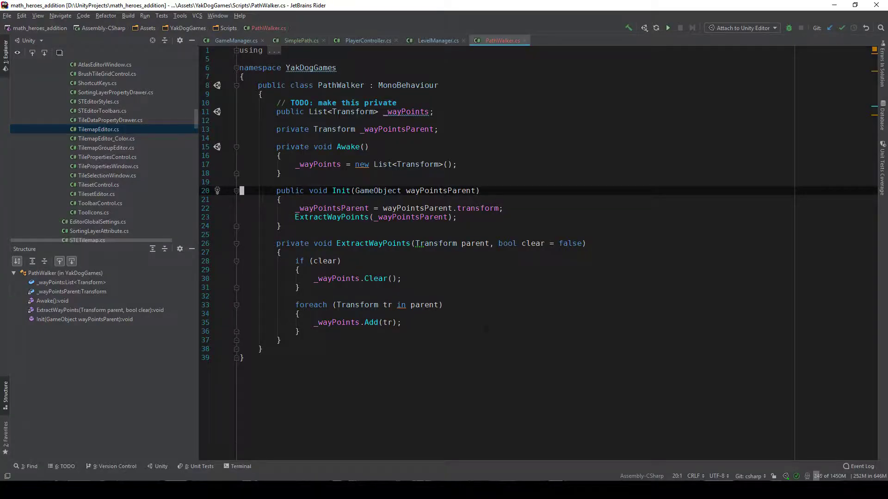
After the waypoint-collecting loop, drop the first waypoint with _wayPoints.RemoveAt(0) and add comments above it.
{"action": "left_click", "coordinate": [487, 328]}
{"action": "key", "text": "Return"}
{"action": "type", "text": "_wayPo"}
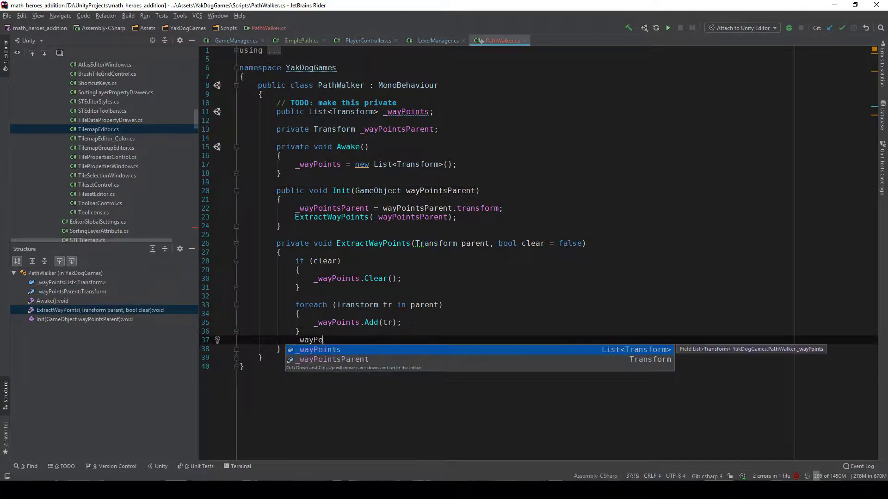
{"action": "type", "text": "ints.RemoveAt(0);"}
{"action": "key", "text": "ctrl+alt+Return"}
{"action": "type", "text": "// First Wayponint is the starting position"}
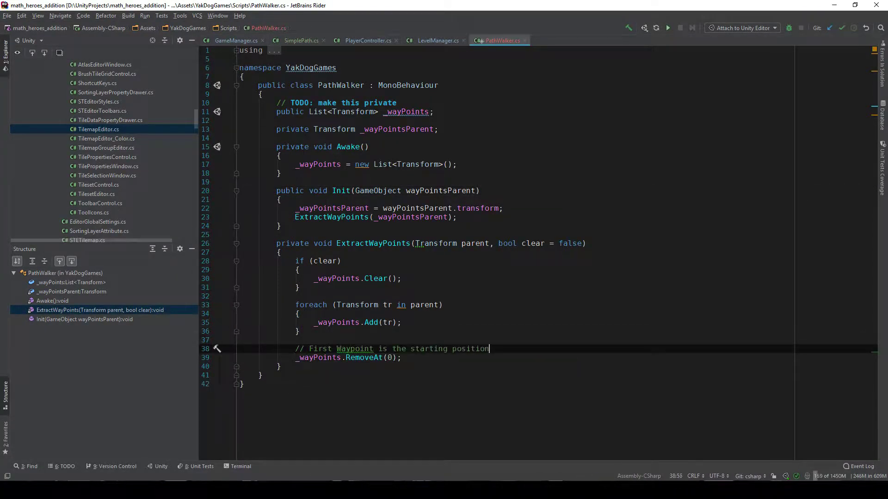
{"action": "type", "text": "."}
{"action": "key", "text": "Return"}
{"action": "type", "text": "// Let there be drages"}
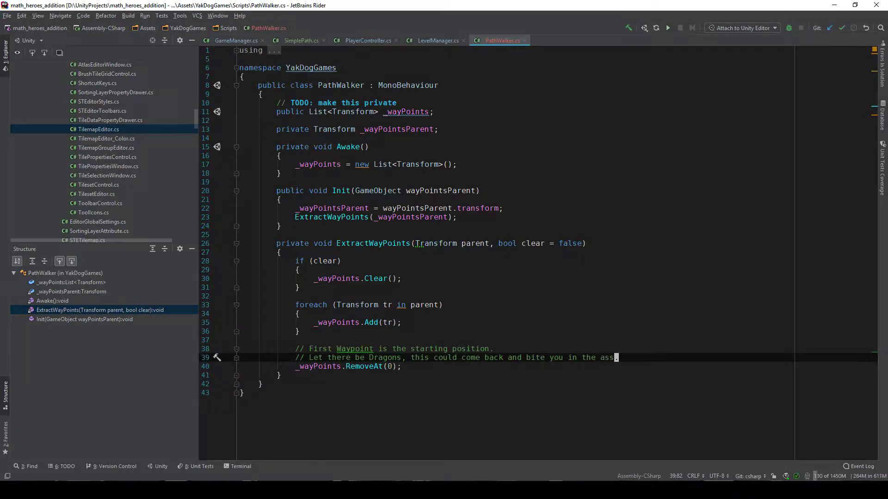
{"action": "type", "text": "."}
{"action": "left_click", "coordinate": [277, 375]}
Add a private field and initialise _nextWayPoint at the end of ExtractWayPoints.
{"action": "key", "text": "ctrl+minus"}
{"action": "key", "text": "ctrl+minus"}
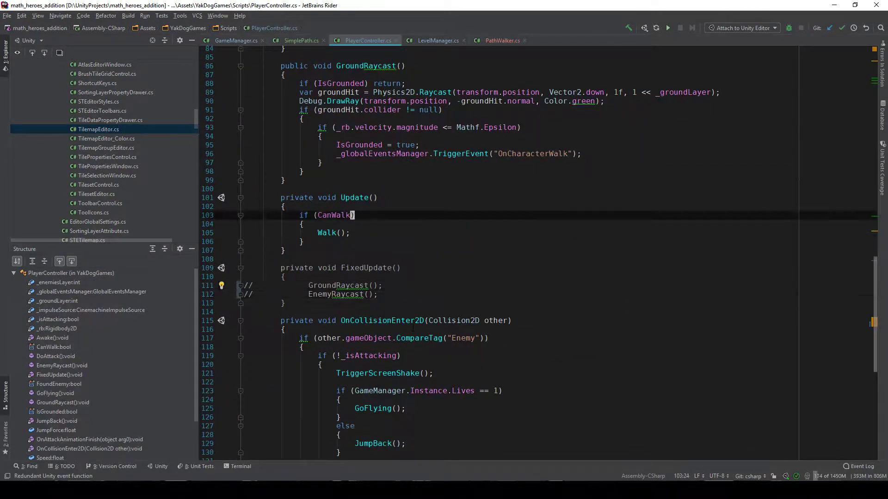
{"action": "key", "text": "ctrl+minus"}
{"action": "key", "text": "ctrl+shift+minus"}
{"action": "key", "text": "ctrl+shift+minus"}
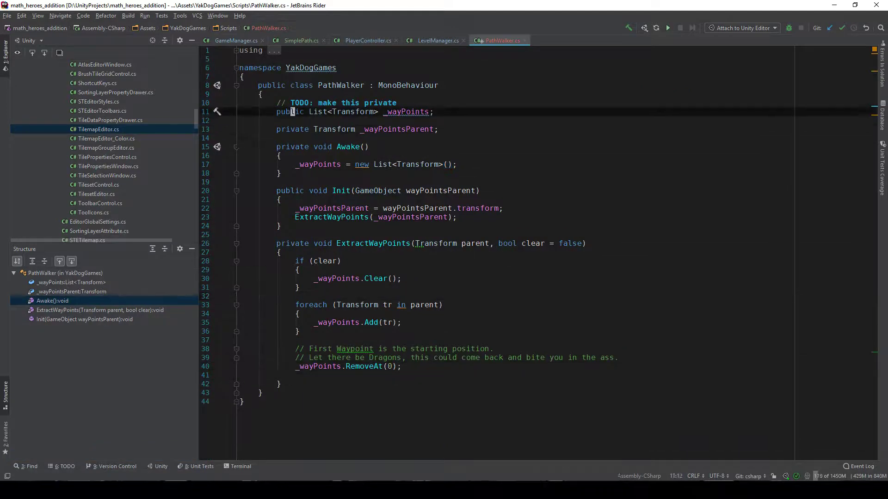
{"action": "key", "text": "Down"}
{"action": "key", "text": "Down"}
{"action": "key", "text": "End"}
{"action": "key", "text": "Return"}
{"action": "type", "text": "private "}
{"action": "type", "text": "t;"}
{"action": "left_click", "coordinate": [402, 375]}
{"action": "key", "text": "Return"}
{"action": "type", "text": "_nextWayPoint = _wayPoints[0];"}
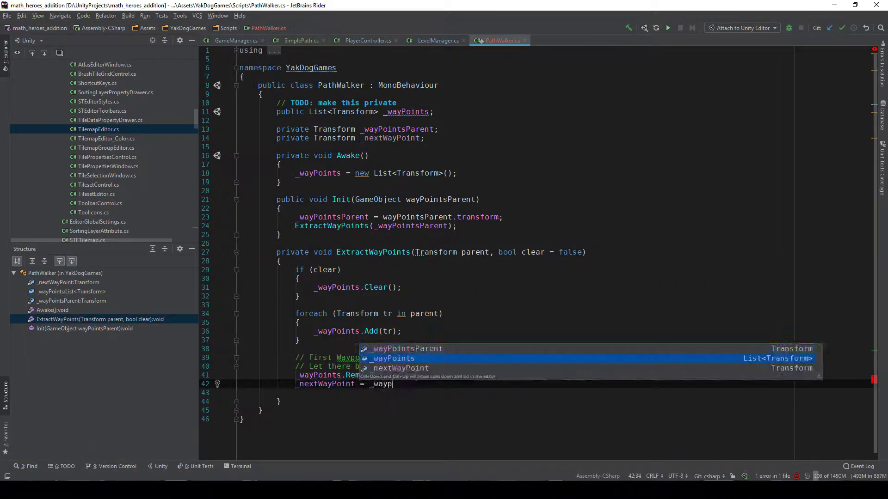
{"action": "key", "text": "ctrl+z"}
{"action": "key", "text": "ctrl+z"}
{"action": "key", "text": "ctrl+z"}
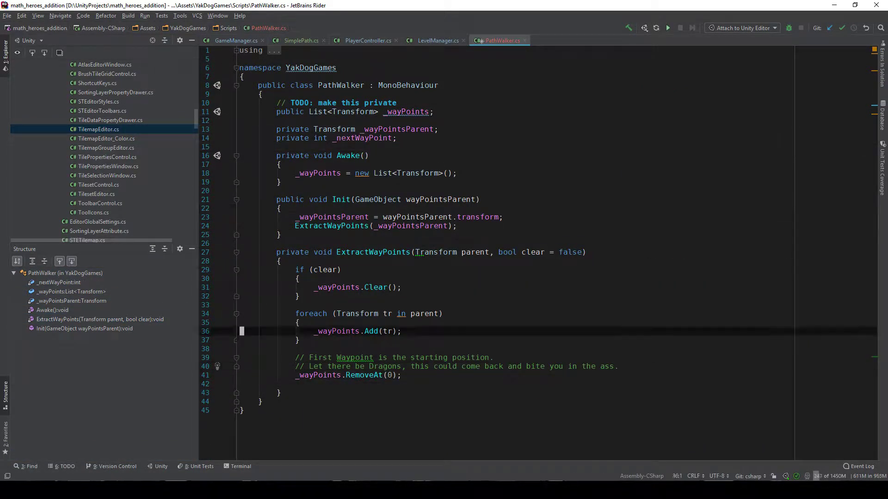
{"action": "type", "text": "_nextWayPoint = _wayPoints[0];"}
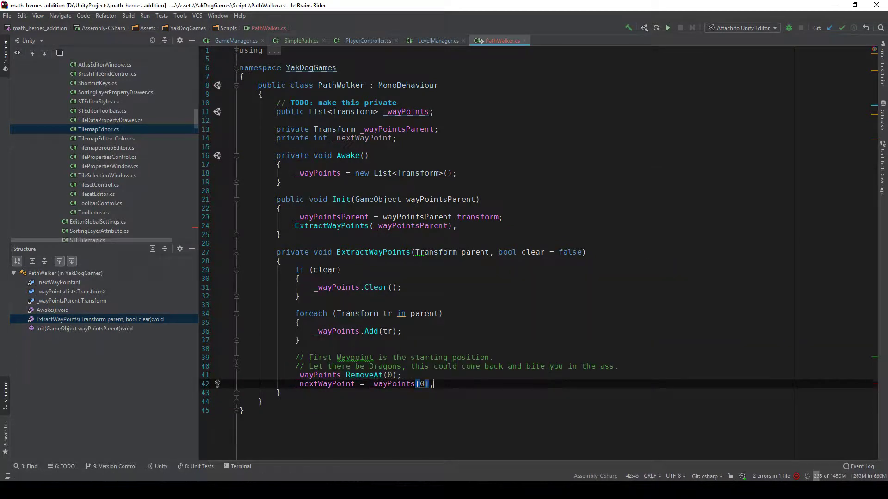
Replace Walk's movement line with GetComponent<PathWalker>().WalkToNextWayPoint(), generating the empty method in PathWalker.
{"action": "key", "text": "ctrl+Tab"}
{"action": "key", "text": "shift+End"}
{"action": "type", "text": "GetComponent<"}
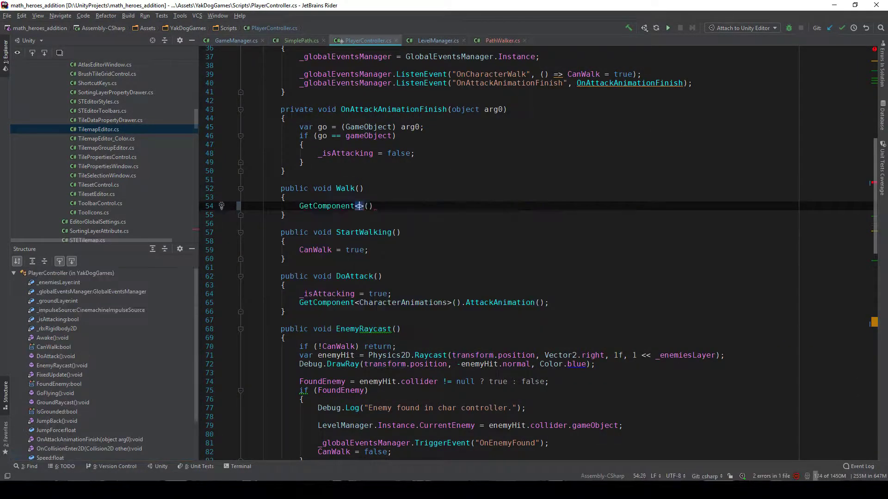
{"action": "type", "text": "PathWalker>().WalkToNextWayPoint();"}
{"action": "key", "text": "alt+Return"}
{"action": "key", "text": "Return"}
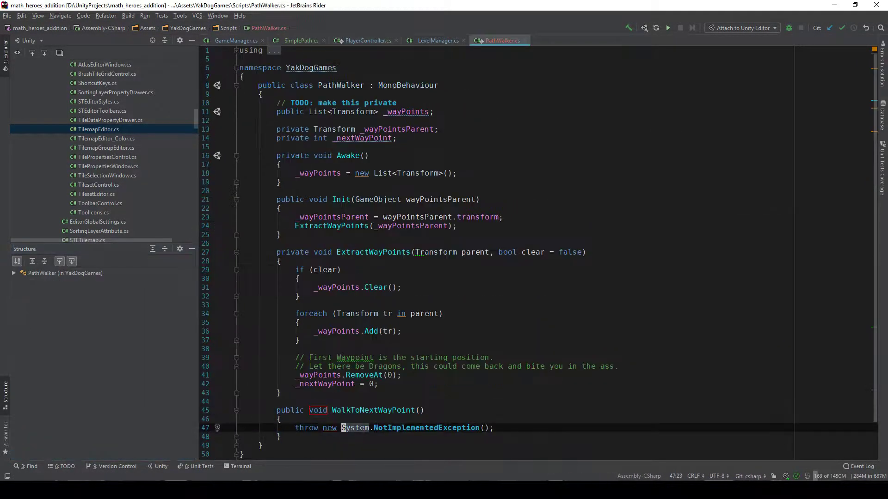
{"action": "key", "text": "shift+End"}
{"action": "key", "text": "BackSpace"}
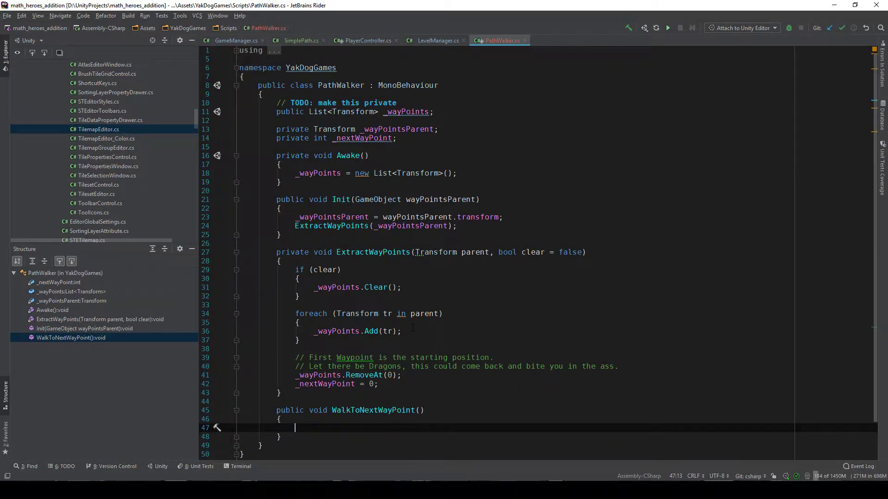
Fill the method with Vector3.MoveTowards(transform.position, _wayPoints[_nextWayPoint].position, 0.1f).
{"action": "type", "text": "transform.position"}
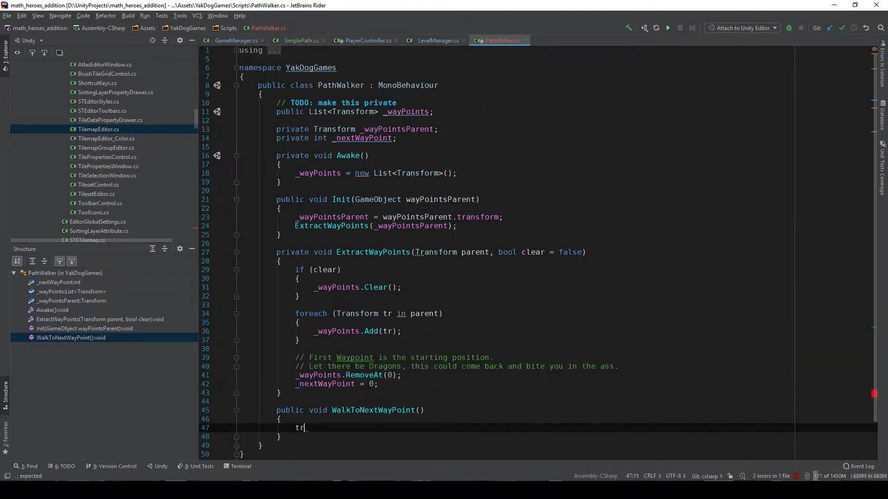
{"action": "key", "text": "BackSpace"}
{"action": "key", "text": "BackSpace"}
{"action": "type", "text": "Vector3.MoveTowards(transform.position, _wa"}
{"action": "key", "text": "Return"}
{"action": "type", "text": "[currentwa"}
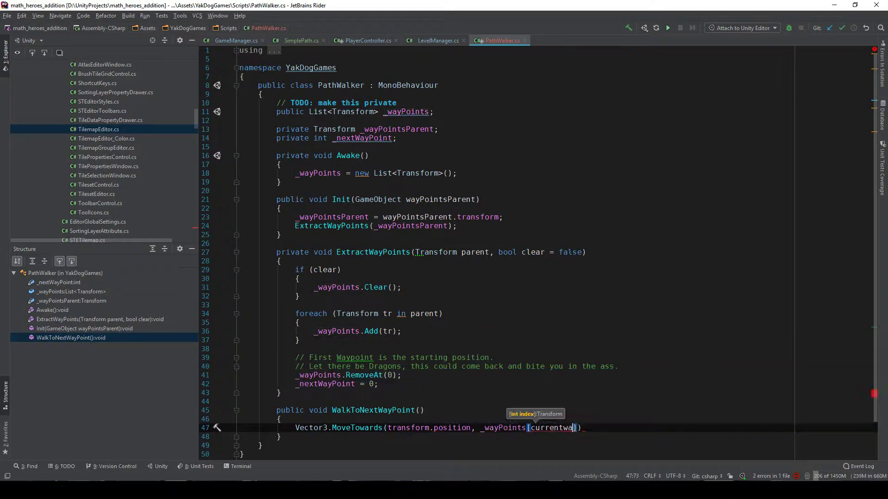
{"action": "type", "text": ";"}
{"action": "key", "text": "Home"}
{"action": "type", "text": ","}
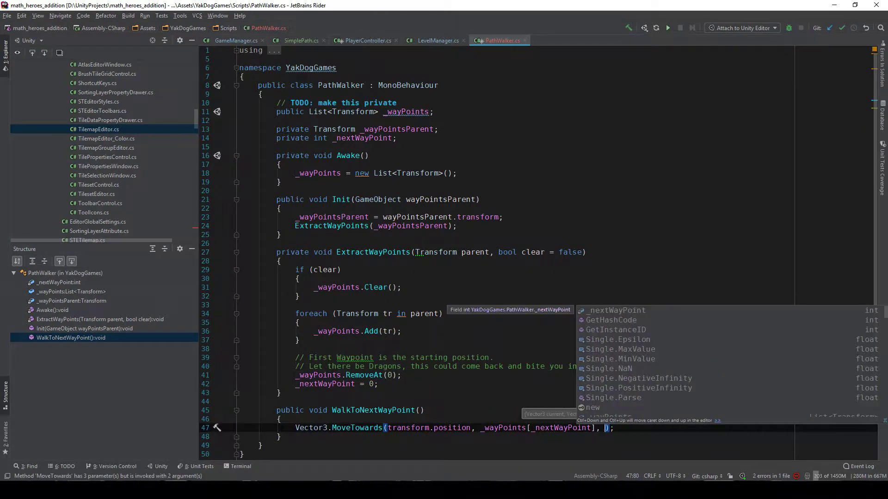
{"action": "key", "text": "Escape"}
{"action": "type", "text": "f"}
{"action": "left_click", "coordinate": [591, 427]}
{"action": "type", "text": ".position"}
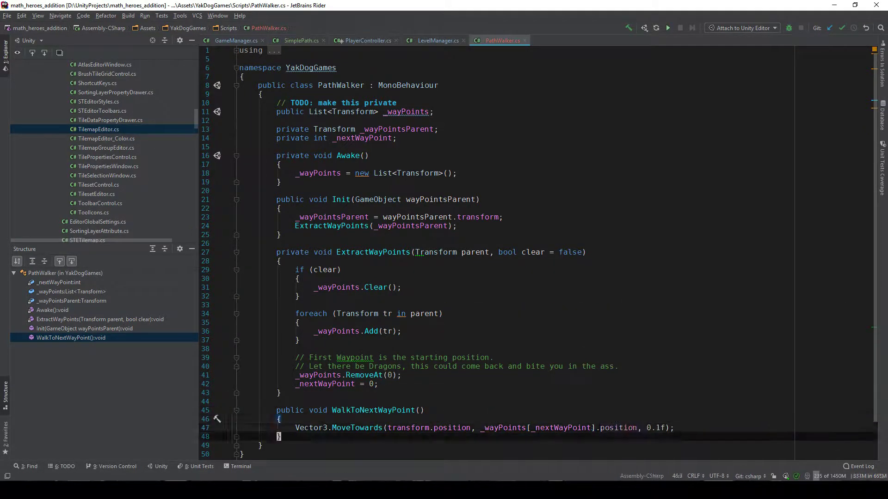
Wrap the MoveTowards call in transform.Translate(...) and return to Unity.
{"action": "key", "text": "Home"}
{"action": "type", "text": "transform.Translat"}
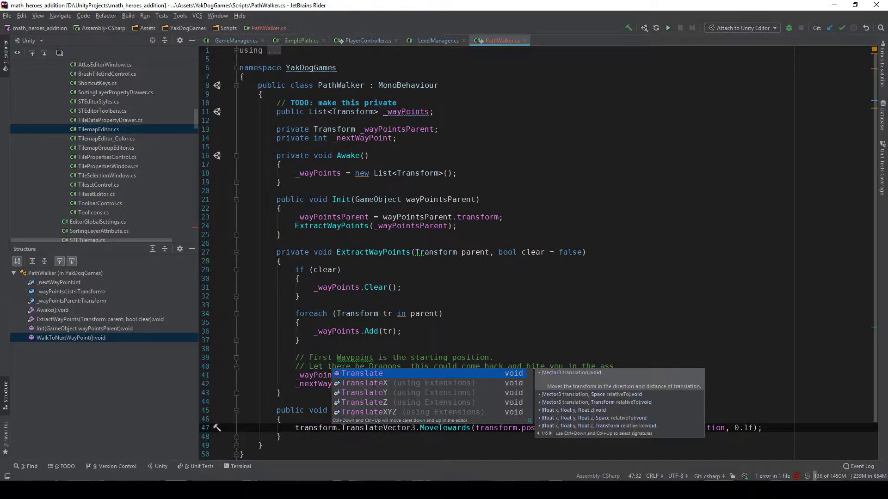
{"action": "type", "text": "e("}
{"action": "key", "text": "End"}
{"action": "key", "text": "Left"}
{"action": "type", "text": ")"}
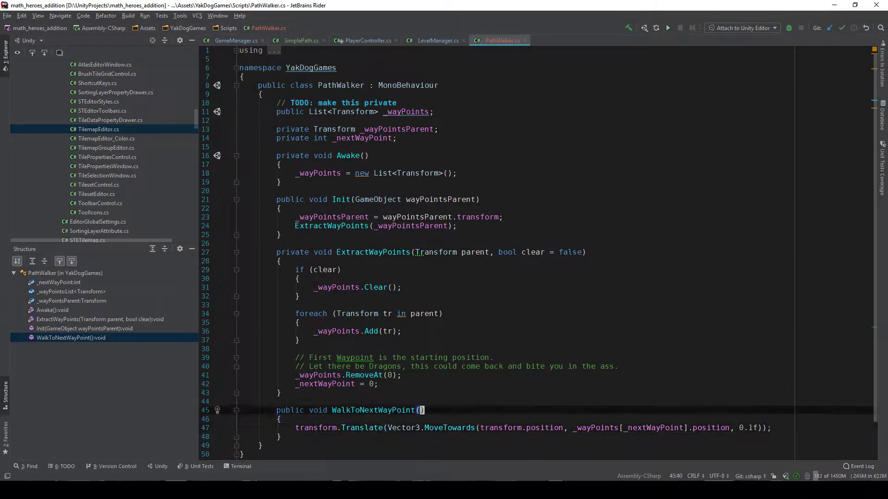
{"action": "key", "text": "alt+Tab"}
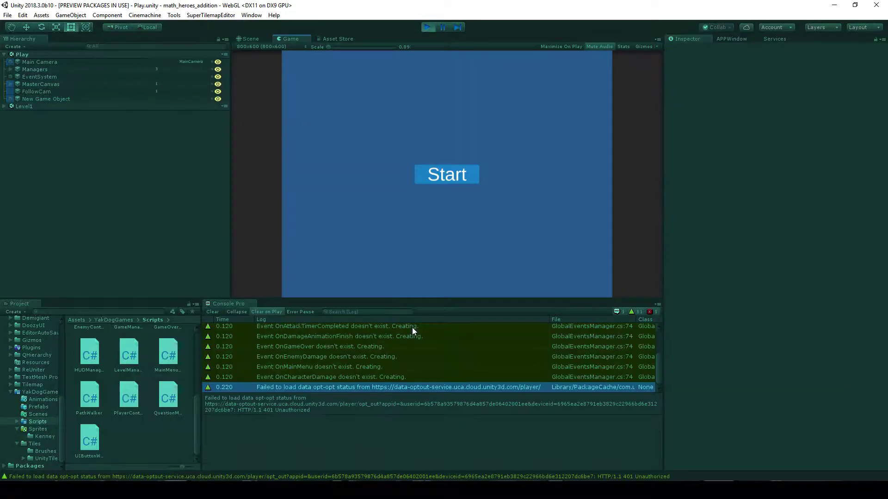
Add a _pathWalker field set from GetComponent<PathWalker>() in PlayerController, then play-test in Unity.
{"action": "key", "text": "alt+Tab"}
{"action": "left_click", "coordinate": [360, 40]}
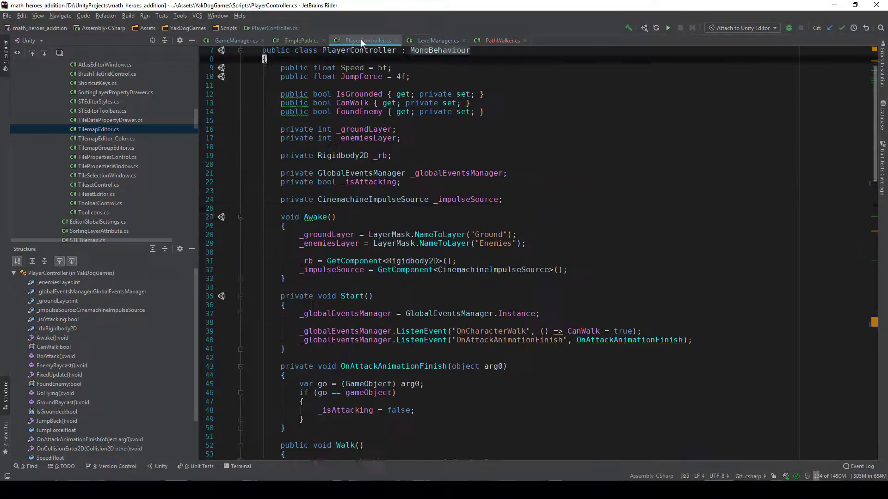
{"action": "type", "text": "private PathWalker _pathWalker;"}
{"action": "type", "text": "_pathWalker = GetComponent<PathWalker>();"}
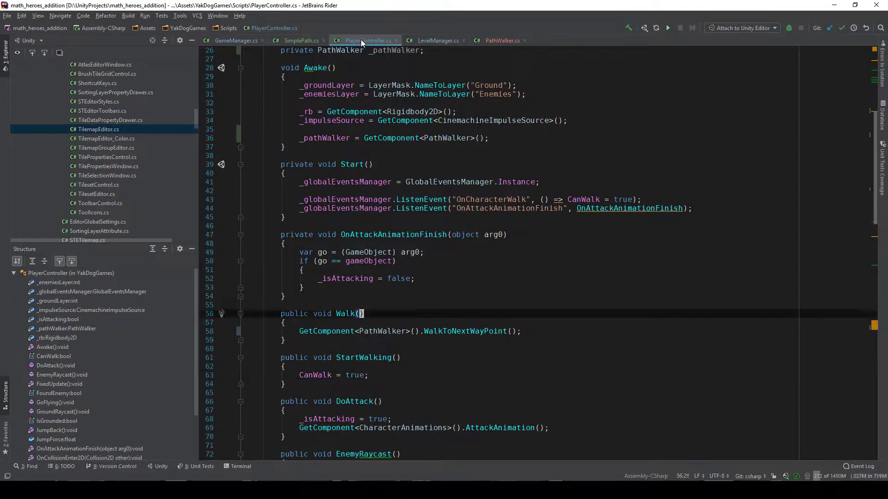
{"action": "key", "text": "alt+Tab"}
{"action": "key", "text": "ctrl+p"}
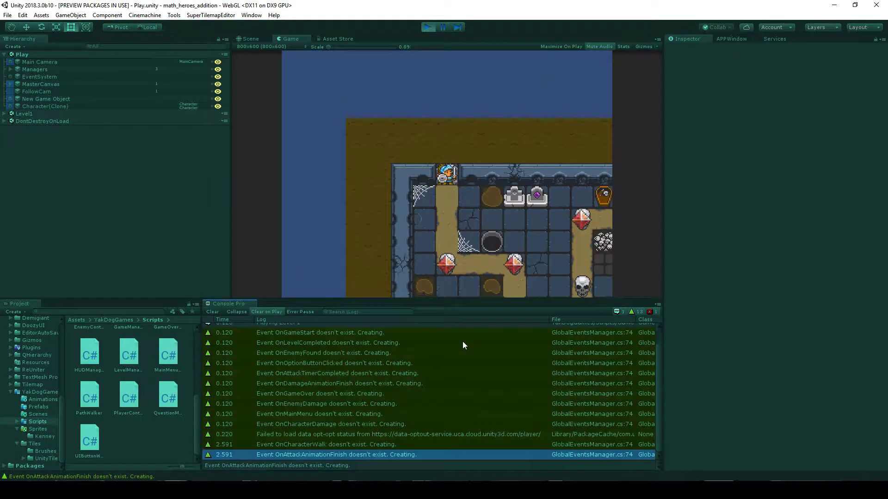
{"action": "key", "text": "ctrl+p"}
In LevelManager, add _characterInstance.GetComponent<PathWalker>().StartWalking() after the character is instantiated.
{"action": "key", "text": "alt+Tab"}
{"action": "key", "text": "ctrl+f"}
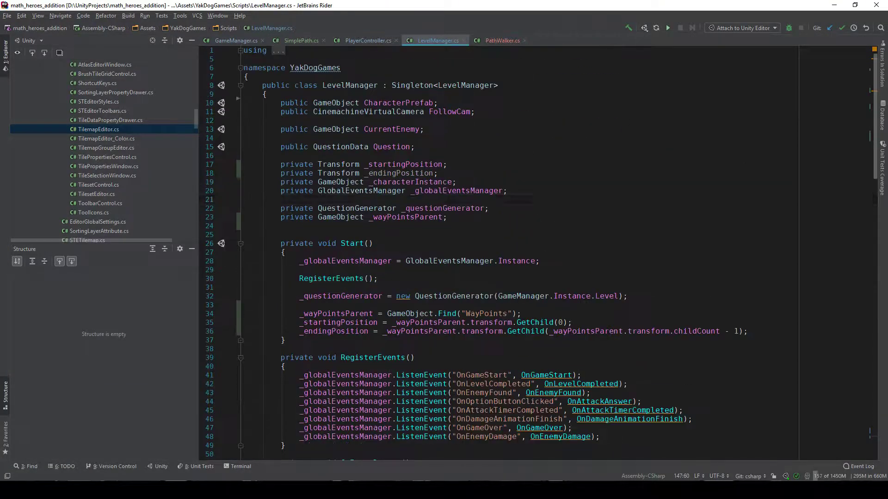
{"action": "type", "text": "walk"}
{"action": "key", "text": "Return"}
{"action": "type", "text": "startwalking"}
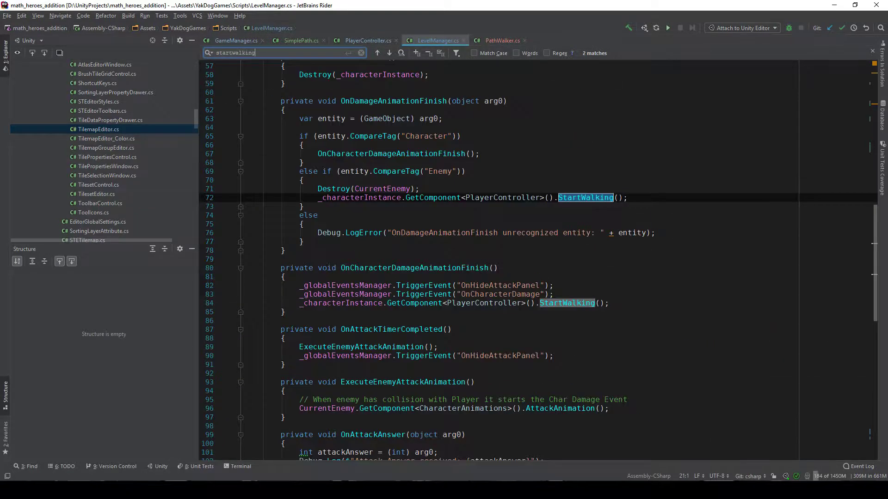
{"action": "key", "text": "ctrl+Tab"}
{"action": "key", "text": "ctrl+Tab"}
{"action": "key", "text": "End"}
{"action": "key", "text": "Return"}
{"action": "type", "text": "_ch"}
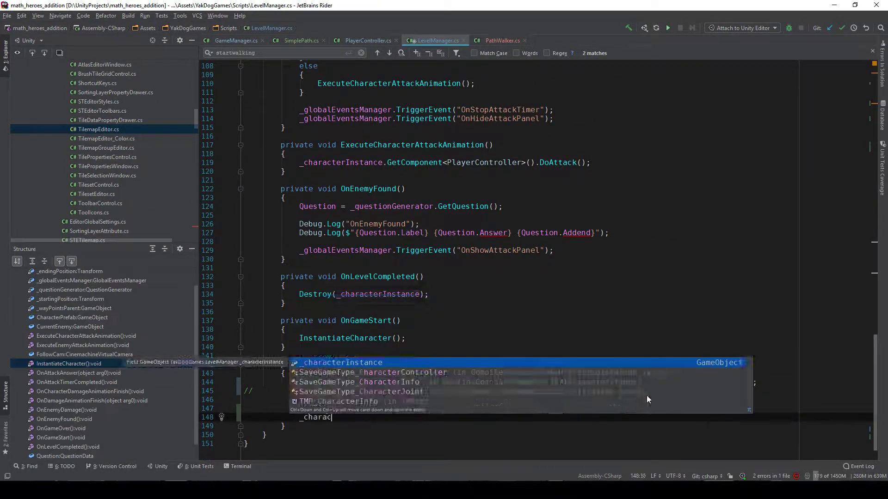
{"action": "key", "text": "Return"}
{"action": "type", "text": ".GetComponent<PathWalker>().StartWalking();"}
Play-test from the Start screen, hit the -Infinity position errors, and open a line below MoveTowards in PathWalker.
{"action": "key", "text": "alt+Tab"}
{"action": "key", "text": "ctrl+p"}
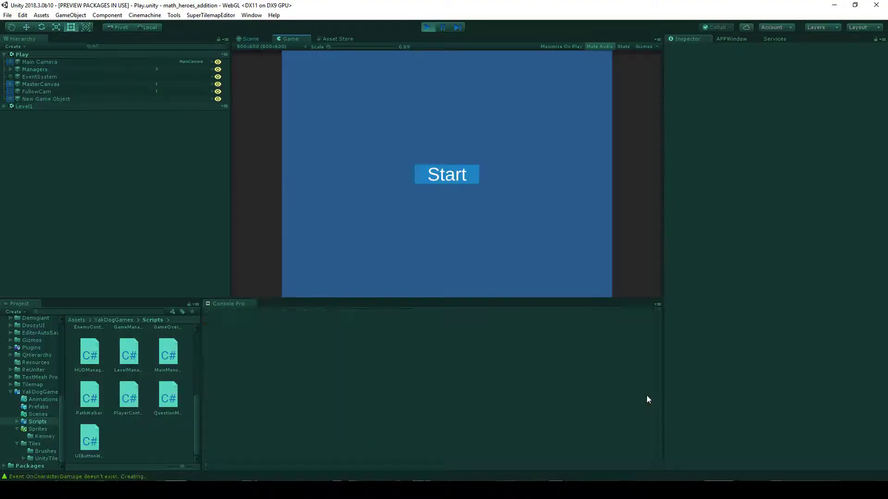
{"action": "left_click", "coordinate": [446, 175]}
{"action": "key", "text": "ctrl+p"}
{"action": "key", "text": "alt+Tab"}
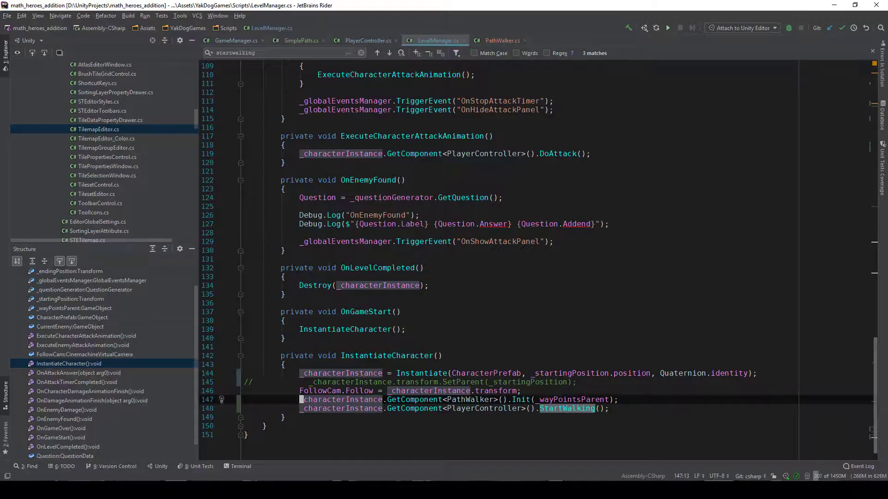
{"action": "key", "text": "ctrl+Tab"}
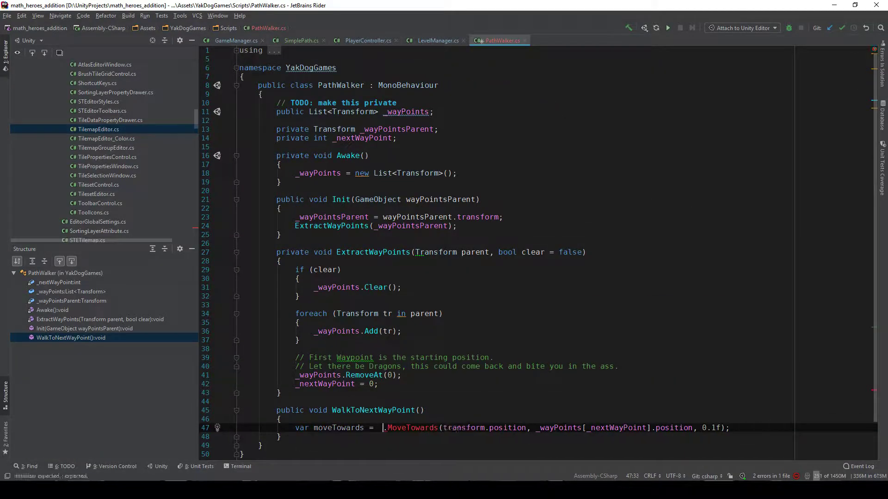
{"action": "key", "text": "End"}
{"action": "key", "text": "Return"}
Assign transform.position = moveTowards and play-test the level from the Start screen.
{"action": "type", "text": "transform.position = moveTowards;"}
{"action": "key", "text": "alt+Tab"}
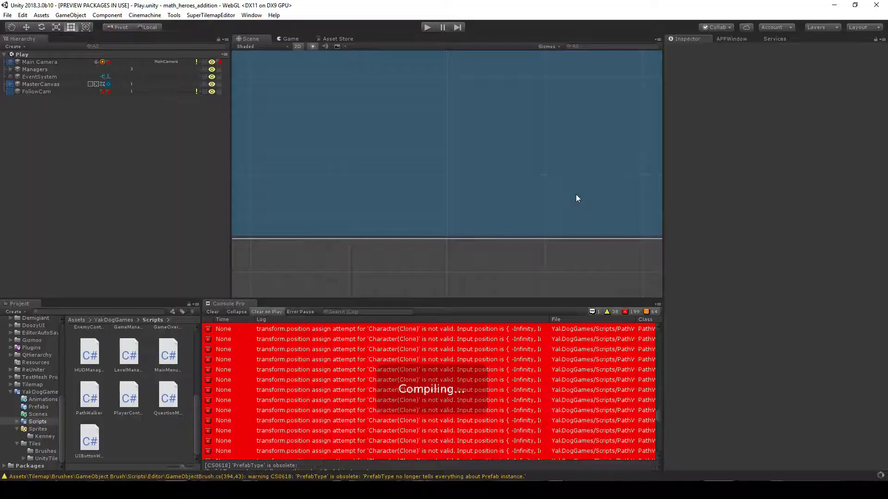
{"action": "key", "text": "ctrl+p"}
{"action": "left_click", "coordinate": [429, 172]}
{"action": "key", "text": "alt+Tab"}
Give WalkToNextWayPoint a float speed parameter, scaled by Time.deltaTime in the MoveTowards step.
{"action": "key", "text": "ctrl+Tab"}
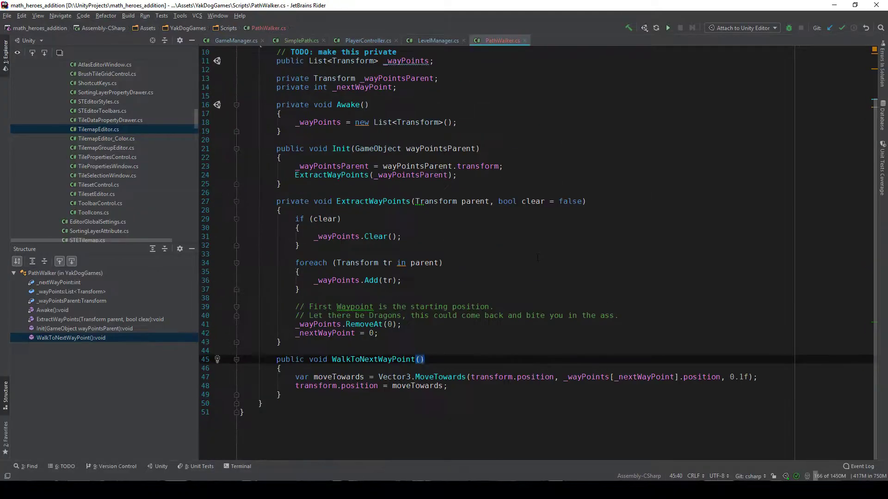
{"action": "key", "text": "ctrl+Tab"}
{"action": "key", "text": "ctrl+b"}
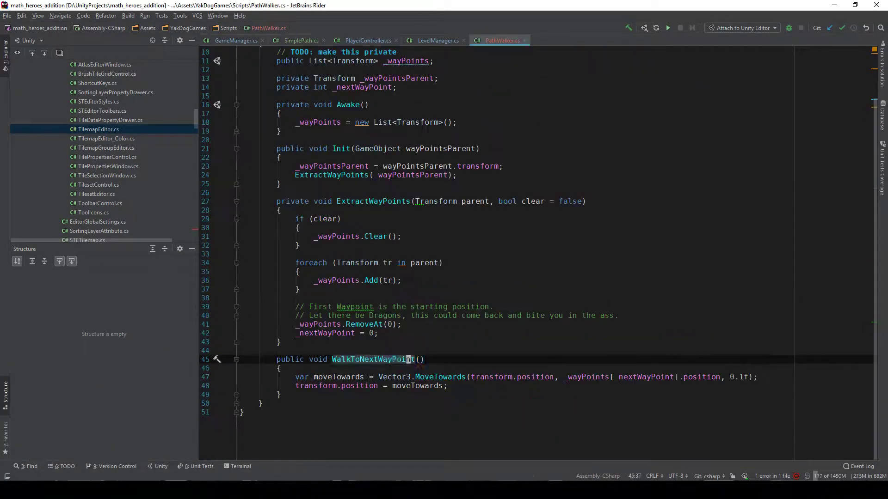
{"action": "left_click", "coordinate": [556, 377]}
{"action": "key", "text": "alt+Tab"}
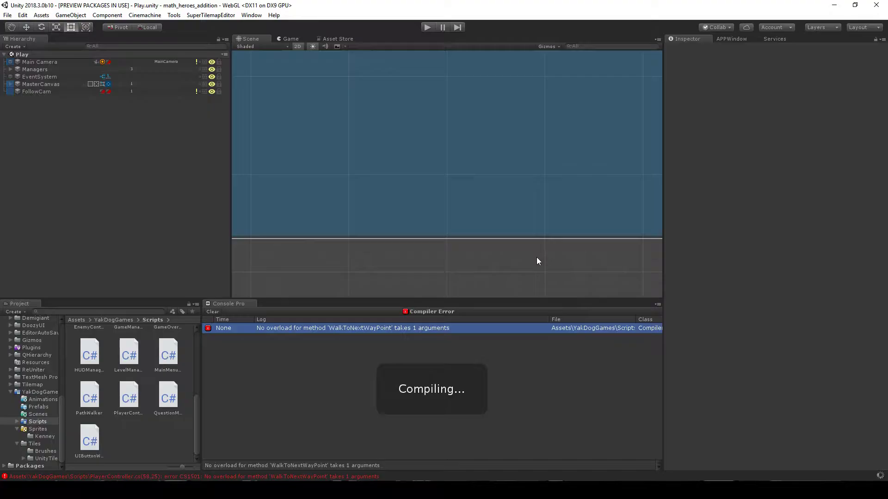
Check the WalkToNextWayPoint call site and look up Vector2.MoveTowards in the Zeal documentation.
{"action": "scroll", "coordinate": [467, 204], "scroll_direction": "up", "scroll_amount": 5}
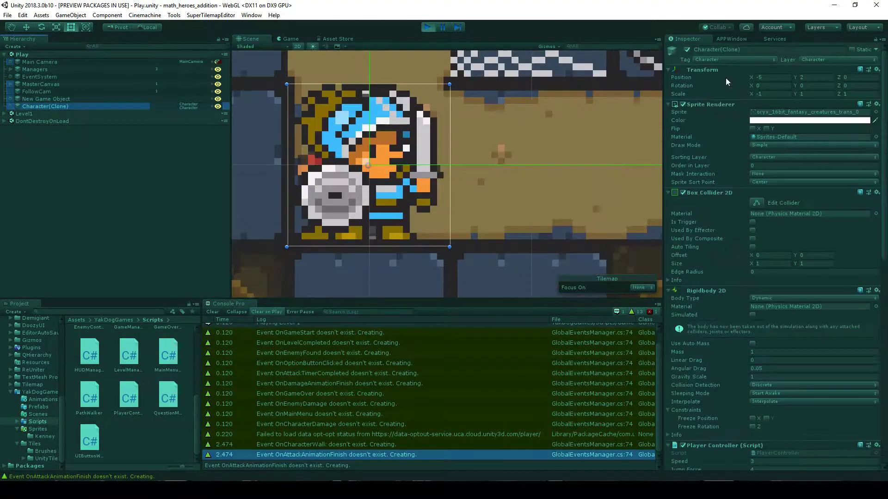
{"action": "key", "text": "alt+Tab"}
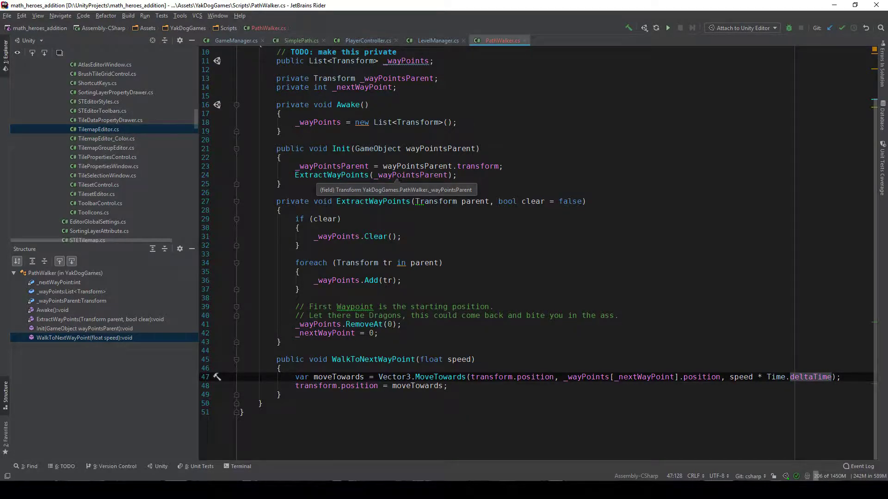
{"action": "left_click", "coordinate": [372, 360]}
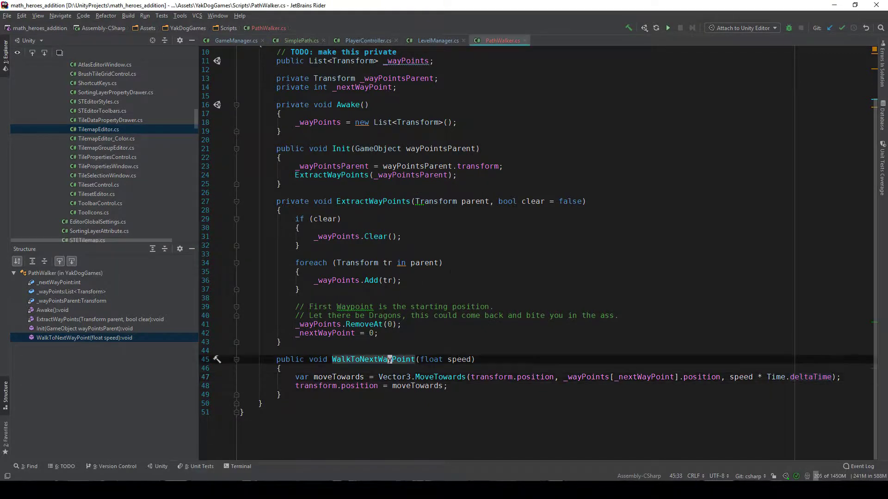
{"action": "key", "text": "ctrl+b"}
{"action": "key", "text": "ctrl+b"}
{"action": "type", "text": "if(TransformExtensions.p"}
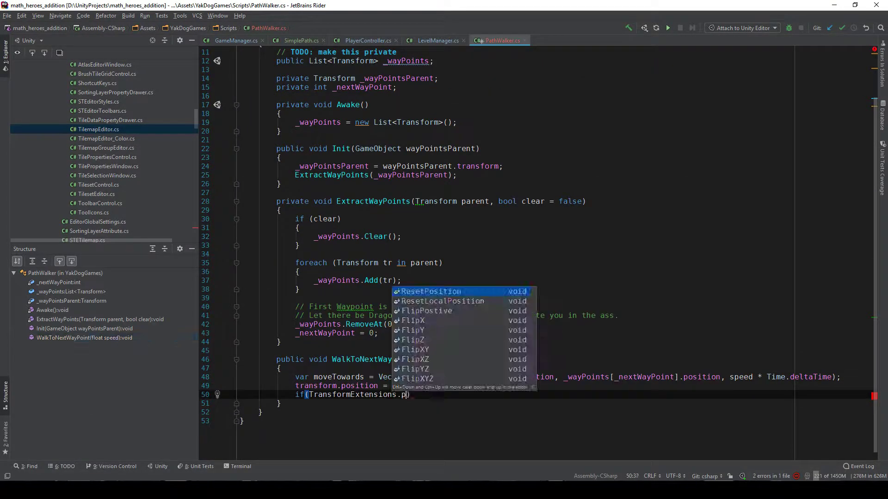
{"action": "type", "text": "Vector2.MoveTowards(transform.posi"}
{"action": "key", "text": "ctrl+shift+d"}
Add an arrival check comparing the position to _wayPoints[_nextWayPoint].position, with an empty body.
{"action": "scroll", "coordinate": [476, 273], "scroll_direction": "down", "scroll_amount": 5}
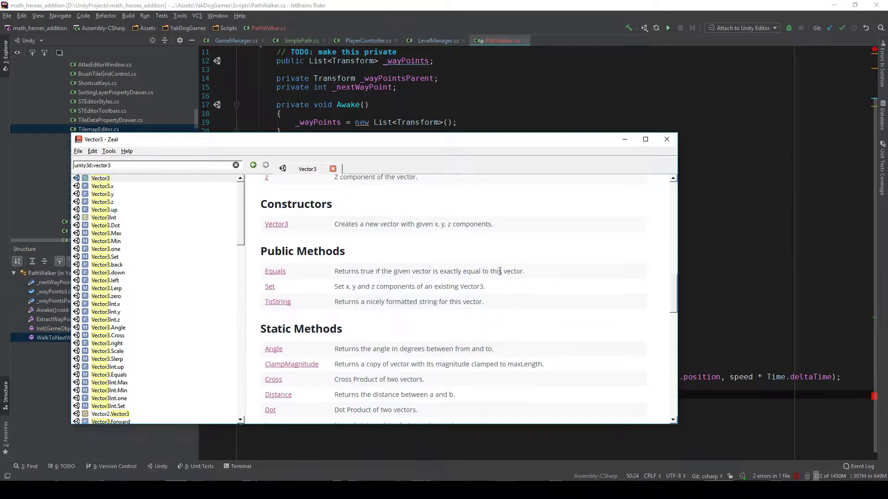
{"action": "scroll", "coordinate": [546, 255], "scroll_direction": "down", "scroll_amount": 5}
{"action": "scroll", "coordinate": [545, 255], "scroll_direction": "down", "scroll_amount": 5}
{"action": "scroll", "coordinate": [546, 256], "scroll_direction": "down", "scroll_amount": 3}
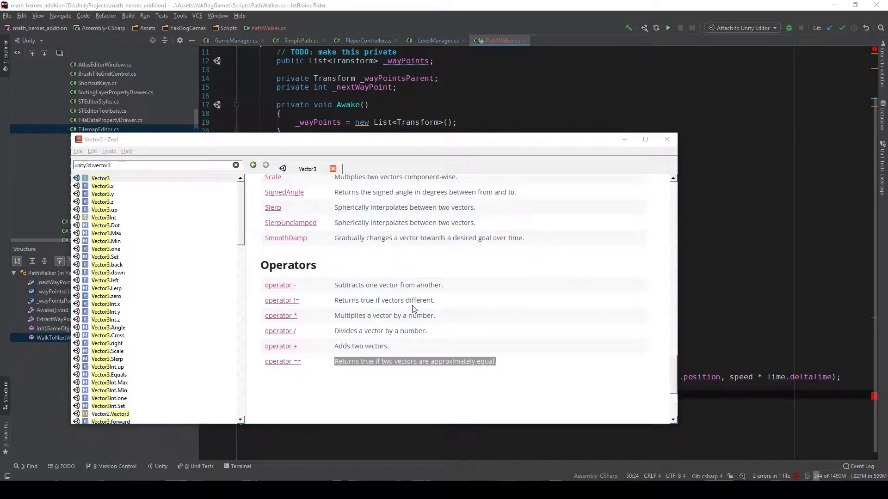
{"action": "key", "text": "alt+Tab"}
{"action": "type", "text": "m.position == _wayPoin"}
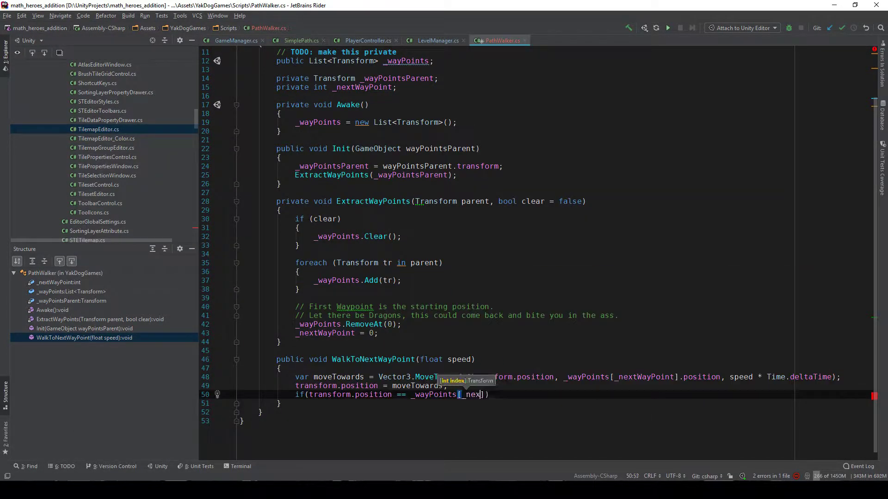
{"action": "type", "text": "ts[_nextWayPoint].position"}
{"action": "key", "text": "ctrl+shift+Return"}
{"action": "type", "text": "_nextWayPoint++"}
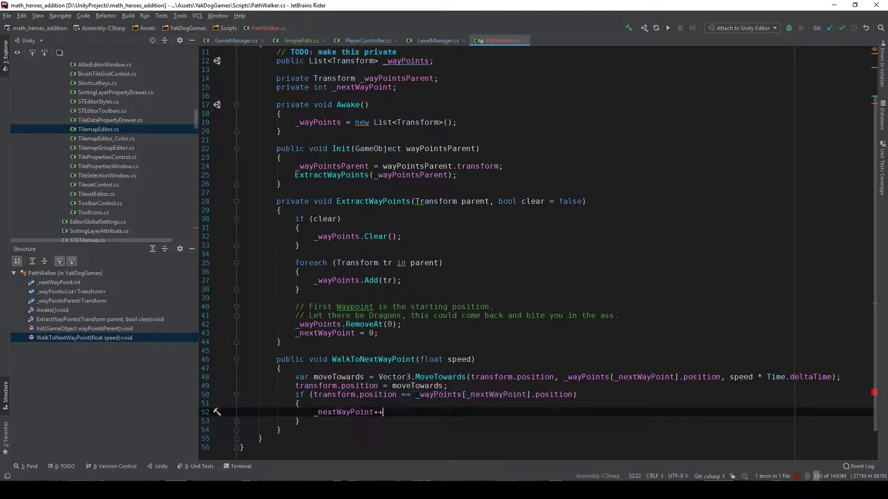
{"action": "type", "text": ";"}
Add a last-waypoint check testing whether _nextWayPoint exceeds _wayPoints.Count - 1.
{"action": "key", "text": "Return"}
{"action": "type", "text": "if(_nextWayPoint >= _wayPoints.Count)"}
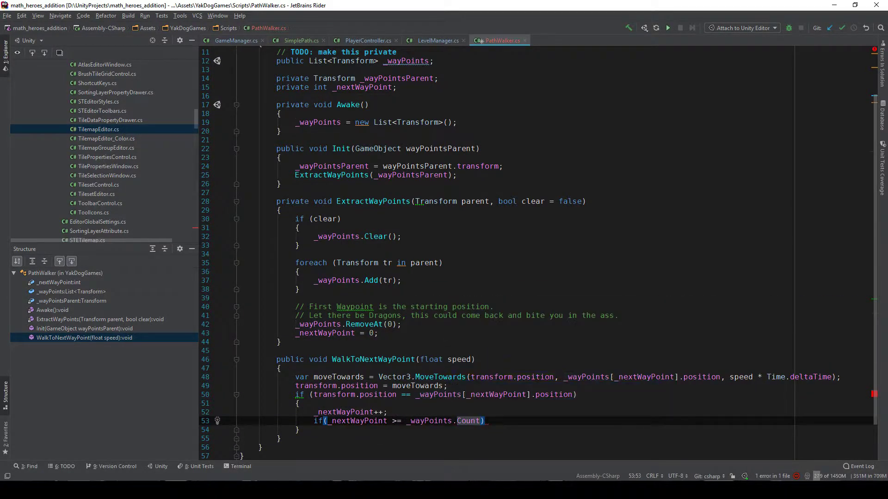
{"action": "type", "text": " - 1"}
{"action": "key", "text": "ctrl+shift+Return"}
{"action": "type", "text": "_next"}
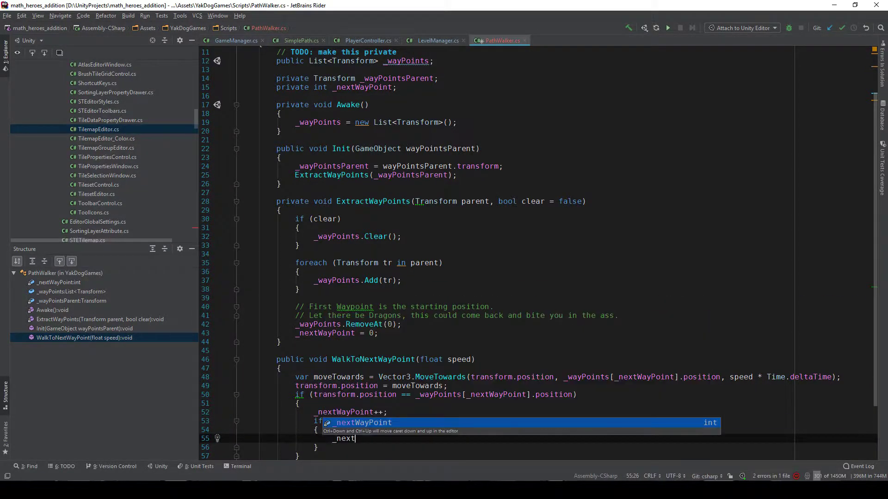
{"action": "key", "text": "BackSpace"}
{"action": "key", "text": "BackSpace"}
{"action": "key", "text": "BackSpace"}
{"action": "key", "text": "Up"}
{"action": "key", "text": "Up"}
{"action": "key", "text": "Right"}
{"action": "key", "text": "Right"}
{"action": "key", "text": "Right"}
{"action": "key", "text": "Delete"}
{"action": "key", "text": "Down"}
{"action": "key", "text": "Down"}
{"action": "key", "text": "Return"}
{"action": "type", "text": "="}
{"action": "key", "text": "ctrl+z"}
{"action": "key", "text": "ctrl+z"}
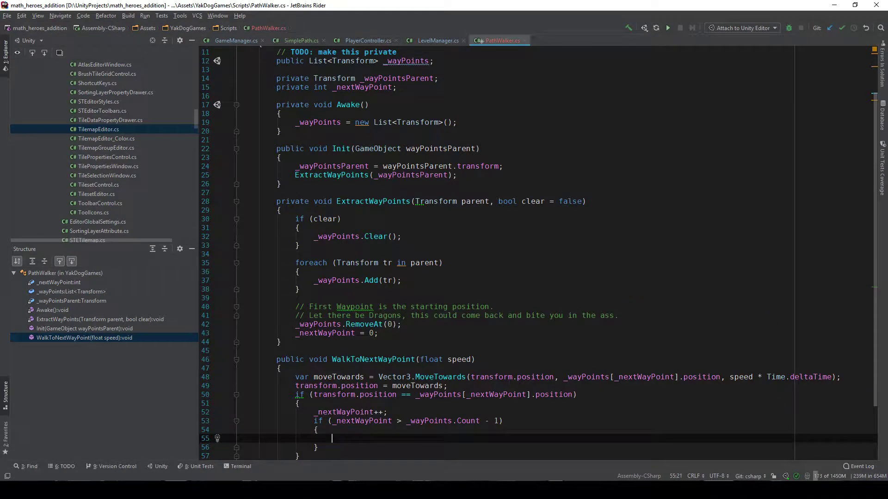
Return false past the last waypoint and increment _nextWayPoint after the arrival check.
{"action": "key", "text": "ctrl+alt+Left"}
{"action": "key", "text": "ctrl+alt+Left"}
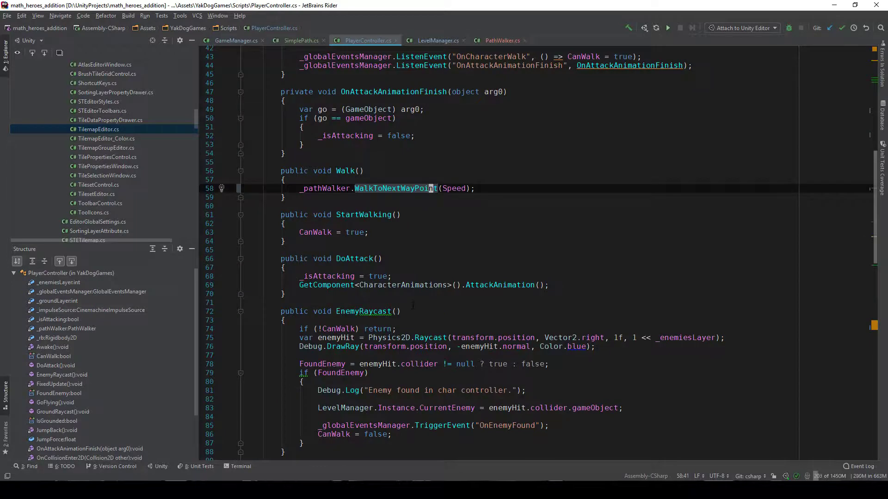
{"action": "left_click", "coordinate": [479, 41]}
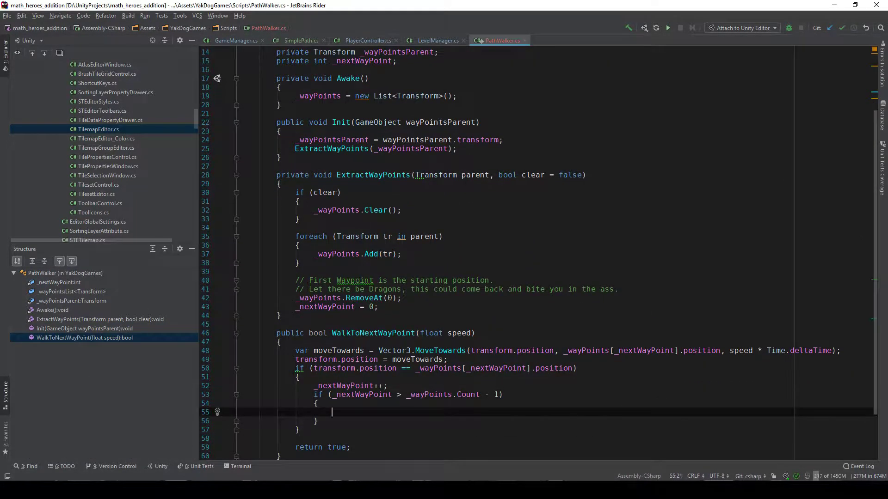
{"action": "type", "text": "_nextWayPoint = _wayPoints"}
{"action": "key", "text": "Up"}
{"action": "key", "text": "Up"}
{"action": "key", "text": "Up"}
{"action": "key", "text": "ctrl+alt+l"}
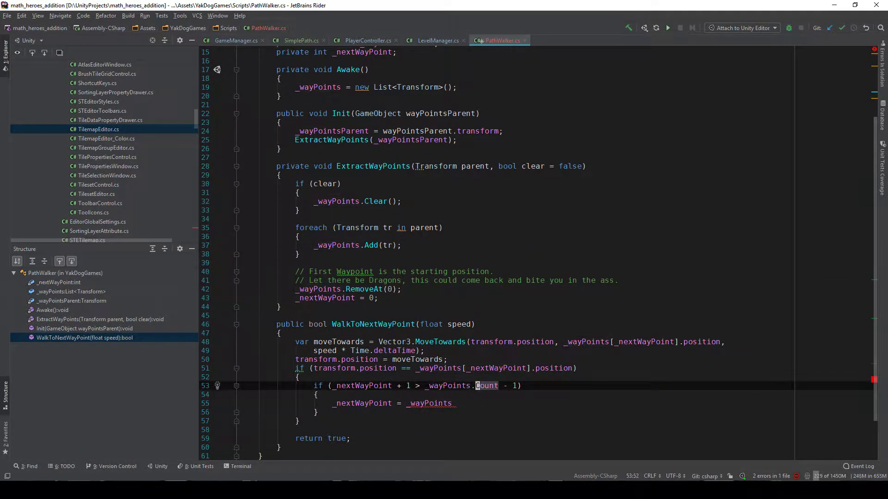
{"action": "key", "text": "Down"}
{"action": "key", "text": "Down"}
{"action": "key", "text": "Down"}
{"action": "key", "text": "shift+Home"}
{"action": "type", "text": "return false;"}
{"action": "key", "text": "Down"}
{"action": "key", "text": "Down"}
{"action": "key", "text": "Down"}
{"action": "type", "text": "_nextWayPoint++;"}
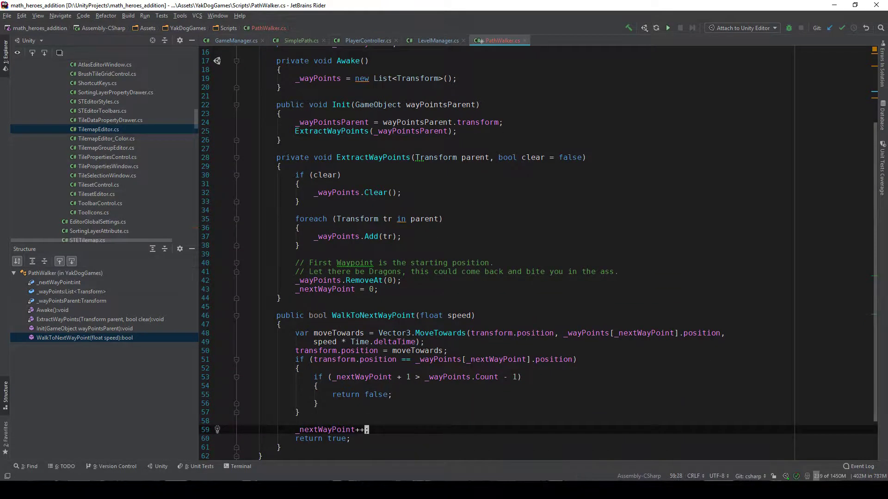
In PlayerController's Walk, open a body for the case where the path is finished.
{"action": "left_click", "coordinate": [340, 40]}
{"action": "type", "text": "{"}
{"action": "key", "text": "Return"}
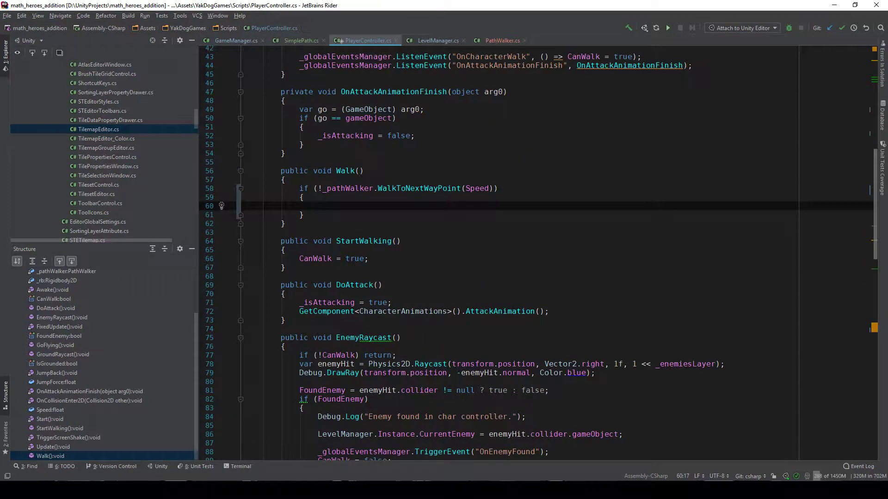
Set CanWalk = false and call _globalEventsManager.TriggerEvent("OnLevelFinish") when the path ends.
{"action": "type", "text": "CanWalk = false;"}
{"action": "key", "text": "Return"}
{"action": "type", "text": "// TODO: trigger"}
{"action": "scroll", "coordinate": [494, 318], "scroll_direction": "down", "scroll_amount": 5}
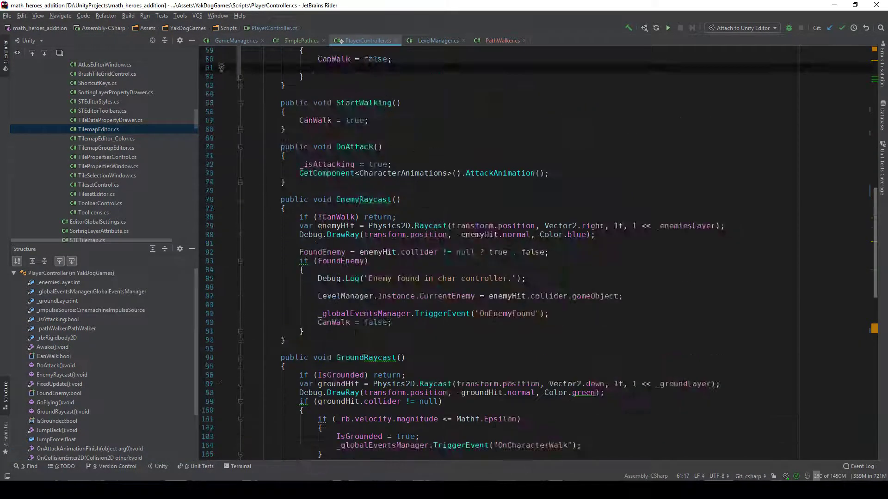
{"action": "scroll", "coordinate": [493, 318], "scroll_direction": "up", "scroll_amount": 4}
{"action": "scroll", "coordinate": [494, 318], "scroll_direction": "up", "scroll_amount": 7}
{"action": "type", "text": "_globalEventsManager.TriggerEvent(\"OnLevelFinish\");"}
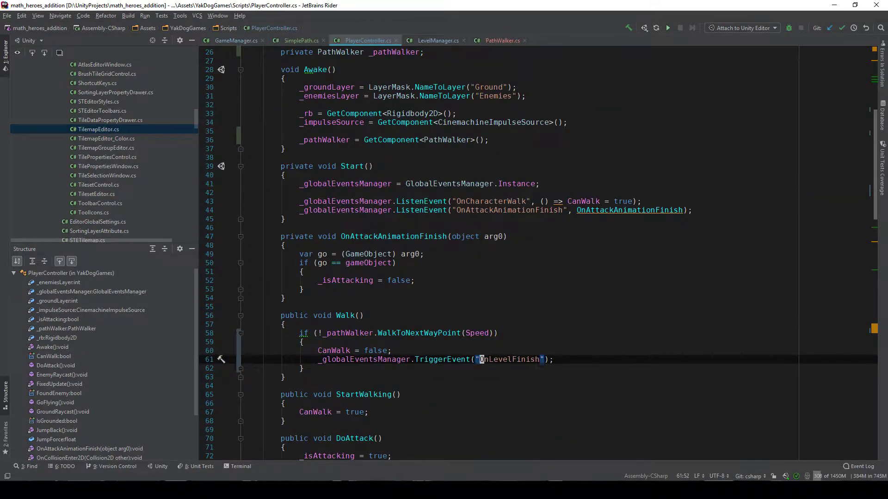
{"action": "key", "text": "ctrl+shift+f"}
{"action": "key", "text": "Escape"}
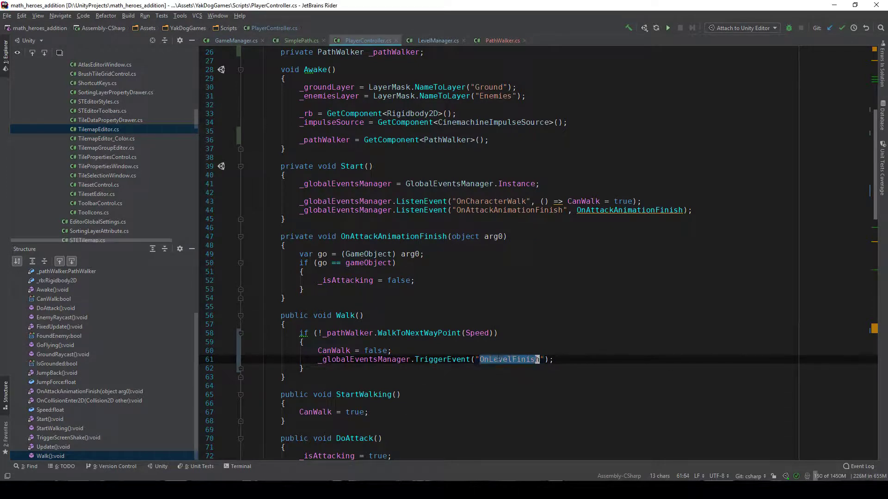
{"action": "key", "text": "ctrl+shift+f"}
{"action": "key", "text": "Escape"}
Play-test the game in Unity, starting the level from its menu.
{"action": "key", "text": "alt+Tab"}
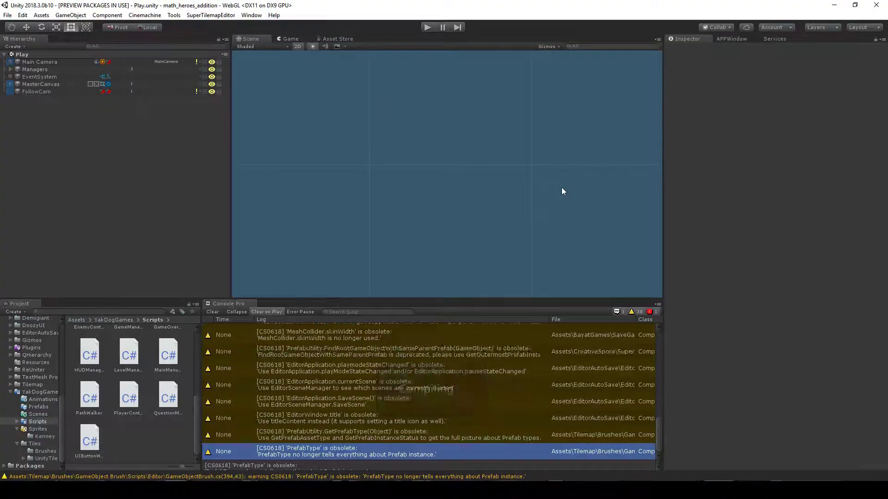
{"action": "key", "text": "ctrl+p"}
{"action": "left_click", "coordinate": [451, 180]}
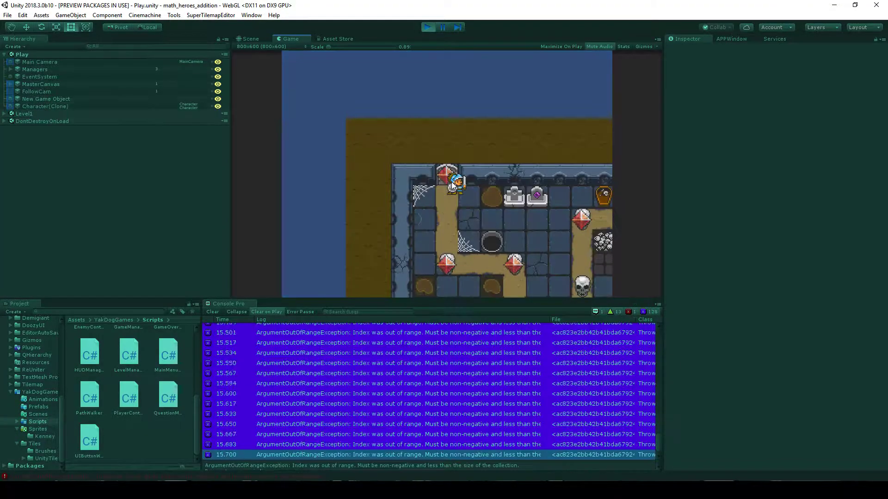
{"action": "key", "text": "alt+Tab"}
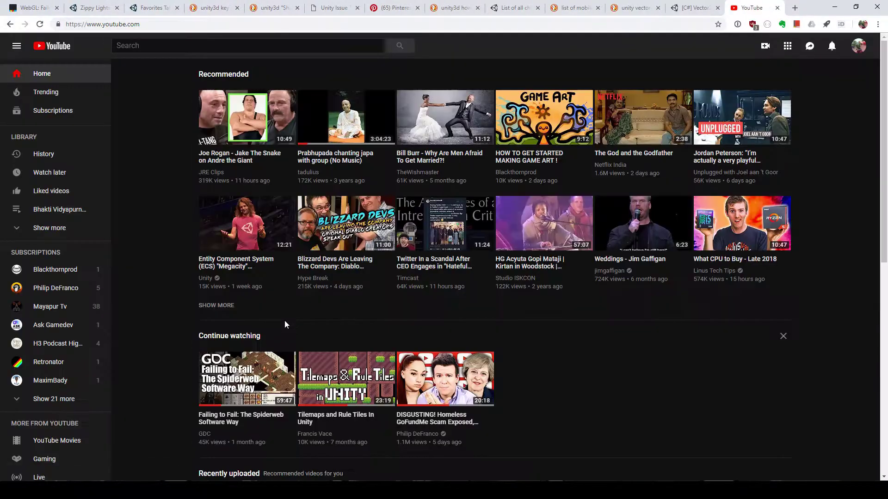
Watch the Math Heroes time-lapse video, skipping ahead twice to the level-select part.
{"action": "left_click", "coordinate": [323, 179]}
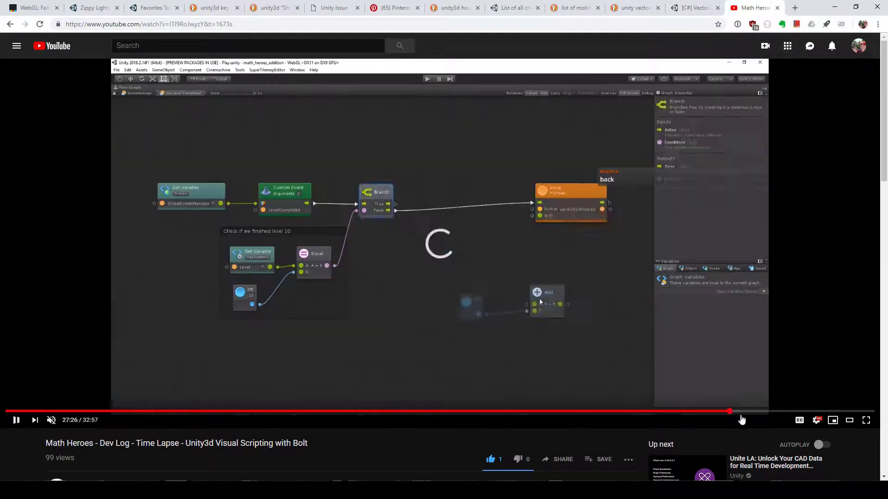
{"action": "left_click", "coordinate": [767, 412]}
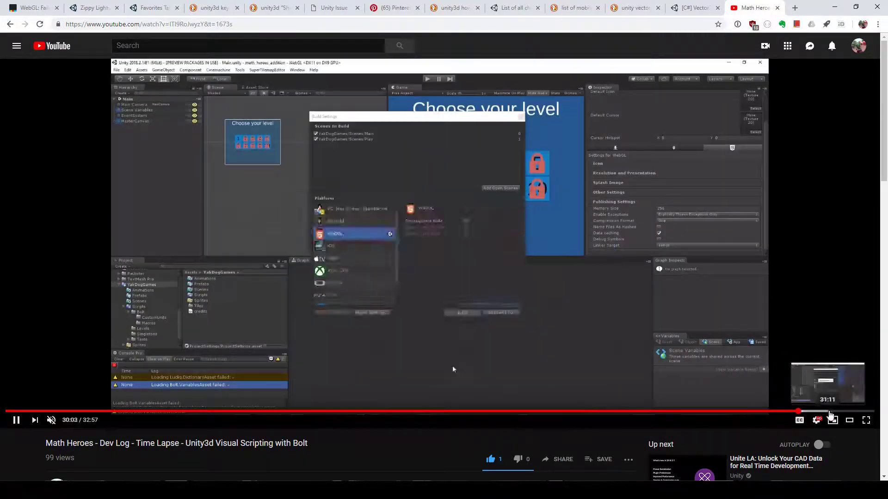
{"action": "left_click", "coordinate": [799, 412]}
{"action": "left_click", "coordinate": [858, 46]}
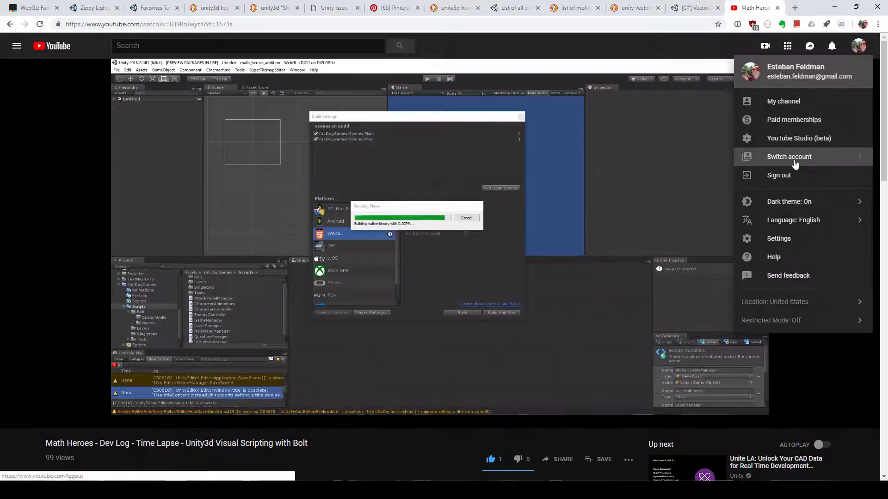
{"action": "left_click", "coordinate": [406, 457]}
Load the math_heroes index.html WebGL build in a new browser tab.
{"action": "key", "text": "ctrl+t"}
{"action": "type", "text": "estebanfeldman.com/games/math_heroes/index.html"}
{"action": "key", "text": "Return"}
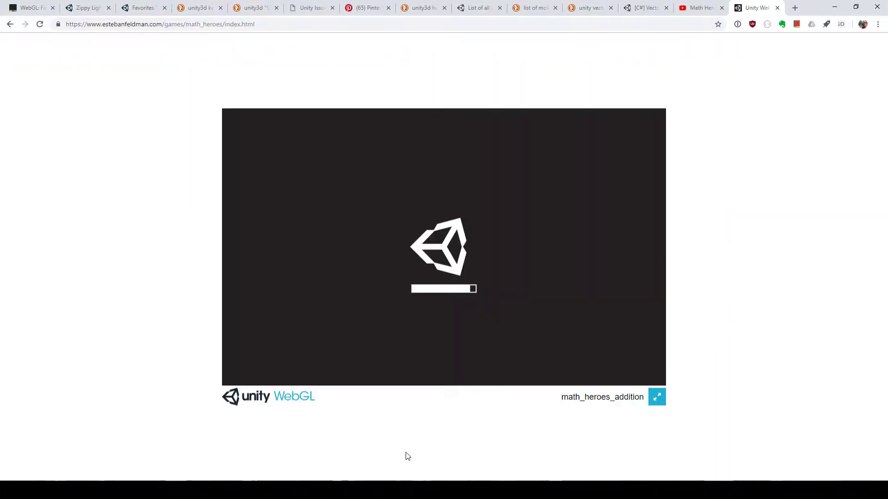
Load the Notion roadmap page in a new browser tab.
{"action": "key", "text": "ctrl+t"}
{"action": "key", "text": "Return"}
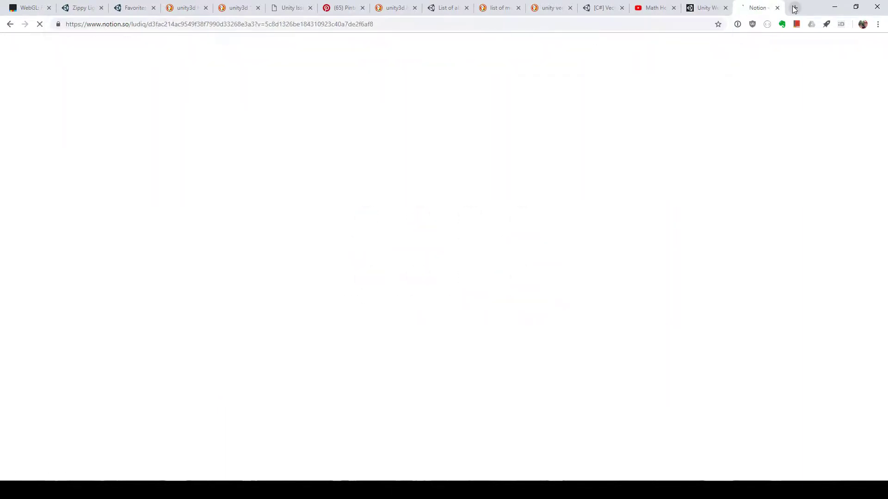
Search the web for 'bolt 2', then refine the search to 'ludiq bolt 2'.
{"action": "key", "text": "ctrl+l"}
{"action": "type", "text": "bolt 2"}
{"action": "key", "text": "Return"}
{"action": "left_click", "coordinate": [52, 51]}
{"action": "type", "text": "ludiq"}
{"action": "key", "text": "Return"}
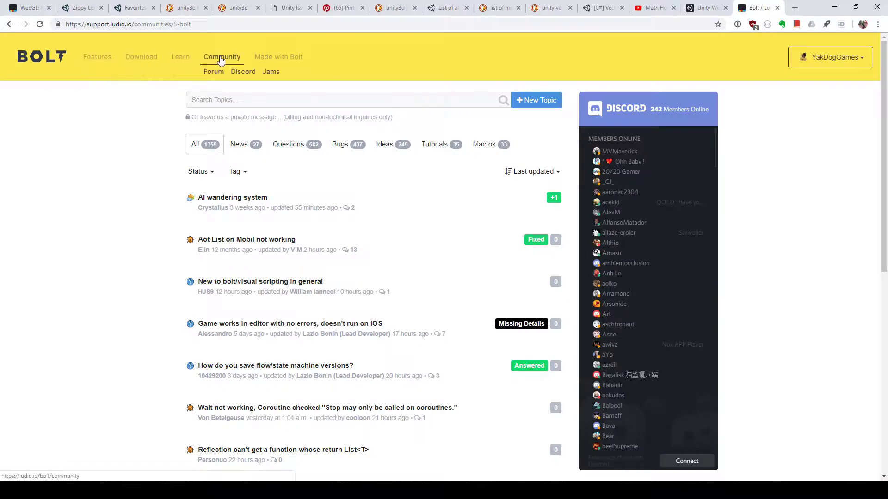
Go to the Ludiq blog, open the Bolt 2 announcement, and enlarge its graph editor screenshot.
{"action": "left_click", "coordinate": [221, 61]}
{"action": "left_click", "coordinate": [433, 444]}
{"action": "left_click", "coordinate": [381, 290]}
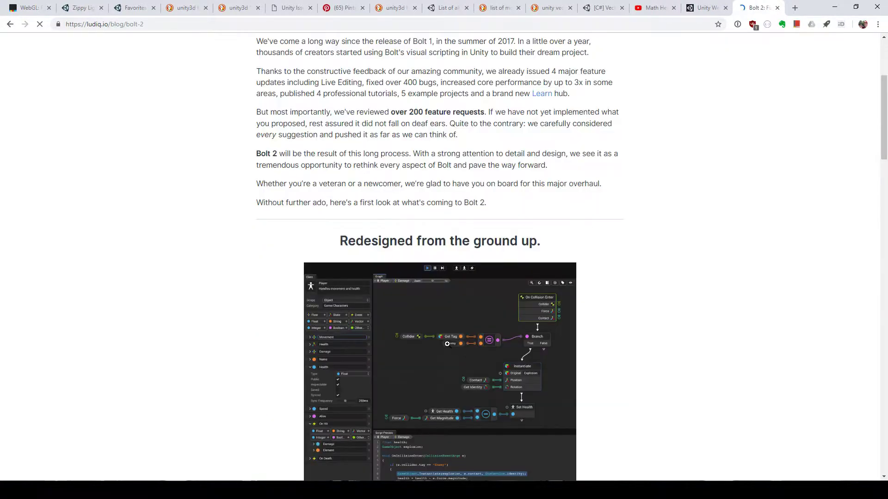
{"action": "left_click", "coordinate": [447, 344]}
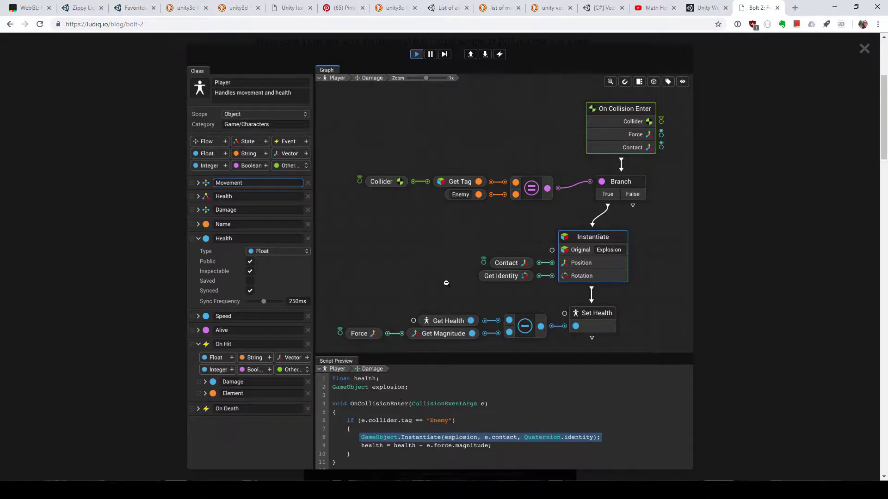
Play the math game, answering addition questions in level 1 and level 3.
{"action": "key", "text": "ctrl+shift+Tab"}
{"action": "left_click", "coordinate": [347, 224]}
{"action": "left_click", "coordinate": [387, 188]}
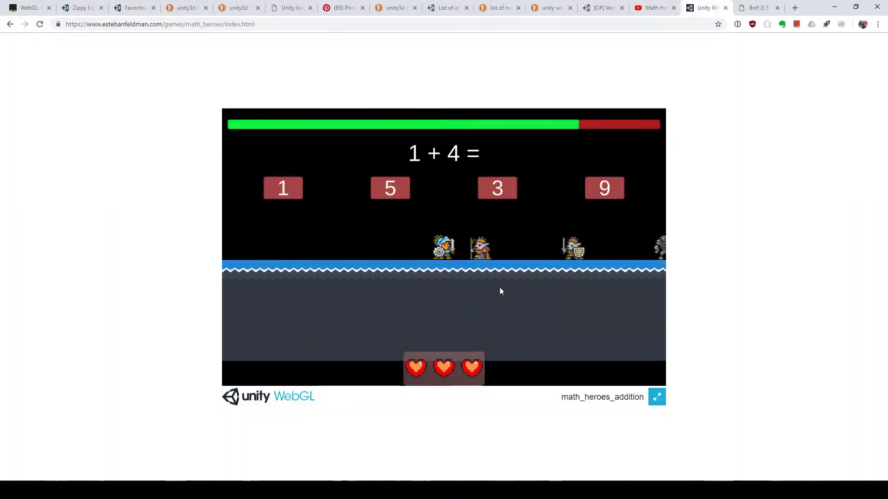
{"action": "left_click", "coordinate": [600, 191]}
{"action": "left_click", "coordinate": [399, 185]}
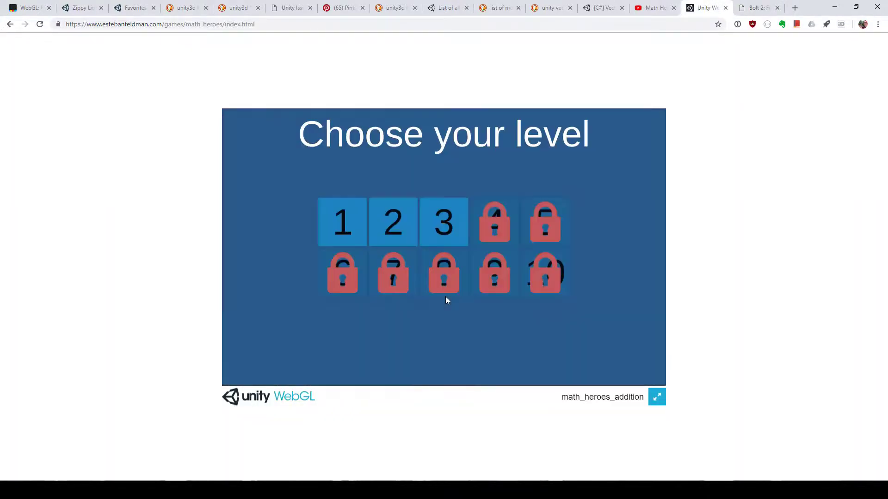
{"action": "left_click", "coordinate": [455, 221]}
{"action": "left_click", "coordinate": [394, 189]}
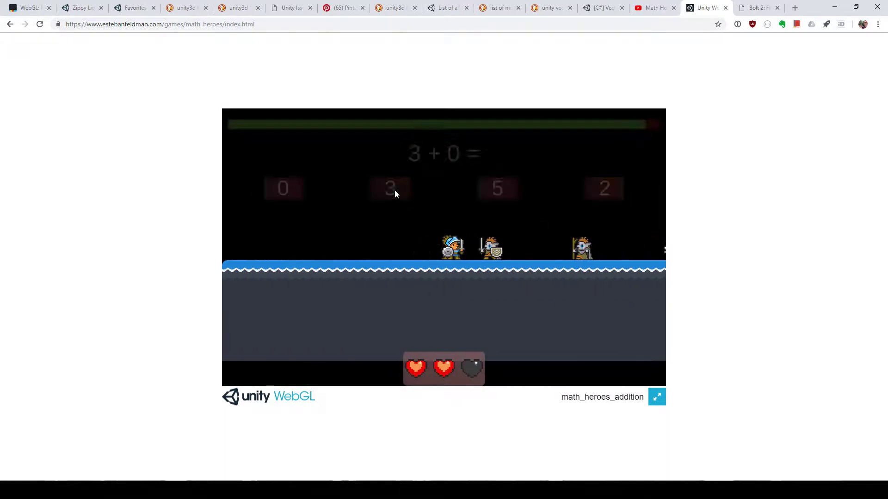
Glance at the Unity editor, scroll it, then return to the browser.
{"action": "key", "text": "alt+Tab"}
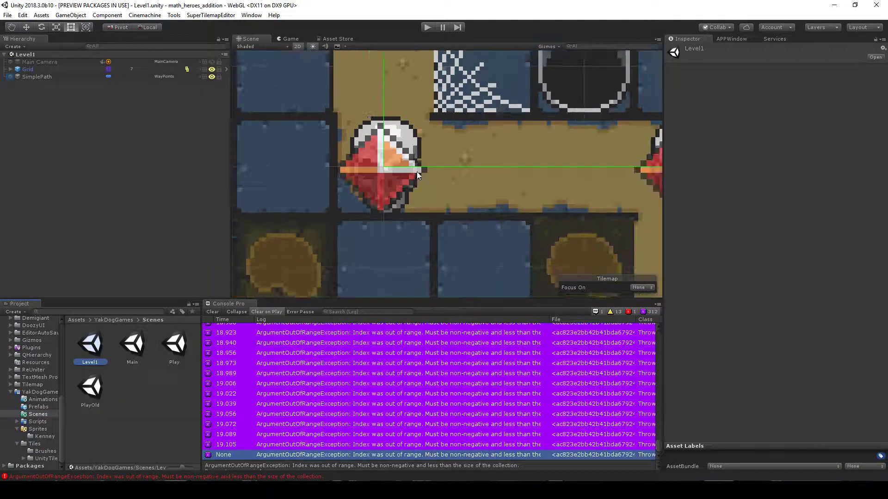
{"action": "scroll", "coordinate": [417, 171], "scroll_direction": "down", "scroll_amount": 6}
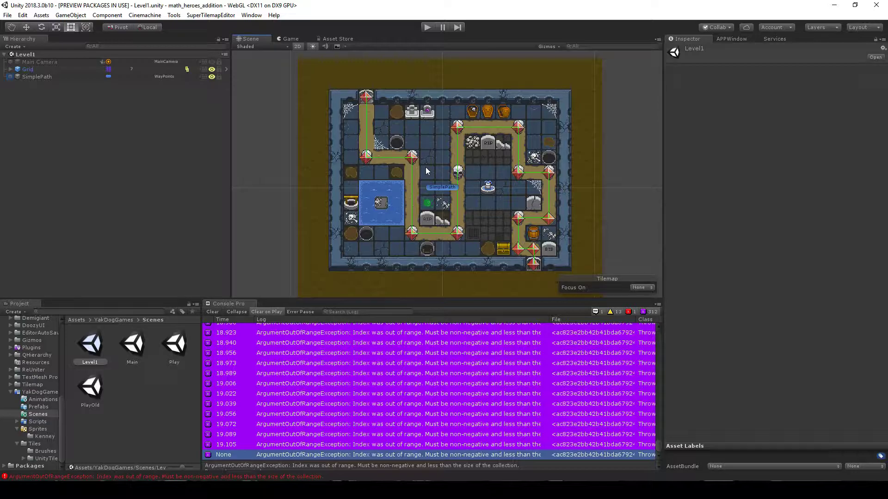
{"action": "key", "text": "alt+Tab"}
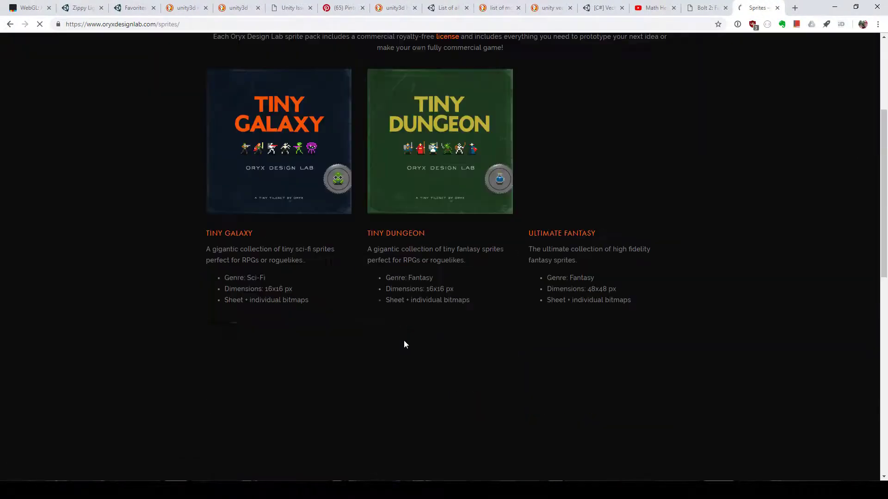
View the 16-Bit Fantasy sprite pack page on Oryx Design Lab, then close it.
{"action": "scroll", "coordinate": [404, 345], "scroll_direction": "down", "scroll_amount": 2}
{"action": "left_click", "coordinate": [403, 345]}
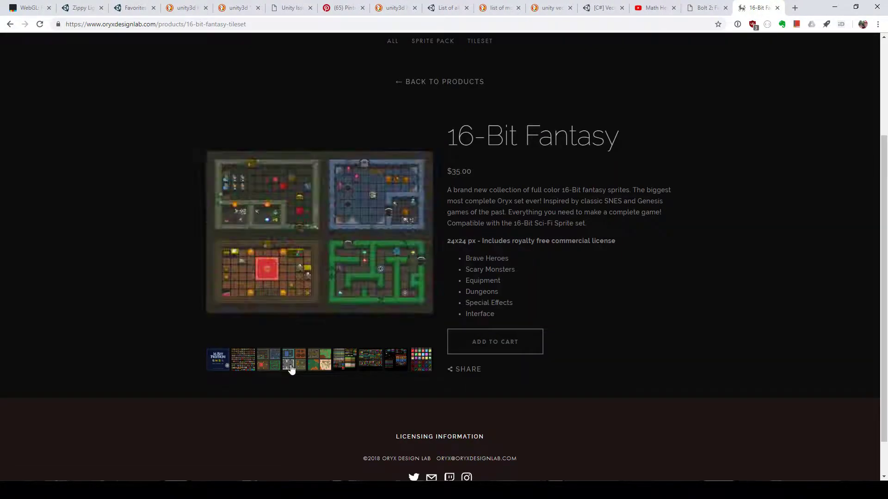
{"action": "left_click", "coordinate": [776, 7]}
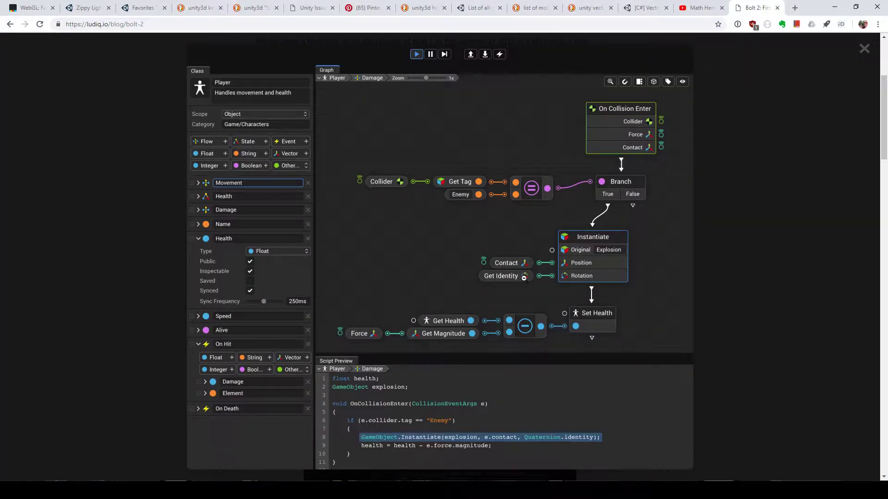
Select an object of the level grid in Unity's Hierarchy, then return to Rider.
{"action": "key", "text": "alt+Tab"}
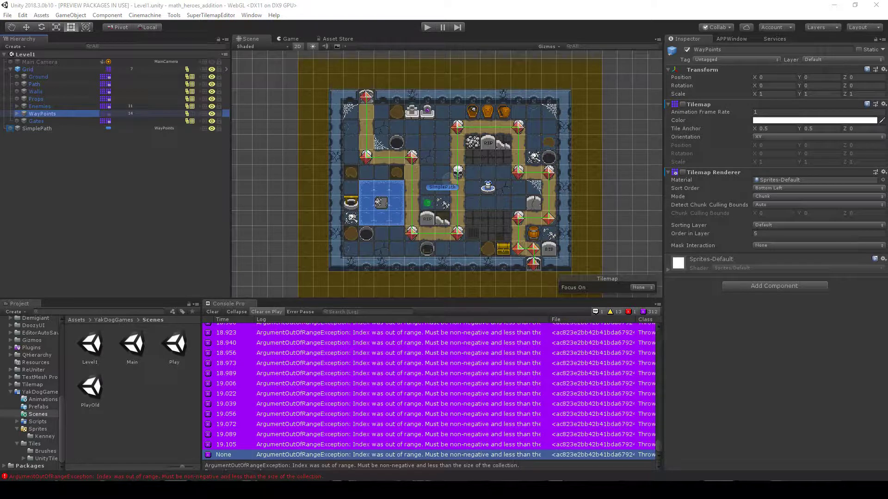
{"action": "left_click", "coordinate": [40, 120]}
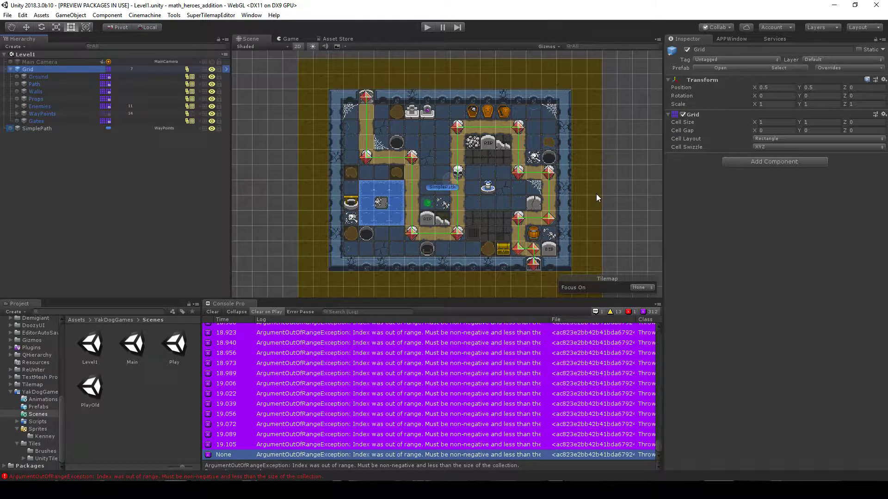
{"action": "key", "text": "alt+Tab"}
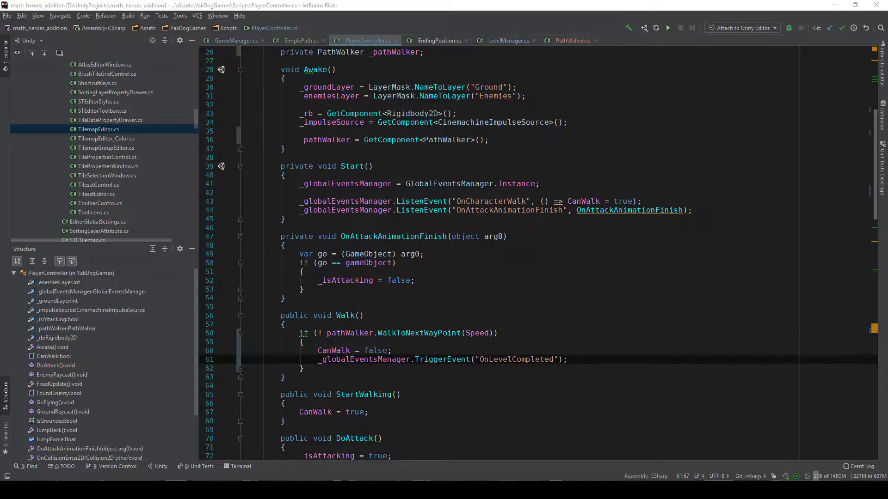
Scroll PlayerController.cs down to the GoFlying method with its random impulse and torque.
{"action": "scroll", "coordinate": [521, 317], "scroll_direction": "down", "scroll_amount": 15}
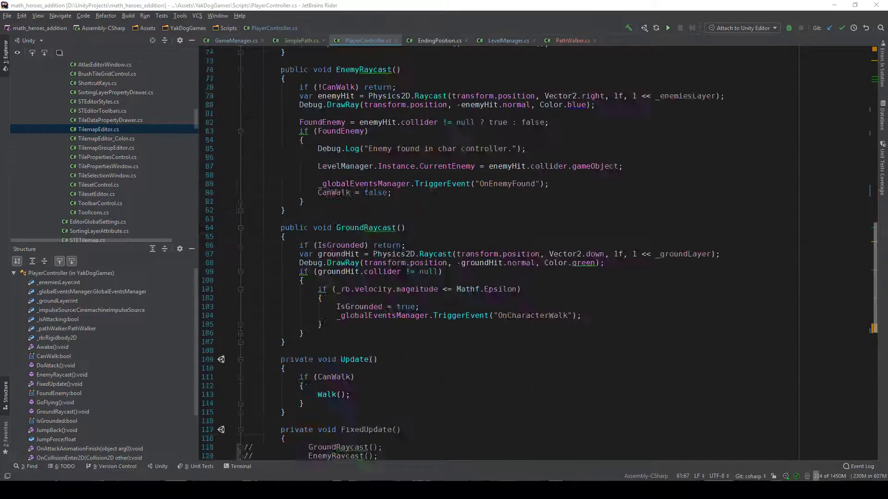
{"action": "scroll", "coordinate": [521, 317], "scroll_direction": "down", "scroll_amount": 8}
{"action": "scroll", "coordinate": [521, 317], "scroll_direction": "down", "scroll_amount": 10}
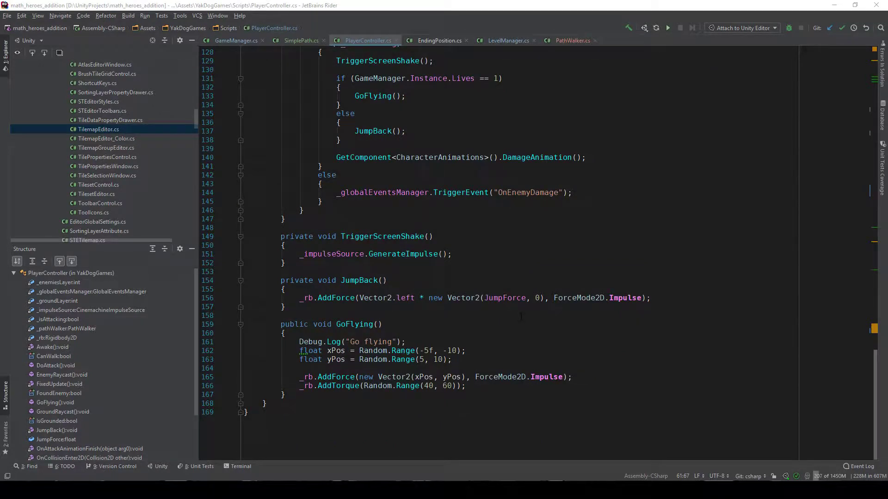
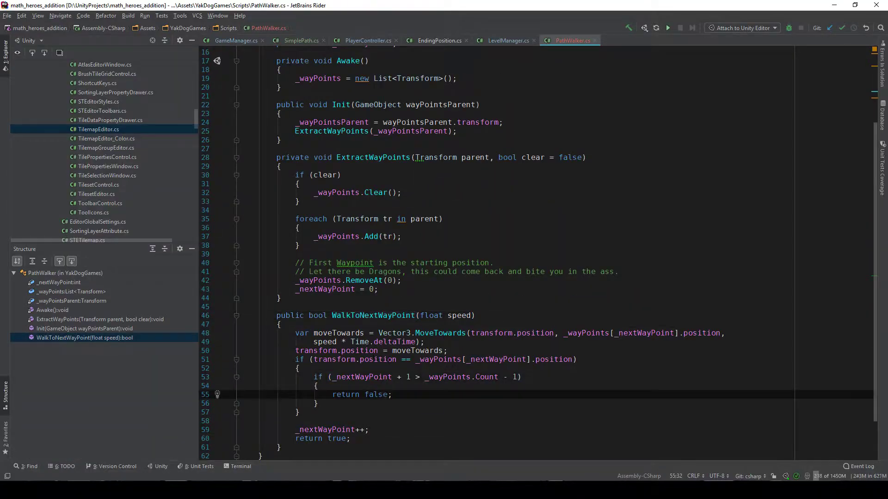
Add a Debug.Log of the next waypoint index to PathWalker and test it in Play mode.
{"action": "key", "text": "Return"}
{"action": "type", "text": "oint"}
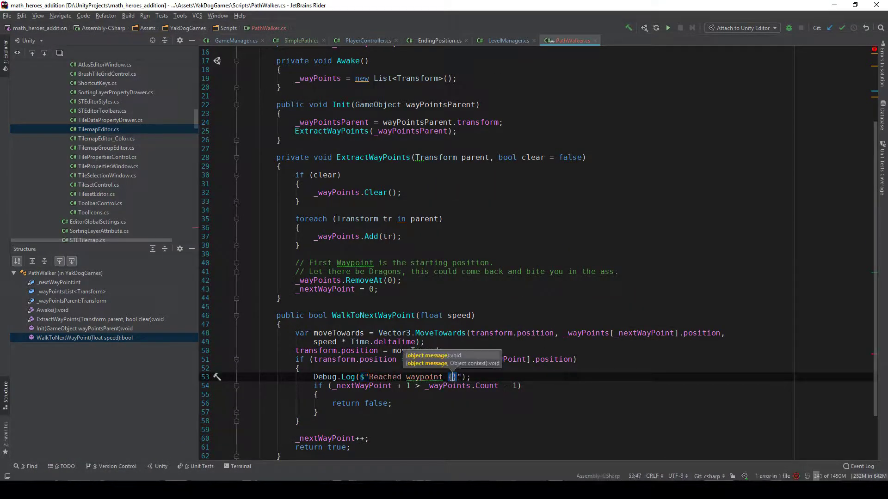
{"action": "type", "text": " {_nextWayPoint}"}
{"action": "key", "text": "alt+Tab"}
{"action": "left_click", "coordinate": [429, 27]}
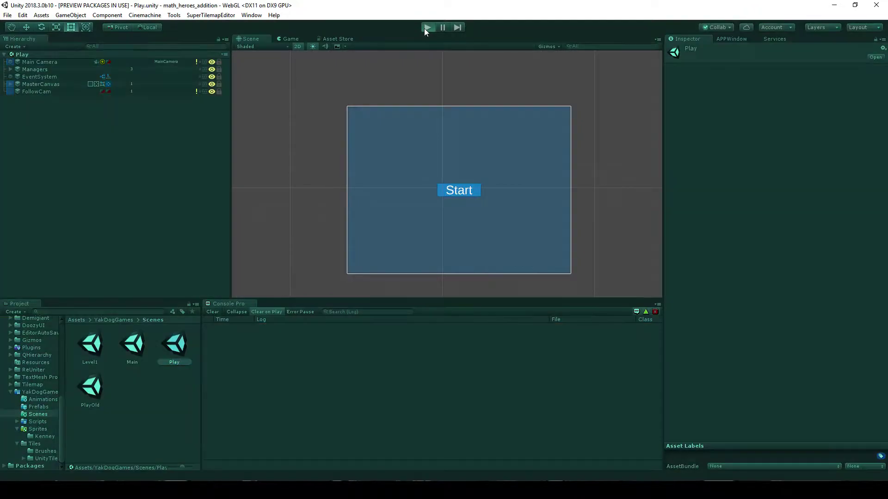
{"action": "left_click", "coordinate": [424, 28]}
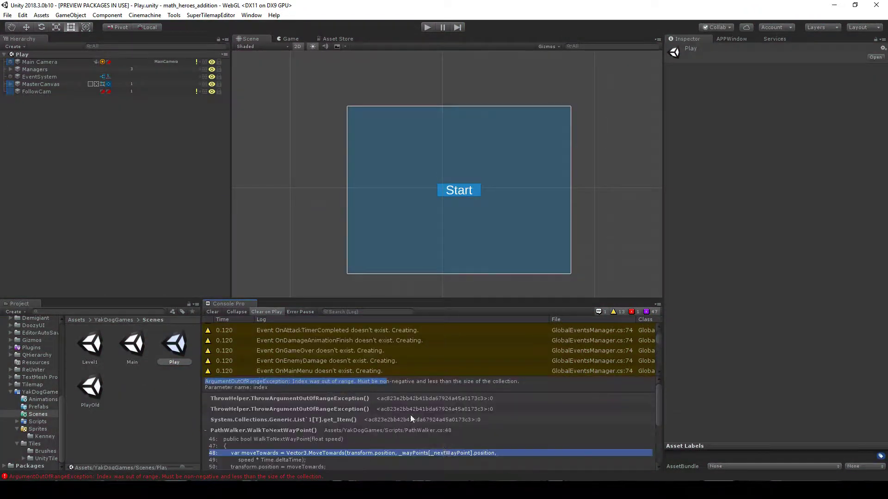
Add a second Debug.Log for the reached waypoint and rerun the game.
{"action": "key", "text": "alt+Tab"}
{"action": "key", "text": "Return"}
{"action": "type", "text": "Debug.Log($\"Next waypoint index: {_nextWayPoint}\");"}
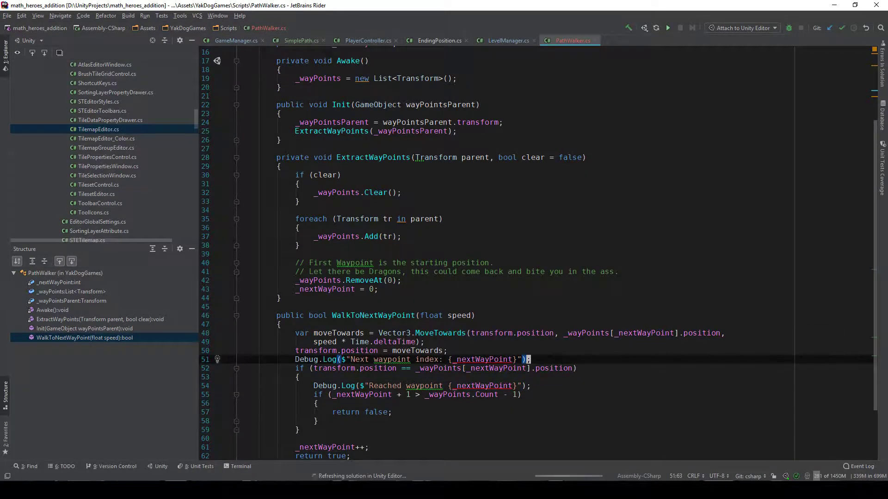
{"action": "key", "text": "alt+Tab"}
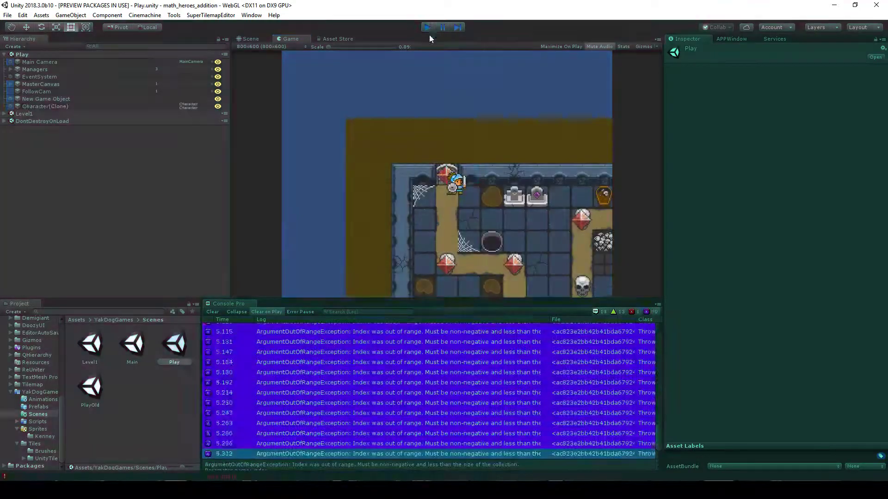
{"action": "left_click", "coordinate": [427, 27]}
Move _nextWayPoint++ inside the arrival if block and retest with Play.
{"action": "key", "text": "alt+Tab"}
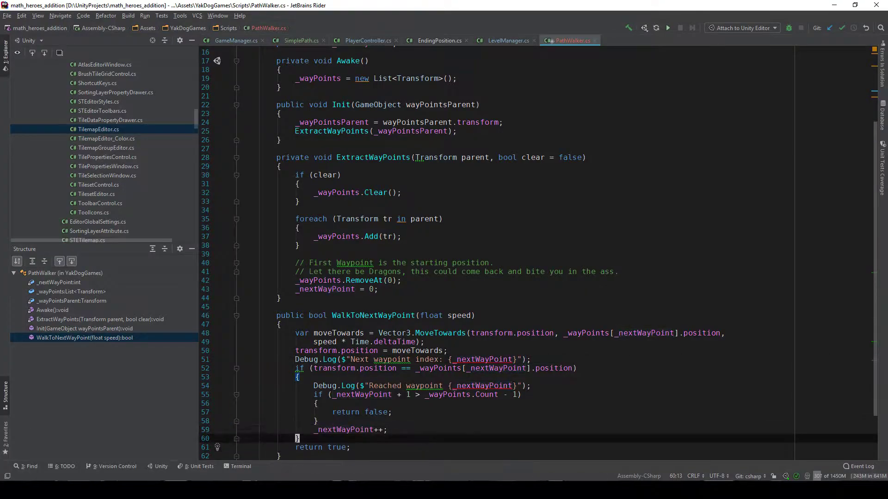
{"action": "key", "text": "alt+Tab"}
{"action": "key", "text": "ctrl+p"}
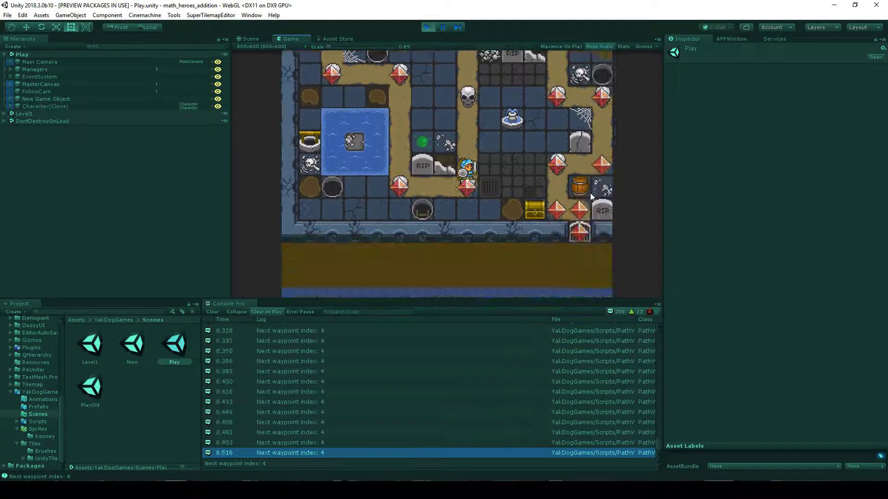
{"action": "key", "text": "ctrl+p"}
Create a DoozyUI UIElement named GameOver under MasterCanvas.
{"action": "right_click", "coordinate": [39, 100]}
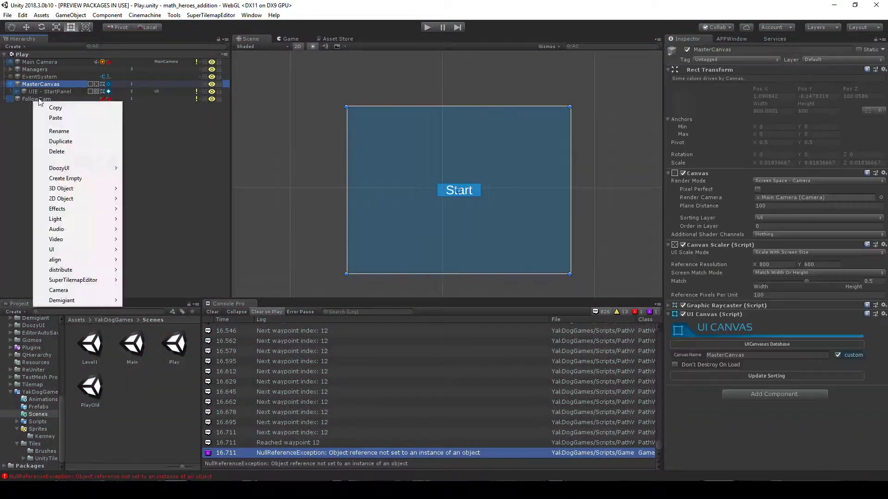
{"action": "left_click", "coordinate": [138, 170]}
{"action": "left_click", "coordinate": [815, 322]}
{"action": "left_click", "coordinate": [786, 342]}
{"action": "scroll", "coordinate": [685, 359], "scroll_direction": "down", "scroll_amount": 1}
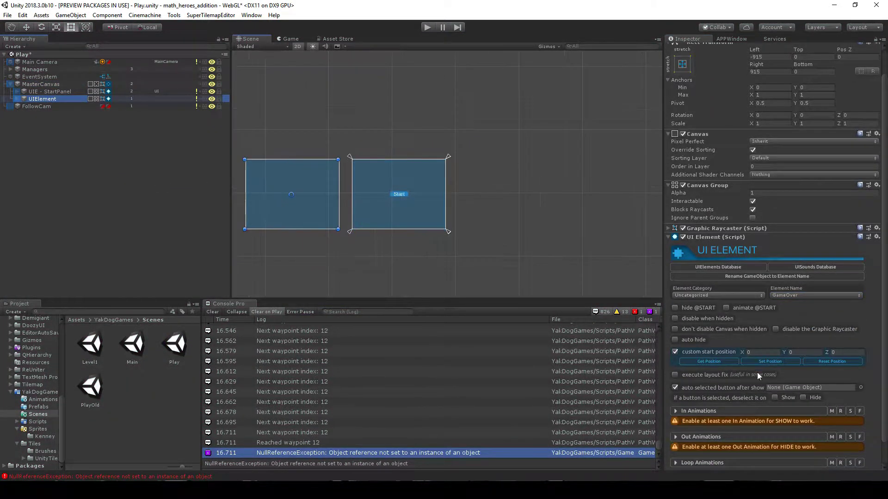
{"action": "left_click", "coordinate": [699, 411]}
{"action": "scroll", "coordinate": [740, 370], "scroll_direction": "up", "scroll_amount": 1}
Add a DoozyUI UIButton inside the GameOver element and adjust its height.
{"action": "right_click", "coordinate": [40, 99]}
{"action": "mouse_move", "coordinate": [88, 163]}
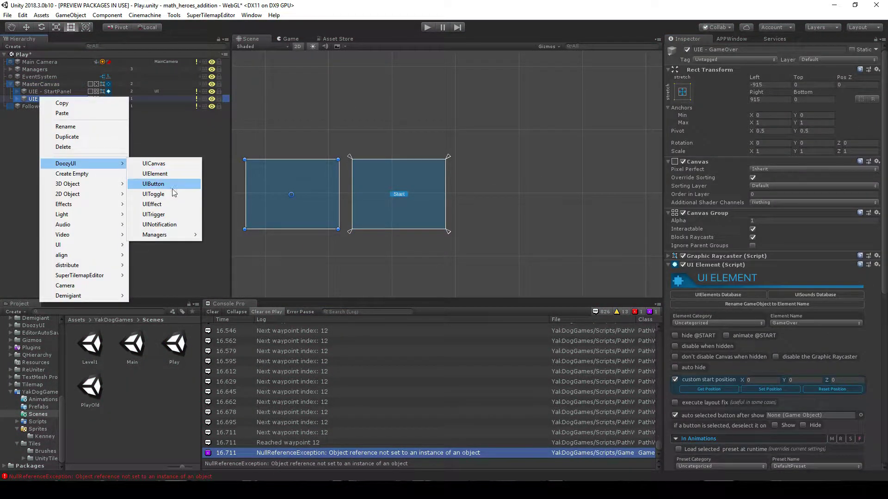
{"action": "left_click", "coordinate": [174, 193]}
{"action": "left_click", "coordinate": [811, 98]}
{"action": "left_click", "coordinate": [55, 128]}
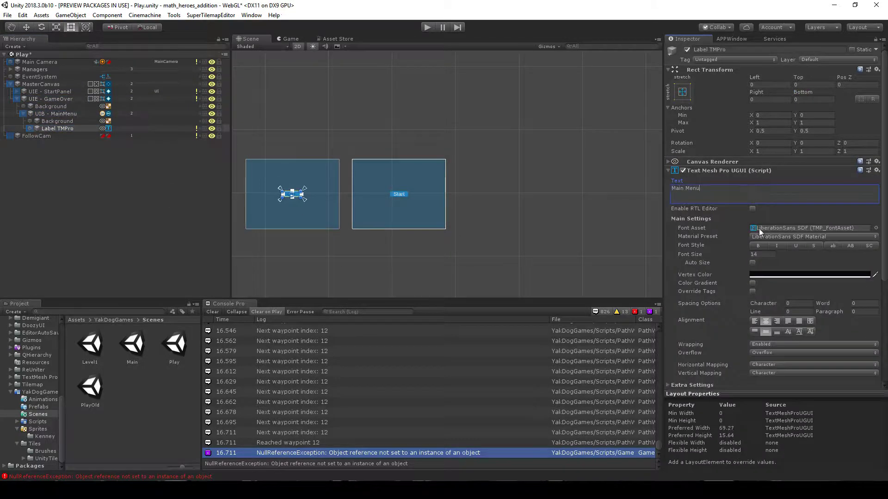
{"action": "left_click", "coordinate": [16, 99]}
Create a LevelCompleted UIElement on the canvas with a UIButton inside it.
{"action": "right_click", "coordinate": [41, 84]}
{"action": "left_click", "coordinate": [166, 182]}
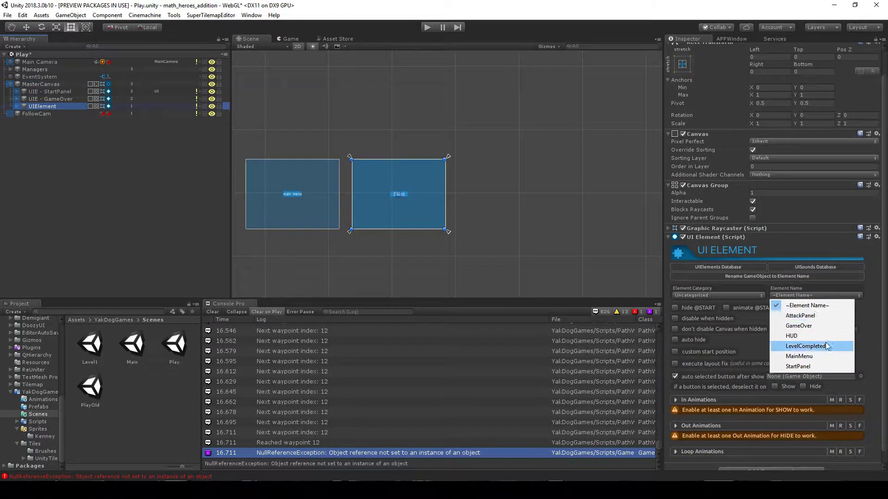
{"action": "left_click", "coordinate": [795, 340]}
{"action": "right_click", "coordinate": [16, 104]}
{"action": "left_click", "coordinate": [157, 171]}
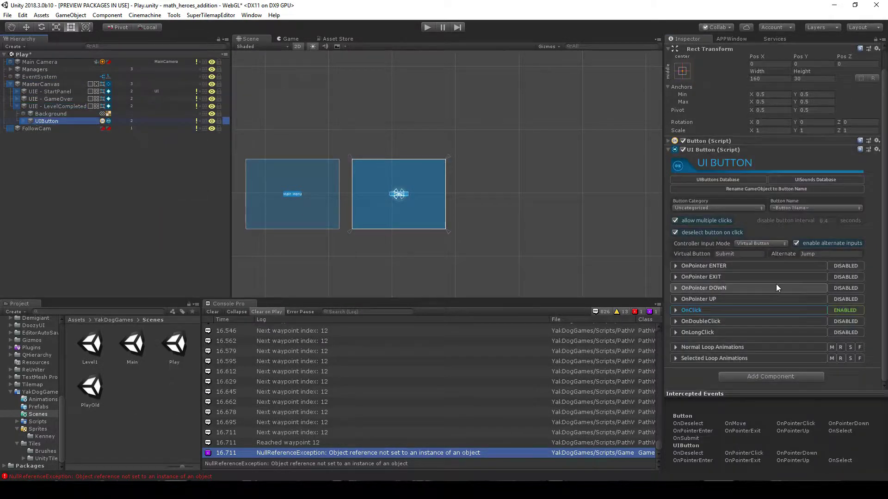
{"action": "left_click", "coordinate": [57, 106]}
{"action": "scroll", "coordinate": [693, 346], "scroll_direction": "down", "scroll_amount": 5}
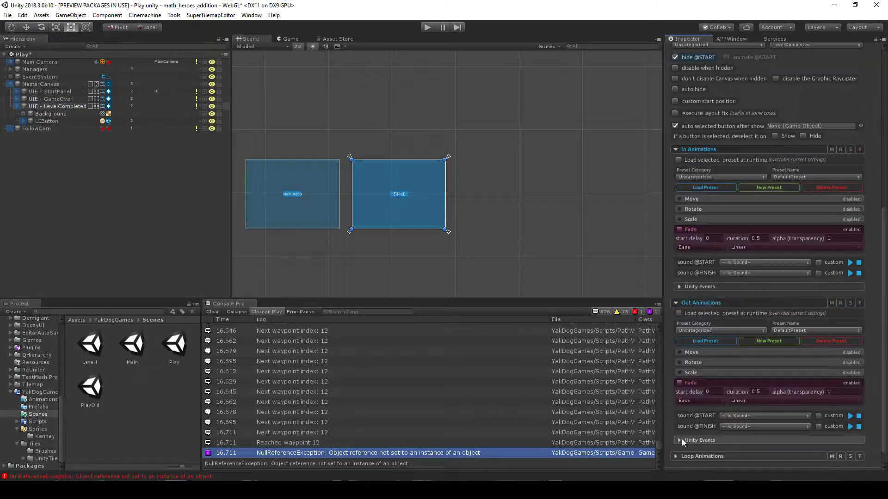
Name the button MainMenu and enable its OnClick global event, typing an OnM… event name.
{"action": "key", "text": "Down"}
{"action": "key", "text": "Down"}
{"action": "left_click", "coordinate": [784, 188]}
{"action": "left_click", "coordinate": [676, 309]}
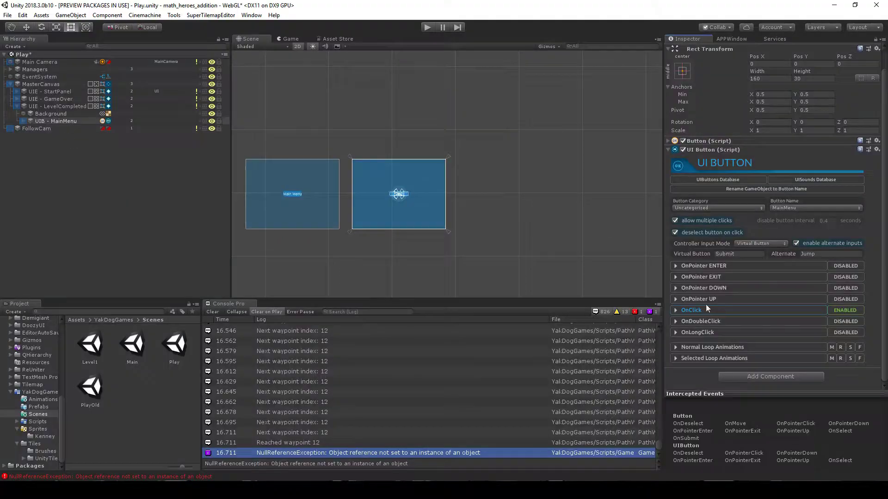
{"action": "left_click", "coordinate": [705, 308]}
{"action": "scroll", "coordinate": [705, 308], "scroll_direction": "down", "scroll_amount": 4}
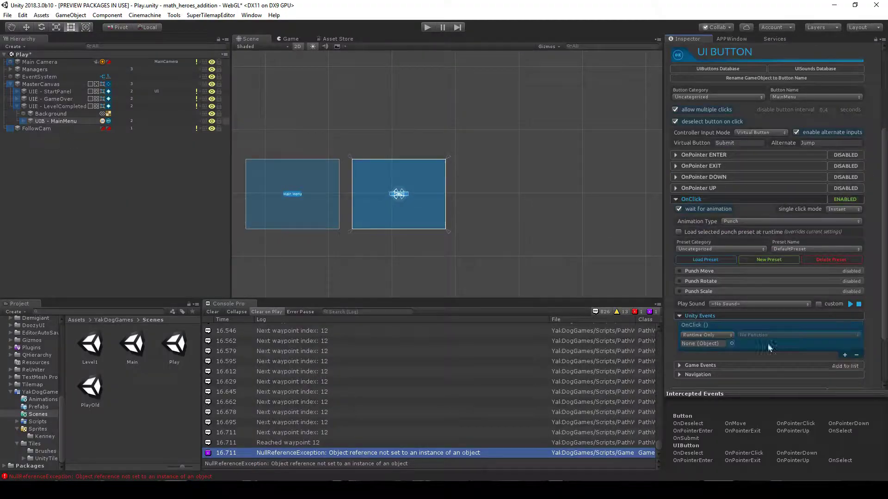
{"action": "left_click", "coordinate": [711, 346]}
{"action": "left_click", "coordinate": [760, 344]}
{"action": "type", "text": "OnMainMenu"}
Add a TextMeshPro text reading 'Level Completed!' to LevelCompleted and enlarge it.
{"action": "left_click", "coordinate": [111, 125]}
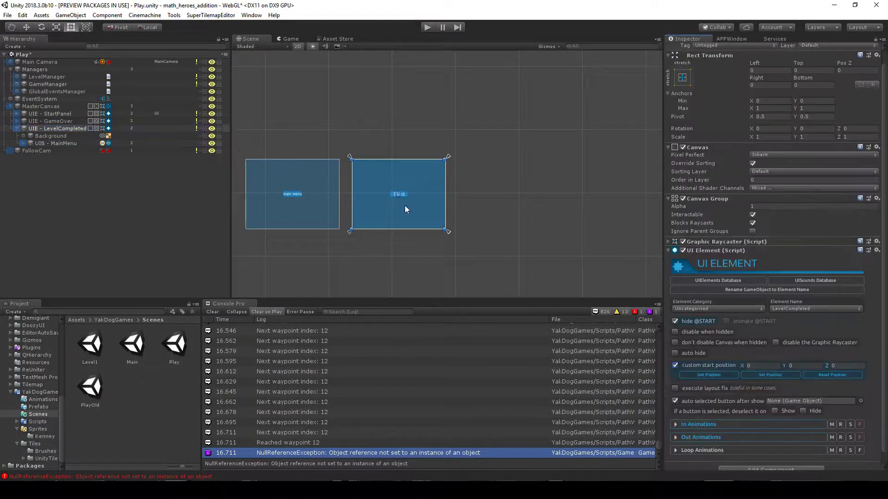
{"action": "right_click", "coordinate": [60, 128]}
{"action": "left_click", "coordinate": [175, 286]}
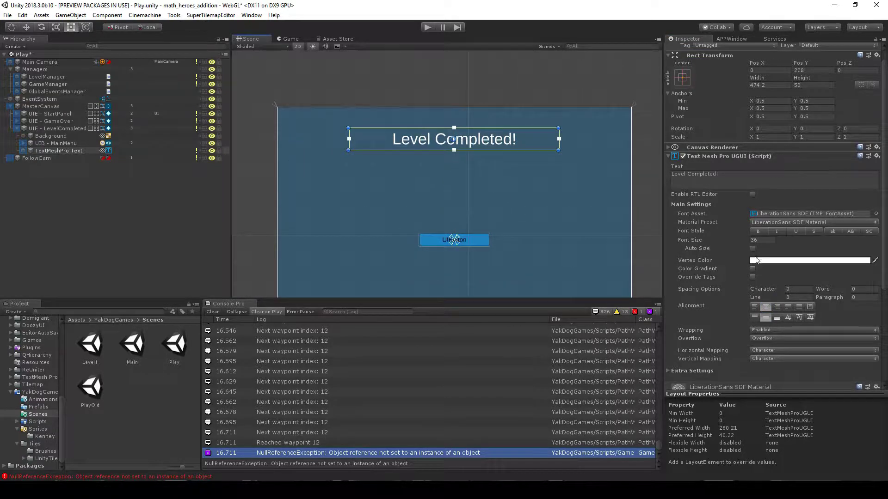
{"action": "left_click", "coordinate": [56, 144]}
Enable Auto Size on the Main Menu button label, then run the game.
{"action": "left_click", "coordinate": [24, 143]}
{"action": "left_click", "coordinate": [58, 158]}
{"action": "left_click", "coordinate": [735, 175]}
{"action": "type", "text": "Main Menu"}
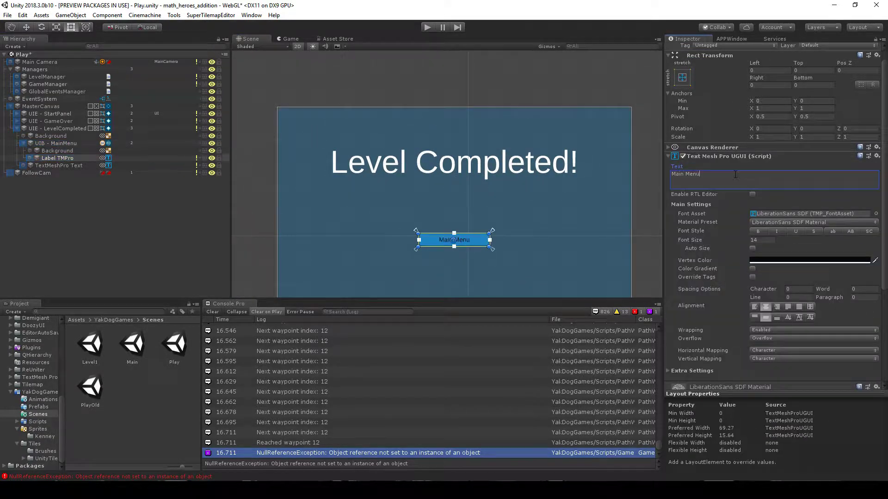
{"action": "left_click", "coordinate": [752, 249]}
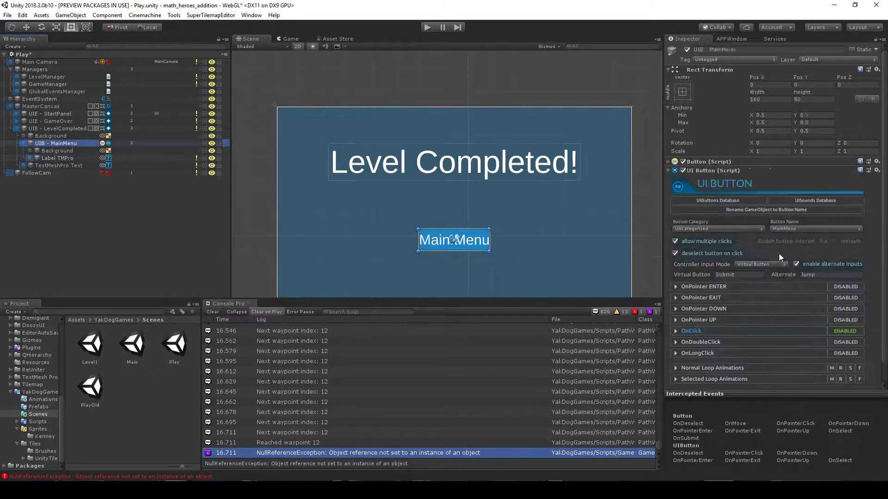
{"action": "left_click", "coordinate": [679, 289]}
{"action": "left_click", "coordinate": [427, 27]}
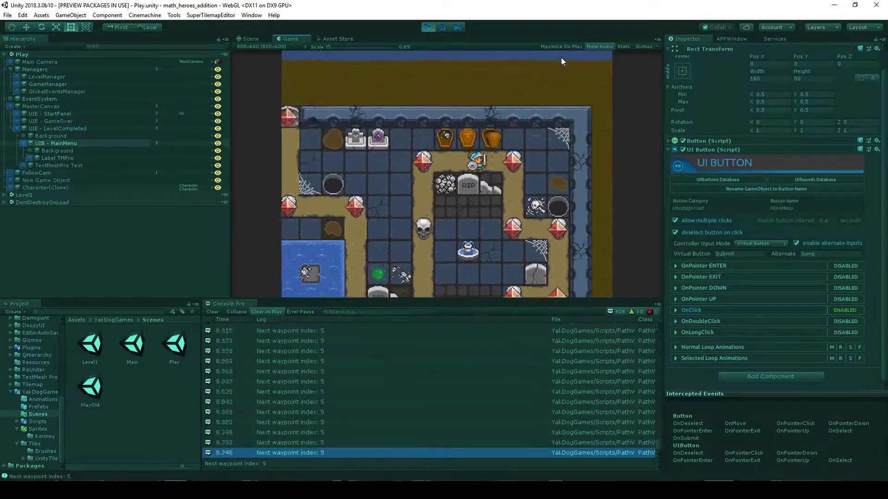
Apply the GameManager.cs edits, recompile in Unity and test a run from the start screen.
{"action": "key", "text": "ctrl+p"}
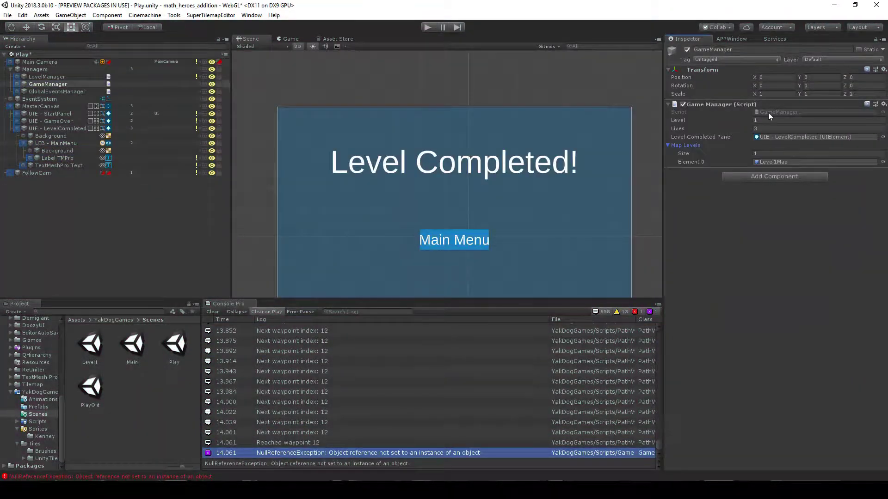
{"action": "key", "text": "alt+Tab"}
{"action": "scroll", "coordinate": [483, 136], "scroll_direction": "down", "scroll_amount": 5}
{"action": "key", "text": "alt+Tab"}
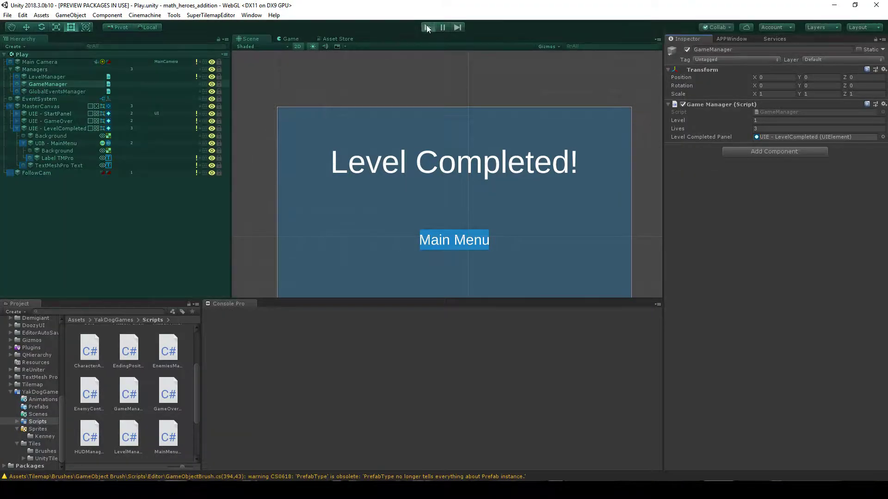
{"action": "left_click", "coordinate": [426, 26]}
{"action": "left_click", "coordinate": [435, 176]}
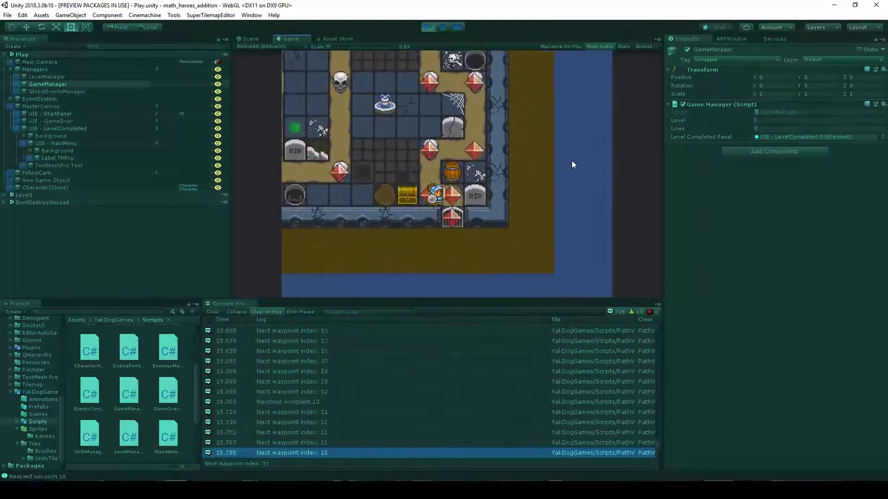
{"action": "key", "text": "ctrl+p"}
Check the GameOver and LevelCompleted panels, then play the level through to completion.
{"action": "left_click", "coordinate": [50, 121]}
{"action": "left_click", "coordinate": [58, 128]}
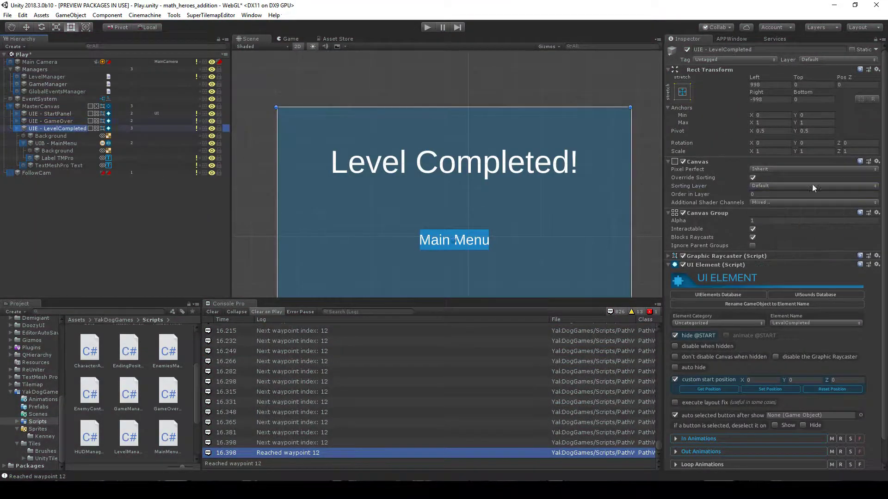
{"action": "key", "text": "ctrl+p"}
{"action": "left_click", "coordinate": [472, 173]}
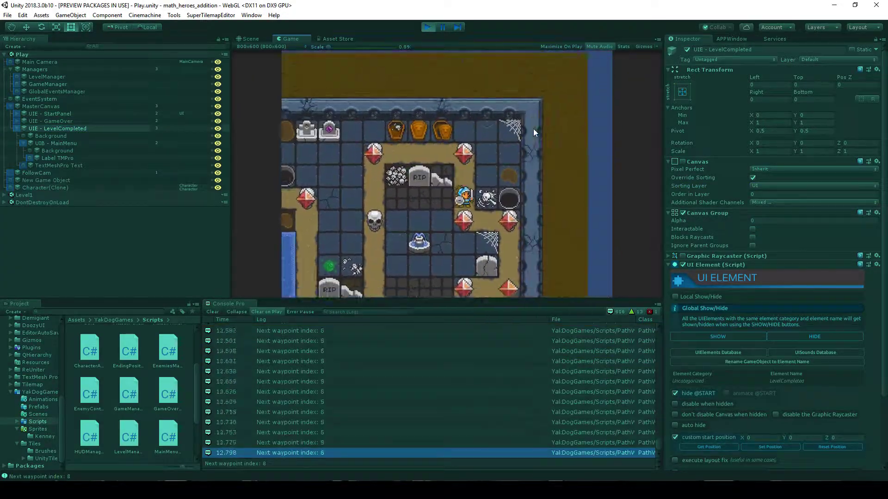
{"action": "key", "text": "Return"}
{"action": "key", "text": "ctrl+p"}
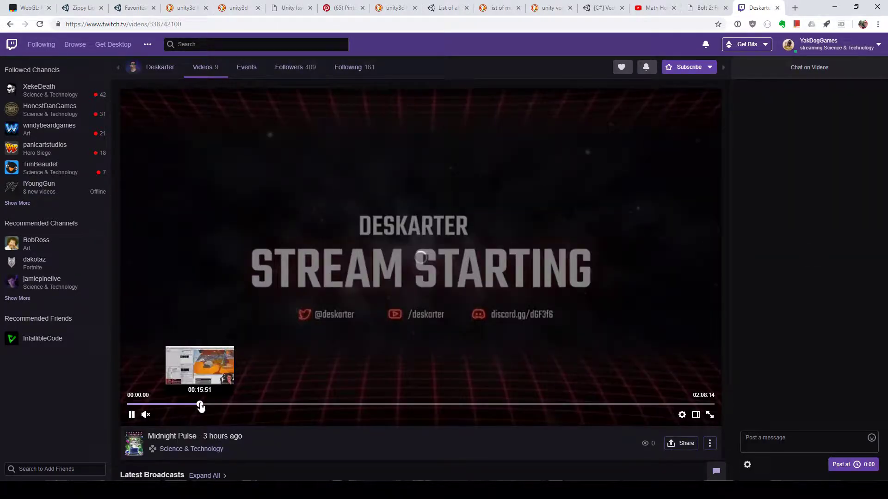
From the Midnight Pulse gameplay video, search YouTube for deskarter and open its channel.
{"action": "left_click", "coordinate": [200, 404]}
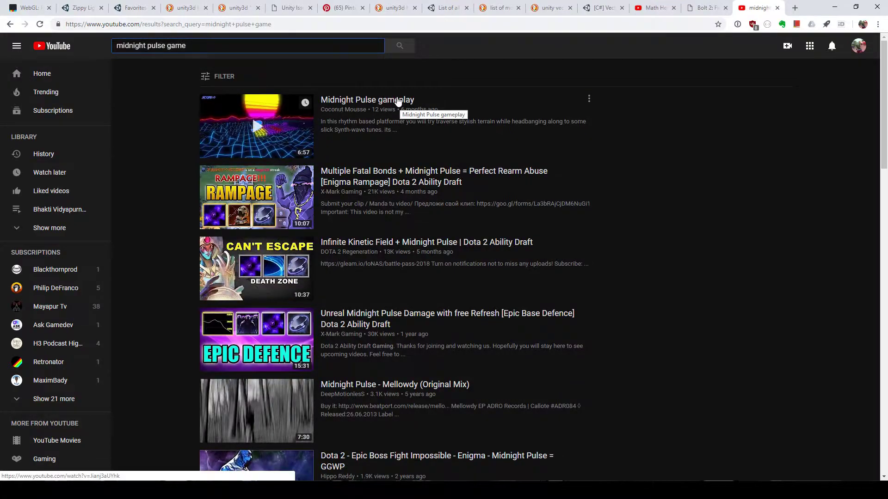
{"action": "left_click", "coordinate": [398, 101]}
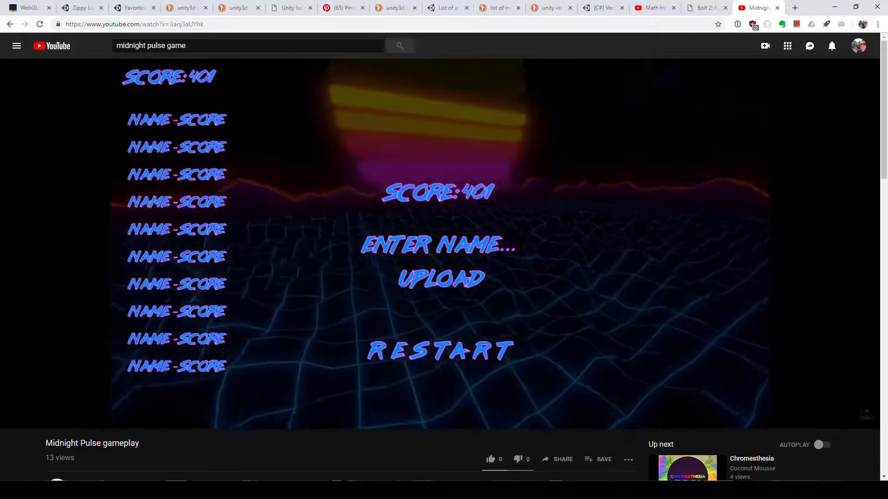
{"action": "type", "text": "deskarter"}
{"action": "key", "text": "Return"}
{"action": "left_click", "coordinate": [341, 118]}
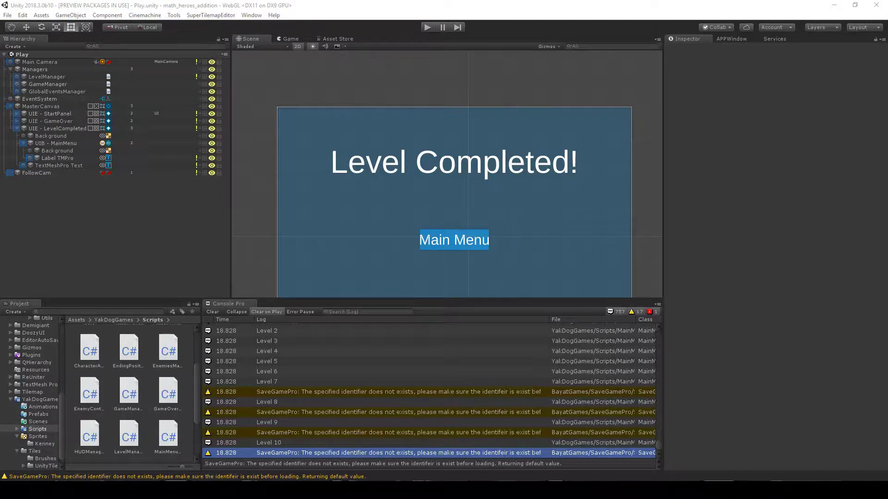
Add Not Started cards: Enemy Placement in map, Show question, Enemy Damage, Character damage, Game Over condition, HUD with lives.
{"action": "left_click_drag", "start_coordinate": [180, 469], "coordinate": [169, 467]}
{"action": "key", "text": "ctrl+p"}
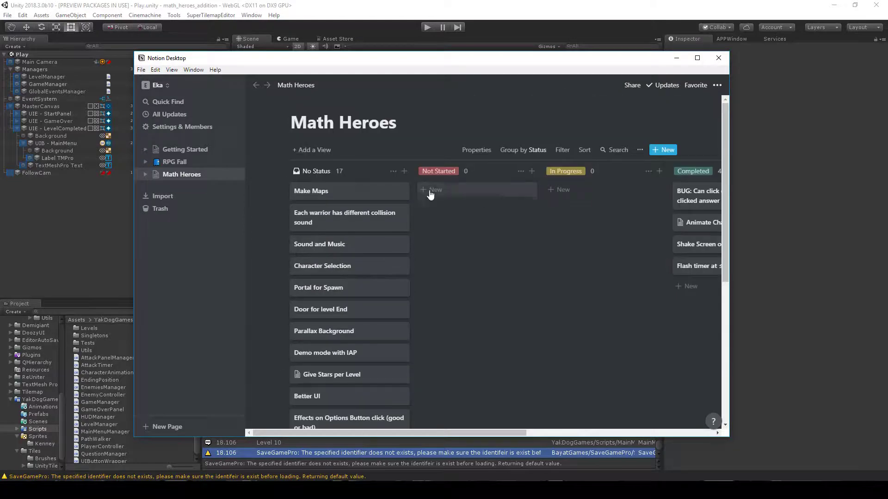
{"action": "type", "text": "Enemy Placement in map"}
{"action": "key", "text": "Return"}
{"action": "type", "text": "Enemy collision"}
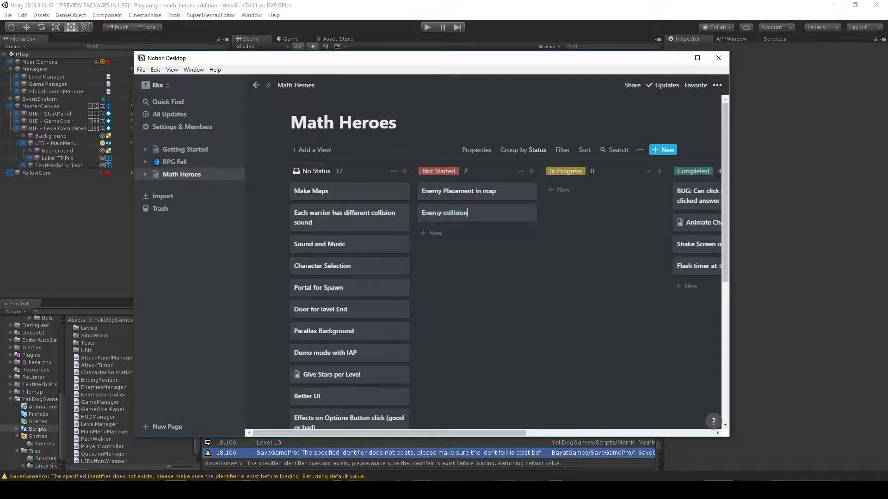
{"action": "key", "text": "Return"}
{"action": "type", "text": "Show question"}
{"action": "key", "text": "Return"}
{"action": "type", "text": "Enemy Damage Character damage Game Ove"}
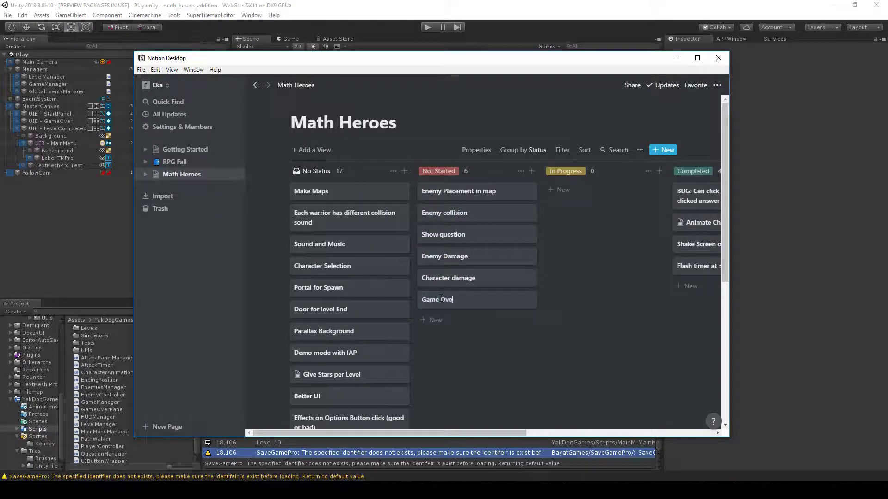
{"action": "type", "text": "r condition"}
{"action": "key", "text": "Return"}
{"action": "type", "text": "HUD with lives"}
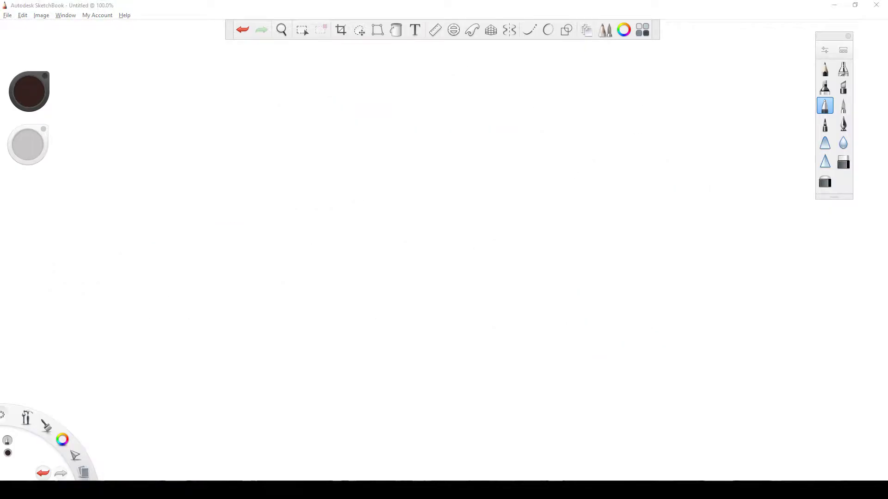
Handwrite LEVEL X with a brace leading to circled ENEMY LIST and ENEMIES LIST notes.
{"action": "left_click_drag", "start_coordinate": [137, 111], "coordinate": [170, 112]}
{"action": "left_click_drag", "start_coordinate": [179, 103], "coordinate": [200, 118]}
{"action": "left_click_drag", "start_coordinate": [273, 106], "coordinate": [298, 119]}
{"action": "left_click_drag", "start_coordinate": [340, 97], "coordinate": [341, 236]}
{"action": "left_click_drag", "start_coordinate": [363, 109], "coordinate": [439, 121]}
{"action": "left_click_drag", "start_coordinate": [384, 134], "coordinate": [432, 148]}
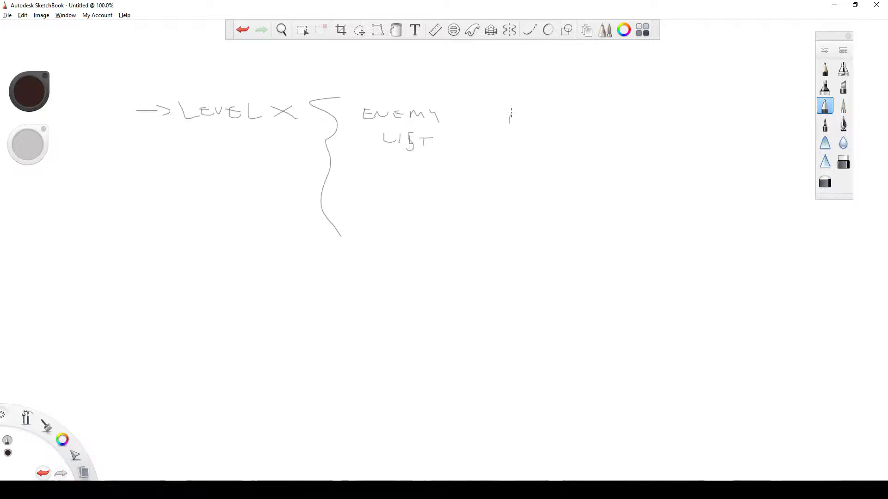
{"action": "left_click_drag", "start_coordinate": [544, 134], "coordinate": [557, 144]}
{"action": "left_click_drag", "start_coordinate": [577, 132], "coordinate": [572, 145]}
{"action": "left_click_drag", "start_coordinate": [586, 134], "coordinate": [601, 134]}
{"action": "left_click_drag", "start_coordinate": [618, 95], "coordinate": [501, 94]}
{"action": "left_click_drag", "start_coordinate": [471, 99], "coordinate": [491, 91]}
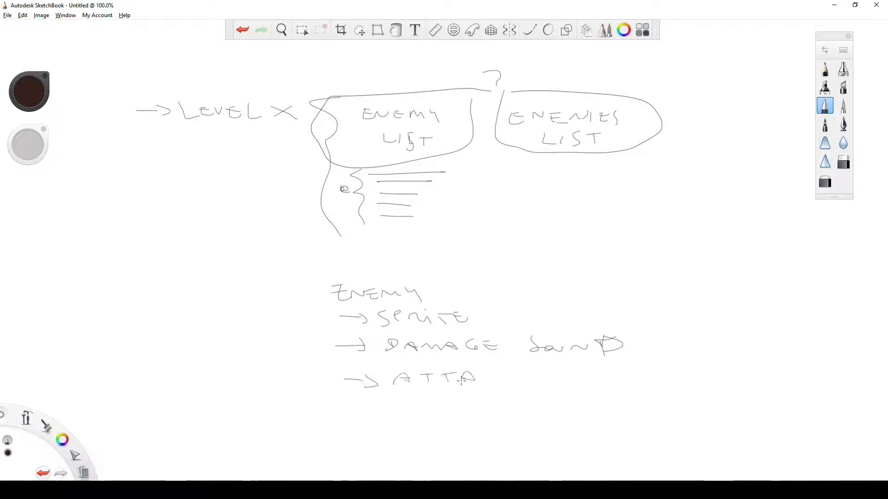
Write the ENEMY heading with its SPRITE, DAMAGE SOUND and attack field notes.
{"action": "left_click_drag", "start_coordinate": [352, 267], "coordinate": [346, 273]}
{"action": "left_click_drag", "start_coordinate": [292, 337], "coordinate": [222, 337]}
{"action": "left_click_drag", "start_coordinate": [247, 323], "coordinate": [240, 342]}
{"action": "left_click_drag", "start_coordinate": [110, 254], "coordinate": [111, 270]}
{"action": "left_click_drag", "start_coordinate": [132, 254], "coordinate": [141, 268]}
{"action": "left_click_drag", "start_coordinate": [146, 268], "coordinate": [150, 264]}
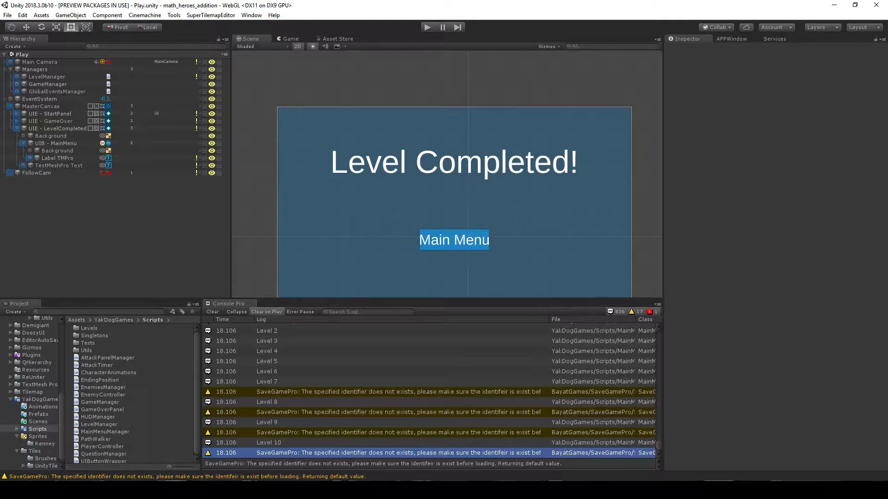
Create Entity.cs and add public Sprite Sprite, string AttackSound and string DamageSound fields.
{"action": "scroll", "coordinate": [171, 379], "scroll_direction": "down", "scroll_amount": 1}
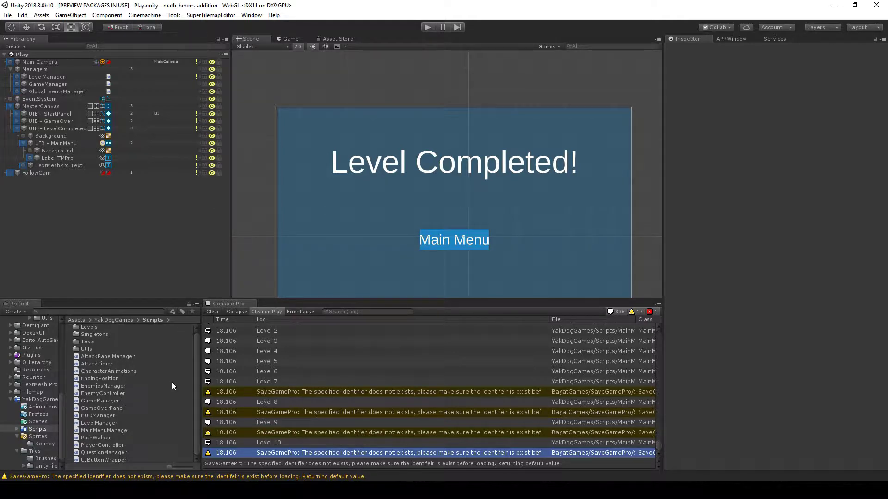
{"action": "right_click", "coordinate": [171, 383]}
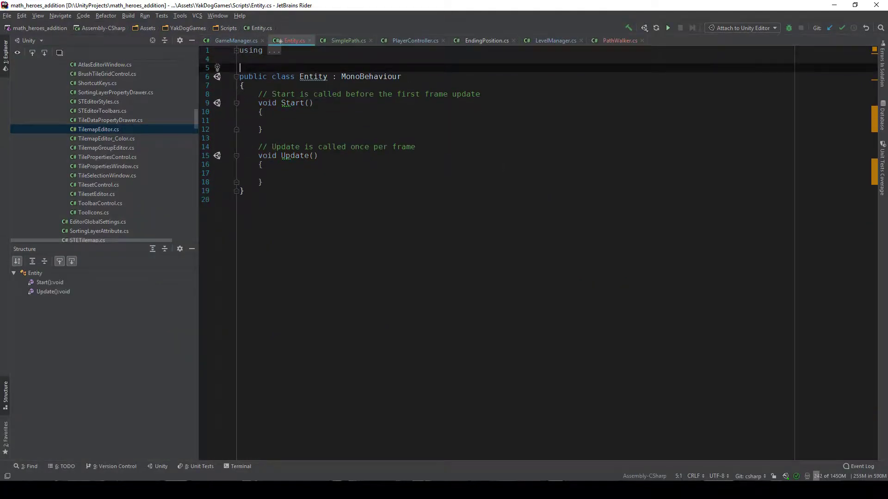
{"action": "type", "text": "pub"}
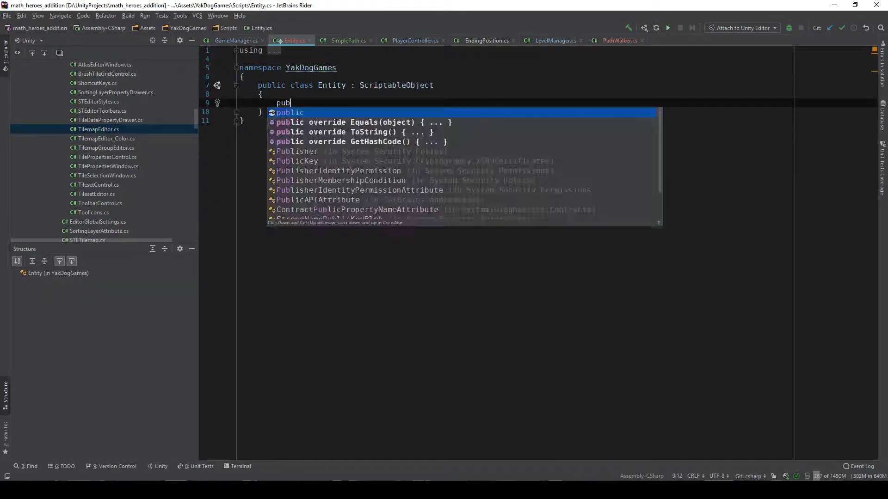
{"action": "type", "text": "lic Sprite Sprite;"}
{"action": "key", "text": "Return"}
{"action": "type", "text": "public string At"}
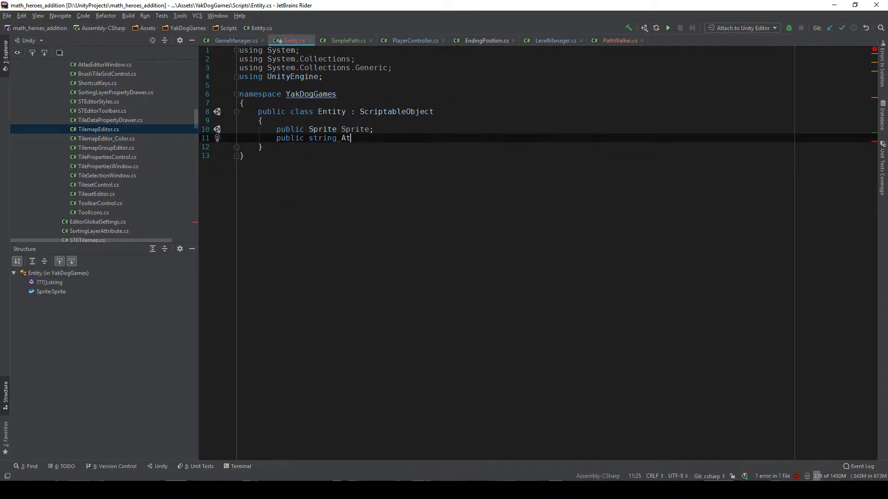
{"action": "type", "text": "tackSound;"}
{"action": "key", "text": "Return"}
{"action": "type", "text": "public string DamageSound;"}
{"action": "left_click", "coordinate": [392, 111]}
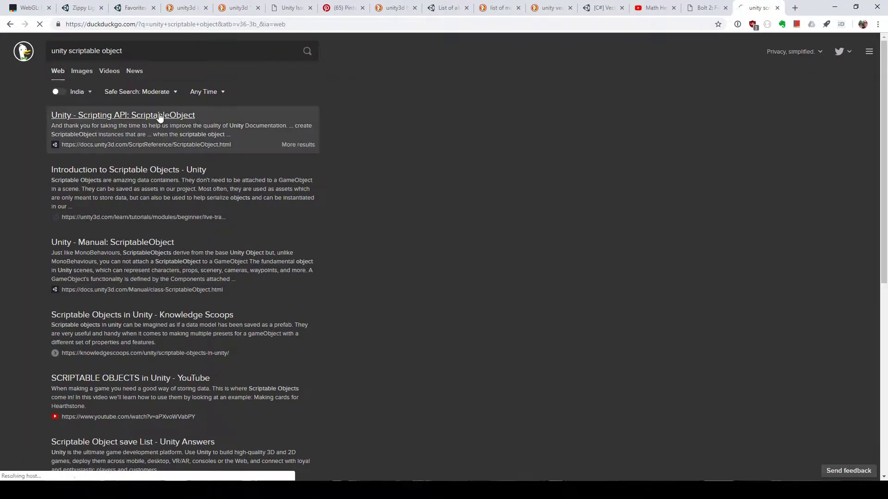
Copy the [CreateAssetMenu] example from the Unity ScriptableObject manual and paste it above Entity.
{"action": "left_click", "coordinate": [159, 116]}
{"action": "scroll", "coordinate": [313, 271], "scroll_direction": "down", "scroll_amount": 2}
{"action": "triple_click", "coordinate": [313, 271]}
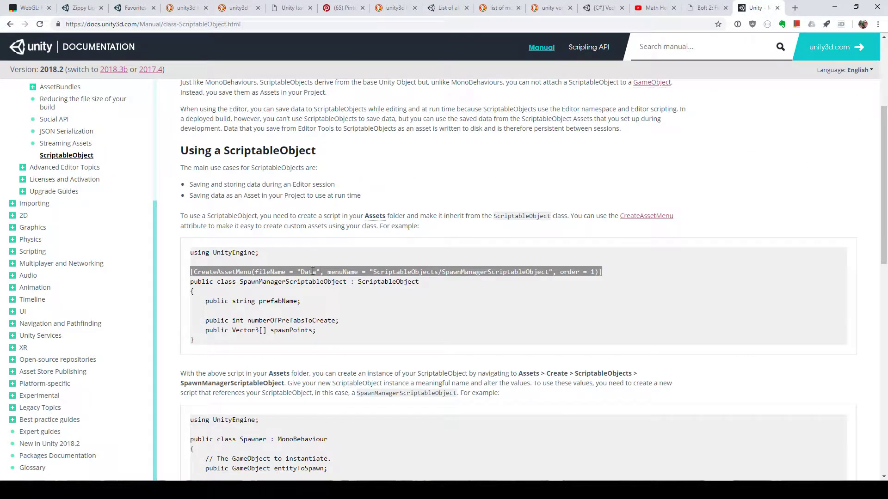
{"action": "scroll", "coordinate": [365, 308], "scroll_direction": "down", "scroll_amount": 3}
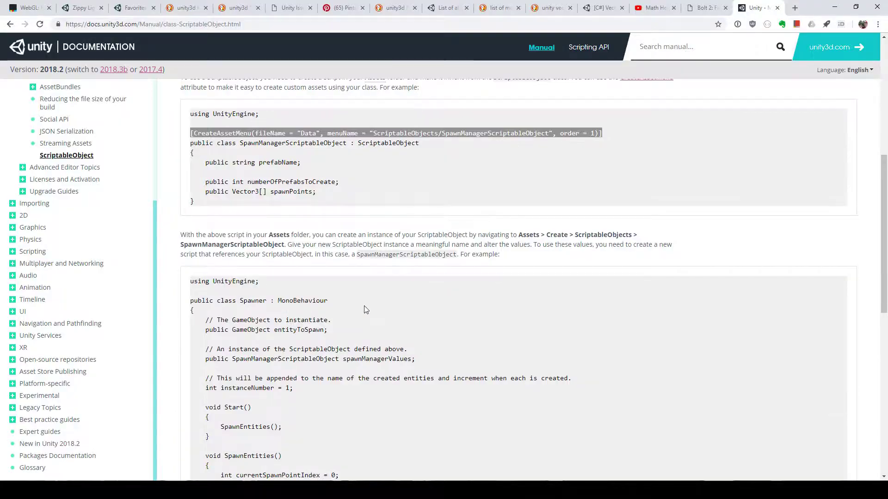
{"action": "key", "text": "ctrl+c"}
{"action": "key", "text": "alt+Tab"}
{"action": "key", "text": "ctrl+v"}
Set the attribute's fileName to "Entity SO" and menuName to "YakDogGames/Entity", then return to Unity.
{"action": "key", "text": "ctrl+shift+d"}
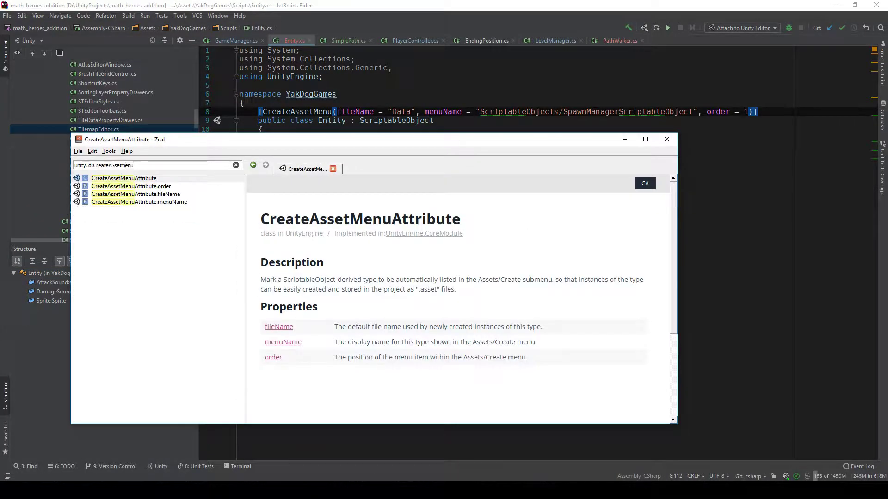
{"action": "left_click", "coordinate": [296, 112], "text": "ctrl"}
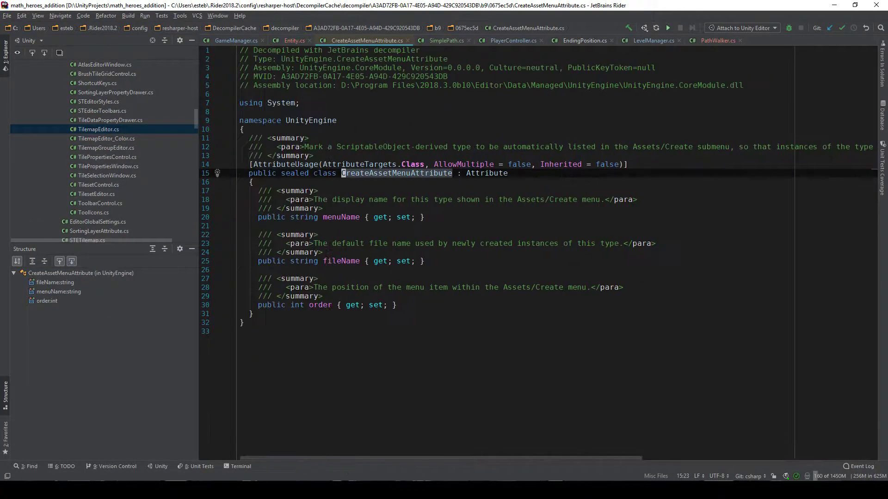
{"action": "key", "text": "ctrl+F4"}
{"action": "type", "text": "Entity SO\", menuName = \"YakDogG/SpawnManagerScriptableObject\", order = 1)]"}
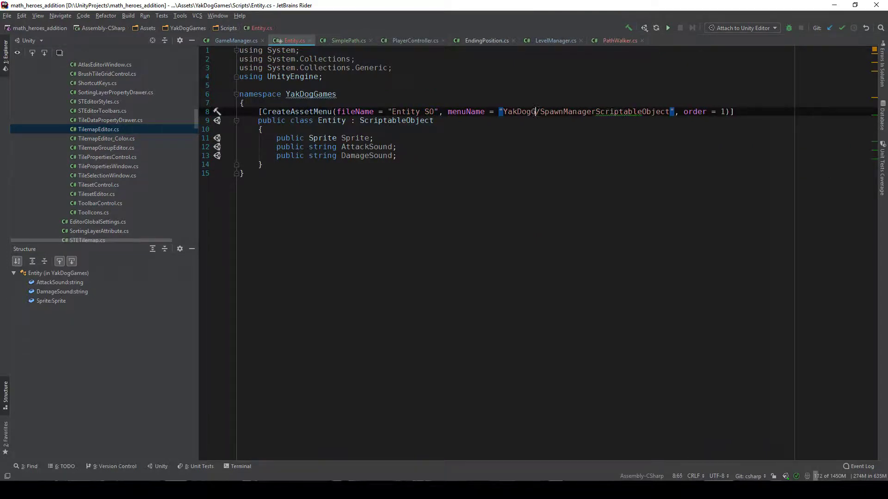
{"action": "key", "text": "Down"}
{"action": "key", "text": "Down"}
{"action": "key", "text": "Down"}
{"action": "key", "text": "Down"}
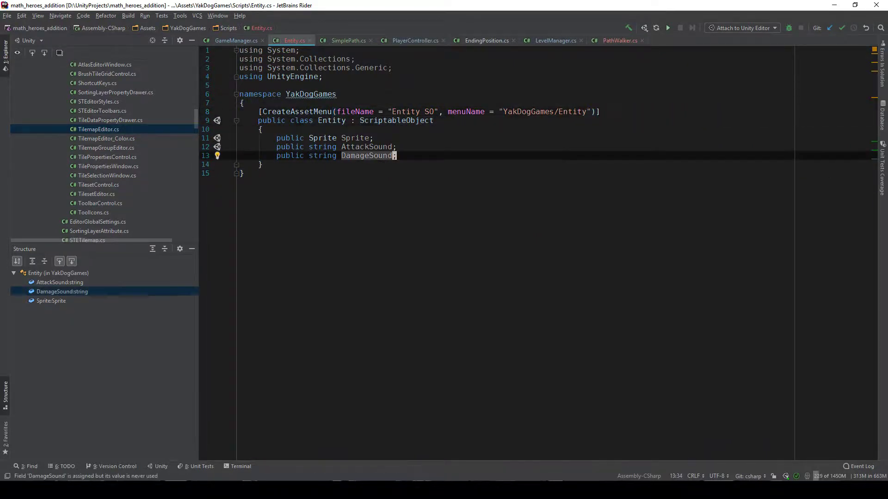
{"action": "key", "text": "alt+Tab"}
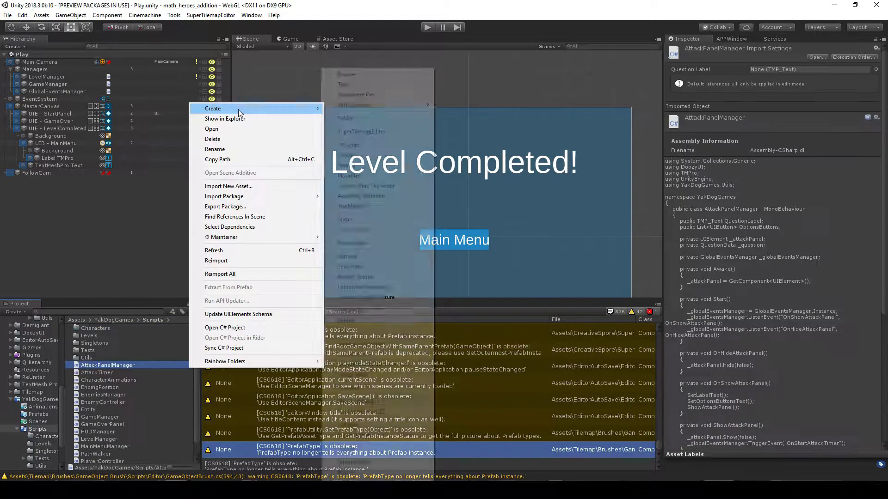
Create an Enemy1 Entity asset in the Enemies folder and a LevelData C# script in Scripts.
{"action": "right_click", "coordinate": [100, 389]}
{"action": "left_click", "coordinate": [162, 376]}
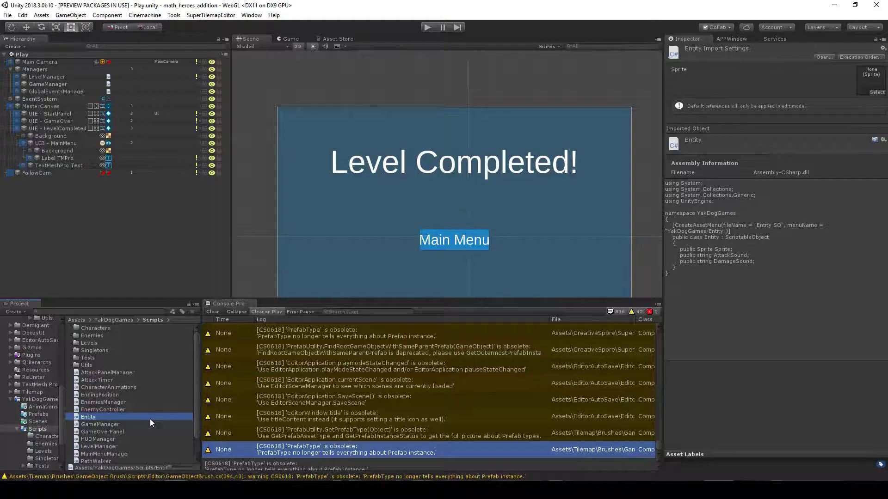
{"action": "scroll", "coordinate": [149, 419], "scroll_direction": "down", "scroll_amount": 2}
{"action": "right_click", "coordinate": [177, 422]}
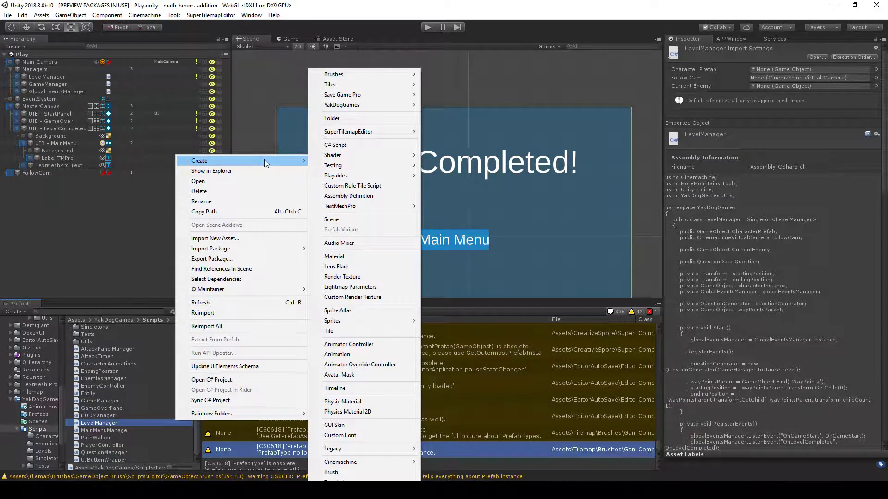
{"action": "left_click", "coordinate": [335, 145]}
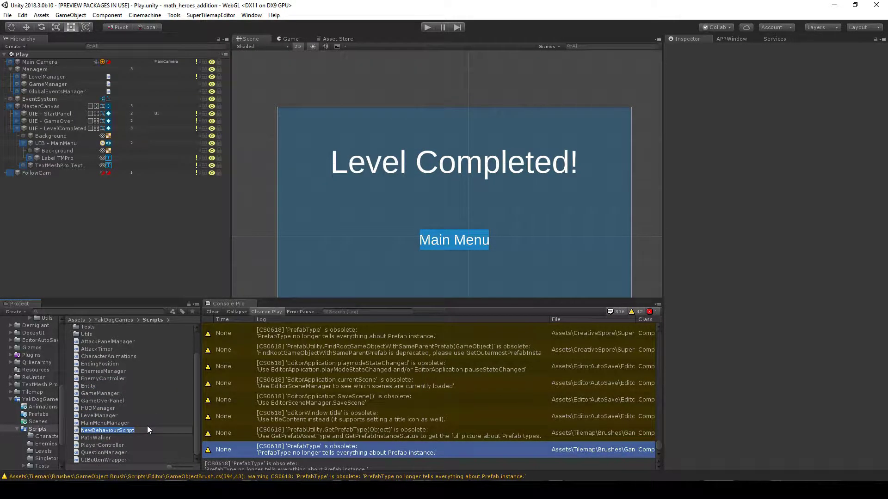
{"action": "type", "text": "Level"}
{"action": "type", "text": "Data"}
{"action": "key", "text": "Return"}
Open LevelData.cs and add public int Level and public List<Entity> Enemies fields.
{"action": "double_click", "coordinate": [114, 415]}
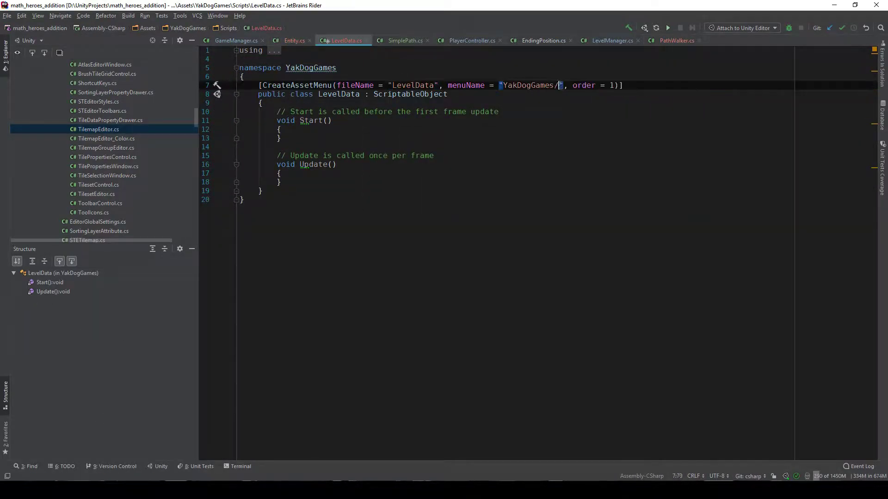
{"action": "type", "text": "public int Level;"}
{"action": "type", "text": "LevelData"}
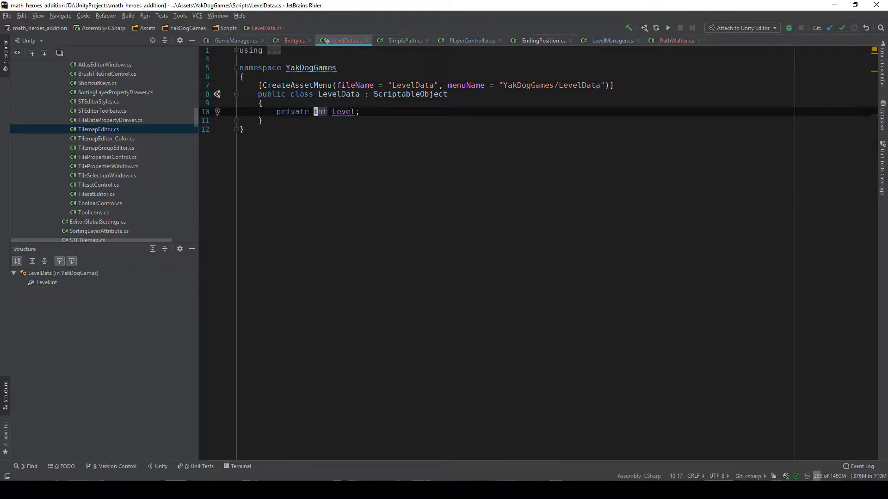
{"action": "key", "text": "Return"}
{"action": "type", "text": "public List<GameObject"}
{"action": "key", "text": "BackSpace"}
{"action": "key", "text": "BackSpace"}
{"action": "key", "text": "BackSpace"}
{"action": "type", "text": "Ent"}
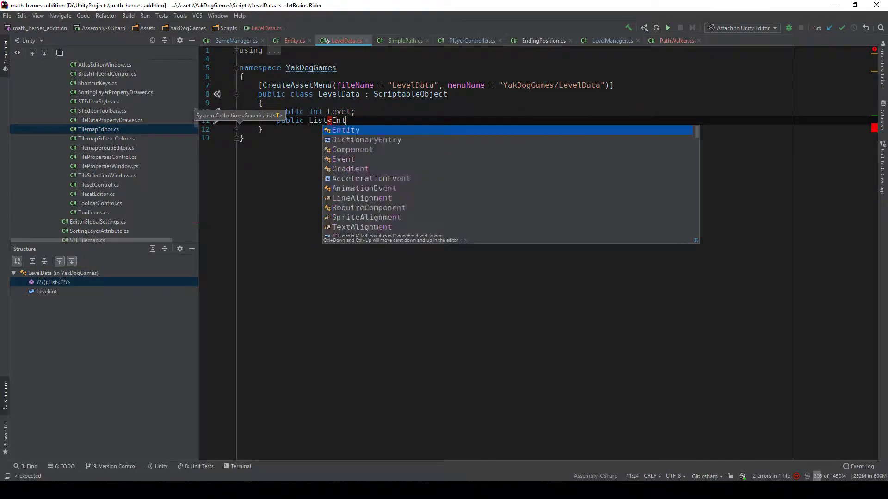
{"action": "type", "text": "ity> Enemies;"}
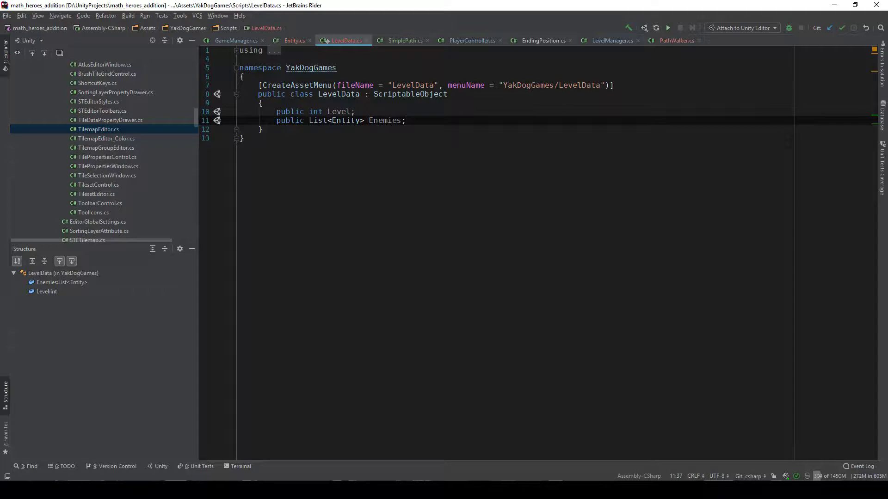
{"action": "key", "text": "Left"}
Inspect the Enemy1 asset, then browse the Sprites favorite in a widened Project panel.
{"action": "key", "text": "alt+Tab"}
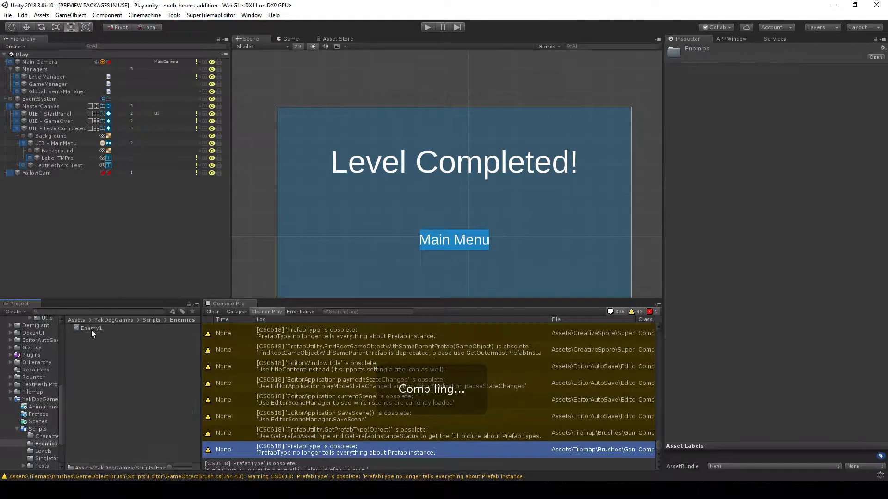
{"action": "left_click", "coordinate": [90, 329]}
{"action": "scroll", "coordinate": [32, 370], "scroll_direction": "up", "scroll_amount": 10}
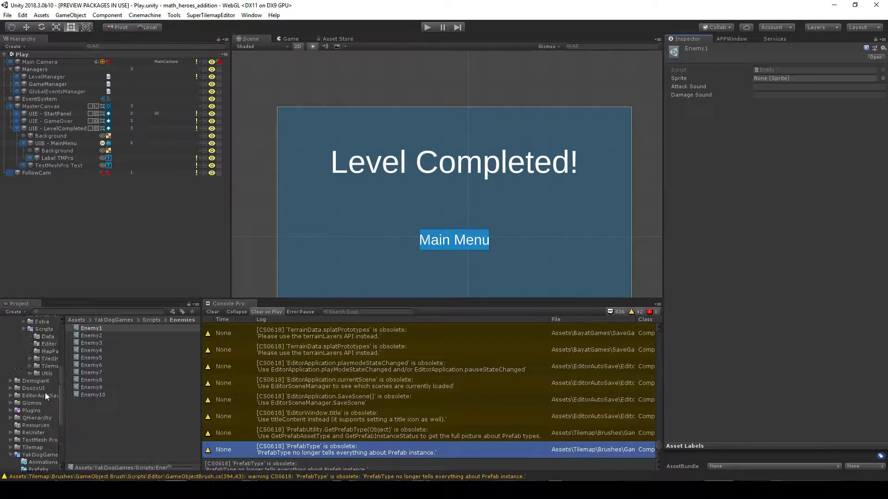
{"action": "left_click", "coordinate": [31, 342]}
{"action": "scroll", "coordinate": [151, 398], "scroll_direction": "down", "scroll_amount": 1}
{"action": "scroll", "coordinate": [151, 393], "scroll_direction": "down", "scroll_amount": 2}
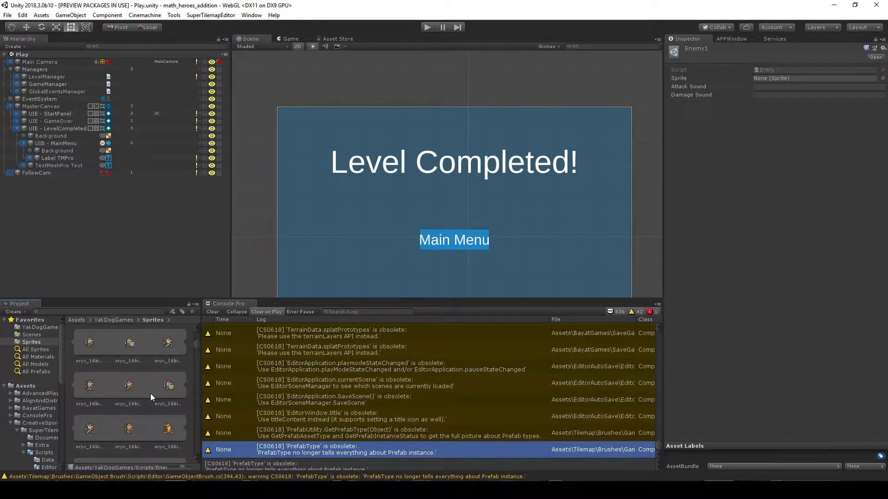
{"action": "scroll", "coordinate": [151, 392], "scroll_direction": "down", "scroll_amount": 1}
{"action": "scroll", "coordinate": [167, 377], "scroll_direction": "down", "scroll_amount": 1}
{"action": "scroll", "coordinate": [167, 377], "scroll_direction": "up", "scroll_amount": 1}
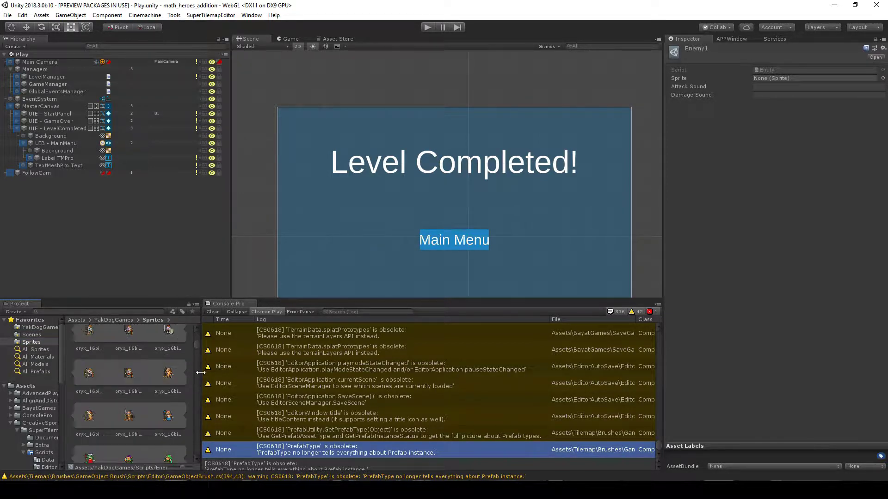
{"action": "left_click_drag", "start_coordinate": [202, 376], "coordinate": [557, 397]}
{"action": "scroll", "coordinate": [412, 406], "scroll_direction": "down", "scroll_amount": 2}
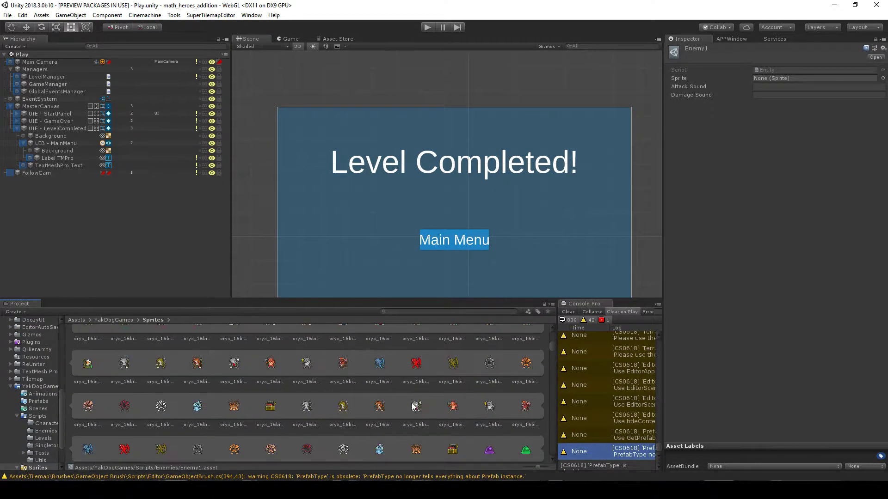
{"action": "scroll", "coordinate": [124, 418], "scroll_direction": "down", "scroll_amount": 2}
Change Entity.cs line 11 to a public GameObject field and let Unity recompile.
{"action": "left_click", "coordinate": [78, 443]}
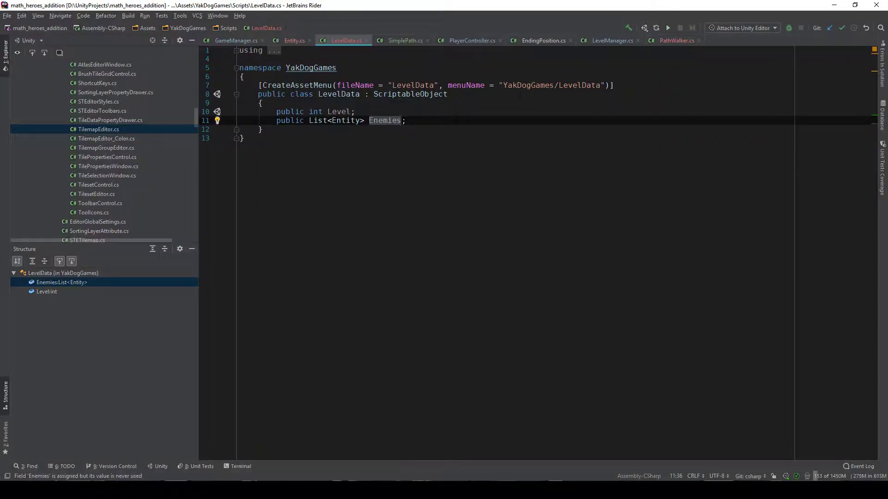
{"action": "left_click", "coordinate": [280, 41]}
{"action": "type", "text": "GameOject ;"}
{"action": "key", "text": "Return"}
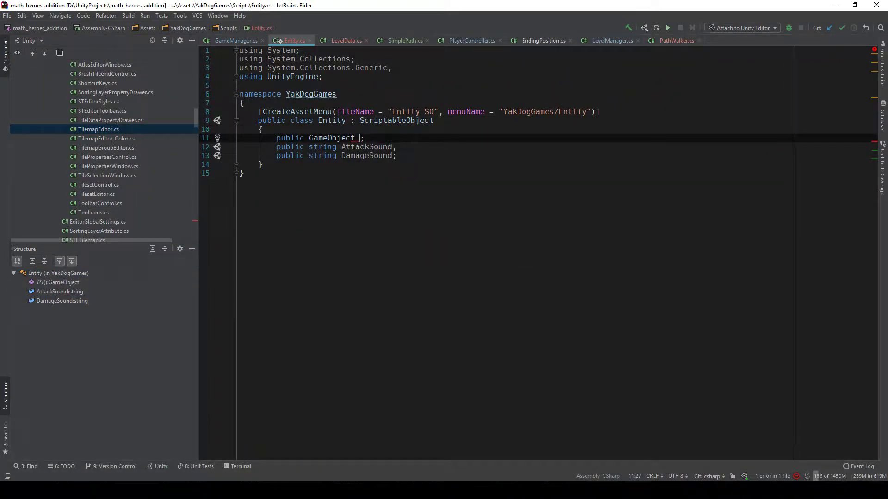
{"action": "key", "text": "alt+Tab"}
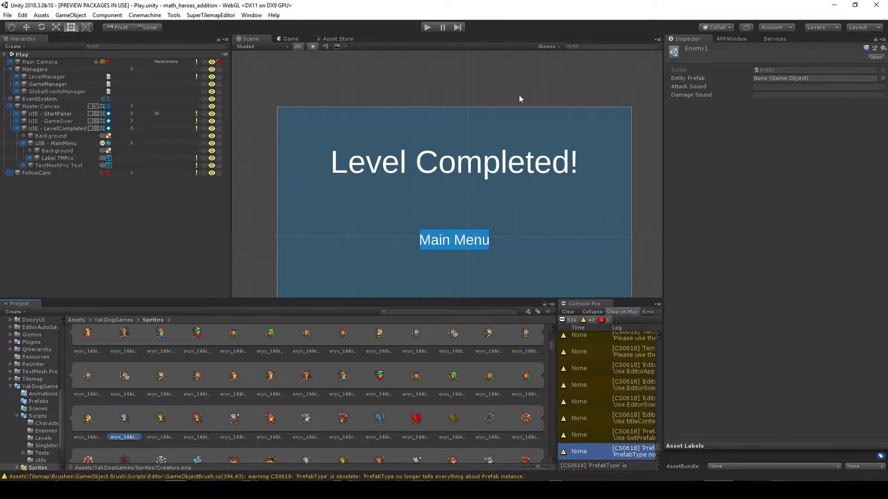
Change the Entity.cs field to 'Sprite EntitySprite' in place of the GameObject prefab.
{"action": "key", "text": "alt+Tab"}
{"action": "type", "text": "Sprite EntitySprite"}
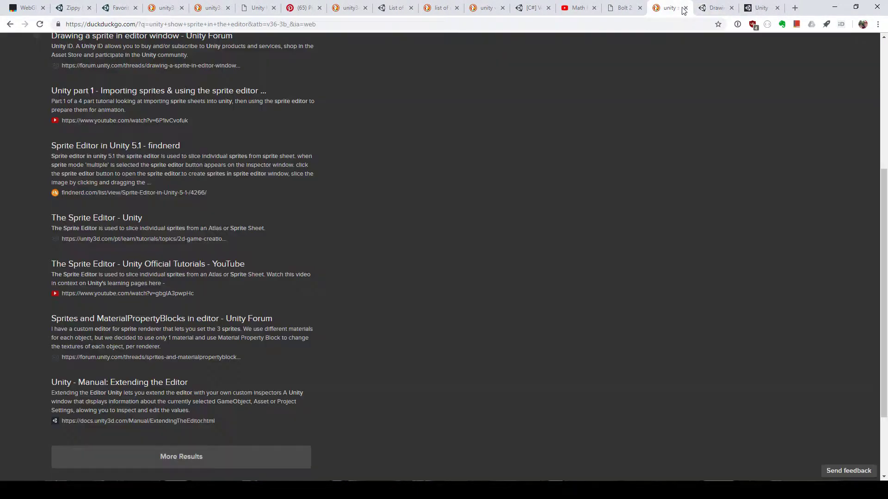
Open the Unity Answers question about showing a sprite in an editor window in a new tab.
{"action": "right_click", "coordinate": [208, 272]}
{"action": "left_click", "coordinate": [216, 279]}
{"action": "scroll", "coordinate": [59, 338], "scroll_direction": "down", "scroll_amount": 6}
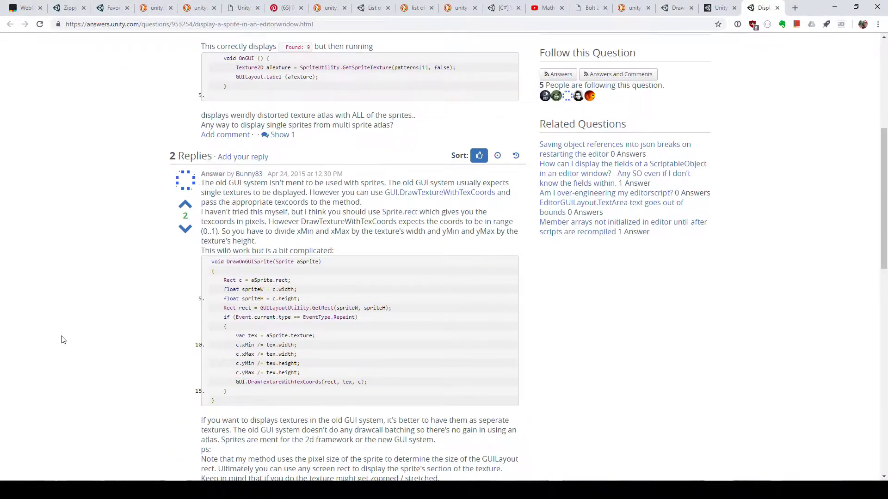
{"action": "scroll", "coordinate": [63, 339], "scroll_direction": "down", "scroll_amount": 10}
{"action": "scroll", "coordinate": [547, 325], "scroll_direction": "up", "scroll_amount": 2}
Search the web for 'unity sprite header image in editor'.
{"action": "key", "text": "ctrl+l"}
{"action": "type", "text": "unity sprite heade"}
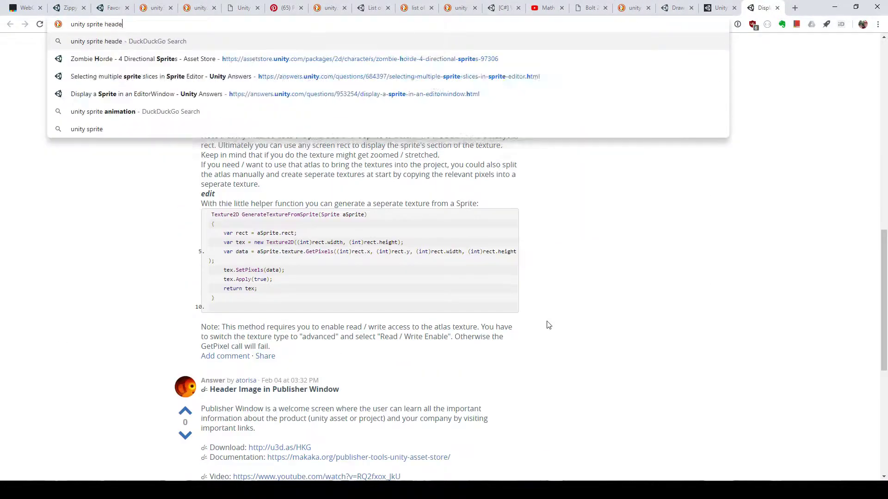
{"action": "type", "text": "r image in editor"}
{"action": "key", "text": "Return"}
{"action": "scroll", "coordinate": [428, 231], "scroll_direction": "down", "scroll_amount": 3}
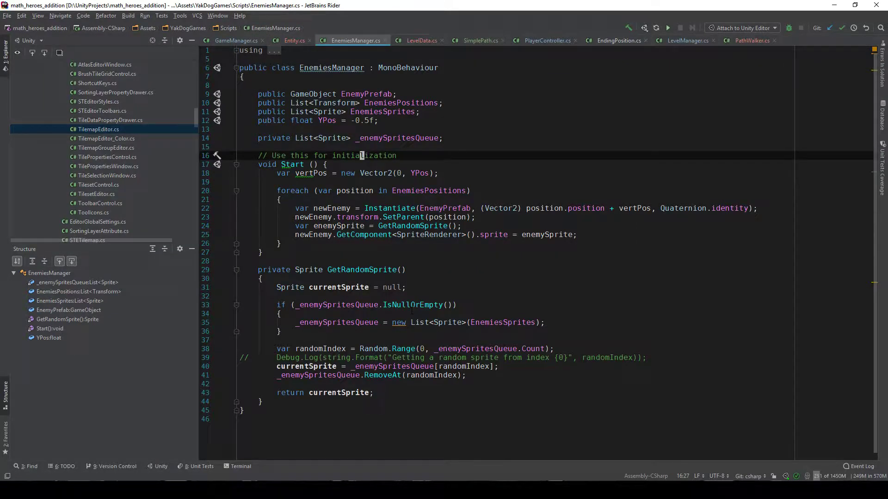
Wrap the EnemiesManager class in the YakDogGames namespace and return to Unity.
{"action": "left_click", "coordinate": [332, 68]}
{"action": "key", "text": "alt+Return"}
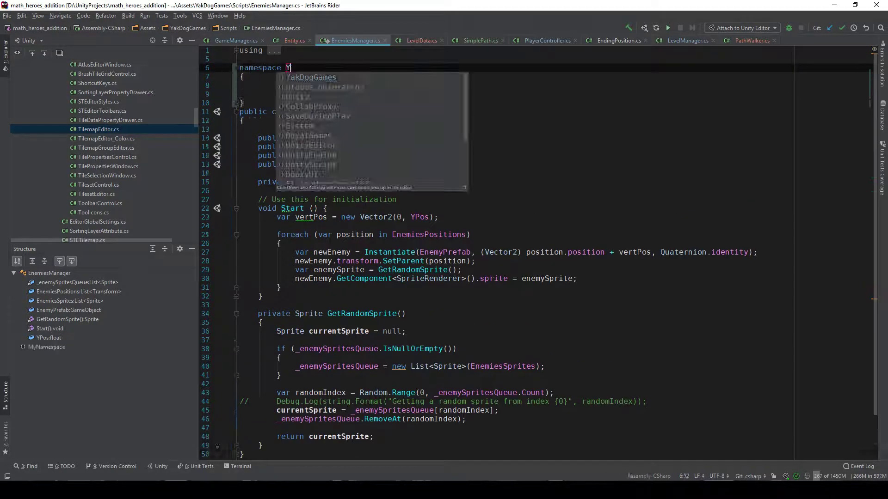
{"action": "key", "text": "Return"}
{"action": "key", "text": "alt+Tab"}
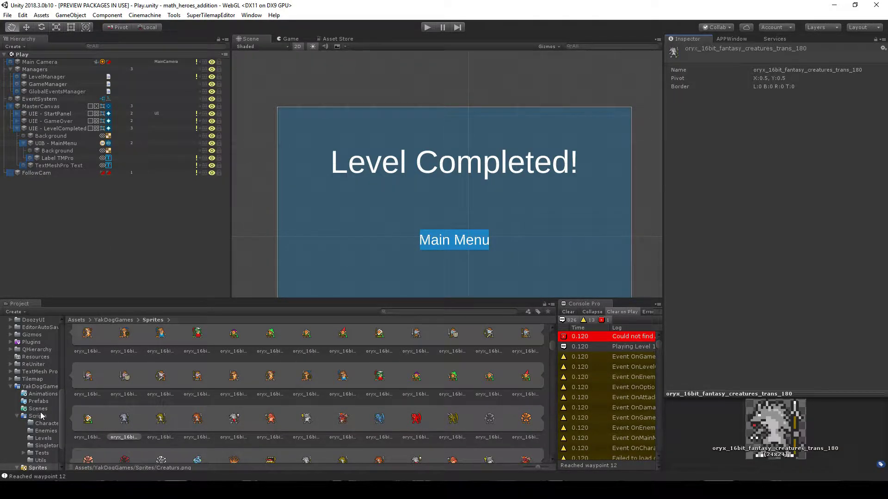
Give Enemy2 a creature sprite from the oryx_16bit_fantasy_creatures sheet as its Entity Sprite.
{"action": "left_click", "coordinate": [44, 430]}
{"action": "left_click", "coordinate": [122, 345]}
{"action": "left_click", "coordinate": [883, 78]}
{"action": "type", "text": "oryx_16bit_fantasy"}
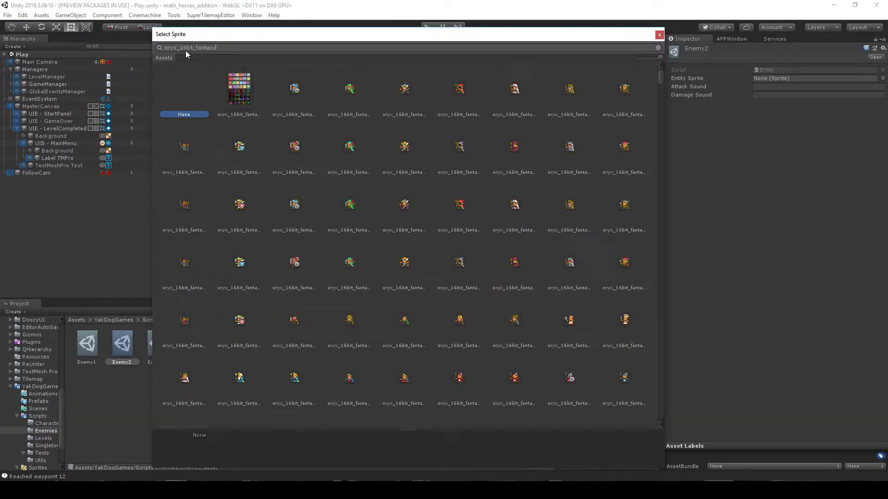
{"action": "type", "text": "_creatures"}
{"action": "scroll", "coordinate": [453, 160], "scroll_direction": "down", "scroll_amount": 5}
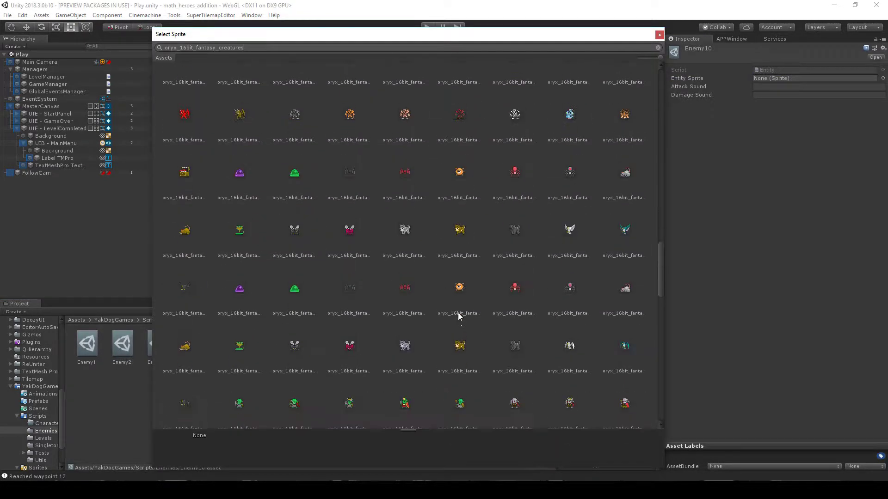
{"action": "left_click", "coordinate": [460, 345]}
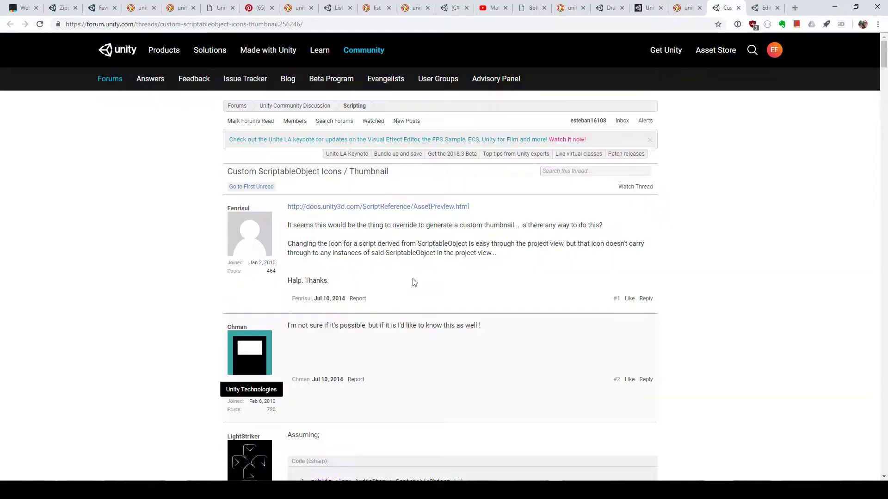
Read the forum thread and open its AssetIcons Asset Store and GitHub links.
{"action": "scroll", "coordinate": [414, 282], "scroll_direction": "down", "scroll_amount": 4}
{"action": "scroll", "coordinate": [442, 262], "scroll_direction": "down", "scroll_amount": 2}
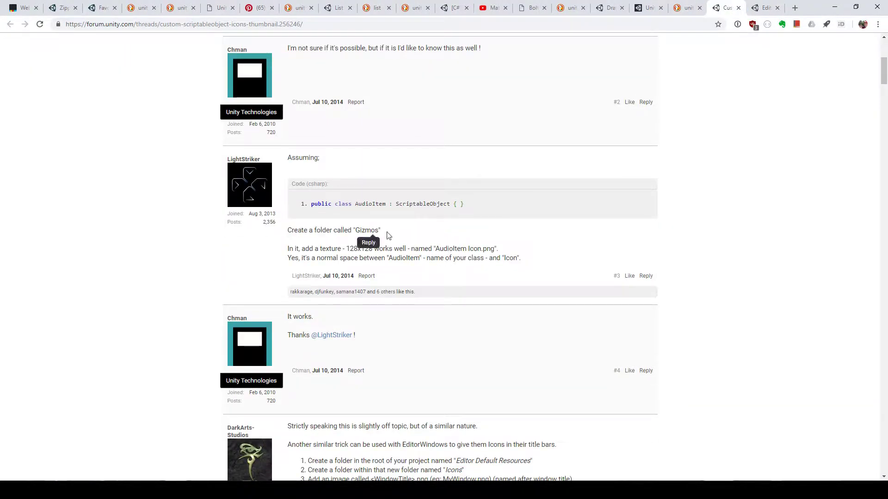
{"action": "scroll", "coordinate": [387, 235], "scroll_direction": "down", "scroll_amount": 3}
{"action": "scroll", "coordinate": [368, 307], "scroll_direction": "down", "scroll_amount": 3}
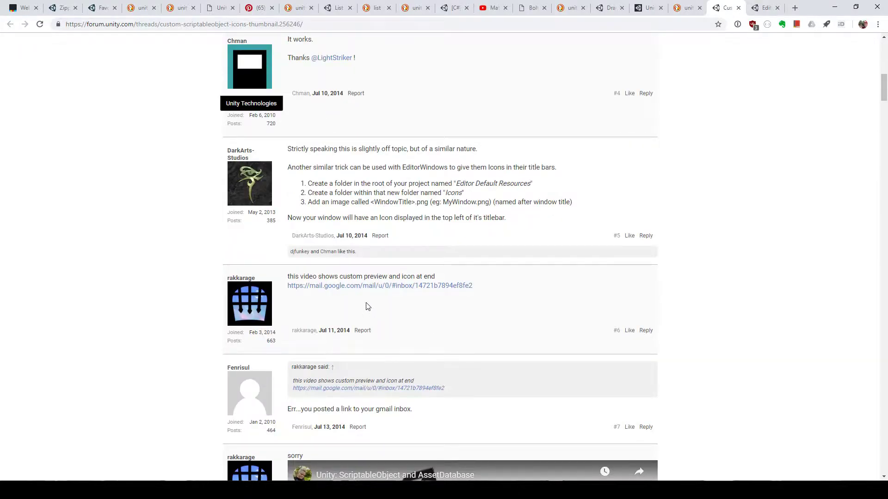
{"action": "scroll", "coordinate": [367, 307], "scroll_direction": "down", "scroll_amount": 6}
{"action": "scroll", "coordinate": [390, 311], "scroll_direction": "down", "scroll_amount": 3}
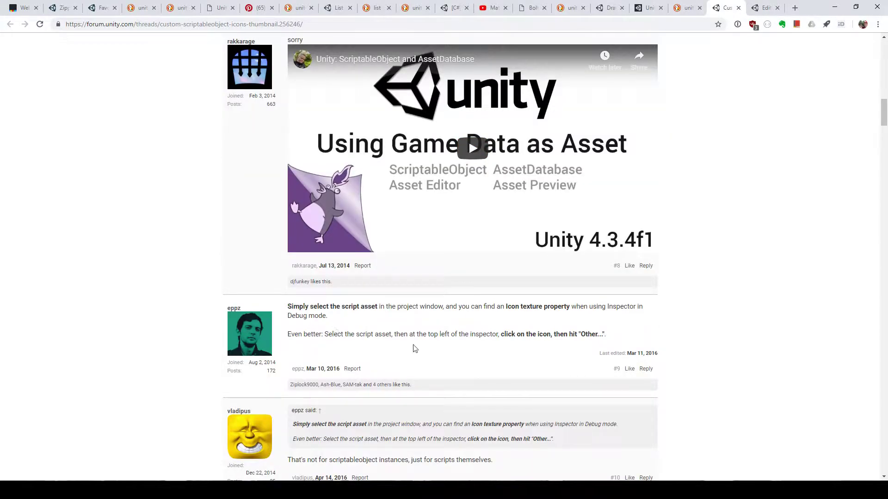
{"action": "scroll", "coordinate": [413, 349], "scroll_direction": "down", "scroll_amount": 2}
{"action": "scroll", "coordinate": [413, 349], "scroll_direction": "down", "scroll_amount": 7}
{"action": "scroll", "coordinate": [536, 279], "scroll_direction": "down", "scroll_amount": 3}
{"action": "scroll", "coordinate": [536, 279], "scroll_direction": "down", "scroll_amount": 10}
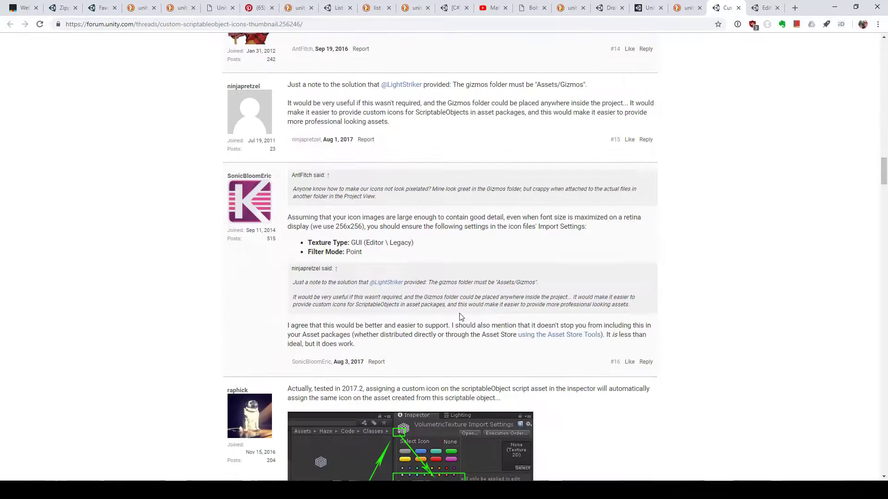
{"action": "scroll", "coordinate": [536, 280], "scroll_direction": "down", "scroll_amount": 9}
{"action": "left_click", "coordinate": [462, 313]}
{"action": "key", "text": "ctrl+shift+Tab"}
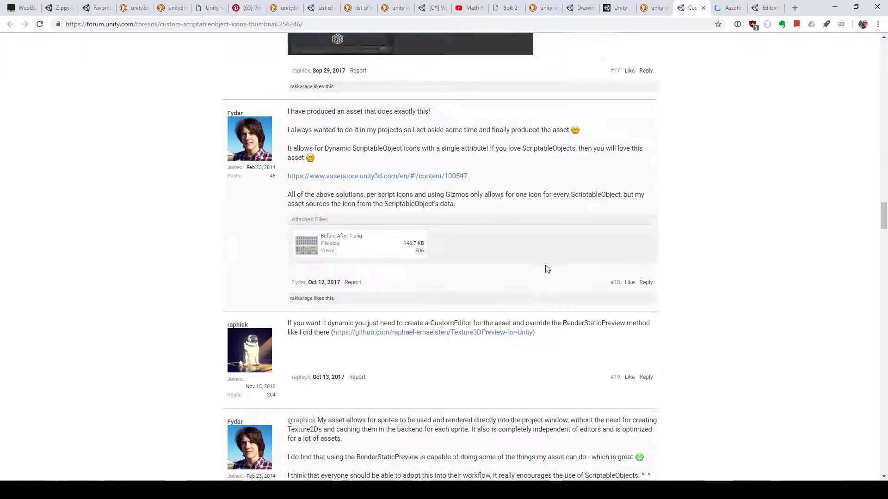
{"action": "middle_click", "coordinate": [430, 292]}
{"action": "key", "text": "ctrl+Tab"}
{"action": "scroll", "coordinate": [465, 202], "scroll_direction": "down", "scroll_amount": 10}
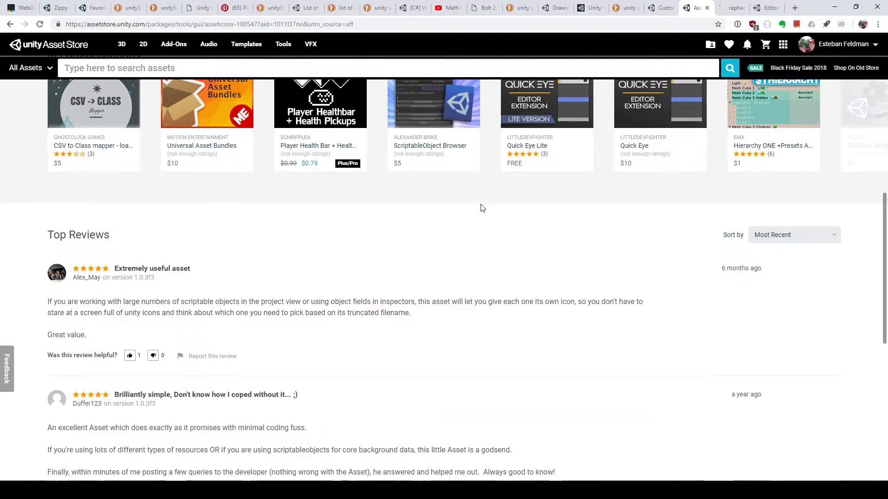
{"action": "scroll", "coordinate": [479, 206], "scroll_direction": "down", "scroll_amount": 2}
{"action": "scroll", "coordinate": [524, 339], "scroll_direction": "up", "scroll_amount": 10}
{"action": "scroll", "coordinate": [601, 278], "scroll_direction": "up", "scroll_amount": 2}
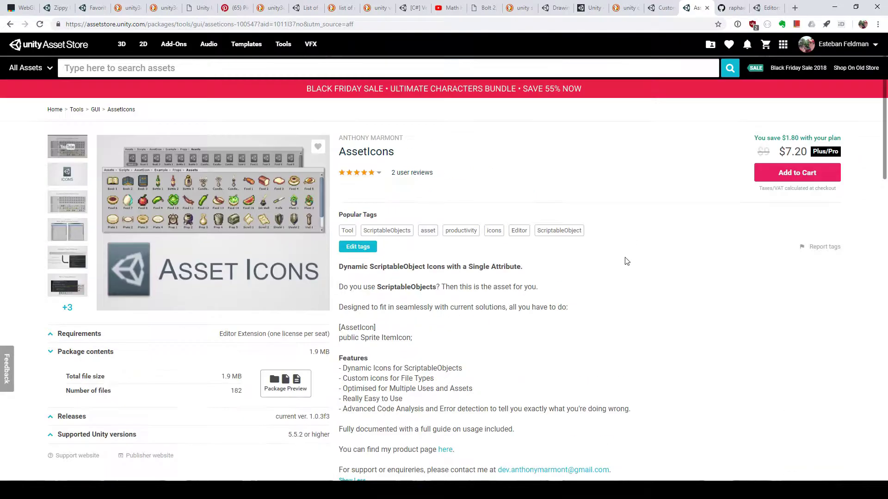
Search the web for the AssetIcons 'Dynamic ScriptableObject Icons' tagline.
{"action": "key", "text": "ctrl+Tab"}
{"action": "scroll", "coordinate": [119, 323], "scroll_direction": "down", "scroll_amount": 3}
{"action": "scroll", "coordinate": [119, 323], "scroll_direction": "down", "scroll_amount": 6}
{"action": "left_click", "coordinate": [739, 8]}
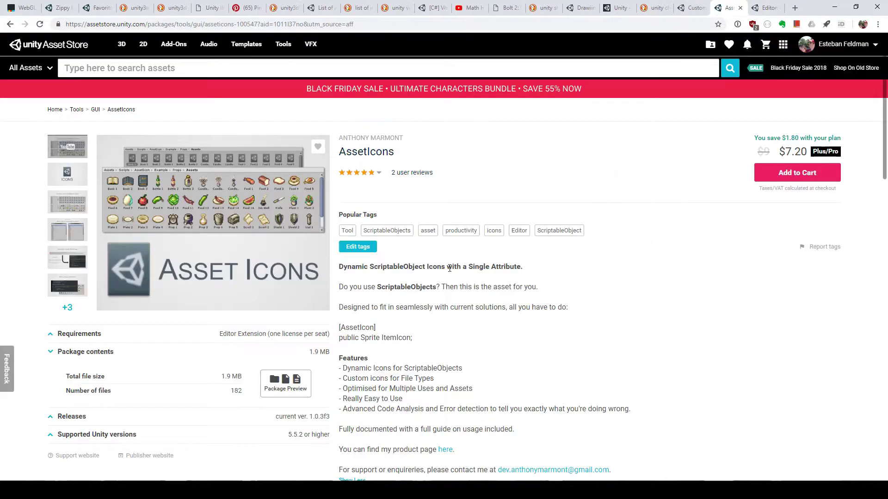
{"action": "left_click_drag", "start_coordinate": [339, 267], "coordinate": [445, 267]}
{"action": "right_click", "coordinate": [416, 267]}
{"action": "left_click", "coordinate": [443, 290]}
{"action": "right_click", "coordinate": [176, 168]}
{"action": "left_click", "coordinate": [185, 176]}
Follow the forum thread's AssetPreview documentation and Stack Overflow links.
{"action": "key", "text": "ctrl+Tab"}
{"action": "left_click", "coordinate": [378, 205]}
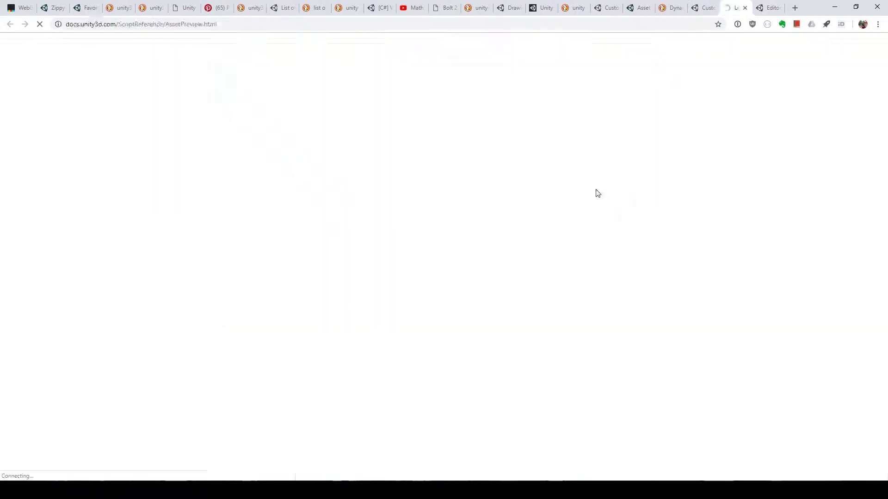
{"action": "key", "text": "alt+Left"}
{"action": "scroll", "coordinate": [498, 325], "scroll_direction": "down", "scroll_amount": 20}
{"action": "scroll", "coordinate": [499, 323], "scroll_direction": "down", "scroll_amount": 10}
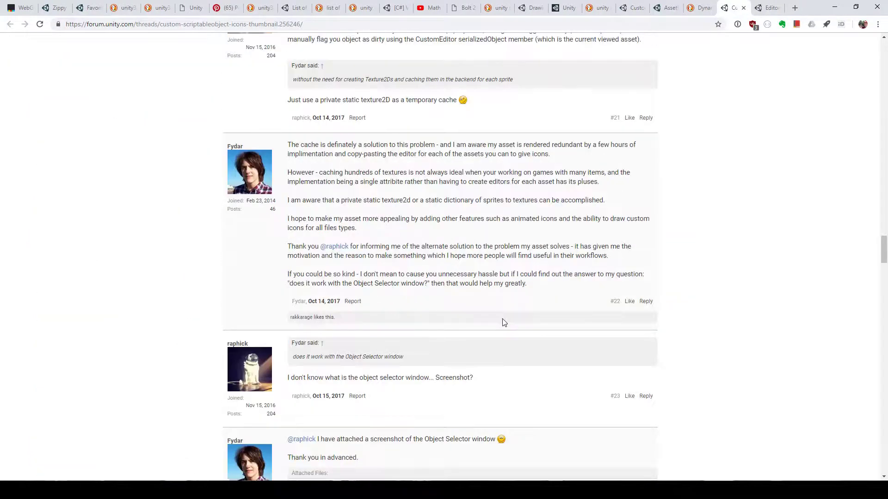
{"action": "scroll", "coordinate": [502, 322], "scroll_direction": "down", "scroll_amount": 10}
{"action": "scroll", "coordinate": [502, 321], "scroll_direction": "down", "scroll_amount": 10}
{"action": "middle_click", "coordinate": [472, 171]}
{"action": "left_click", "coordinate": [721, 5]}
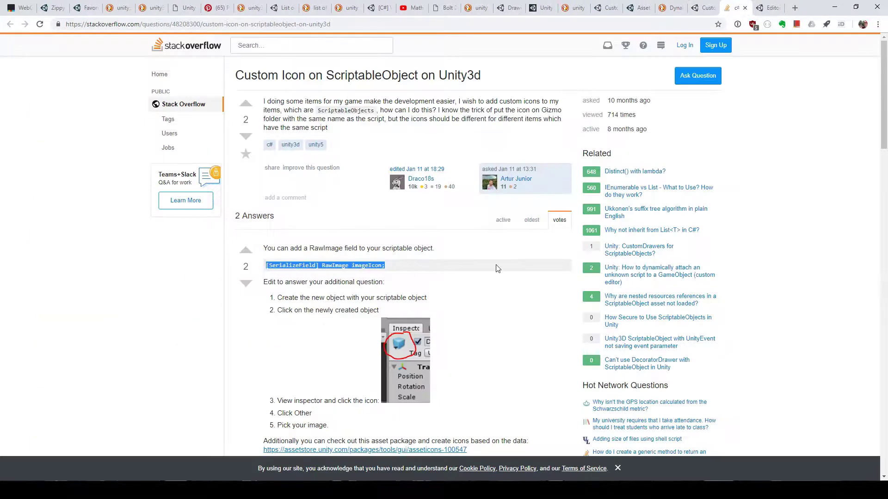
{"action": "scroll", "coordinate": [497, 268], "scroll_direction": "down", "scroll_amount": 8}
{"action": "scroll", "coordinate": [495, 268], "scroll_direction": "down", "scroll_amount": 2}
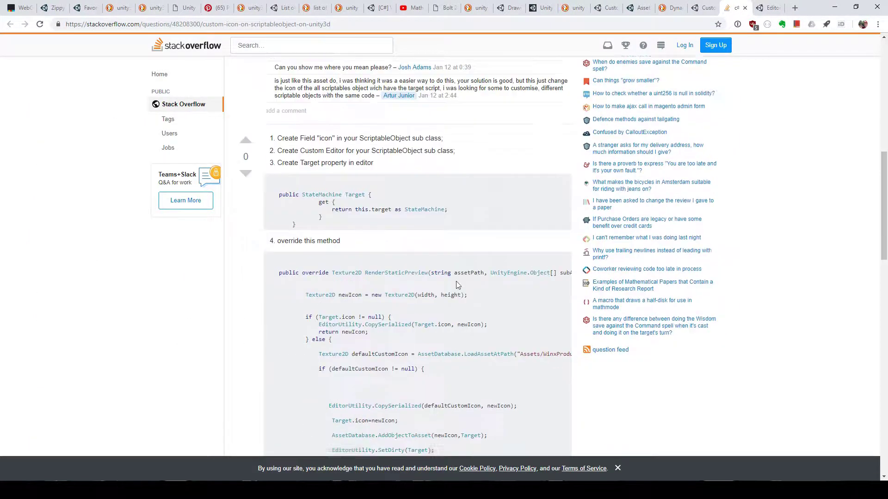
{"action": "scroll", "coordinate": [495, 268], "scroll_direction": "down", "scroll_amount": 1}
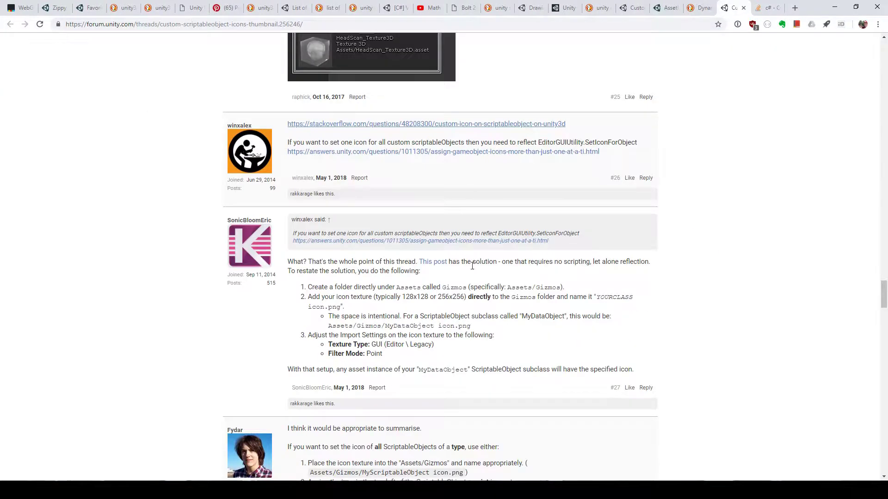
{"action": "scroll", "coordinate": [725, 238], "scroll_direction": "down", "scroll_amount": 4}
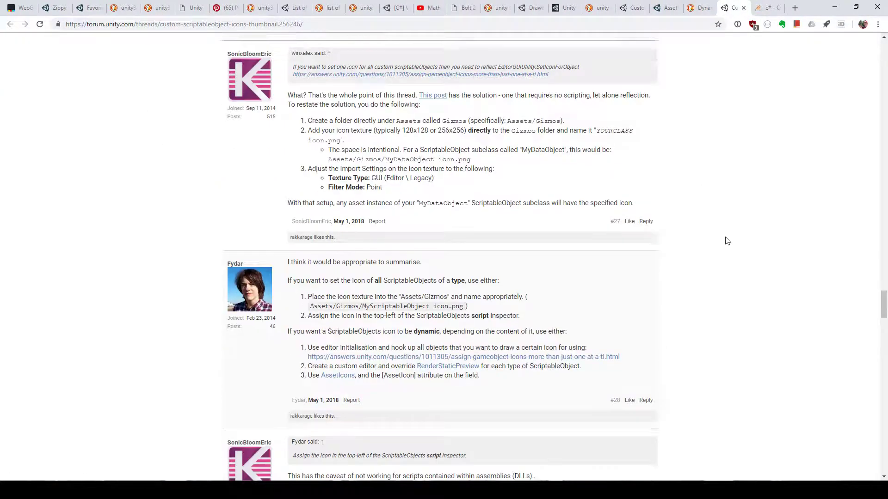
{"action": "scroll", "coordinate": [725, 238], "scroll_direction": "down", "scroll_amount": 4}
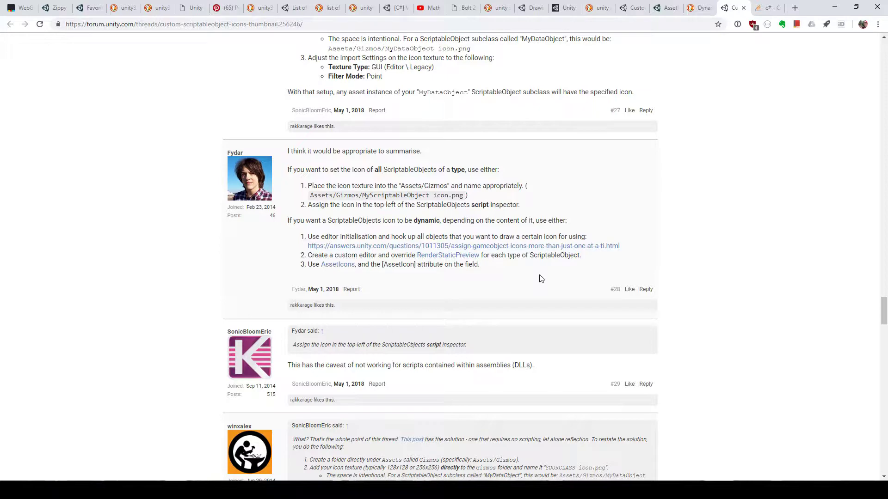
Open the linked Unity Answers question and read its forum thread about setting icons.
{"action": "right_click", "coordinate": [519, 245]}
{"action": "left_click", "coordinate": [539, 253]}
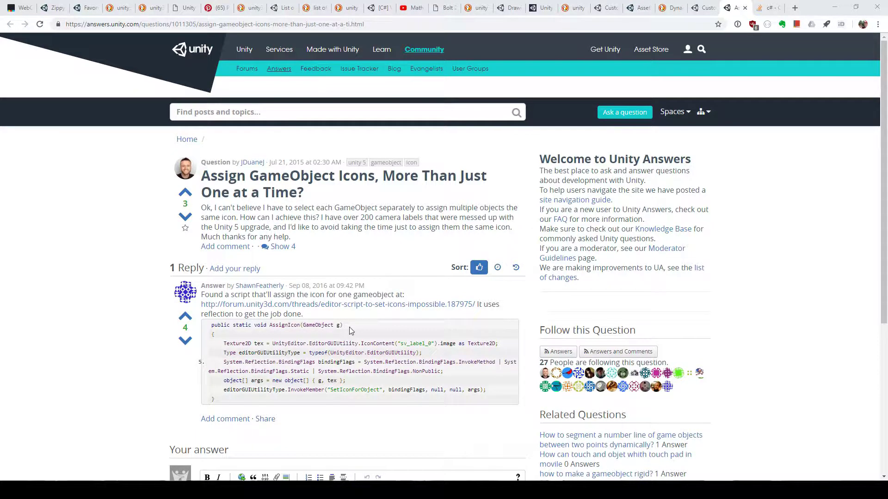
{"action": "left_click", "coordinate": [344, 305]}
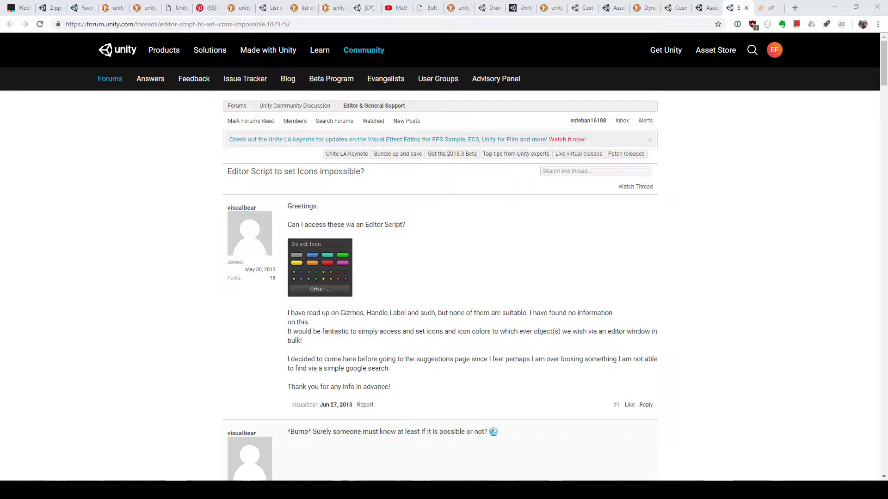
{"action": "scroll", "coordinate": [494, 277], "scroll_direction": "down", "scroll_amount": 10}
{"action": "scroll", "coordinate": [495, 278], "scroll_direction": "down", "scroll_amount": 8}
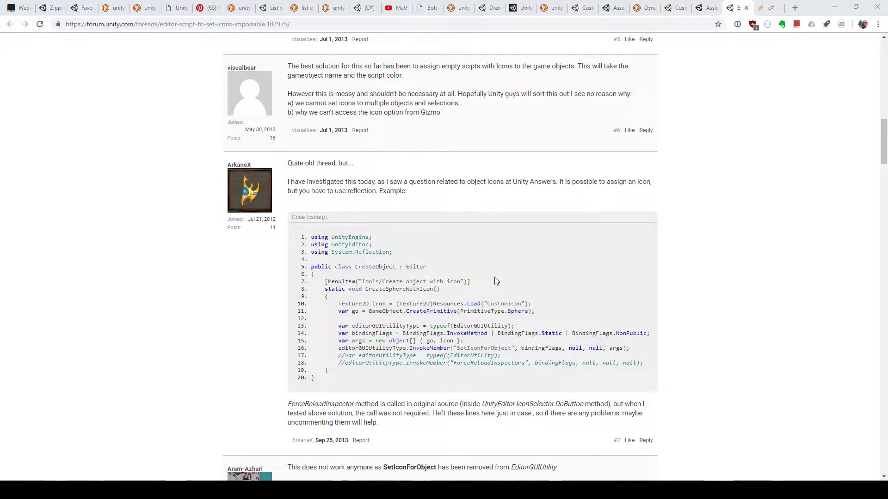
{"action": "scroll", "coordinate": [495, 281], "scroll_direction": "down", "scroll_amount": 5}
{"action": "scroll", "coordinate": [495, 281], "scroll_direction": "down", "scroll_amount": 5}
{"action": "scroll", "coordinate": [494, 279], "scroll_direction": "down", "scroll_amount": 5}
{"action": "scroll", "coordinate": [495, 279], "scroll_direction": "down", "scroll_amount": 10}
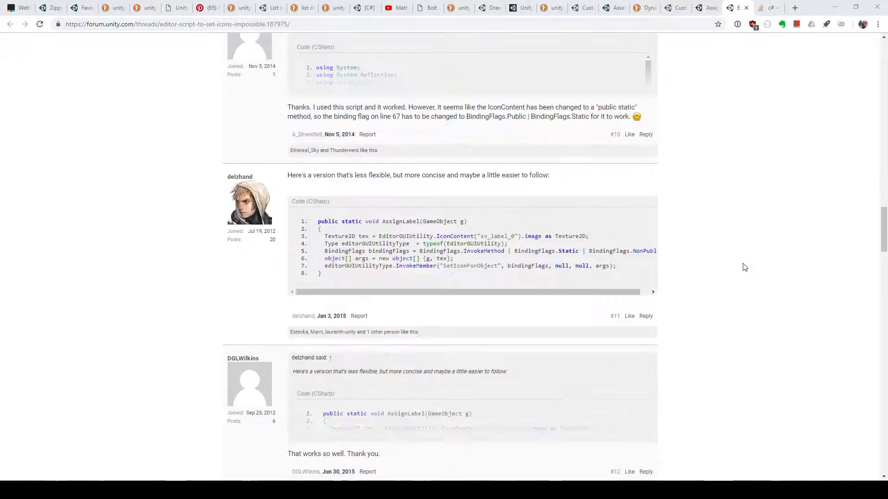
{"action": "scroll", "coordinate": [744, 267], "scroll_direction": "up", "scroll_amount": 1}
{"action": "scroll", "coordinate": [743, 264], "scroll_direction": "down", "scroll_amount": 5}
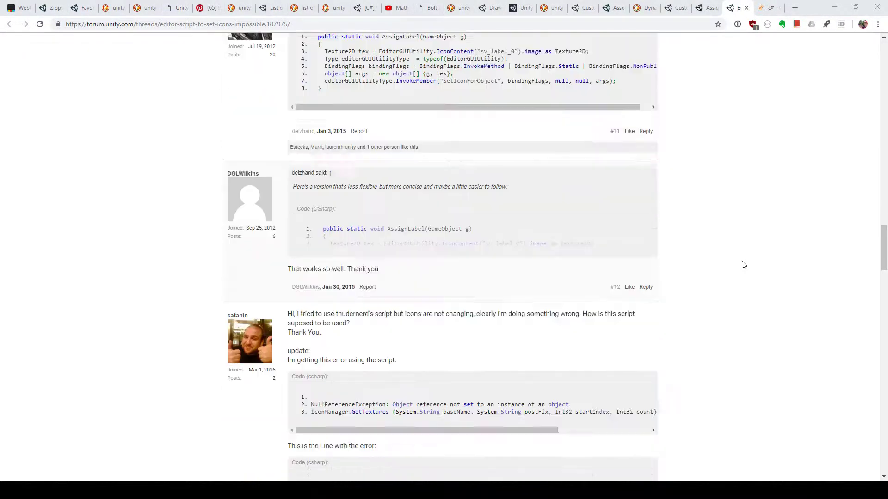
{"action": "scroll", "coordinate": [726, 208], "scroll_direction": "down", "scroll_amount": 2}
{"action": "scroll", "coordinate": [710, 150], "scroll_direction": "down", "scroll_amount": 3}
{"action": "scroll", "coordinate": [711, 152], "scroll_direction": "down", "scroll_amount": 8}
{"action": "scroll", "coordinate": [711, 151], "scroll_direction": "down", "scroll_amount": 3}
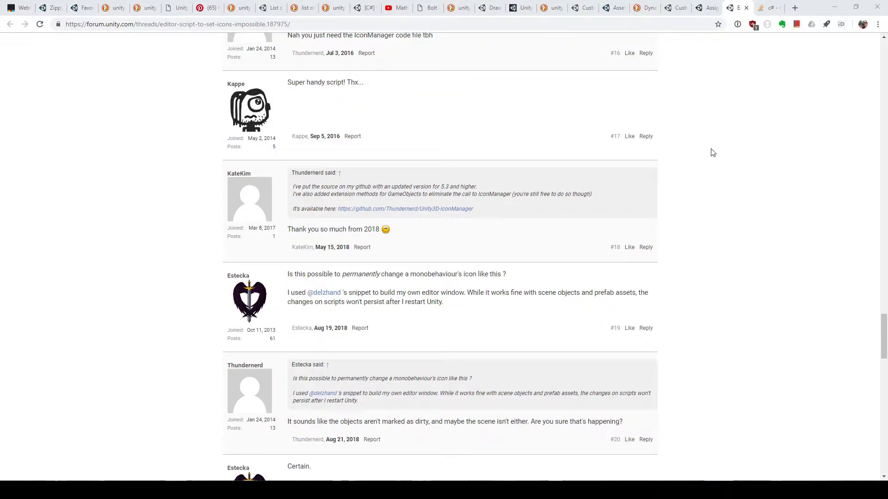
{"action": "scroll", "coordinate": [711, 151], "scroll_direction": "down", "scroll_amount": 10}
{"action": "scroll", "coordinate": [715, 149], "scroll_direction": "down", "scroll_amount": 2}
Find 'icon' on the manual page, then type the search 'unity change icon by script in project view'.
{"action": "key", "text": "ctrl+shift+Tab"}
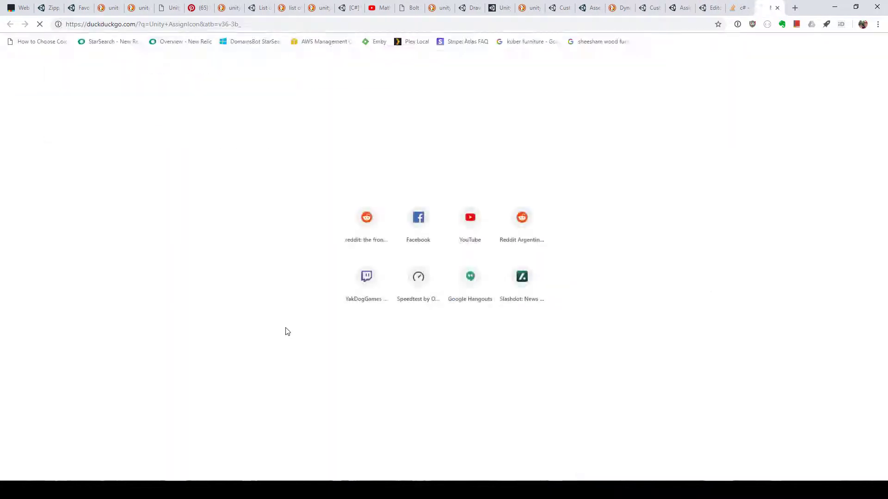
{"action": "scroll", "coordinate": [490, 296], "scroll_direction": "down", "scroll_amount": 6}
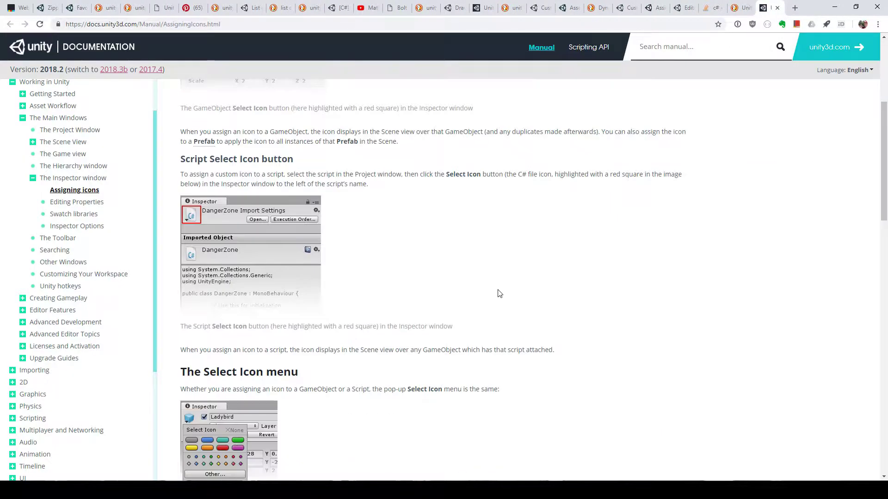
{"action": "scroll", "coordinate": [531, 282], "scroll_direction": "down", "scroll_amount": 8}
{"action": "scroll", "coordinate": [547, 277], "scroll_direction": "down", "scroll_amount": 10}
{"action": "scroll", "coordinate": [548, 277], "scroll_direction": "up", "scroll_amount": 1}
{"action": "scroll", "coordinate": [547, 278], "scroll_direction": "up", "scroll_amount": 20}
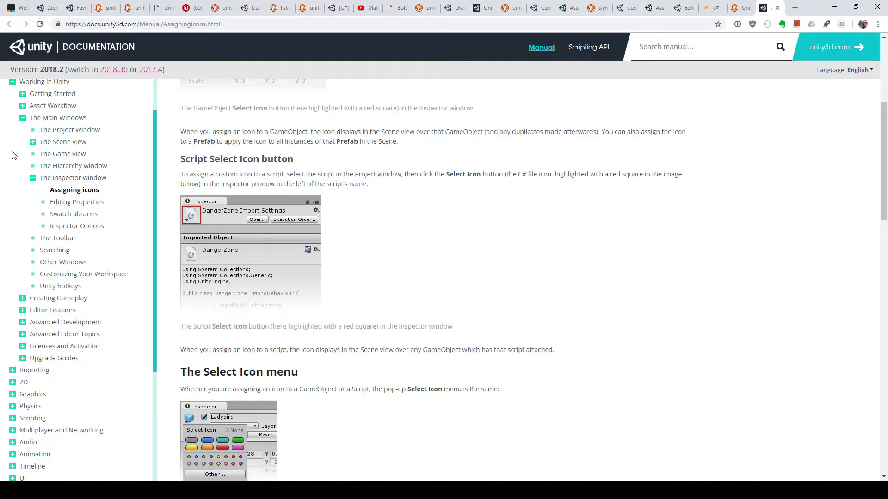
{"action": "key", "text": "alt+Left"}
{"action": "key", "text": "ctrl+f"}
{"action": "type", "text": "icon"}
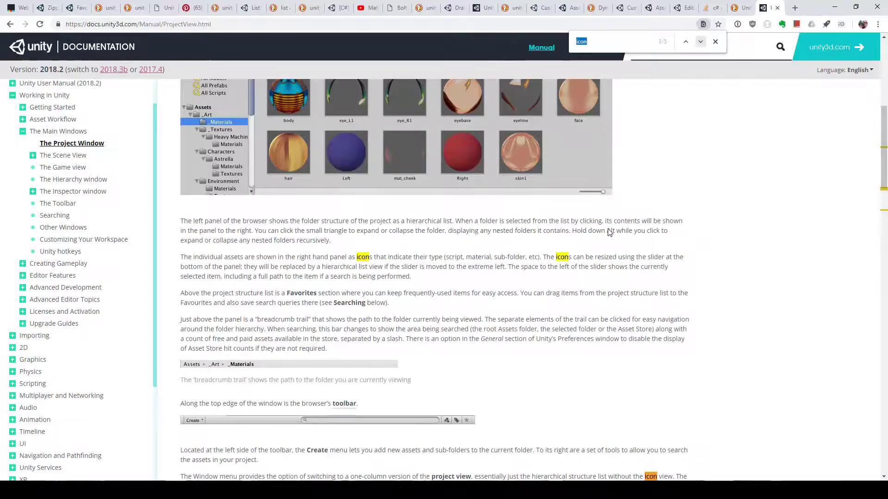
{"action": "key", "text": "Return"}
{"action": "key", "text": "Return"}
{"action": "key", "text": "Return"}
{"action": "key", "text": "Return"}
{"action": "key", "text": "Return"}
{"action": "key", "text": "shift+Return"}
{"action": "key", "text": "ctrl+l"}
{"action": "type", "text": "unity change ic"}
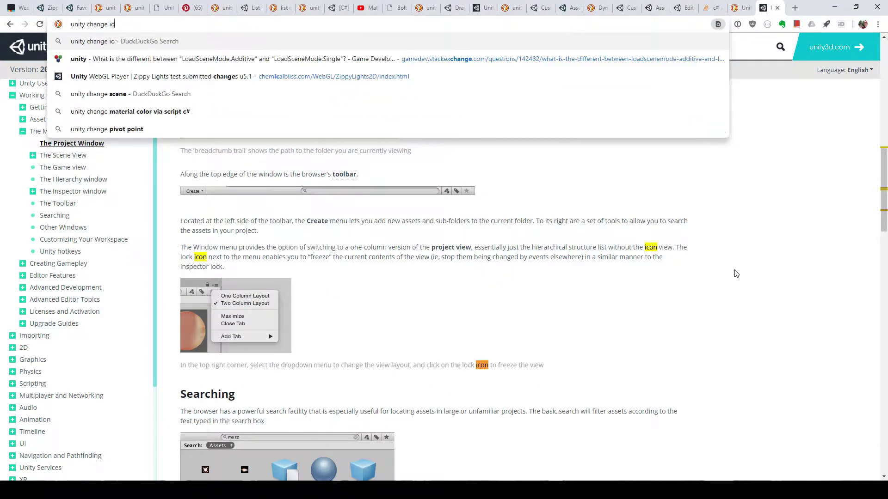
{"action": "type", "text": "on by script in project view"}
Browse the AssetIcons screenshot gallery on its Asset Store page.
{"action": "left_click", "coordinate": [679, 9]}
{"action": "left_click", "coordinate": [569, 7]}
{"action": "left_click", "coordinate": [63, 175]}
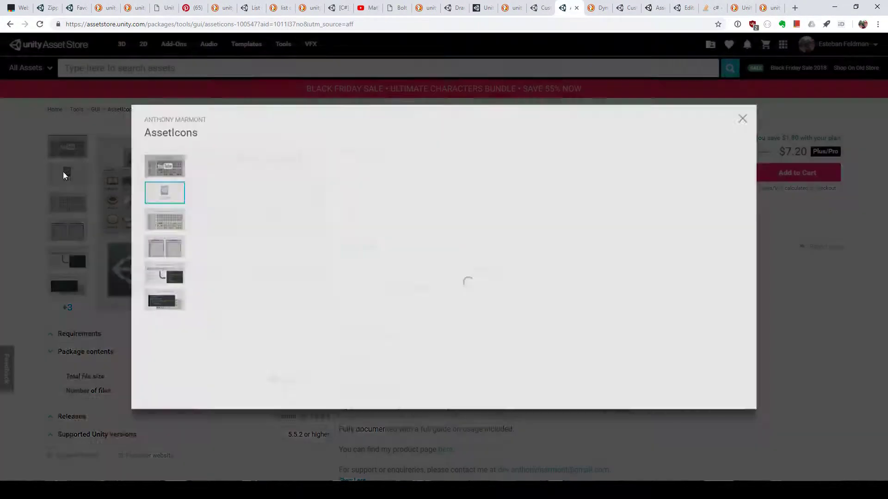
{"action": "left_click", "coordinate": [154, 224]}
{"action": "left_click", "coordinate": [154, 254]}
{"action": "left_click", "coordinate": [153, 279]}
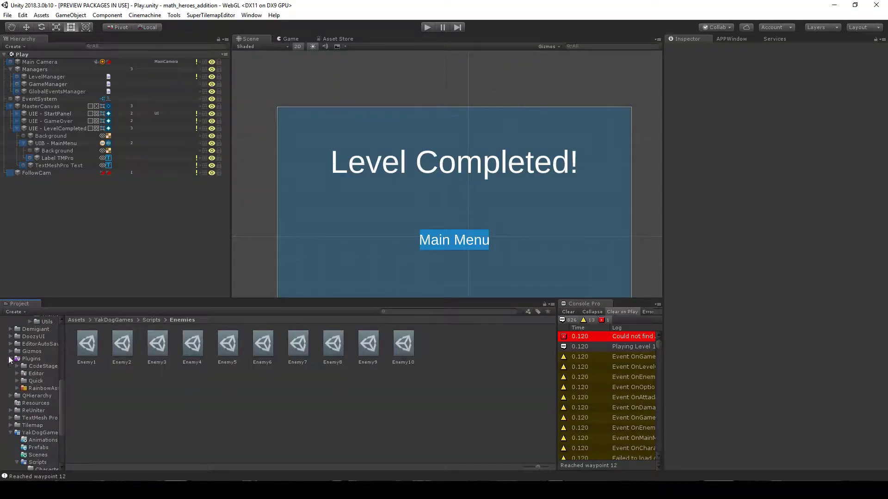
{"action": "left_click", "coordinate": [42, 396]}
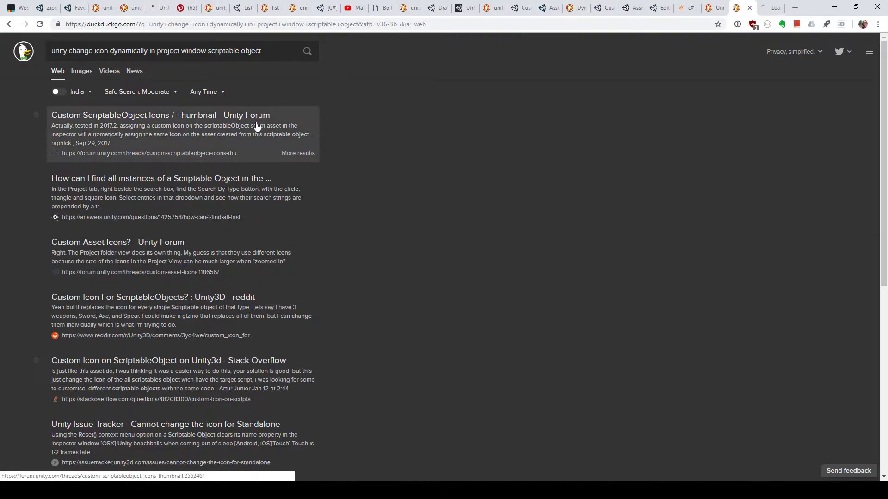
Read through the 'Custom Asset Icons?' forum thread.
{"action": "left_click", "coordinate": [257, 125]}
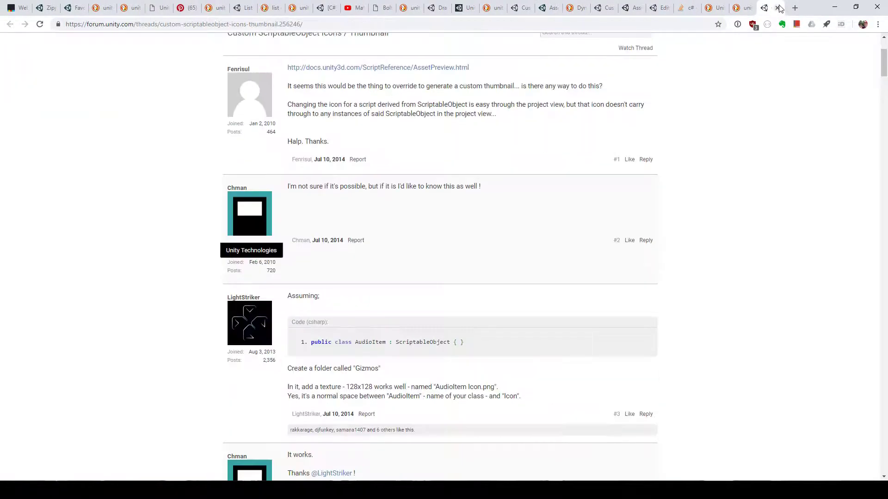
{"action": "key", "text": "alt+Left"}
{"action": "left_click", "coordinate": [171, 199]}
{"action": "scroll", "coordinate": [479, 335], "scroll_direction": "down", "scroll_amount": 3}
{"action": "scroll", "coordinate": [480, 335], "scroll_direction": "down", "scroll_amount": 10}
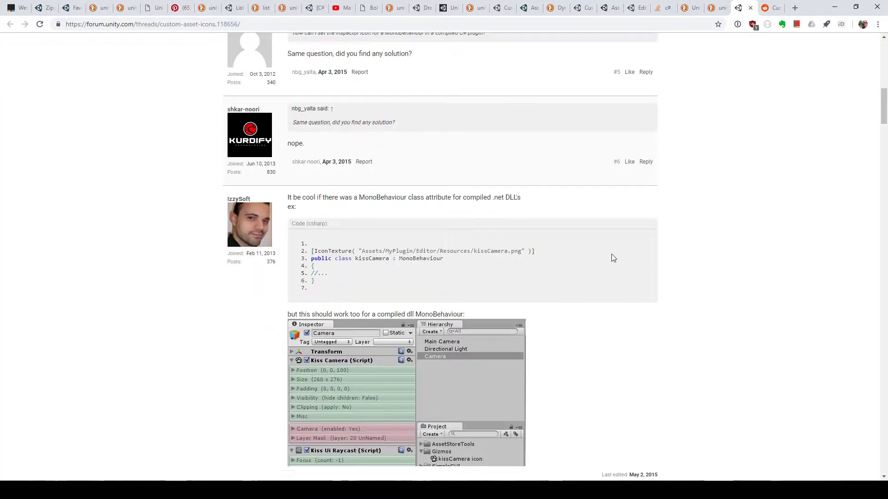
{"action": "scroll", "coordinate": [752, 281], "scroll_direction": "down", "scroll_amount": 6}
{"action": "scroll", "coordinate": [772, 290], "scroll_direction": "down", "scroll_amount": 10}
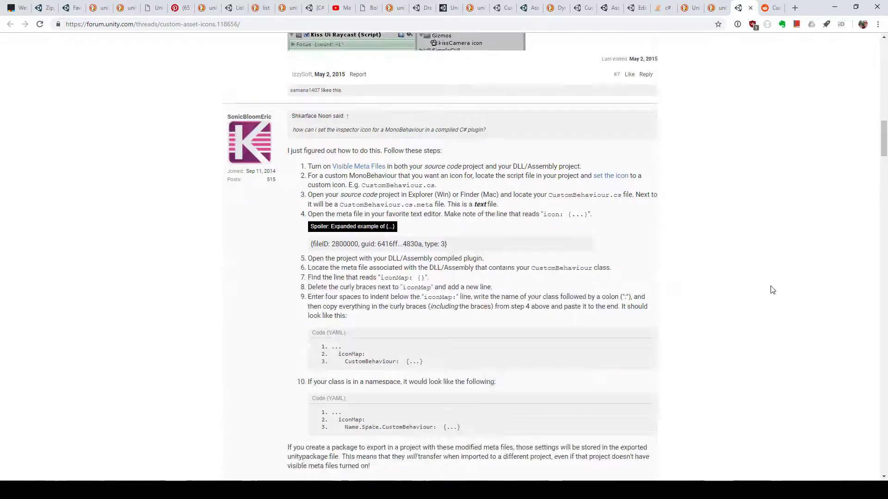
{"action": "scroll", "coordinate": [770, 290], "scroll_direction": "down", "scroll_amount": 5}
{"action": "scroll", "coordinate": [714, 274], "scroll_direction": "down", "scroll_amount": 5}
{"action": "scroll", "coordinate": [712, 272], "scroll_direction": "down", "scroll_amount": 3}
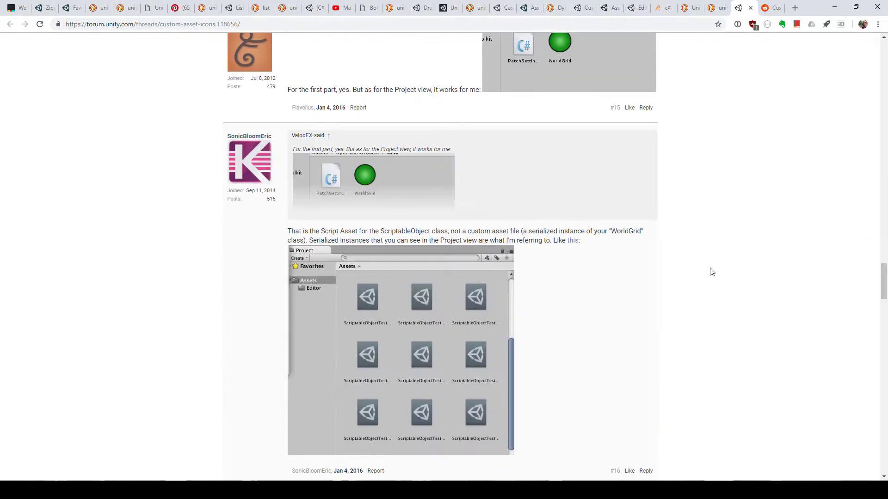
{"action": "scroll", "coordinate": [712, 272], "scroll_direction": "down", "scroll_amount": 2}
{"action": "scroll", "coordinate": [710, 267], "scroll_direction": "down", "scroll_amount": 8}
{"action": "scroll", "coordinate": [710, 265], "scroll_direction": "down", "scroll_amount": 6}
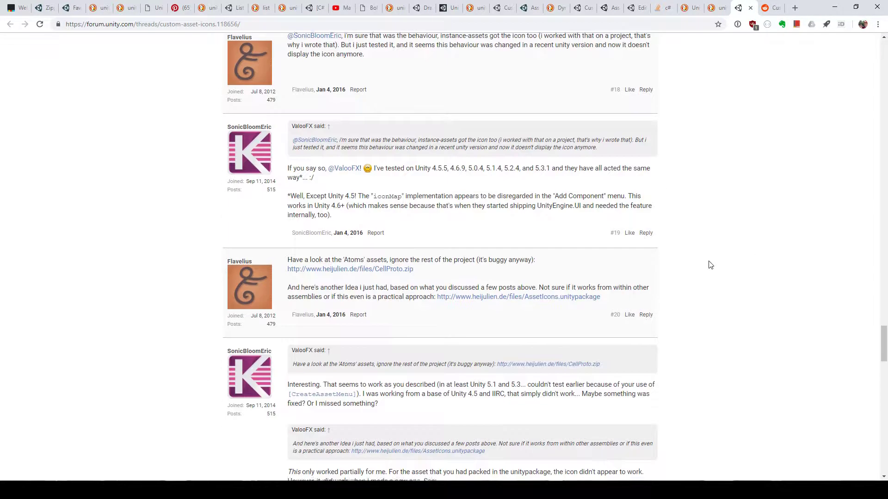
{"action": "scroll", "coordinate": [710, 265], "scroll_direction": "down", "scroll_amount": 4}
{"action": "scroll", "coordinate": [710, 264], "scroll_direction": "down", "scroll_amount": 10}
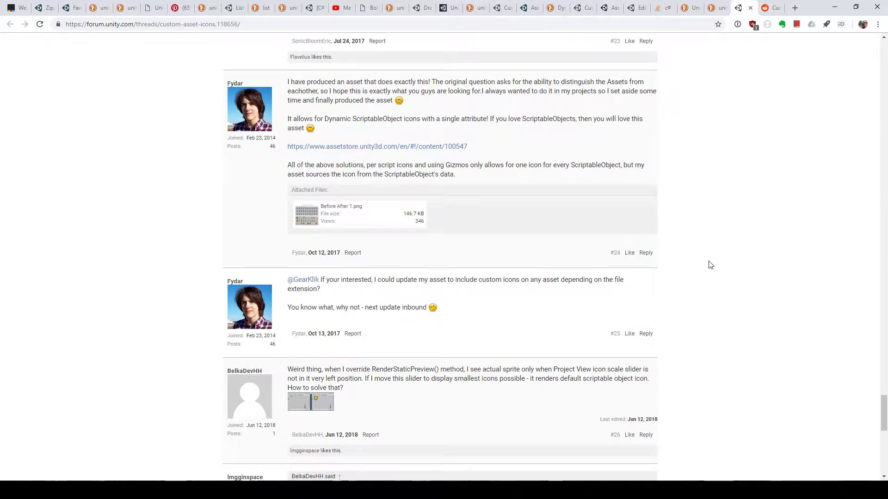
{"action": "scroll", "coordinate": [710, 265], "scroll_direction": "down", "scroll_amount": 2}
{"action": "scroll", "coordinate": [707, 263], "scroll_direction": "down", "scroll_amount": 6}
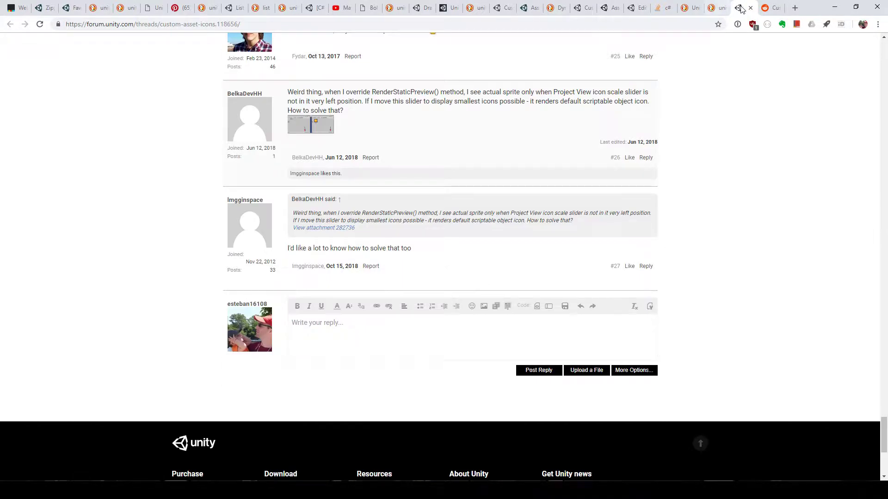
Skim the Reddit thread about icons and the next forum thread.
{"action": "key", "text": "ctrl+Tab"}
{"action": "scroll", "coordinate": [544, 245], "scroll_direction": "down", "scroll_amount": 2}
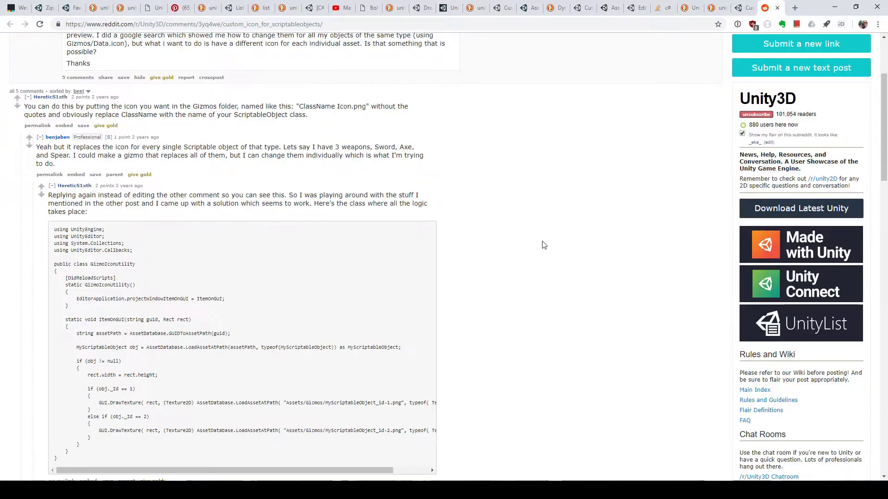
{"action": "scroll", "coordinate": [486, 255], "scroll_direction": "down", "scroll_amount": 3}
{"action": "scroll", "coordinate": [487, 256], "scroll_direction": "down", "scroll_amount": 2}
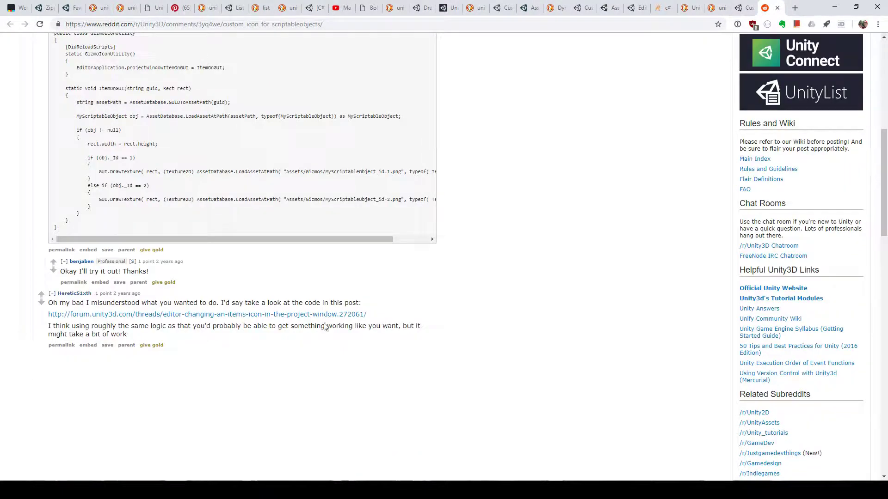
{"action": "key", "text": "ctrl+Tab"}
{"action": "scroll", "coordinate": [690, 299], "scroll_direction": "down", "scroll_amount": 10}
{"action": "scroll", "coordinate": [690, 299], "scroll_direction": "up", "scroll_amount": 7}
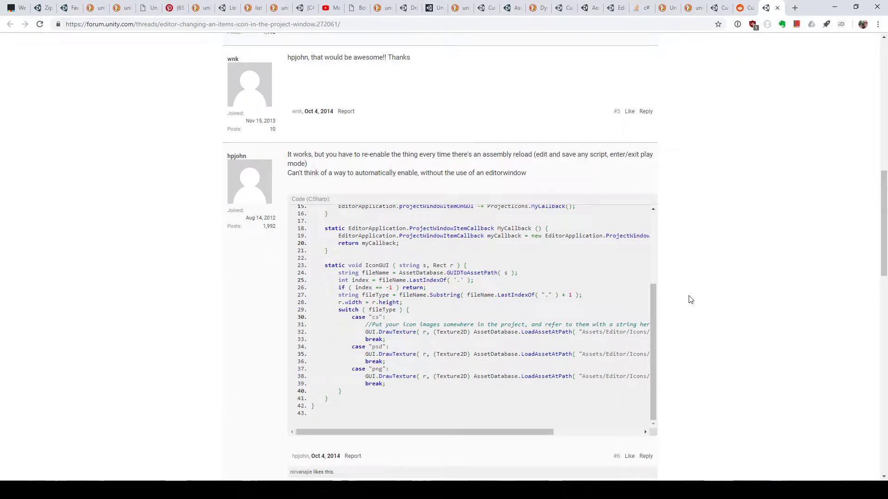
{"action": "scroll", "coordinate": [655, 224], "scroll_direction": "up", "scroll_amount": 3}
{"action": "scroll", "coordinate": [693, 277], "scroll_direction": "down", "scroll_amount": 10}
Open the Stack Overflow result in a new tab, read its custom editor answer, then close it.
{"action": "key", "text": "ctrl+shift+Tab"}
{"action": "right_click", "coordinate": [262, 227]}
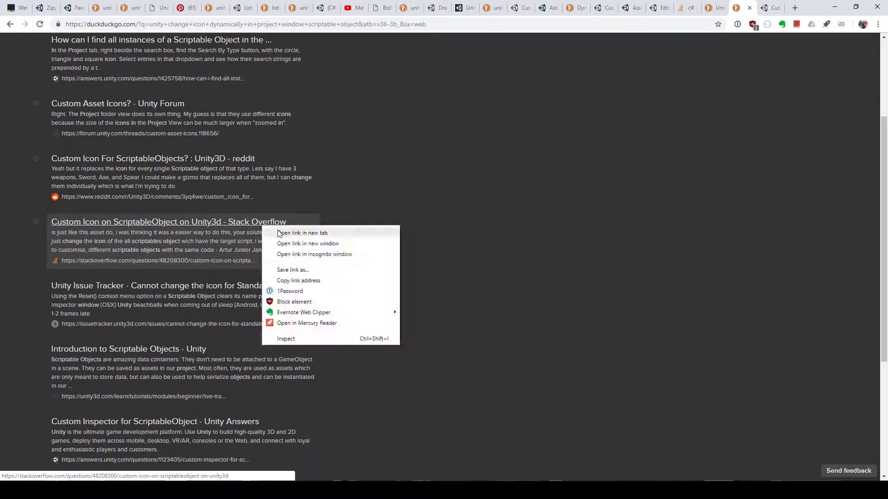
{"action": "left_click", "coordinate": [279, 233]}
{"action": "key", "text": "ctrl+Tab"}
{"action": "key", "text": "ctrl+w"}
{"action": "scroll", "coordinate": [178, 373], "scroll_direction": "down", "scroll_amount": 5}
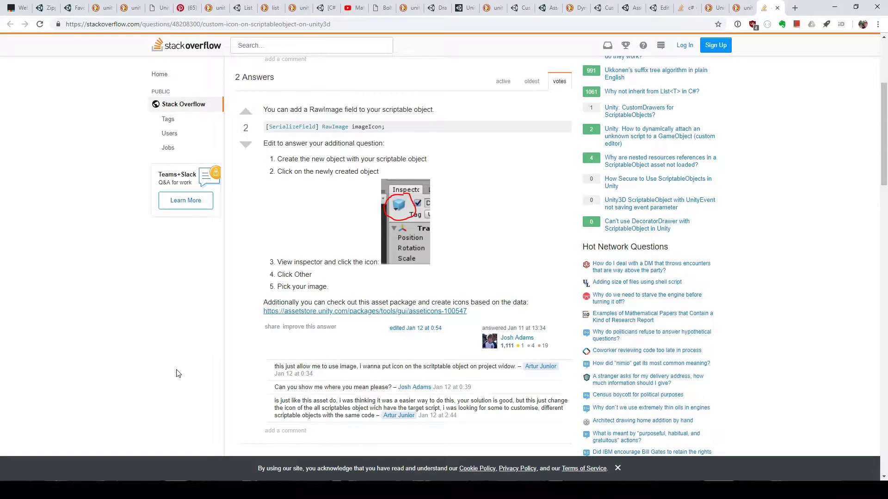
{"action": "scroll", "coordinate": [276, 328], "scroll_direction": "down", "scroll_amount": 5}
{"action": "triple_click", "coordinate": [312, 243]}
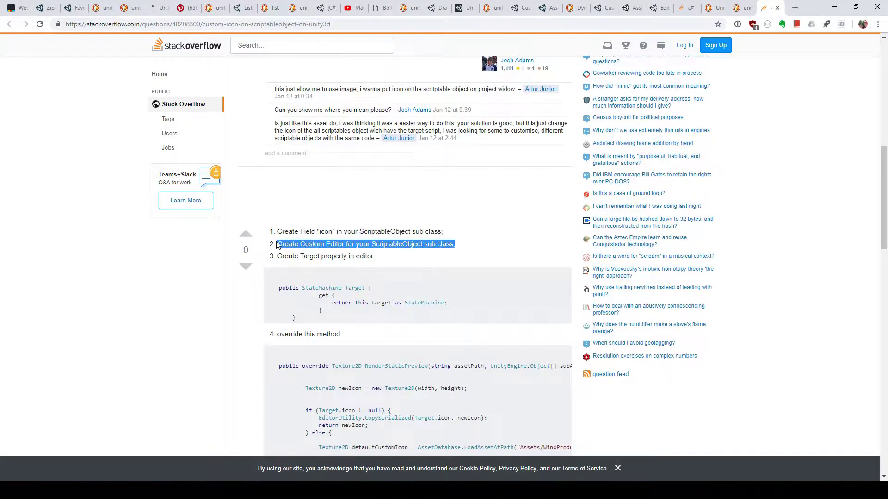
{"action": "left_click", "coordinate": [312, 245]}
{"action": "scroll", "coordinate": [313, 245], "scroll_direction": "down", "scroll_amount": 5}
{"action": "key", "text": "ctrl+w"}
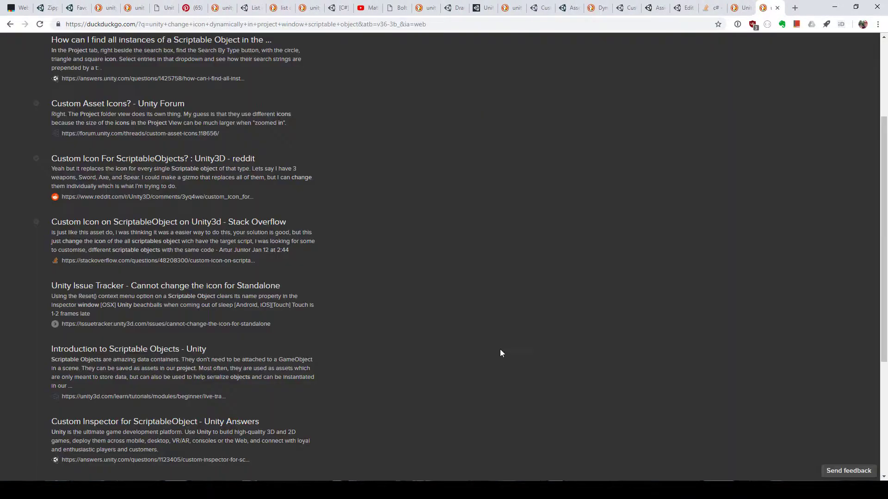
Scroll the DuckDuckGo results, then return to Unity and collapse the RainbowAssets folder.
{"action": "scroll", "coordinate": [466, 329], "scroll_direction": "down", "scroll_amount": 3}
{"action": "scroll", "coordinate": [324, 375], "scroll_direction": "down", "scroll_amount": 5}
{"action": "scroll", "coordinate": [522, 360], "scroll_direction": "down", "scroll_amount": 5}
{"action": "scroll", "coordinate": [522, 361], "scroll_direction": "down", "scroll_amount": 5}
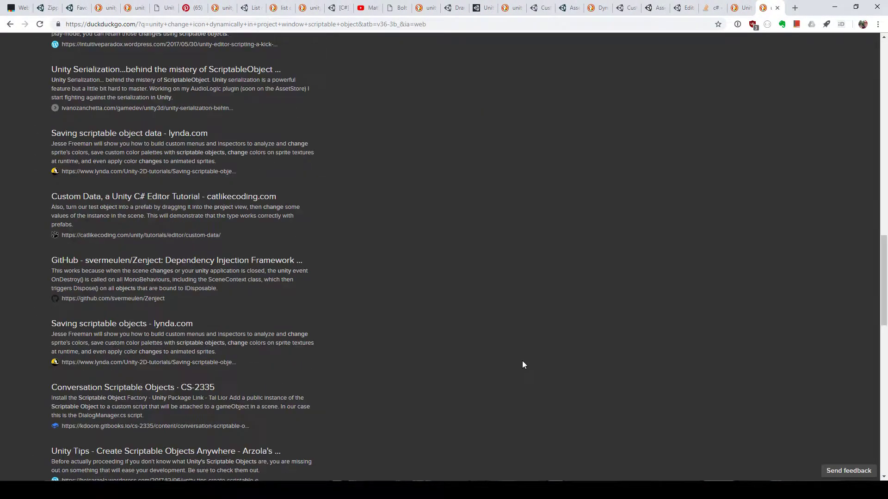
{"action": "scroll", "coordinate": [522, 360], "scroll_direction": "down", "scroll_amount": 6}
{"action": "key", "text": "alt+Tab"}
{"action": "left_click", "coordinate": [17, 388]}
Select the Enemy1 asset in the Enemies folder and check its context menu.
{"action": "left_click", "coordinate": [37, 444]}
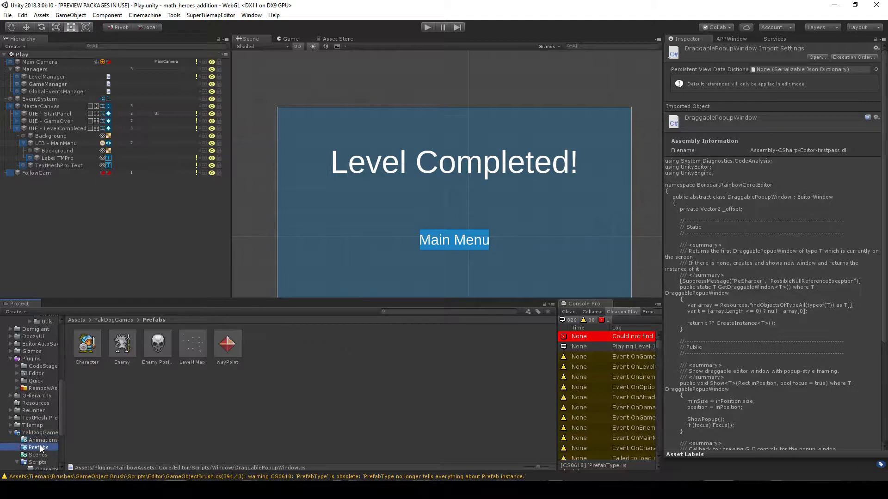
{"action": "scroll", "coordinate": [32, 416], "scroll_direction": "down", "scroll_amount": 3}
{"action": "left_click", "coordinate": [46, 422]}
{"action": "right_click", "coordinate": [88, 343]}
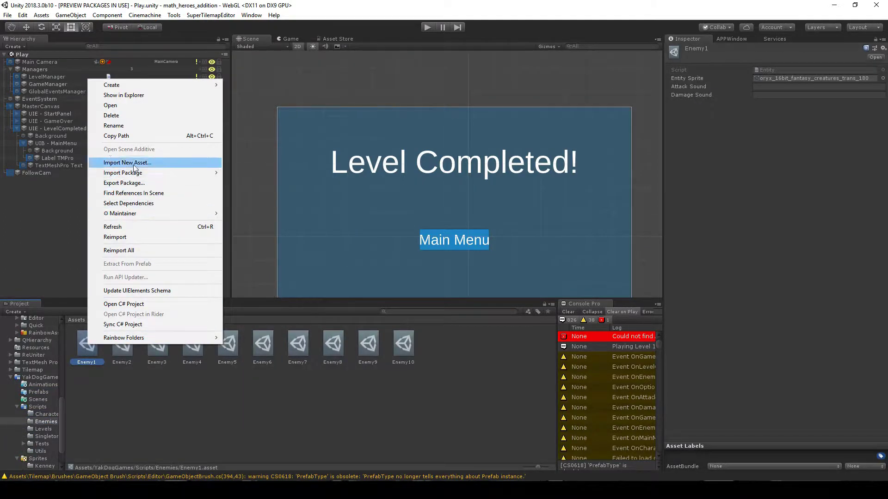
{"action": "left_click", "coordinate": [336, 231]}
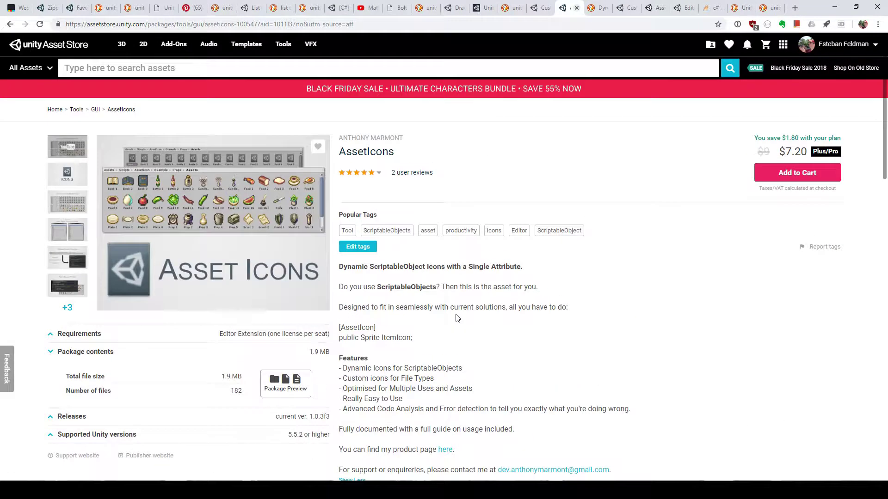
Buy AssetIcons in the Asset Store, import all its files, and browse the editor's tool commands.
{"action": "left_click", "coordinate": [792, 174]}
{"action": "left_click", "coordinate": [645, 103]}
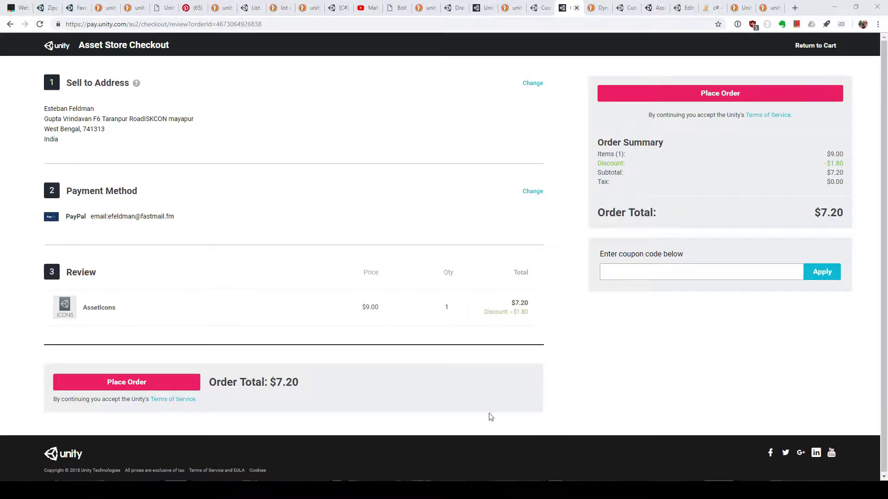
{"action": "left_click", "coordinate": [601, 8]}
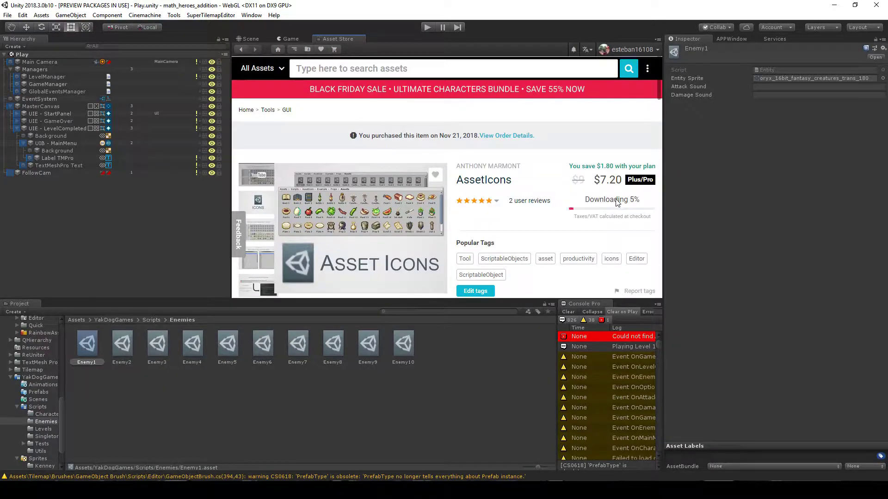
{"action": "scroll", "coordinate": [371, 253], "scroll_direction": "down", "scroll_amount": 5}
{"action": "scroll", "coordinate": [235, 314], "scroll_direction": "down", "scroll_amount": 5}
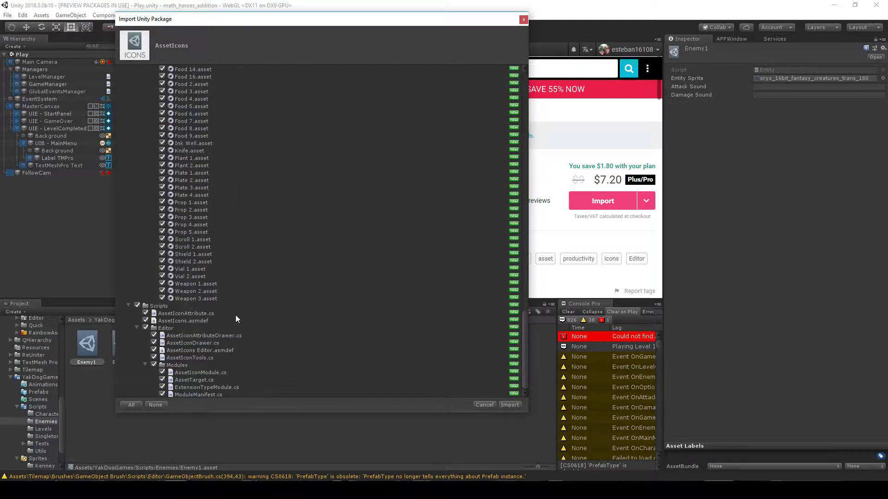
{"action": "left_click", "coordinate": [510, 405]}
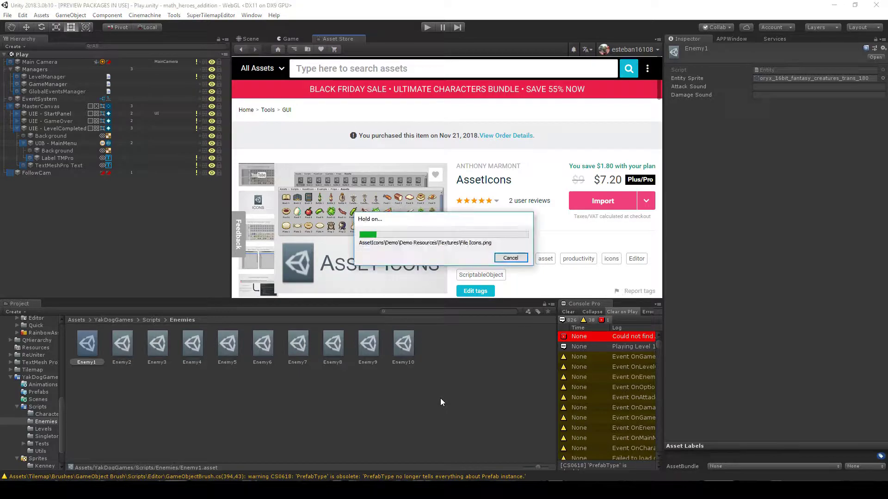
{"action": "left_click", "coordinate": [252, 15]}
{"action": "mouse_move", "coordinate": [174, 15]}
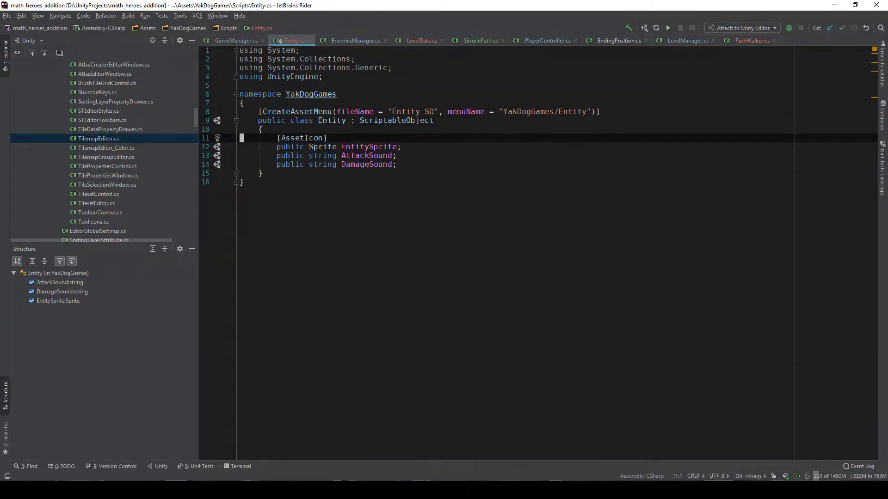
Inspect AssetIconAttribute and its decompiled PropertyAttribute base class in Rider.
{"action": "key", "text": "alt+Tab"}
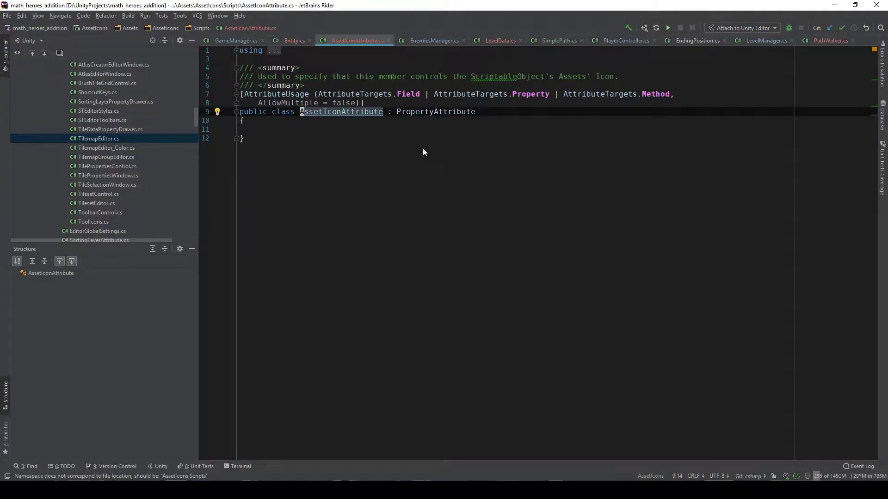
{"action": "key", "text": "End"}
{"action": "key", "text": "F12"}
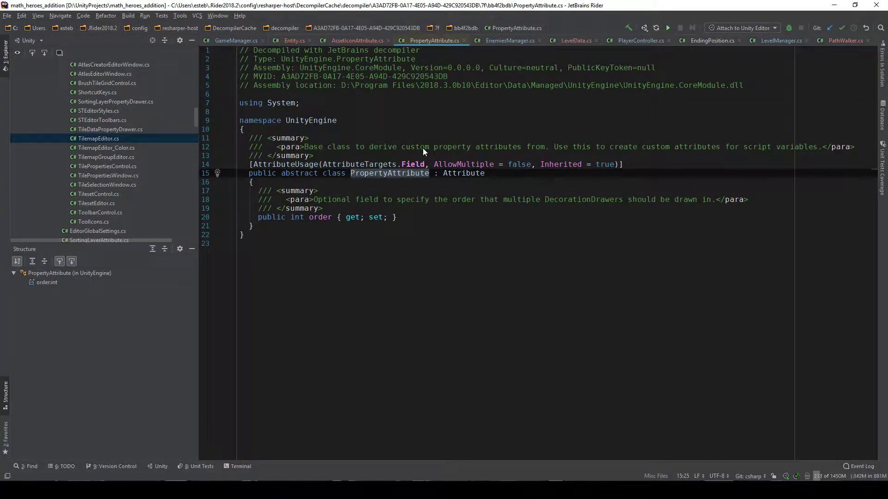
{"action": "key", "text": "ctrl+F4"}
{"action": "key", "text": "F12"}
{"action": "key", "text": "ctrl+F4"}
{"action": "key", "text": "ctrl+Tab"}
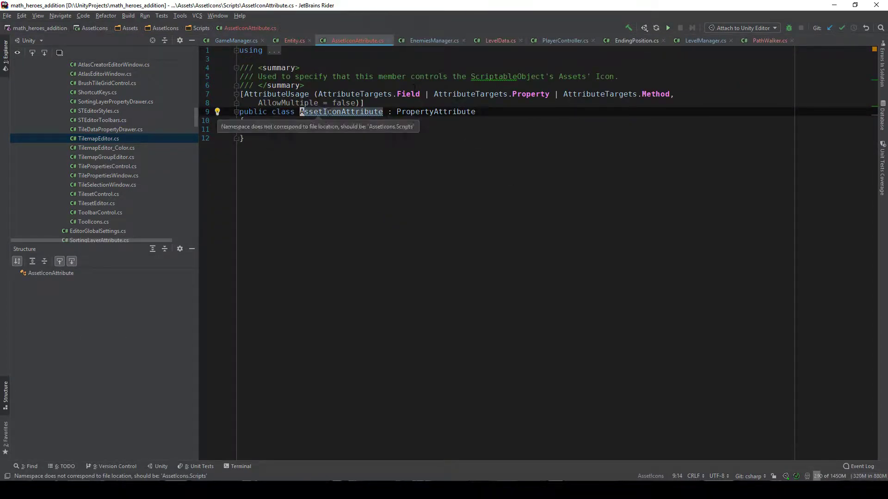
{"action": "key", "text": "ctrl+shift+d"}
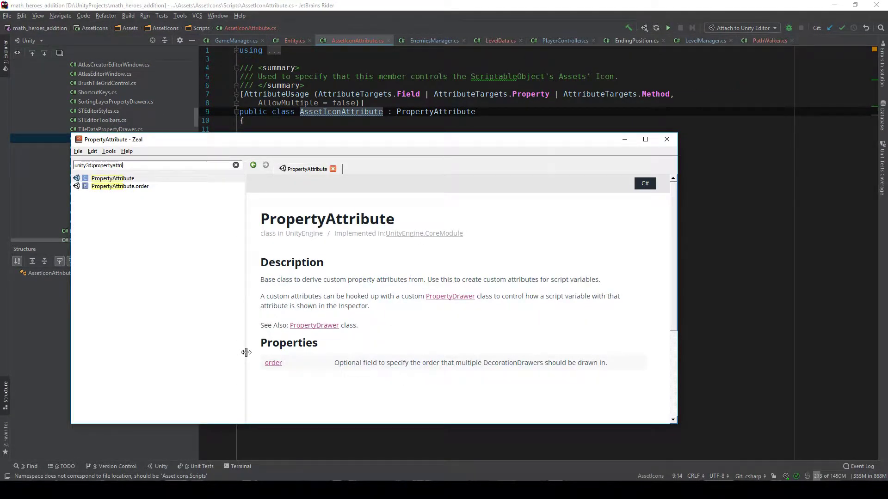
{"action": "key", "text": "Escape"}
Browse the AssetIcons folder, opening the AssetIconModule, ModuleManifest and AssetIconDrawer scripts.
{"action": "left_click", "coordinate": [152, 40]}
{"action": "left_click", "coordinate": [87, 149]}
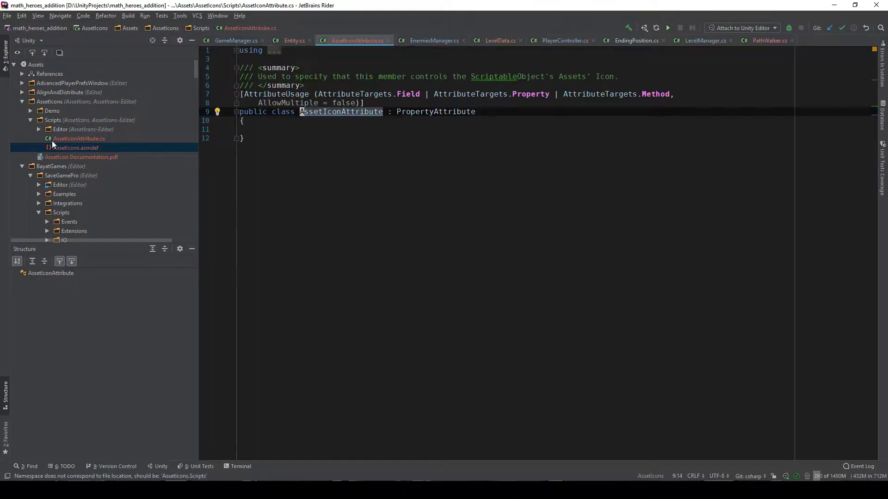
{"action": "left_click", "coordinate": [80, 147]}
{"action": "left_click", "coordinate": [79, 157]}
{"action": "left_click", "coordinate": [79, 166]}
{"action": "left_click", "coordinate": [81, 176]}
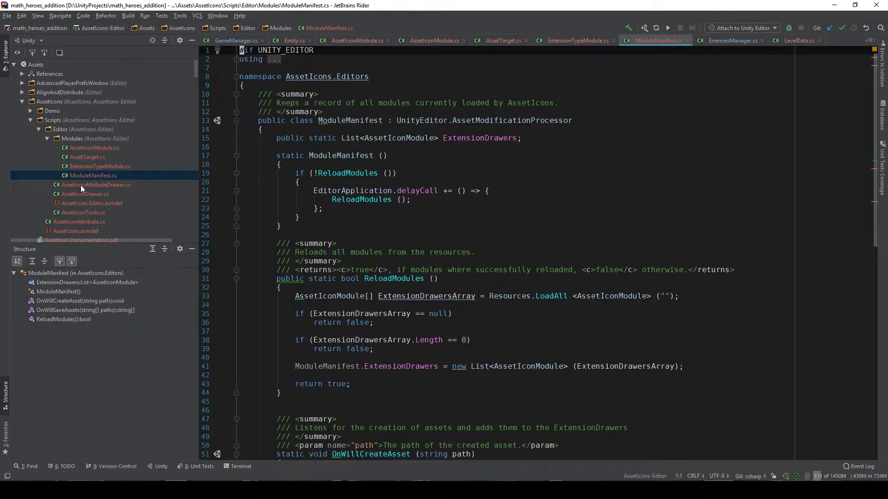
{"action": "left_click", "coordinate": [80, 194]}
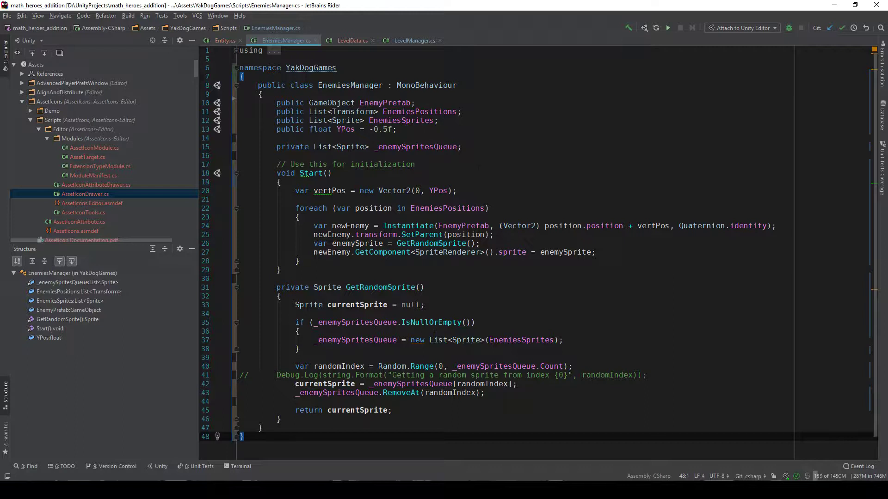
Check the LevelData script, then expand the Enemies group in Unity's Hierarchy.
{"action": "key", "text": "alt+Right"}
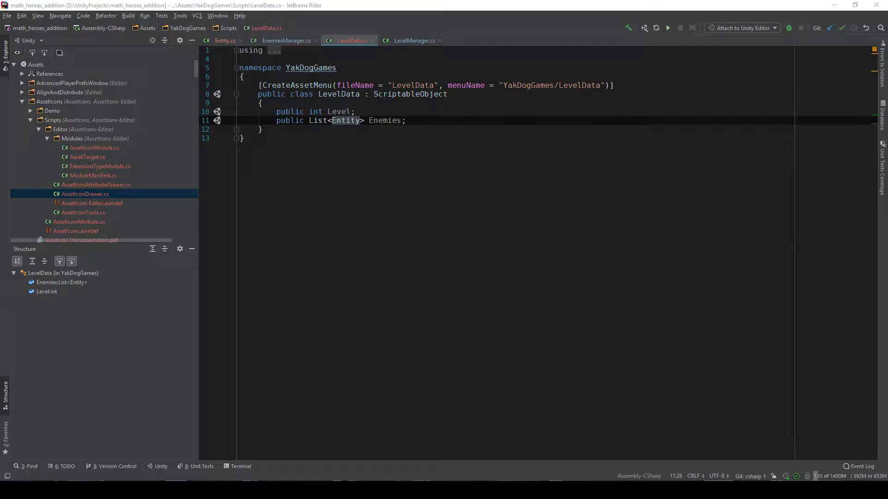
{"action": "key", "text": "alt+Tab"}
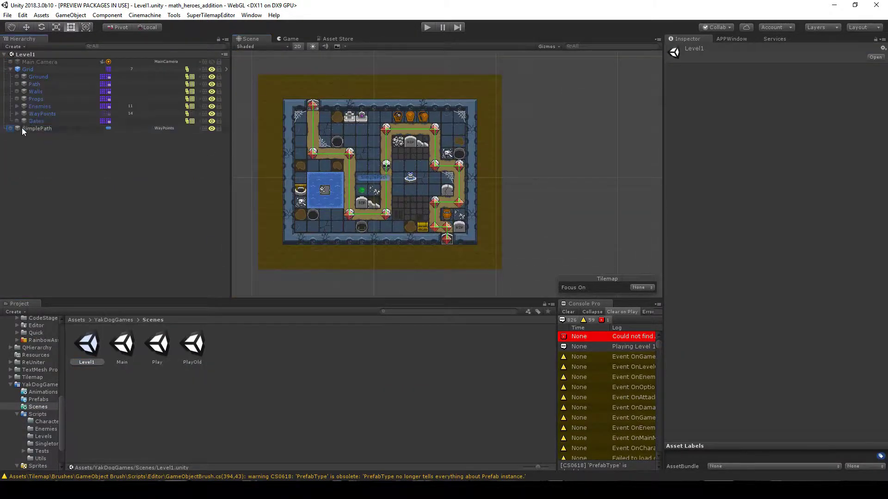
{"action": "left_click", "coordinate": [39, 106]}
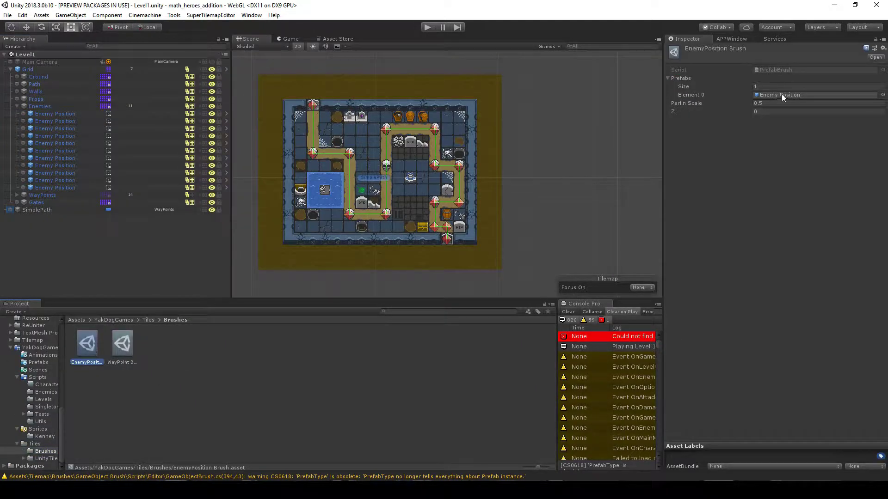
Open the Enemy Position prefab for editing.
{"action": "double_click", "coordinate": [782, 96]}
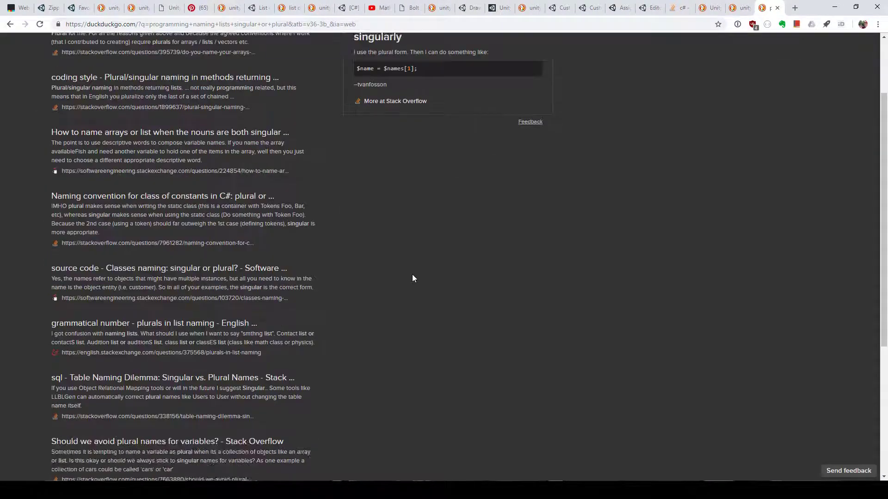
Read the English Stack Exchange answer, selecting its example line about kinds of lists.
{"action": "scroll", "coordinate": [95, 378], "scroll_direction": "down", "scroll_amount": 5}
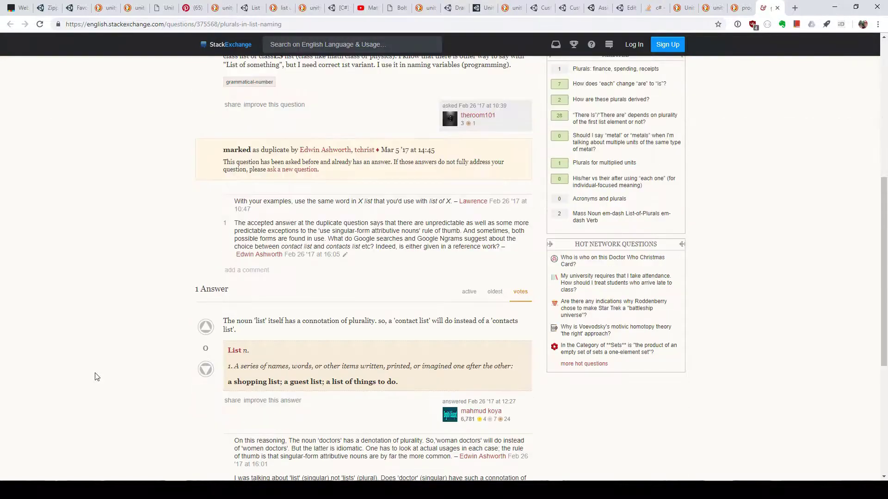
{"action": "triple_click", "coordinate": [408, 386]}
{"action": "scroll", "coordinate": [165, 343], "scroll_direction": "down", "scroll_amount": 2}
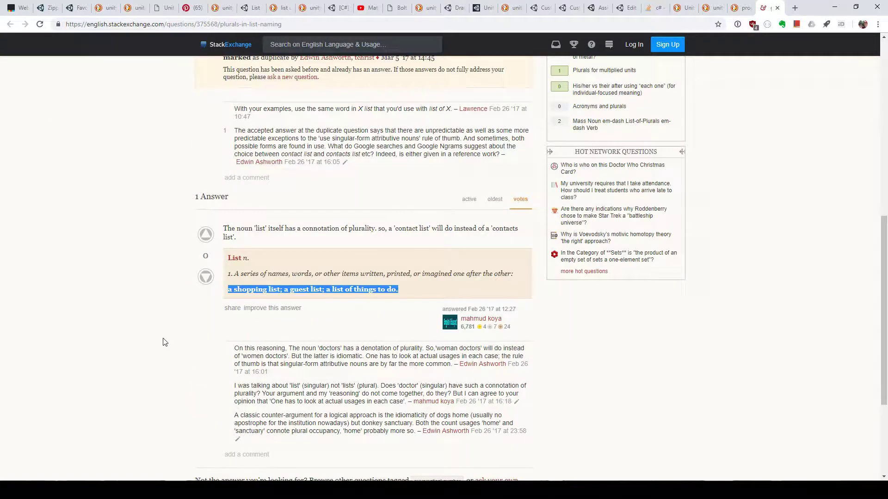
{"action": "scroll", "coordinate": [165, 342], "scroll_direction": "down", "scroll_amount": 1}
{"action": "scroll", "coordinate": [257, 255], "scroll_direction": "up", "scroll_amount": 5}
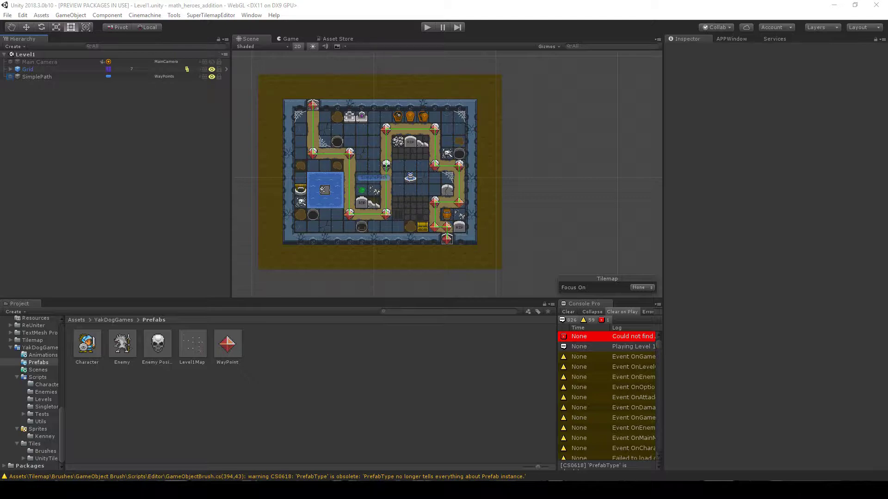
Open the Enemy prefab, review its Inspector components and highlight where Sprite is used.
{"action": "double_click", "coordinate": [122, 343]}
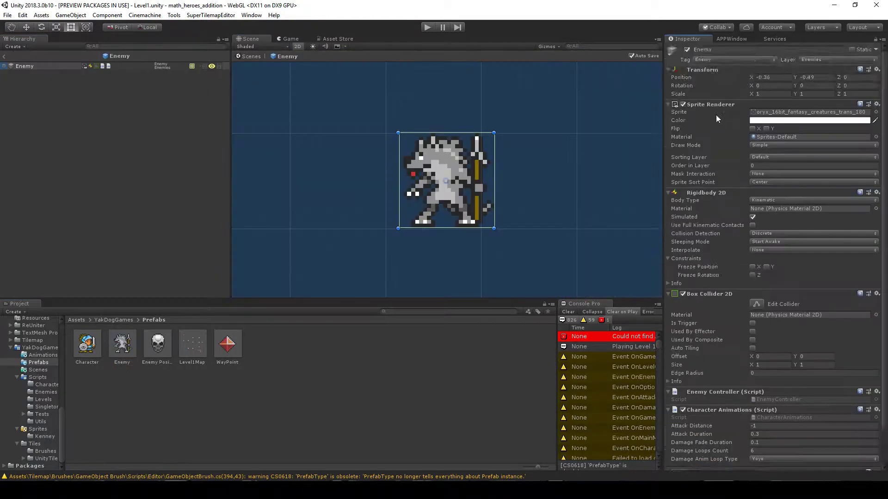
{"action": "scroll", "coordinate": [715, 115], "scroll_direction": "down", "scroll_amount": 2}
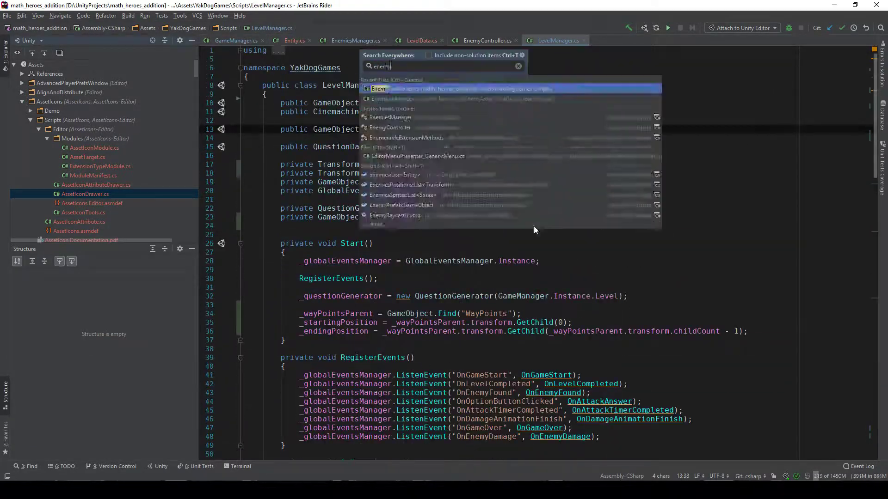
{"action": "left_click", "coordinate": [347, 120]}
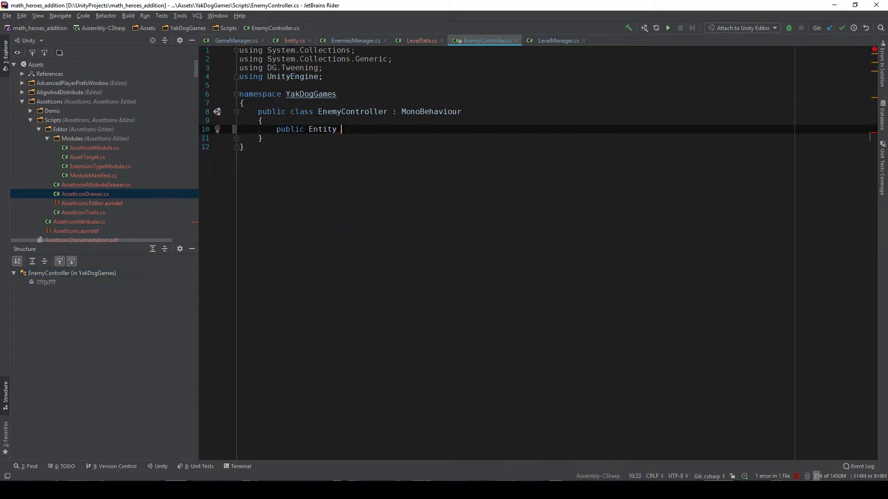
Add an EnemyData field and Init(Entity enemyData) that sets the sprite and stores EnemyData.
{"action": "type", "text": "EnemyData;"}
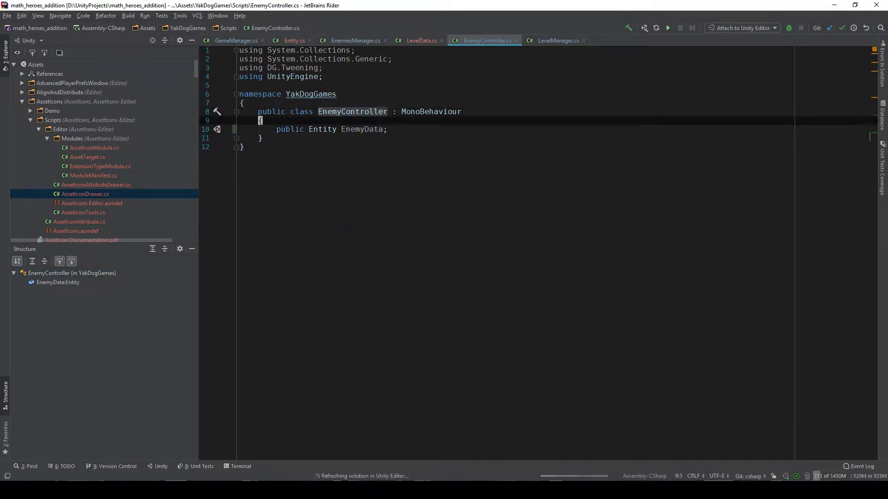
{"action": "key", "text": "Return"}
{"action": "key", "text": "Return"}
{"action": "type", "text": "public void Init(Entity enemyData"}
{"action": "key", "text": "End"}
{"action": "key", "text": "Return"}
{"action": "type", "text": "{"}
{"action": "key", "text": "Return"}
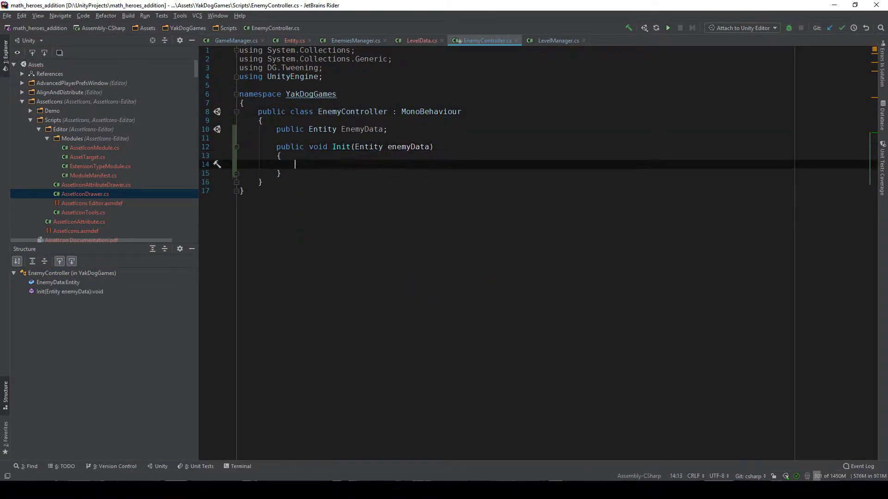
{"action": "type", "text": "GetComponent<SpriteRenderer>().sprite = enemyData.EntitySprite;"}
{"action": "key", "text": "Return"}
{"action": "type", "text": "EnemyData = en"}
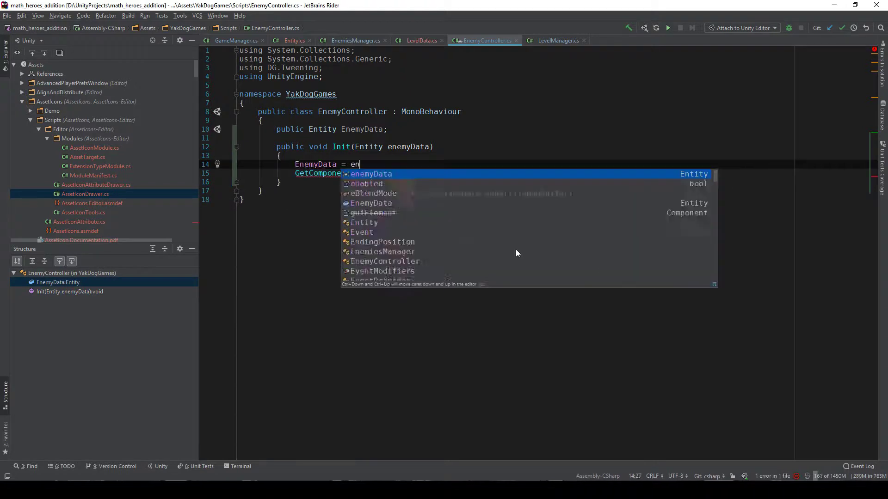
{"action": "type", "text": "emyData;"}
Go to the EnemiesPositions field in EnemiesManager, then select LevelManager in Unity.
{"action": "key", "text": "ctrl+alt+Left"}
{"action": "key", "text": "ctrl+alt+Left"}
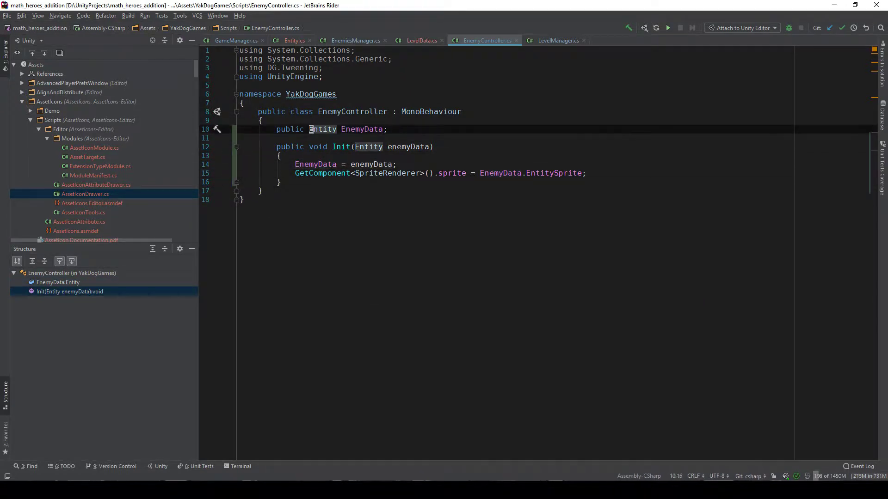
{"action": "key", "text": "ctrl+alt+Left"}
{"action": "key", "text": "ctrl+alt+Left"}
{"action": "key", "text": "Down"}
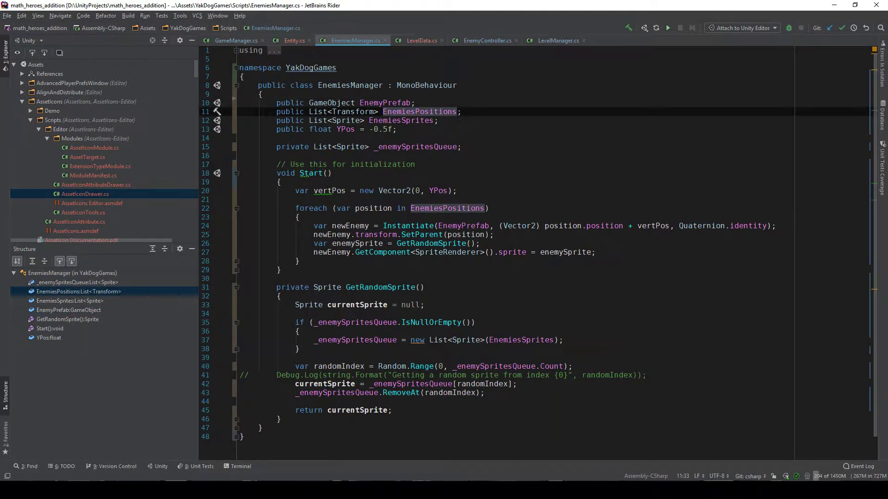
{"action": "key", "text": "alt+Tab"}
{"action": "left_click", "coordinate": [51, 78]}
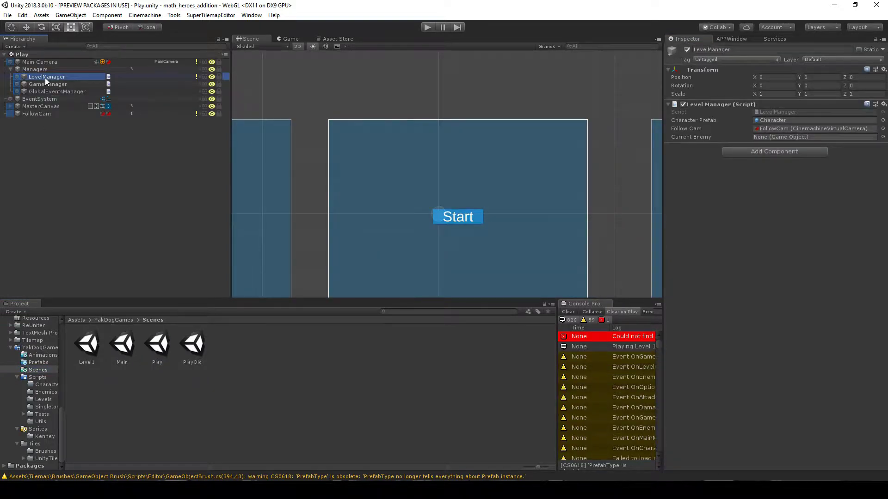
Check the PlayOld scene's EnemiesManager, then add an empty object with Enemies Manager component to Level1.
{"action": "left_click", "coordinate": [45, 93]}
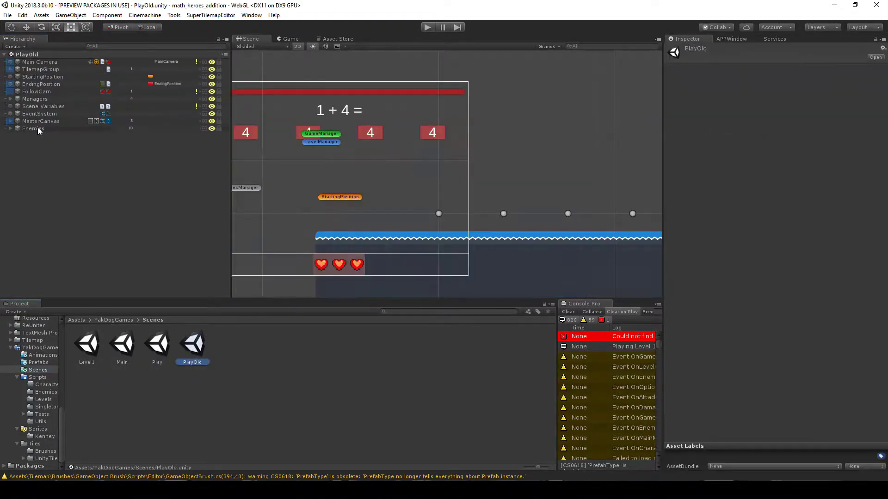
{"action": "left_click", "coordinate": [37, 127]}
{"action": "left_click", "coordinate": [46, 128]}
{"action": "left_click", "coordinate": [11, 99]}
{"action": "right_click", "coordinate": [74, 165]}
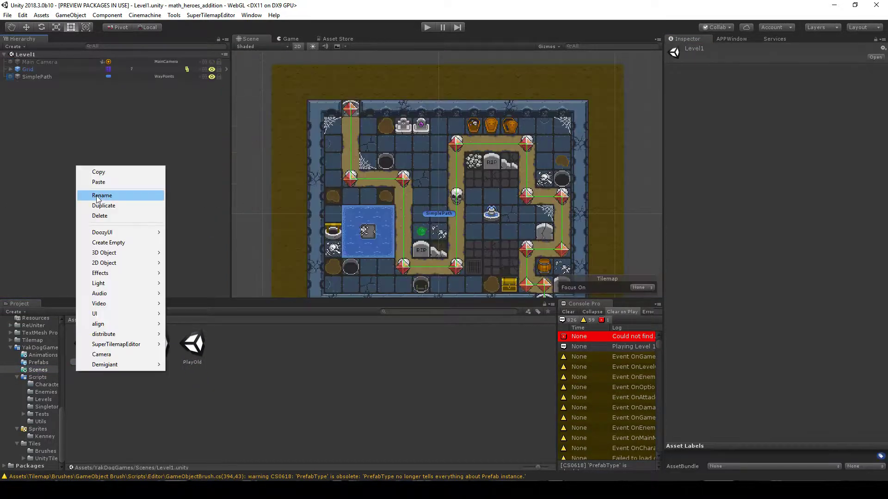
{"action": "left_click", "coordinate": [123, 195]}
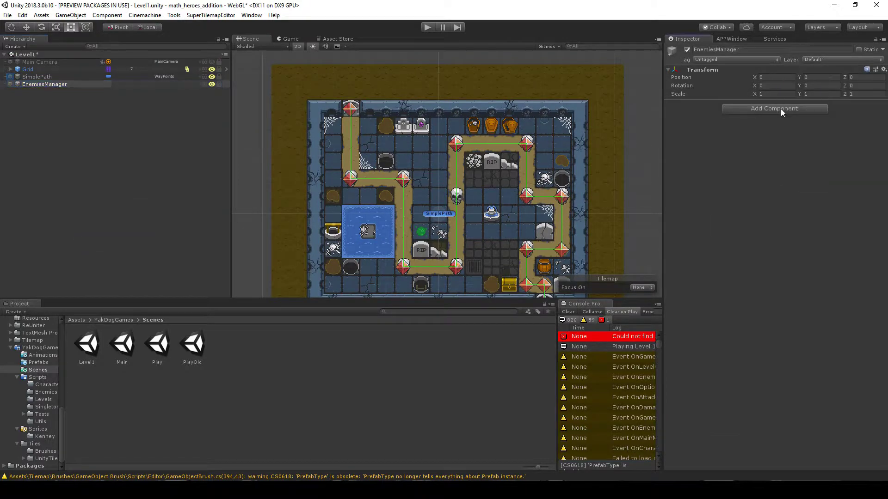
{"action": "left_click", "coordinate": [781, 109]}
{"action": "type", "text": "enemies"}
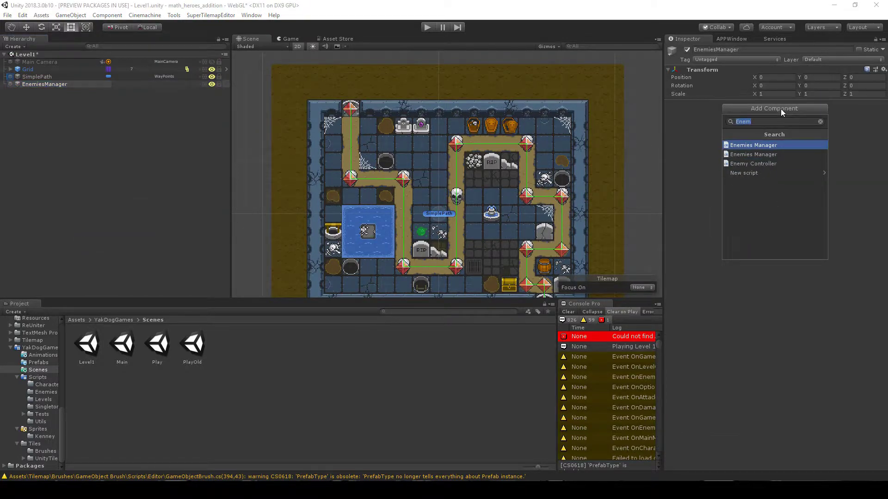
{"action": "key", "text": "Return"}
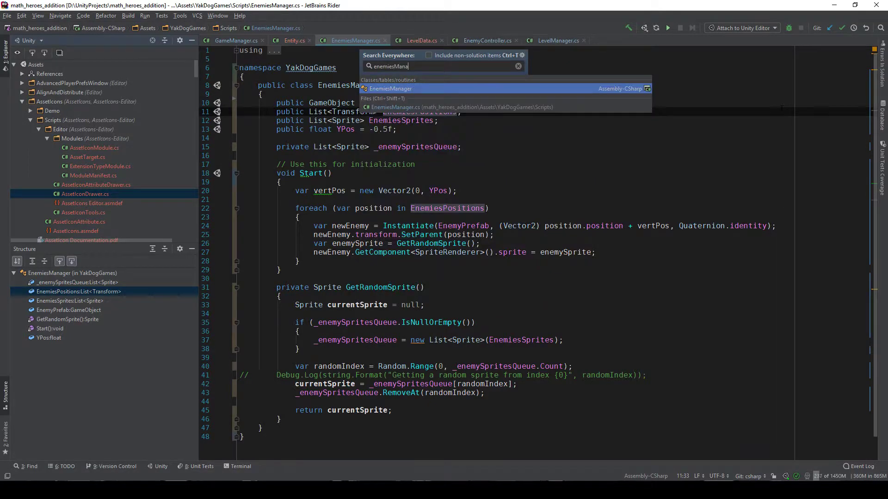
{"action": "key", "text": "Return"}
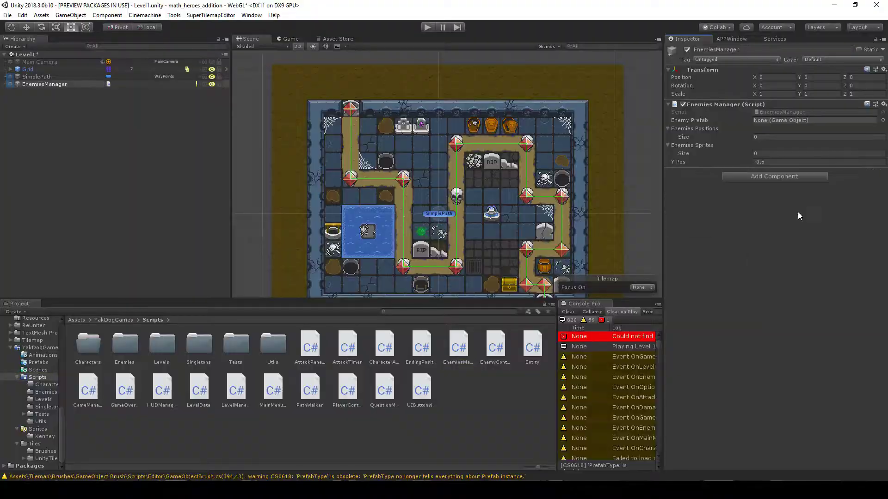
Add List<Entity> EnemyDataList, delete YPos and the vertPos offset, and rename the queue to _enemyQueue.
{"action": "key", "text": "Return"}
{"action": "type", "text": "Enti"}
{"action": "key", "text": "Return"}
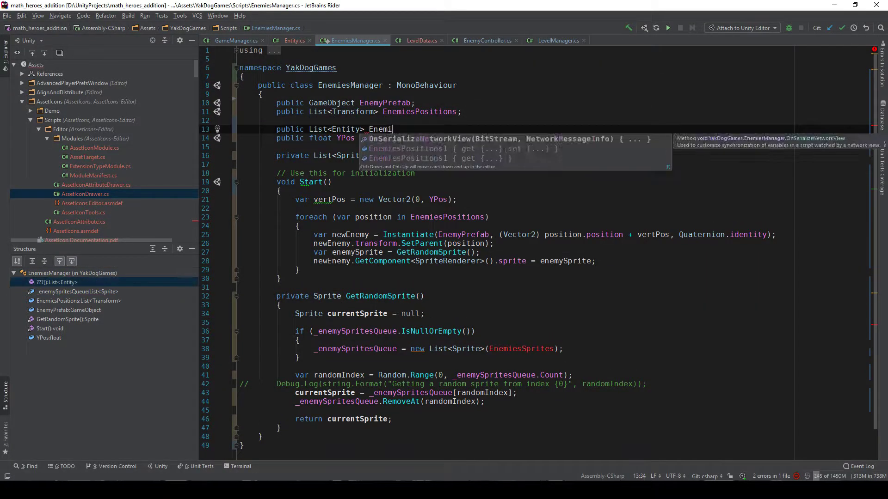
{"action": "type", "text": "EnemyDataList;"}
{"action": "key", "text": "ctrl+y"}
{"action": "left_click", "coordinate": [416, 147]}
{"action": "key", "text": "ctrl+r"}
{"action": "key", "text": "ctrl+r"}
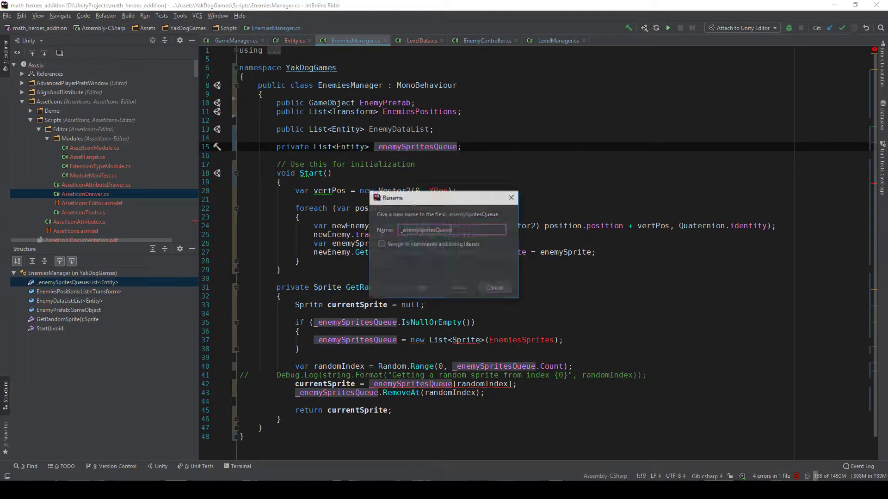
{"action": "key", "text": "Return"}
{"action": "key", "text": "ctrl+y"}
{"action": "key", "text": "ctrl+y"}
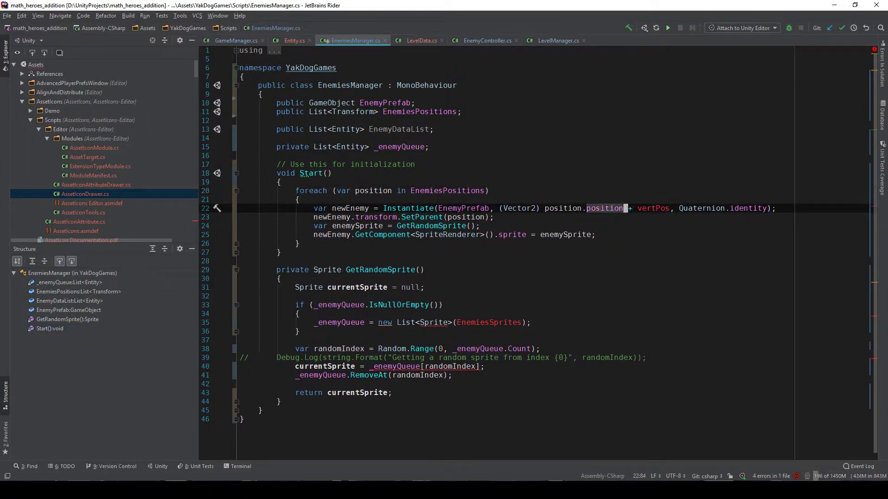
{"action": "key", "text": "Delete"}
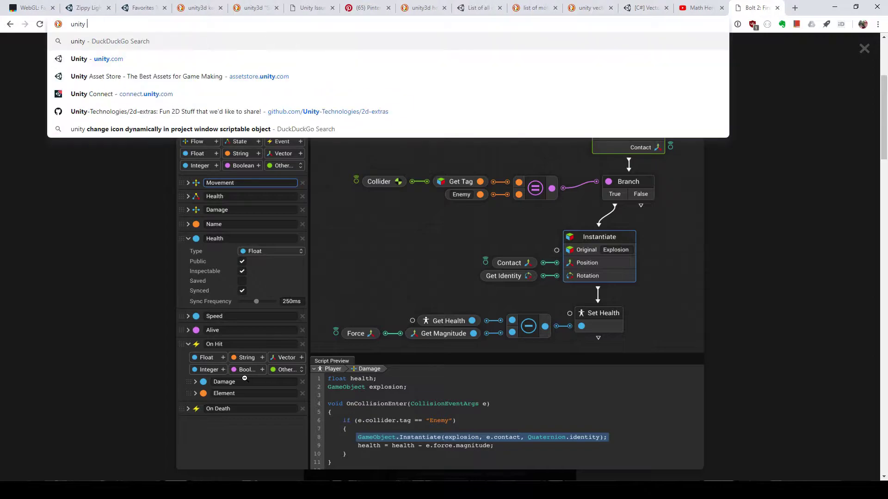
Search 'replace a gameobject for another run time' and read the Unity Answers result.
{"action": "type", "text": "replace a gameobject for another run time"}
{"action": "key", "text": "Return"}
{"action": "middle_click", "coordinate": [178, 115]}
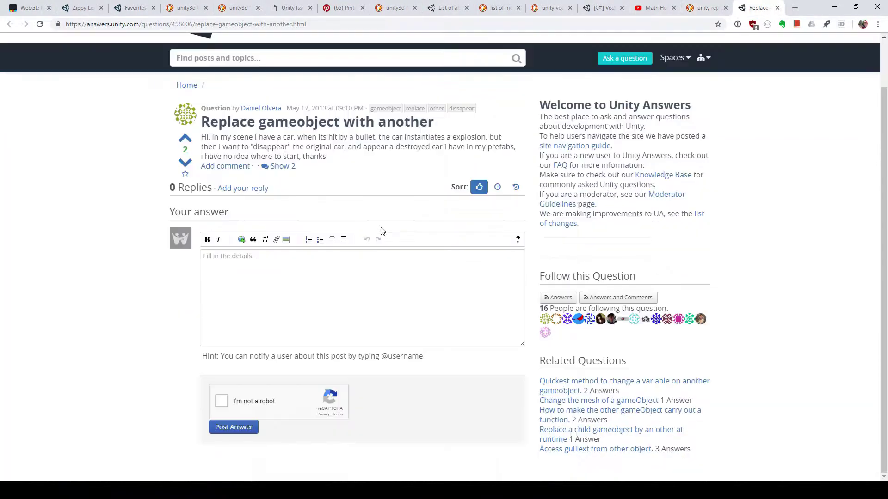
{"action": "left_click", "coordinate": [744, 3]}
{"action": "scroll", "coordinate": [149, 308], "scroll_direction": "down", "scroll_amount": 5}
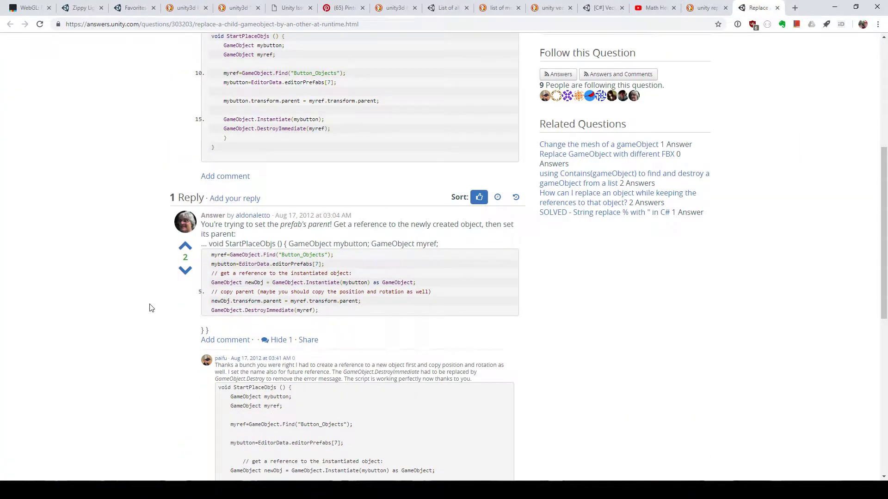
{"action": "scroll", "coordinate": [149, 308], "scroll_direction": "down", "scroll_amount": 5}
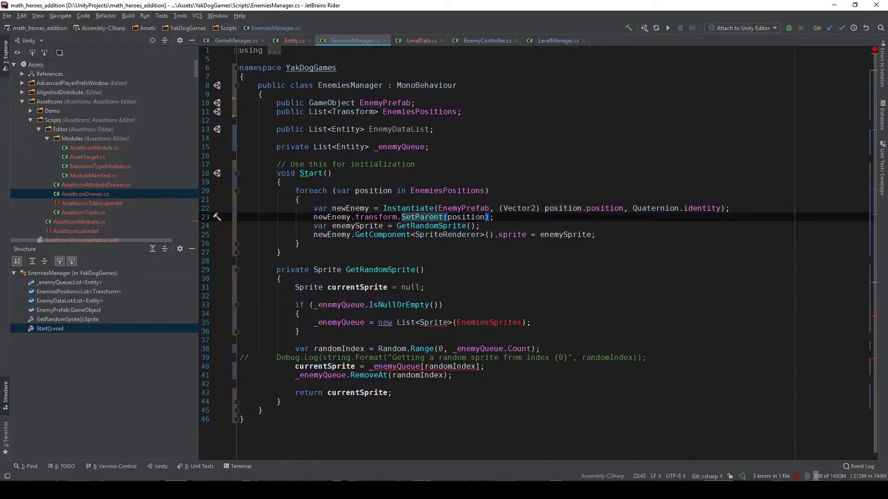
Comment out the SetParent line and assign position.gameObject = newEnemy; in the foreach loop.
{"action": "key", "text": "ctrl+slash"}
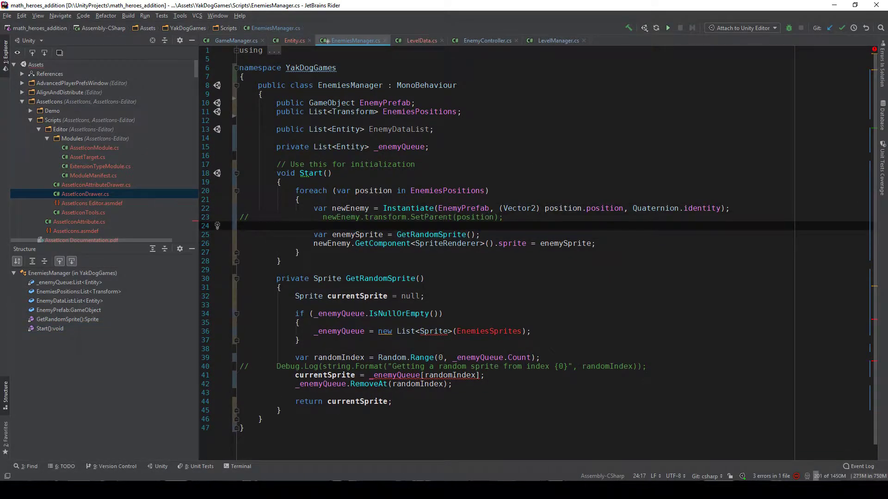
{"action": "type", "text": "position.gameObject = newEnemy;"}
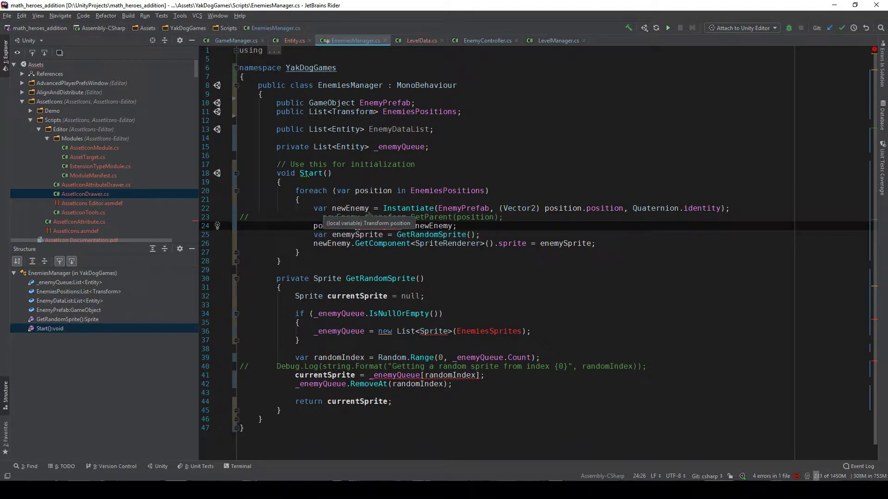
{"action": "left_click", "coordinate": [388, 191]}
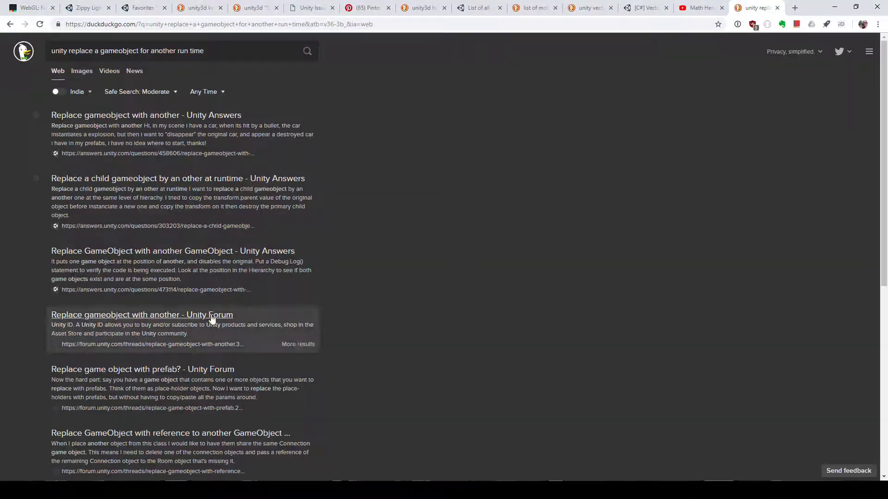
Read the forum replies, then close the forum thread.
{"action": "scroll", "coordinate": [510, 345], "scroll_direction": "down", "scroll_amount": 5}
{"action": "scroll", "coordinate": [510, 345], "scroll_direction": "down", "scroll_amount": 5}
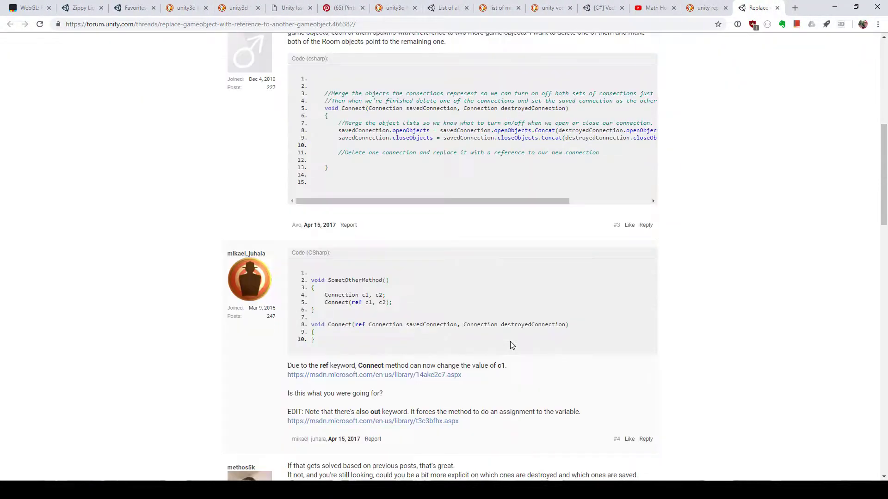
{"action": "scroll", "coordinate": [509, 344], "scroll_direction": "down", "scroll_amount": 5}
{"action": "key", "text": "ctrl+w"}
{"action": "scroll", "coordinate": [380, 323], "scroll_direction": "down", "scroll_amount": 2}
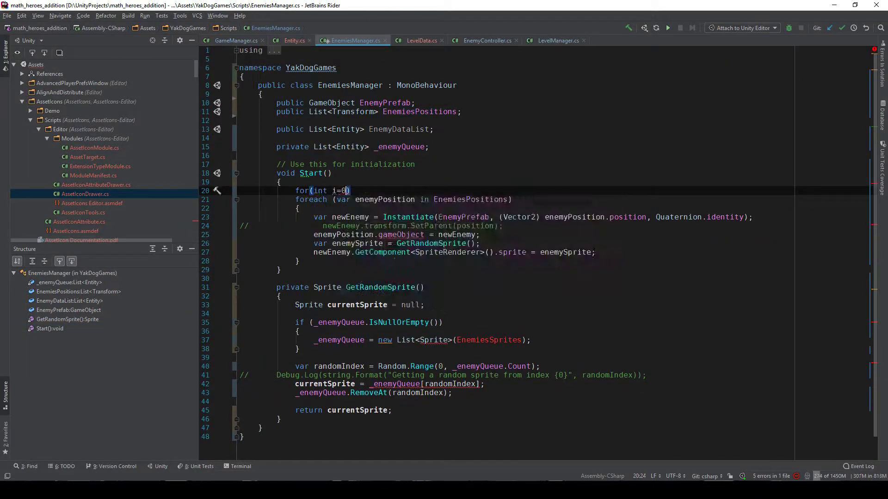
Write a for loop over EnemiesPositions that gets each position's transform.position as currentPos.
{"action": "type", "text": "EnemiesPositions.Count; i++){"}
{"action": "key", "text": "Return"}
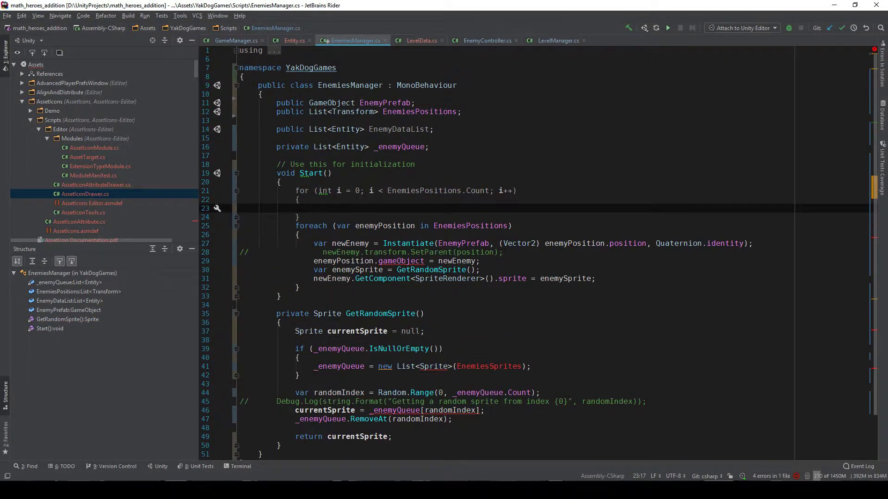
{"action": "type", "text": "var currentPos = Enem"}
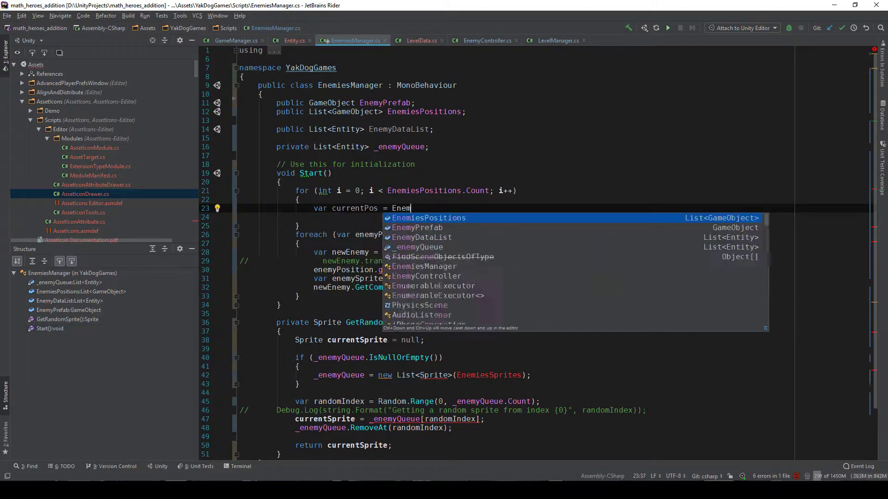
{"action": "key", "text": "Return"}
{"action": "type", "text": "[i];"}
{"action": "key", "text": "Return"}
{"action": "type", "text": "var current"}
{"action": "key", "text": "Up"}
{"action": "key", "text": "End"}
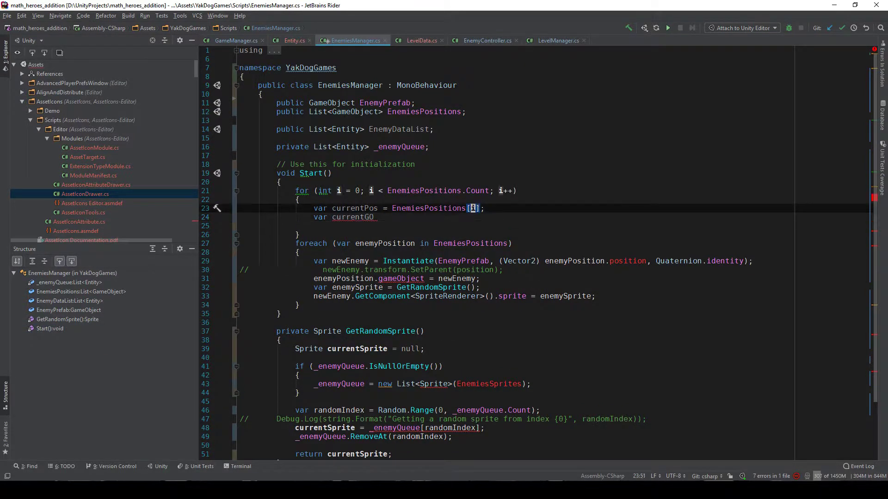
{"action": "type", "text": ".transform.position"}
{"action": "key", "text": "Down"}
{"action": "key", "text": "End"}
{"action": "type", "text": "= EnemiesPositions[i];"}
{"action": "key", "text": "Return"}
{"action": "key", "text": "Return"}
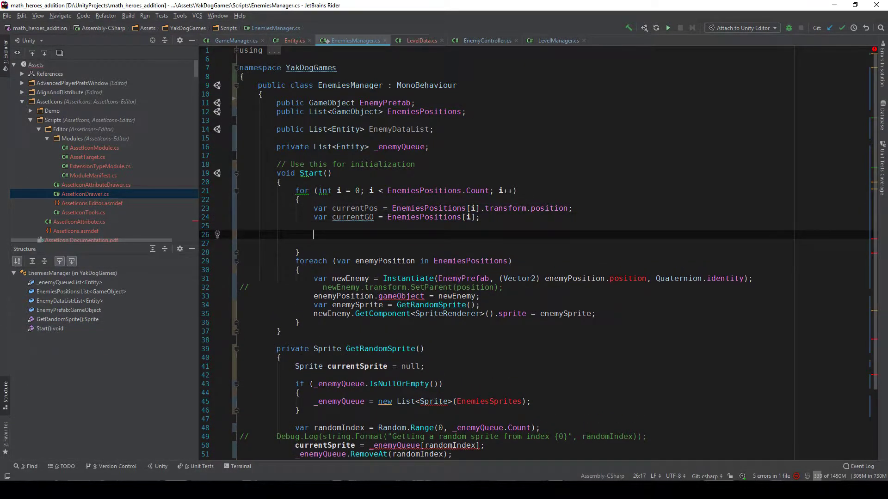
In the loop, instantiate an enemy at currentPos, call its EnemyController Init, and comment out the old foreach.
{"action": "key", "text": "ctrl+shift+d"}
{"action": "scroll", "coordinate": [491, 364], "scroll_direction": "down", "scroll_amount": 5}
{"action": "scroll", "coordinate": [491, 363], "scroll_direction": "down", "scroll_amount": 3}
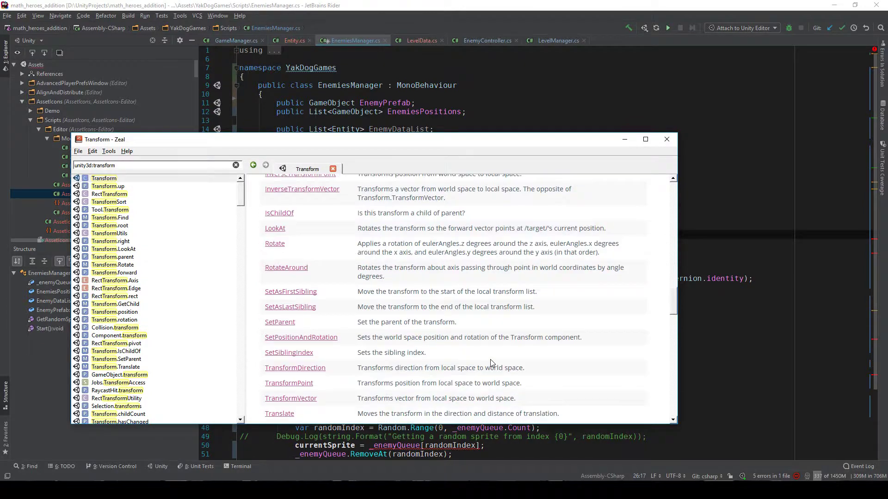
{"action": "scroll", "coordinate": [492, 363], "scroll_direction": "down", "scroll_amount": 3}
{"action": "key", "text": "Escape"}
{"action": "type", "text": "var newEnemy = Instantiate(EnemyPrefab, (Vector2) enemyPosition.position, Quaternion.identity);"}
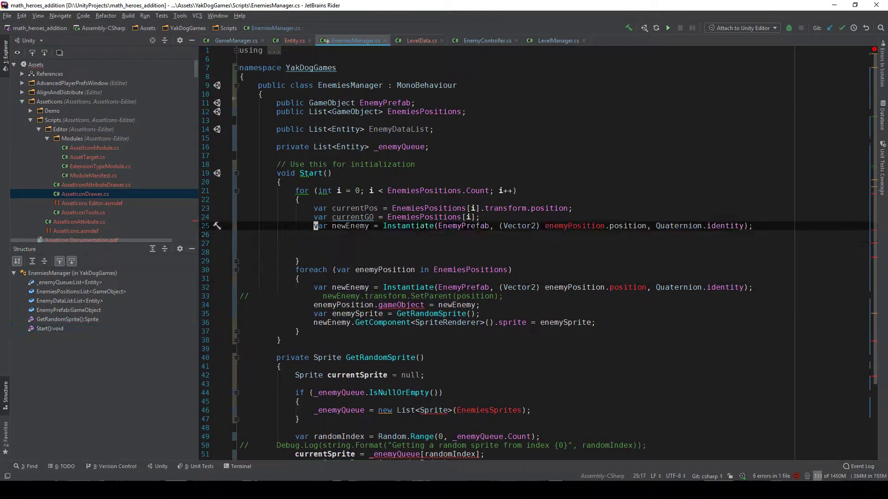
{"action": "key", "text": "ctrl+BackSpace"}
{"action": "key", "text": "ctrl+BackSpace"}
{"action": "key", "text": "ctrl+BackSpace"}
{"action": "type", "text": "currentPos"}
{"action": "key", "text": "Down"}
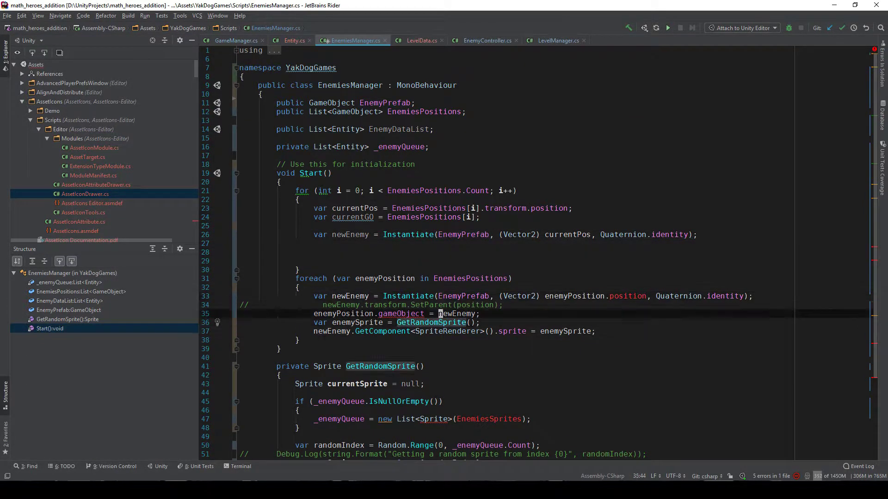
{"action": "type", "text": "var enemySprite = GetRandomSprite();"}
{"action": "type", "text": "newEnemy.GetComponent<EnemyController>().Init"}
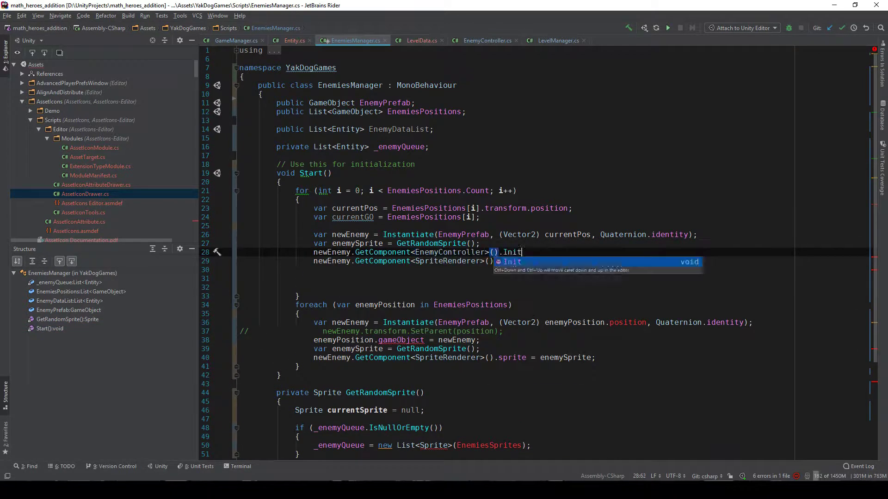
{"action": "type", "text": "(ene"}
{"action": "key", "text": "Return"}
{"action": "key", "text": "ctrl+y"}
{"action": "key", "text": "ctrl+y"}
{"action": "key", "text": "ctrl+y"}
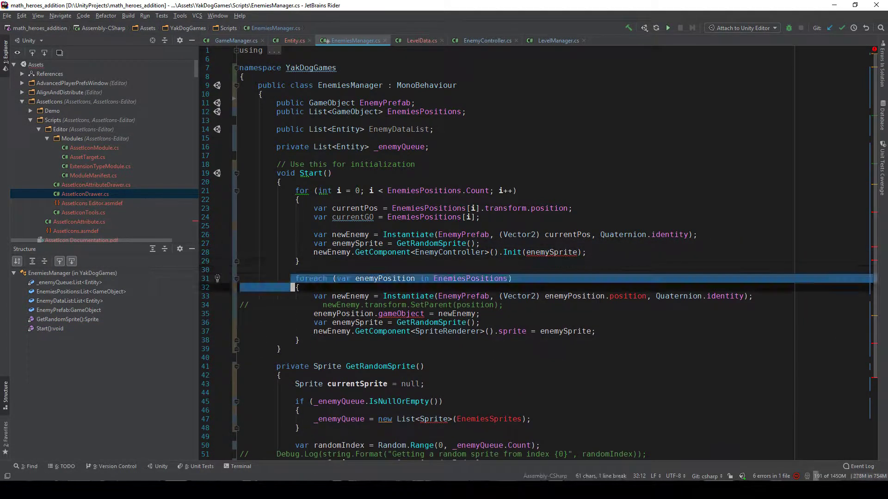
{"action": "key", "text": "shift+Down"}
{"action": "key", "text": "shift+Down"}
{"action": "key", "text": "shift+Down"}
{"action": "key", "text": "ctrl+slash"}
{"action": "key", "text": "Down"}
{"action": "key", "text": "Down"}
{"action": "key", "text": "End"}
{"action": "key", "text": "Return"}
{"action": "key", "text": "Return"}
{"action": "type", "text": "currentGO = newEnemy;"}
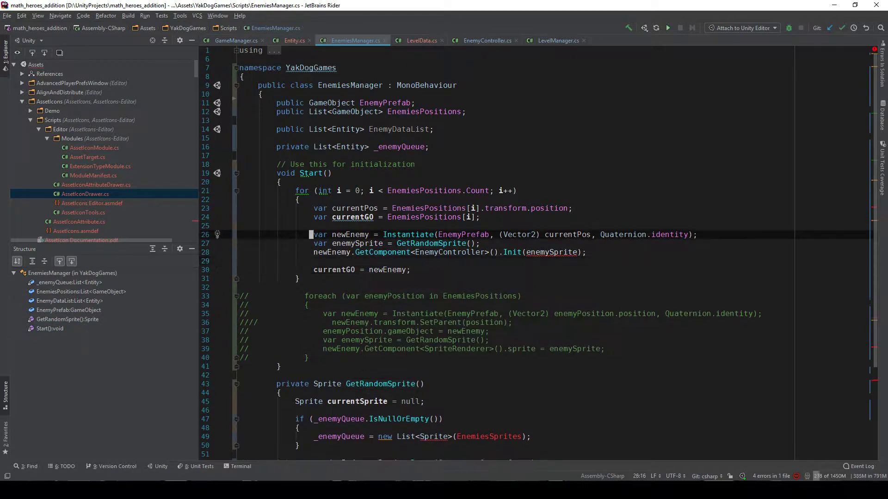
Rename the method to GetRandomData and build its list as List<Entity>(EnemyDataList).
{"action": "left_click", "coordinate": [376, 243]}
{"action": "type", "text": "ta"}
{"action": "key", "text": "Return"}
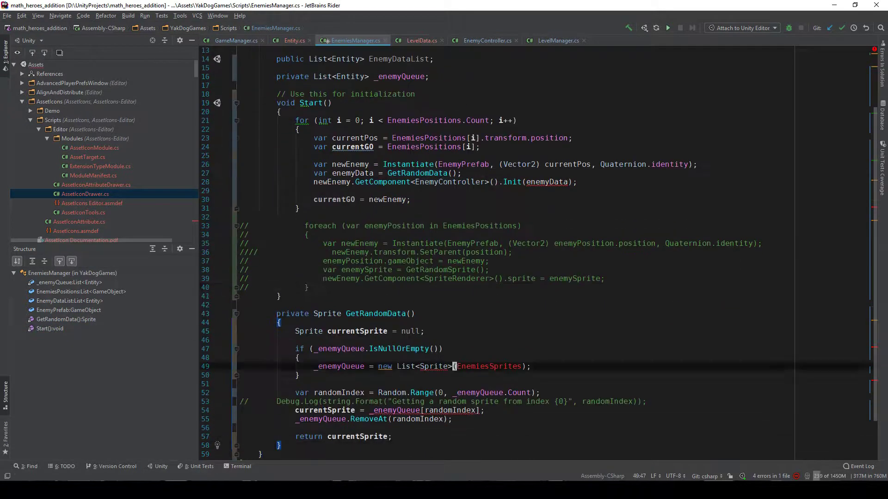
{"action": "type", "text": "Enemy"}
{"action": "key", "text": "BackSpace"}
{"action": "key", "text": "BackSpace"}
{"action": "key", "text": "BackSpace"}
{"action": "type", "text": "tyty"}
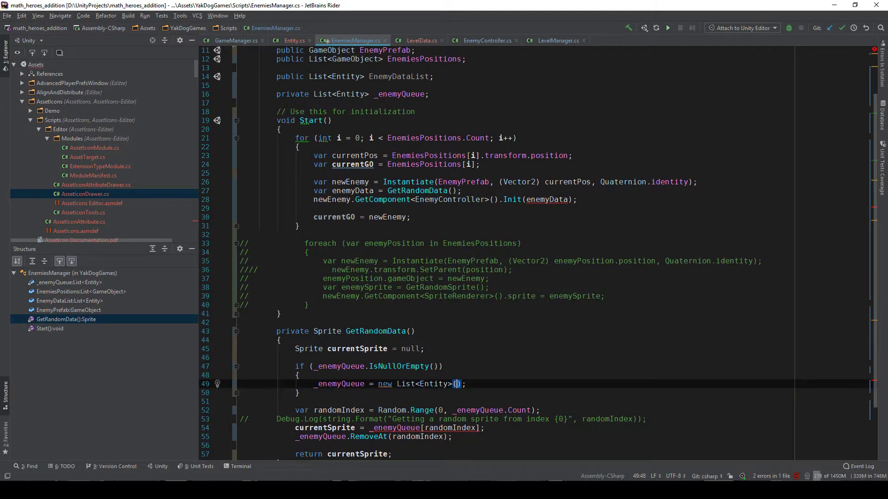
{"action": "type", "text": "EnemyDataList"}
{"action": "key", "text": "Down"}
{"action": "key", "text": "Down"}
{"action": "key", "text": "Down"}
{"action": "key", "text": "ctrl+y"}
Change the Sprite types to Entity, renaming currentSprite to currentEnemyData and setting the return type to Entity.
{"action": "double_click", "coordinate": [304, 340]}
{"action": "type", "text": "Entity"}
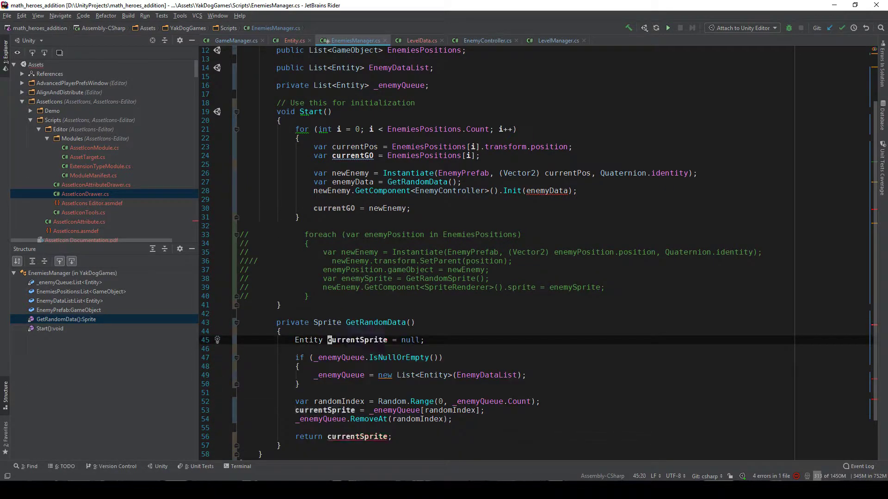
{"action": "key", "text": "shift+F6"}
{"action": "type", "text": "currentEnemyData"}
{"action": "key", "text": "Return"}
{"action": "left_click", "coordinate": [314, 314]}
{"action": "double_click", "coordinate": [328, 314]}
{"action": "type", "text": "Entity"}
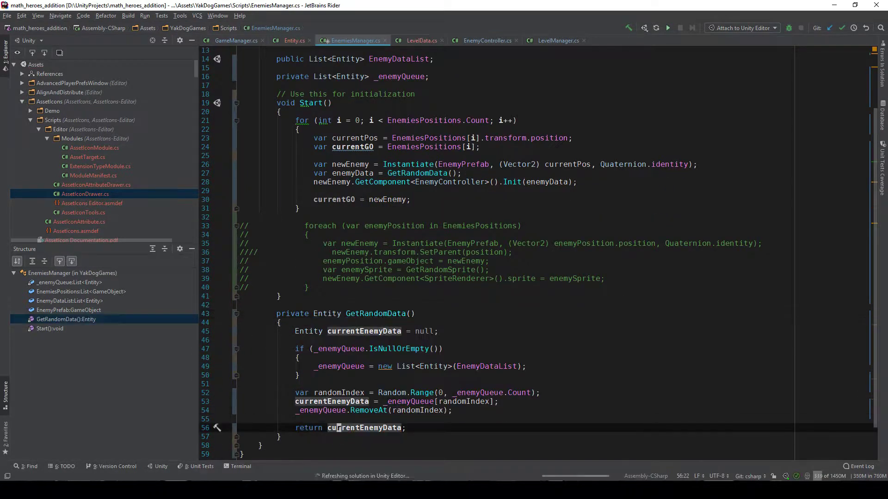
{"action": "key", "text": "alt+Tab"}
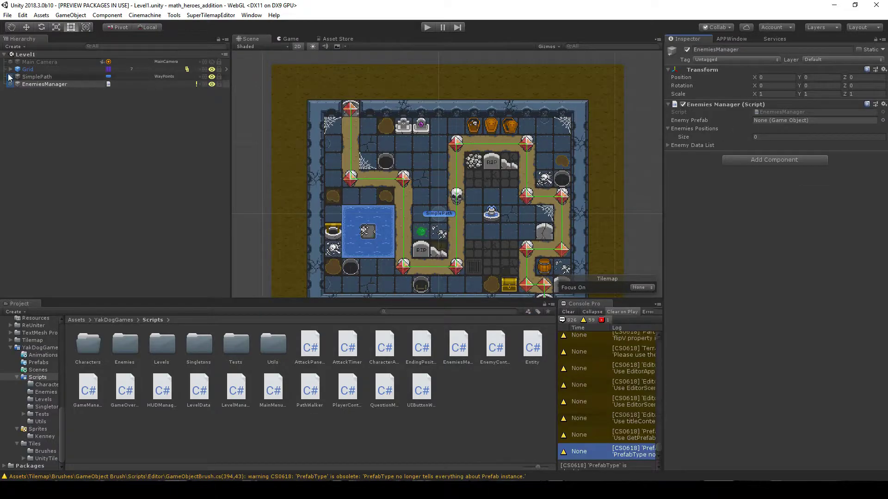
Assign all eleven Enemy Position objects under Grid > Enemies to the Enemies Positions list.
{"action": "left_click", "coordinate": [10, 69]}
{"action": "left_click", "coordinate": [55, 187]}
{"action": "left_click", "coordinate": [52, 116], "text": "shift"}
{"action": "left_click_drag", "start_coordinate": [51, 118], "coordinate": [694, 129]}
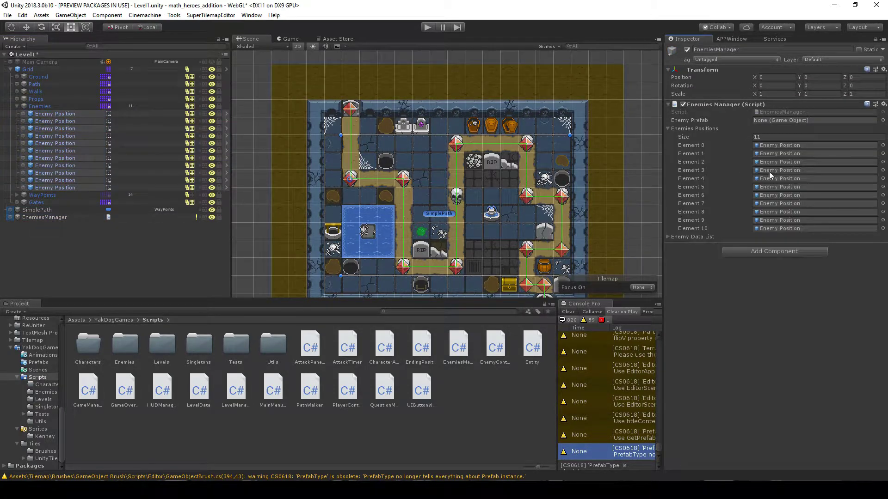
{"action": "double_click", "coordinate": [46, 187]}
{"action": "left_click", "coordinate": [43, 180]}
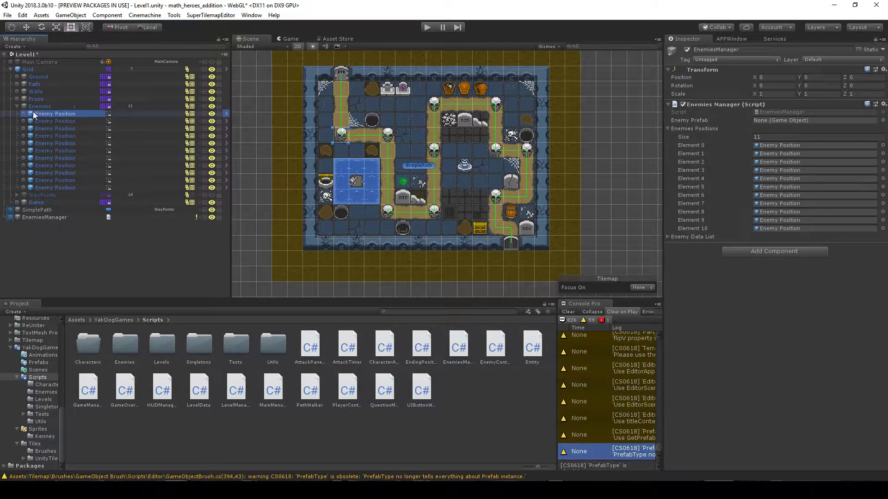
{"action": "left_click_drag", "start_coordinate": [31, 173], "coordinate": [30, 167]}
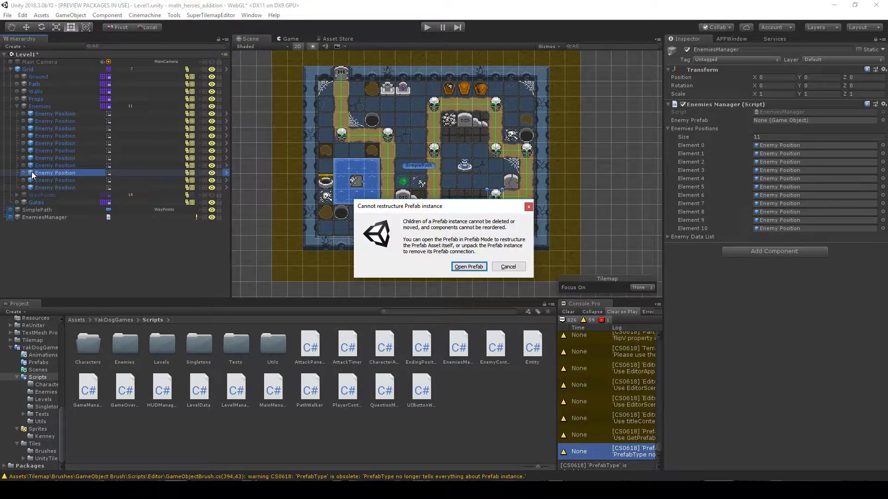
{"action": "key", "text": "Escape"}
Review Grid's Level1Map prefab overrides and search 'unity3d unpack prefab completely' to learn how to unpack it.
{"action": "left_click", "coordinate": [28, 69]}
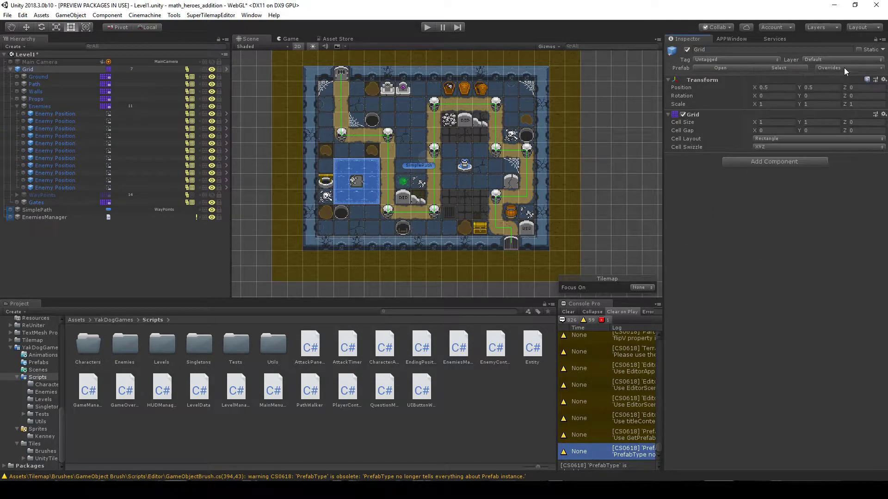
{"action": "left_click", "coordinate": [845, 70]}
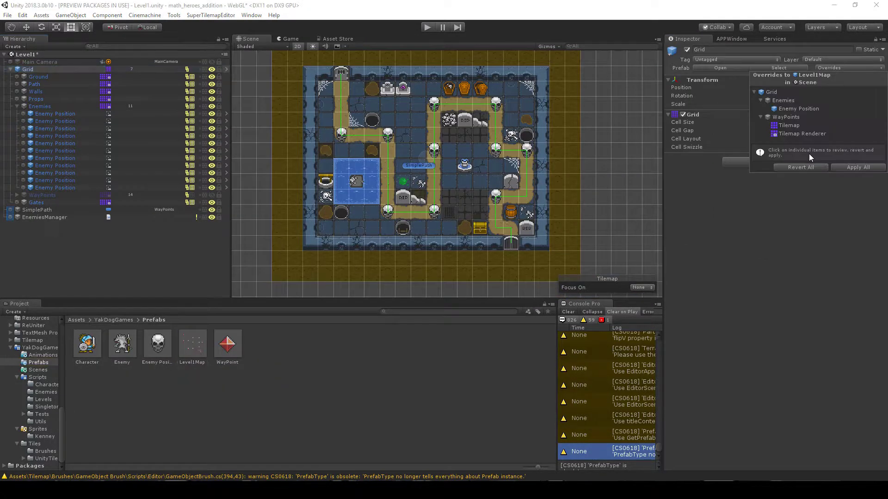
{"action": "right_click", "coordinate": [23, 69]}
{"action": "key", "text": "alt+Tab"}
{"action": "key", "text": "ctrl+l"}
{"action": "type", "text": "unity3d unpack pre"}
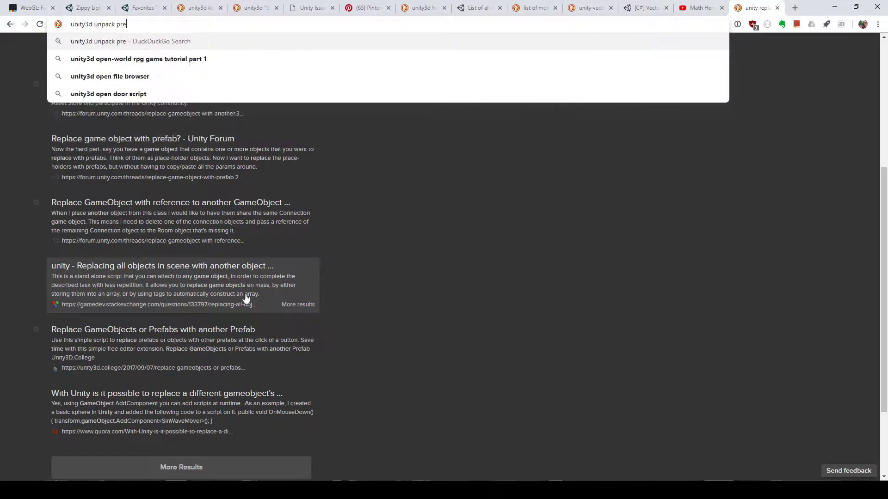
{"action": "type", "text": "fab completely"}
{"action": "key", "text": "Return"}
{"action": "left_click", "coordinate": [129, 114]}
{"action": "scroll", "coordinate": [542, 367], "scroll_direction": "down", "scroll_amount": 5}
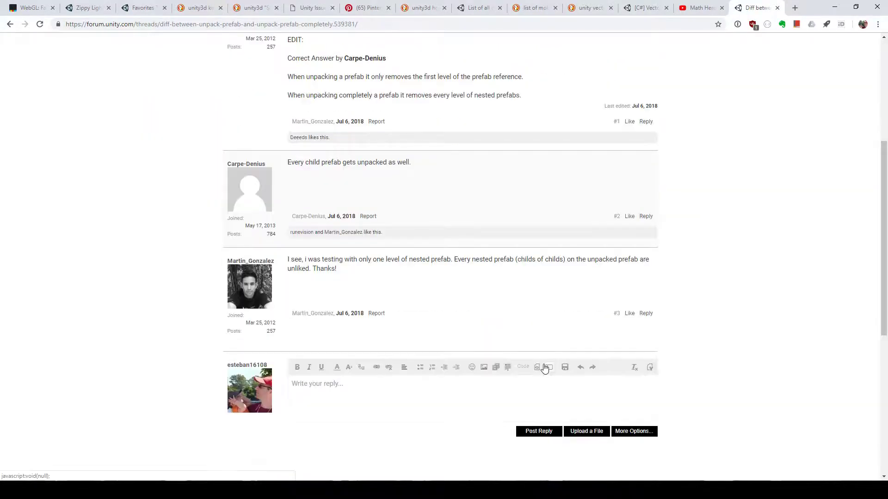
{"action": "key", "text": "alt+Tab"}
{"action": "right_click", "coordinate": [25, 69]}
Unpack the Grid prefab, delete the surplus Enemy Position, and set Enemies Positions size to 10.
{"action": "left_click", "coordinate": [65, 150]}
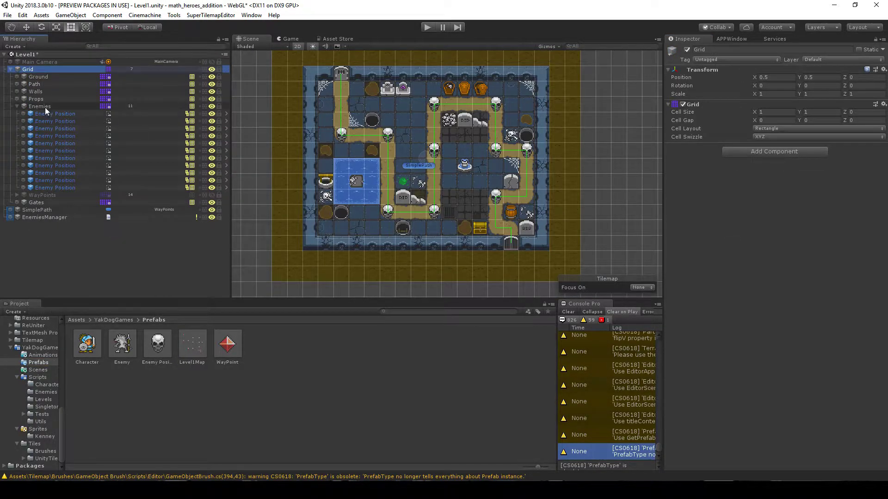
{"action": "left_click", "coordinate": [44, 121]}
{"action": "key", "text": "Delete"}
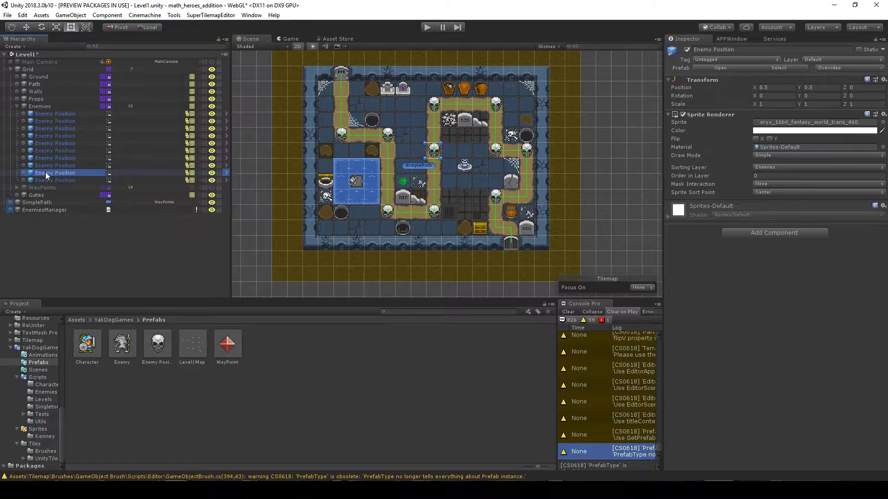
{"action": "left_click", "coordinate": [41, 114]}
{"action": "key", "text": "Down"}
{"action": "key", "text": "Down"}
{"action": "key", "text": "Down"}
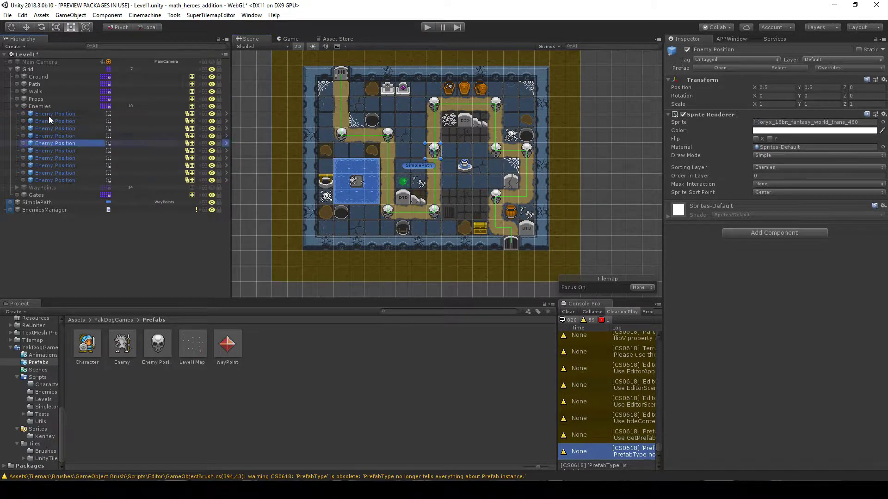
{"action": "key", "text": "Down"}
{"action": "key", "text": "Down"}
{"action": "key", "text": "Down"}
{"action": "left_click", "coordinate": [45, 210]}
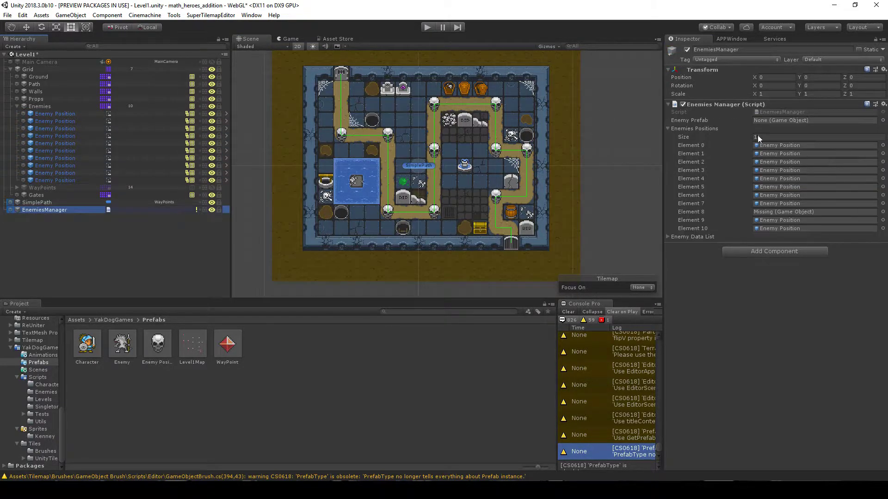
{"action": "type", "text": "0"}
{"action": "key", "text": "Return"}
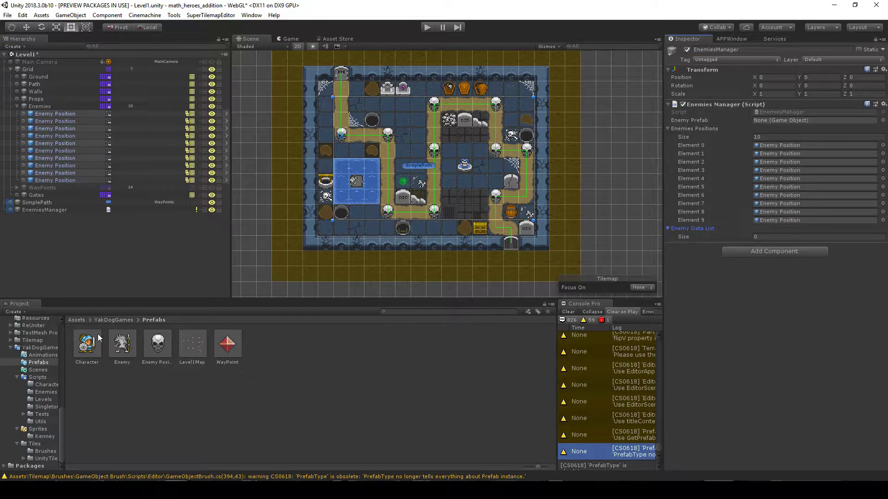
Add Enemy1–Enemy10 to the Enemy Data List, then play the game and press Start.
{"action": "left_click", "coordinate": [46, 392]}
{"action": "left_click", "coordinate": [87, 345]}
{"action": "left_click", "coordinate": [403, 345], "text": "shift"}
{"action": "left_click_drag", "start_coordinate": [87, 344], "coordinate": [692, 228]}
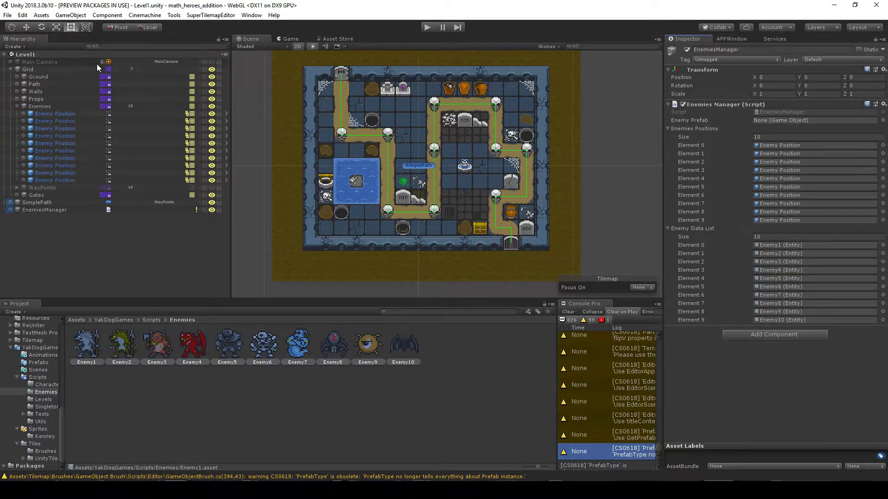
{"action": "left_click", "coordinate": [427, 27]}
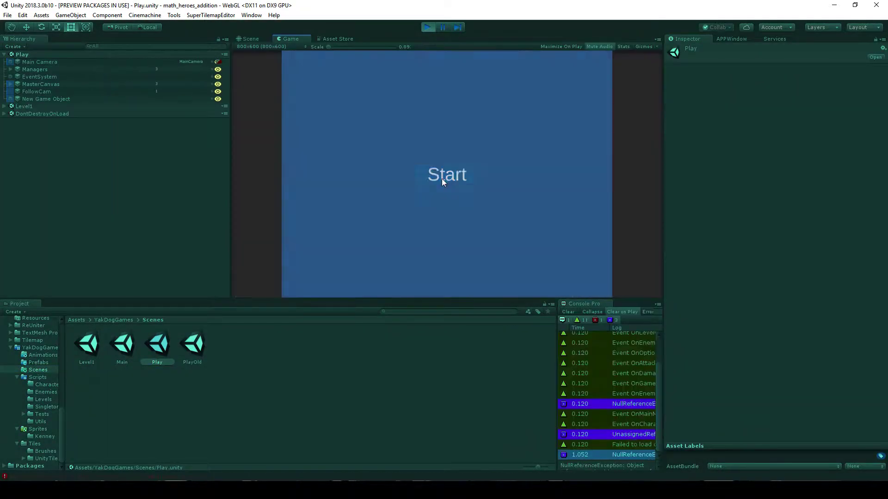
{"action": "left_click", "coordinate": [442, 182]}
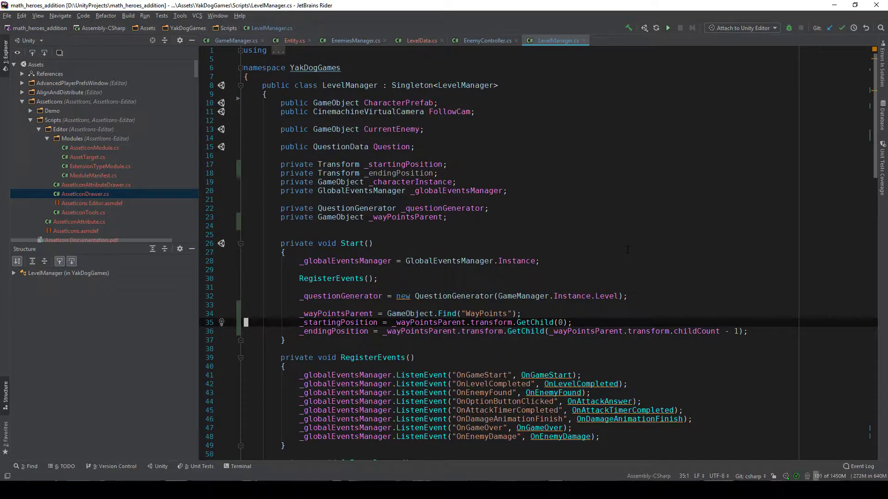
Check LevelManager's unassigned EnemyPrefab error and rerun the game from the Level1 scene.
{"action": "key", "text": "alt+Tab"}
{"action": "left_click", "coordinate": [40, 80]}
{"action": "left_click", "coordinate": [409, 426]}
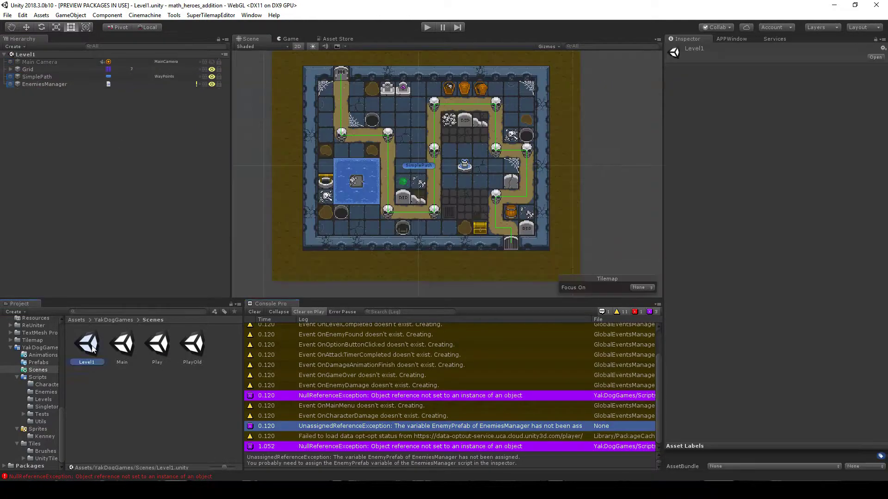
{"action": "left_click", "coordinate": [37, 84]}
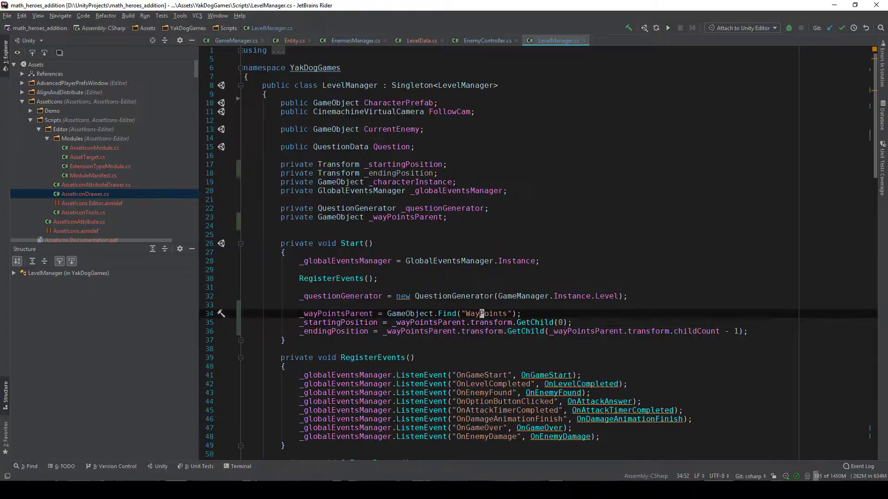
{"action": "left_click", "coordinate": [87, 348]}
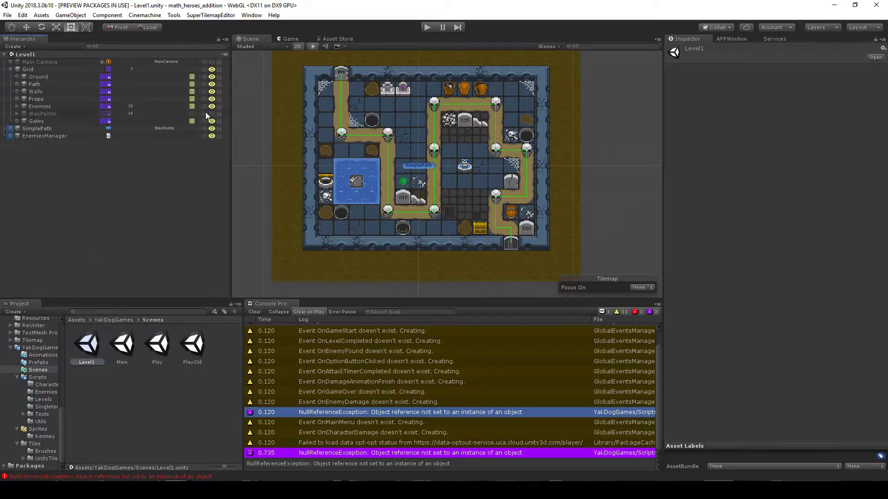
In LevelManager.cs, add a HideWayPointsSprite(_wayPointsParent); call at the end of Start.
{"action": "key", "text": "alt+Tab"}
{"action": "scroll", "coordinate": [713, 240], "scroll_direction": "down", "scroll_amount": 10}
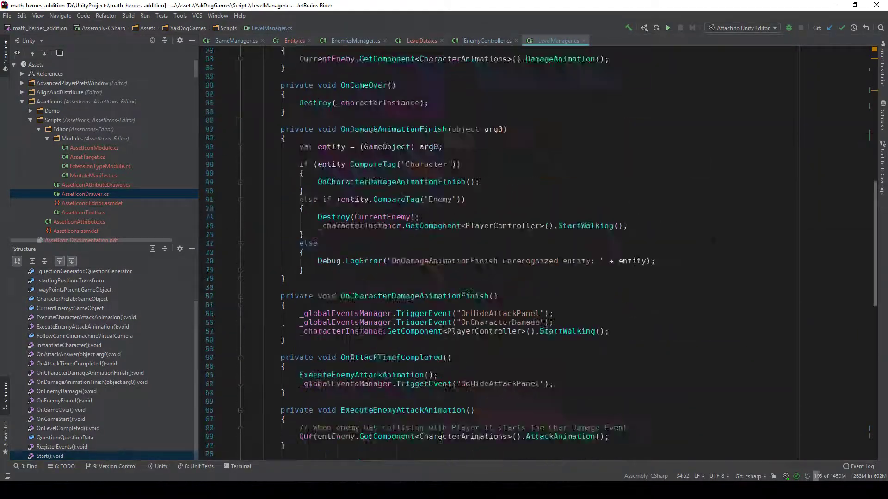
{"action": "scroll", "coordinate": [714, 240], "scroll_direction": "up", "scroll_amount": 8}
{"action": "left_click", "coordinate": [377, 208]}
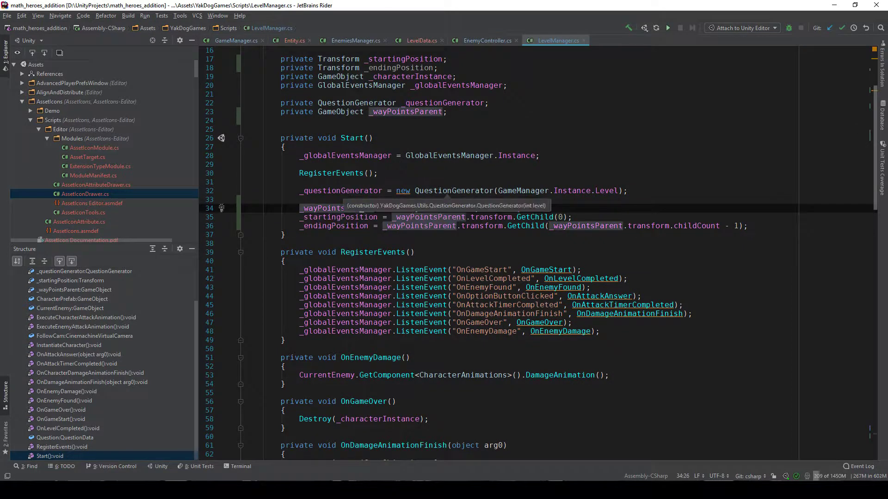
{"action": "key", "text": "alt+F7"}
{"action": "left_click", "coordinate": [871, 333]}
{"action": "left_click", "coordinate": [749, 226]}
{"action": "key", "text": "Return"}
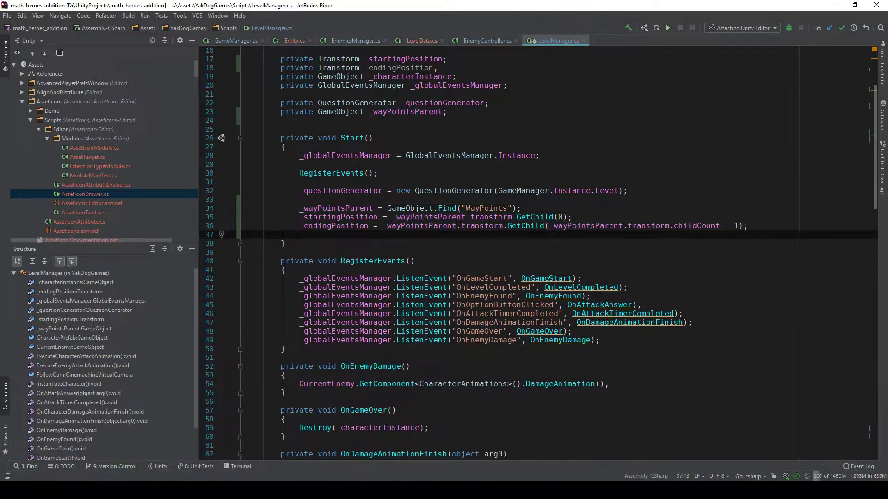
{"action": "type", "text": "HideWaypo"}
{"action": "key", "text": "ctrl+x"}
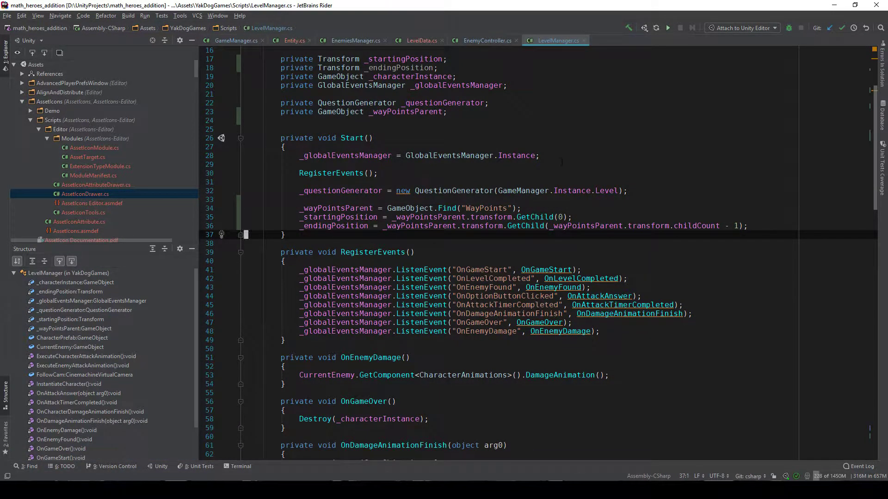
{"action": "key", "text": "Up"}
{"action": "key", "text": "End"}
{"action": "key", "text": "Return"}
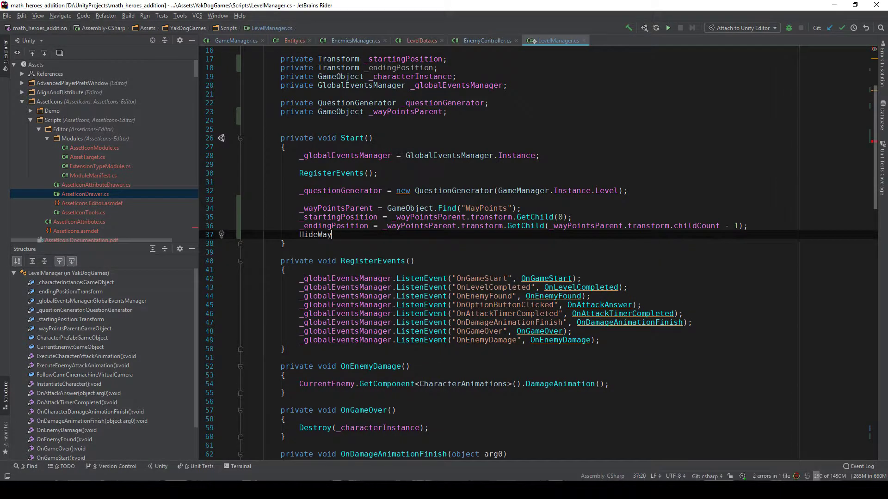
{"action": "type", "text": "HideWayPointsSprite(_wayPointsParent);"}
Generate a void HideWayPointsSprite(Transform) method whose foreach disables each waypoint's SpriteRenderer.
{"action": "key", "text": "alt+Return"}
{"action": "key", "text": "Return"}
{"action": "key", "text": "Tab"}
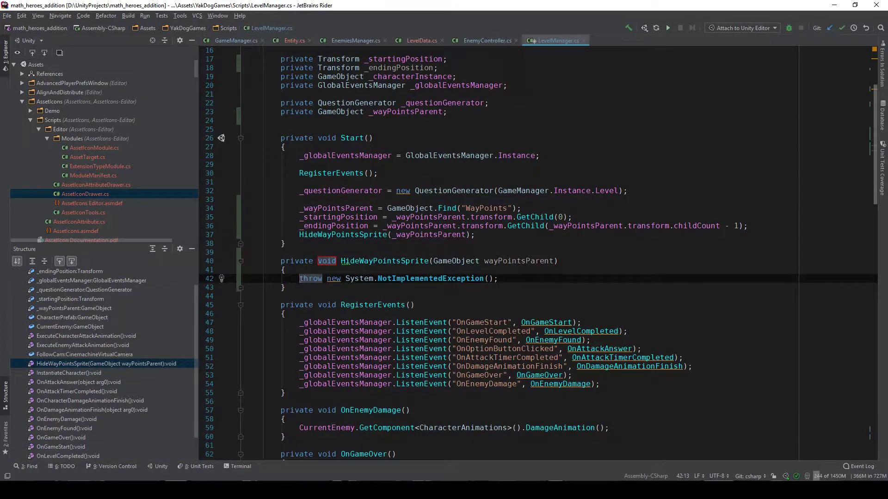
{"action": "type", "text": "Transform"}
{"action": "key", "text": "Tab"}
{"action": "type", "text": "foreach (var wayPoint in wayP"}
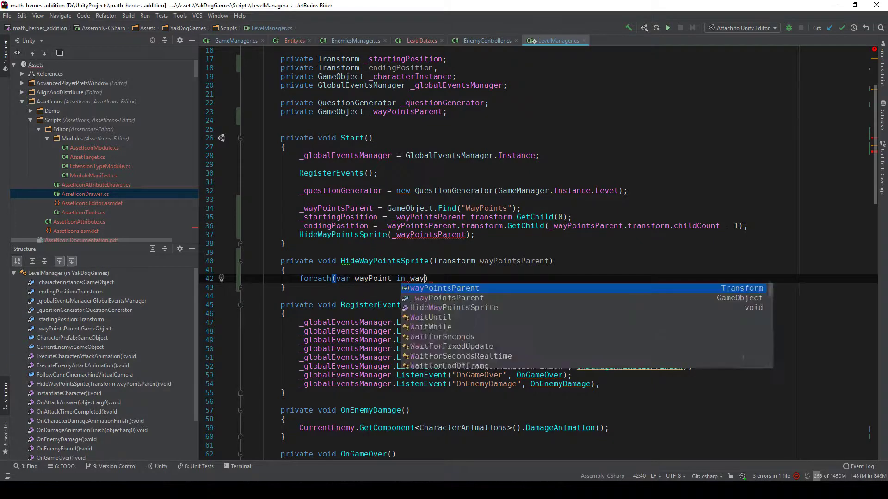
{"action": "key", "text": "Return"}
{"action": "key", "text": "ctrl+shift+Return"}
{"action": "type", "text": "wayPoint.gameObject"}
{"action": "key", "text": "ctrl+BackSpace"}
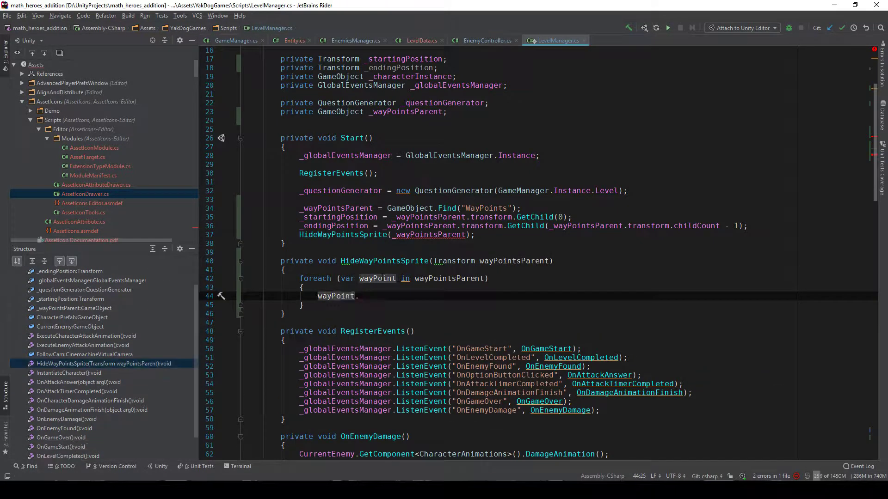
{"action": "type", "text": "gameObject."}
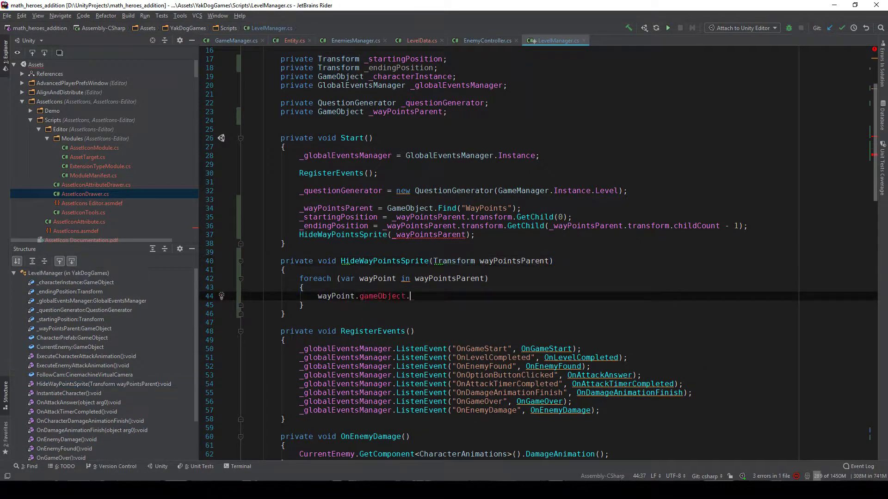
{"action": "key", "text": "ctrl+shift+z"}
{"action": "key", "text": "ctrl+shift+z"}
{"action": "key", "text": "ctrl+shift+z"}
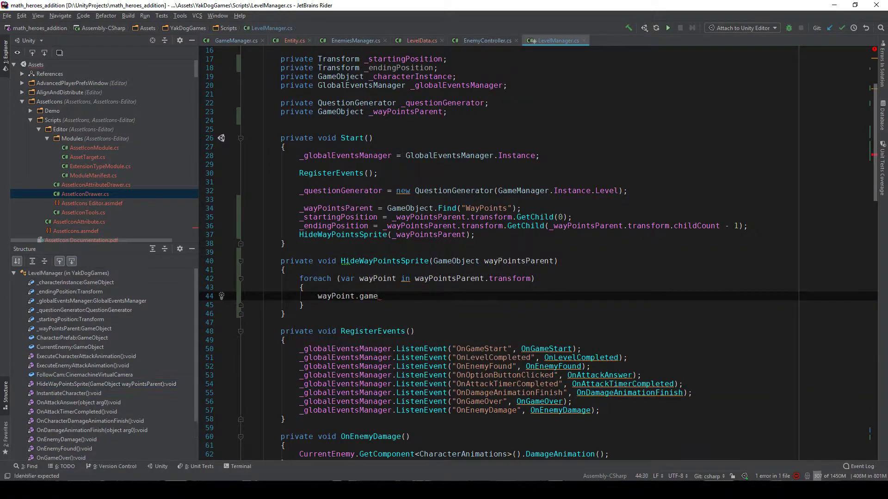
{"action": "key", "text": "ctrl+shift+z"}
{"action": "key", "text": "ctrl+shift+z"}
{"action": "key", "text": "ctrl+shift+z"}
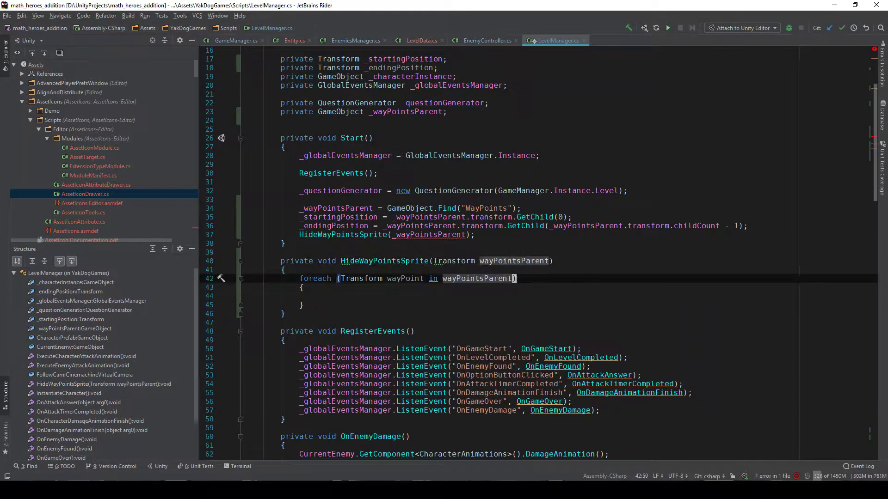
{"action": "key", "text": "ctrl+shift+z"}
{"action": "type", "text": "mponent<SpriteRenderer>()."}
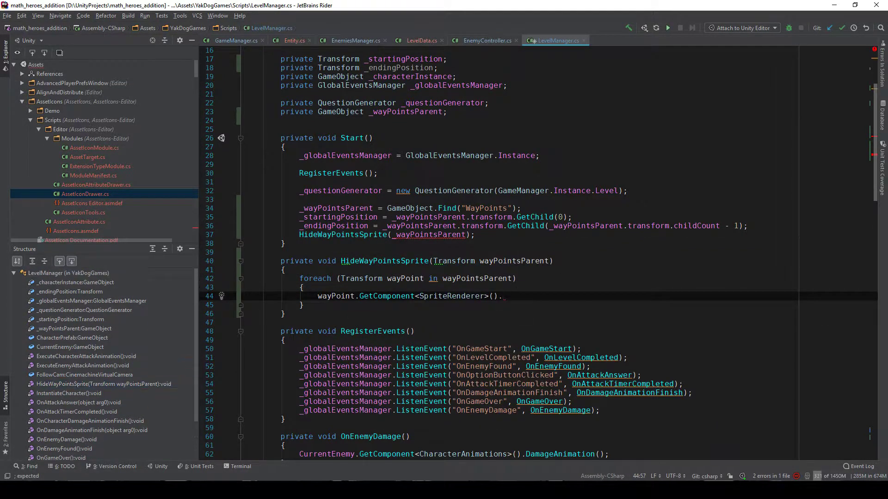
{"action": "type", "text": "enabled ="}
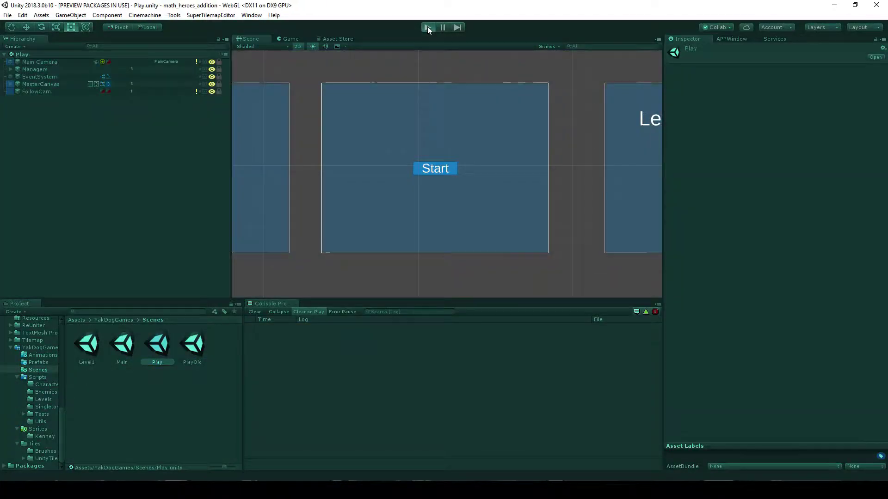
Run the game, orbit the Scene view to inspect a spawned Enemy(Clone), then stop play mode.
{"action": "left_click", "coordinate": [428, 27]}
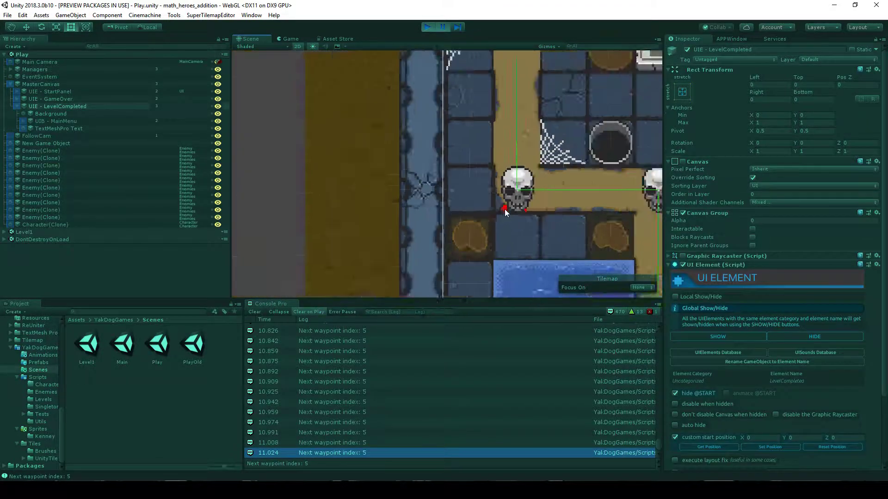
{"action": "left_click_drag", "start_coordinate": [370, 176], "coordinate": [592, 144], "text": "alt"}
{"action": "left_click", "coordinate": [506, 154]}
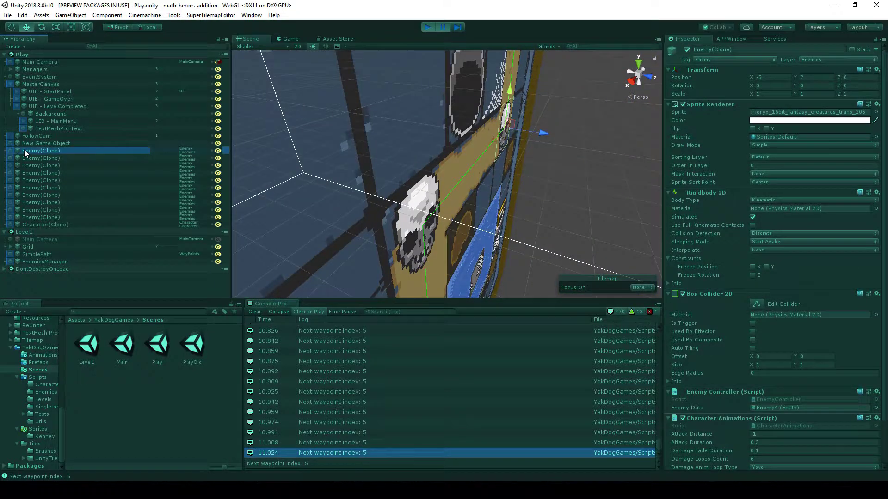
{"action": "left_click_drag", "start_coordinate": [462, 175], "coordinate": [586, 186], "text": "alt"}
{"action": "left_click_drag", "start_coordinate": [39, 149], "coordinate": [23, 137], "text": "alt"}
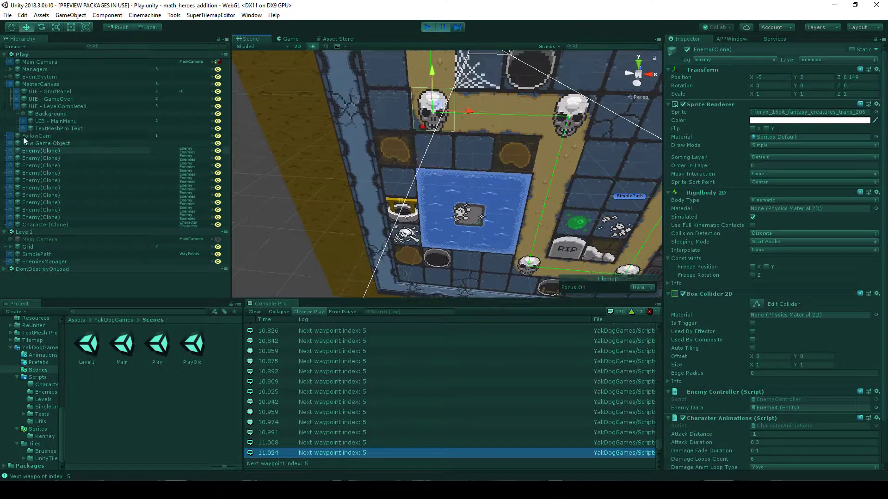
{"action": "left_click", "coordinate": [427, 27]}
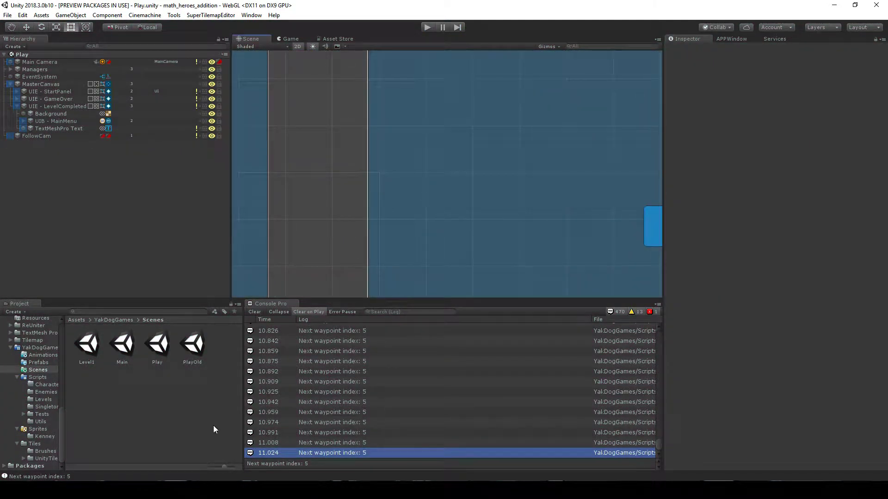
{"action": "key", "text": "alt+Tab"}
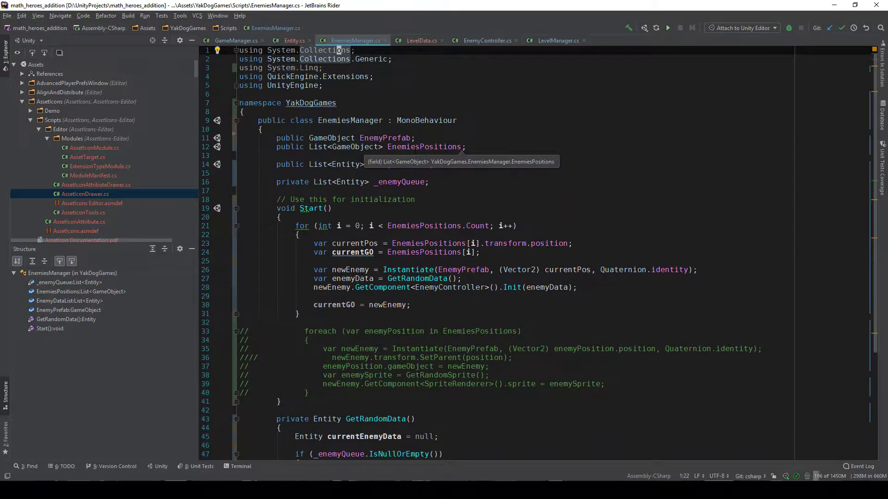
Revert the field to EnemiesParent and add a foreach over EnemiesParent.transform above the for loop.
{"action": "key", "text": "ctrl+z"}
{"action": "key", "text": "ctrl+z"}
{"action": "key", "text": "ctrl+z"}
{"action": "left_click", "coordinate": [421, 226]}
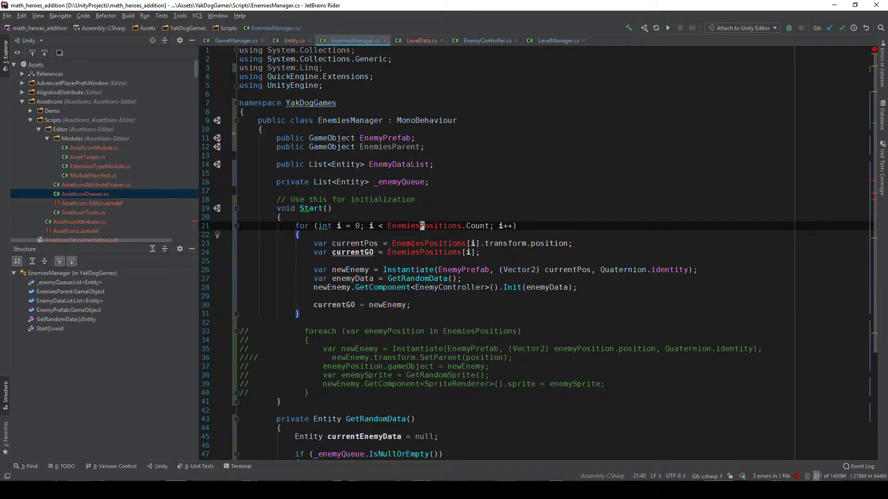
{"action": "key", "text": "ctrl+alt+Return"}
{"action": "type", "text": "foreach(Transform enemyPos in EnemiesPar"}
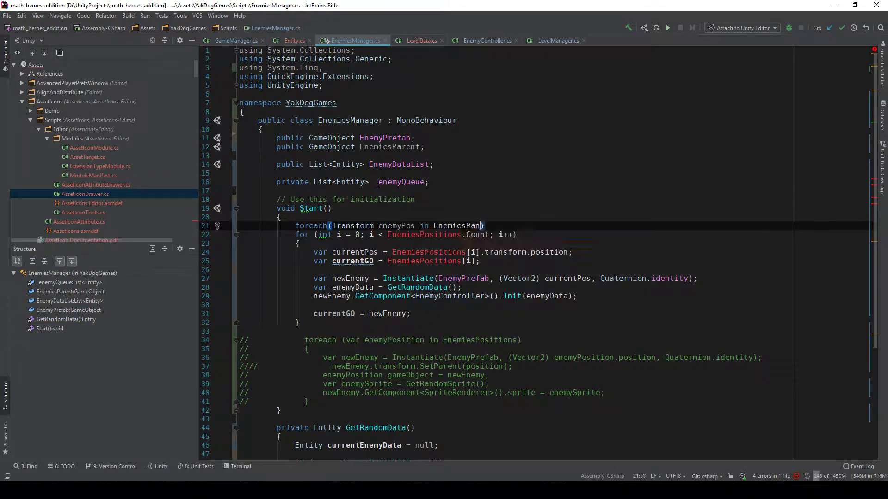
{"action": "key", "text": "Tab"}
{"action": "type", "text": ".transform"}
{"action": "key", "text": "ctrl+c"}
{"action": "key", "text": "ctrl+v"}
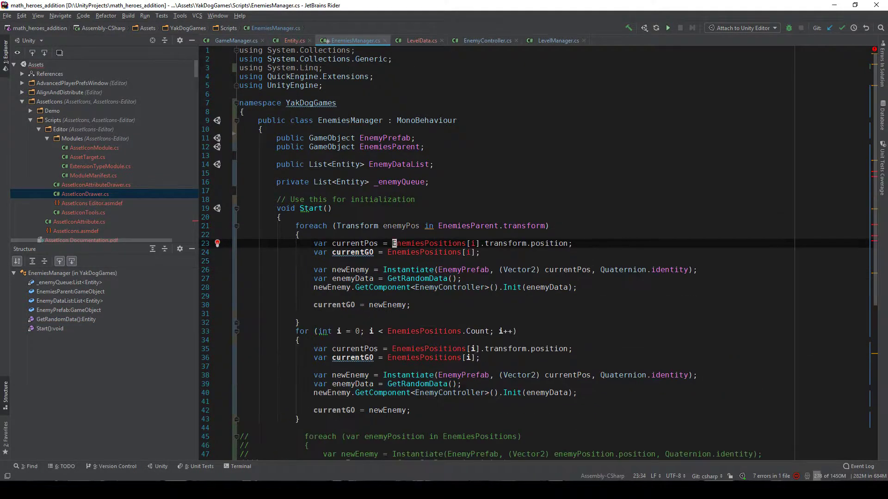
Spawn each enemy at enemyPos.position, destroy the placeholder object, and remove the old for loop.
{"action": "key", "text": "ctrl+shift+Right"}
{"action": "key", "text": "ctrl+shift+Right"}
{"action": "key", "text": "ctrl+shift+Right"}
{"action": "type", "text": "enemyPos"}
{"action": "key", "text": "Down"}
{"action": "key", "text": "ctrl+y"}
{"action": "key", "text": "Down"}
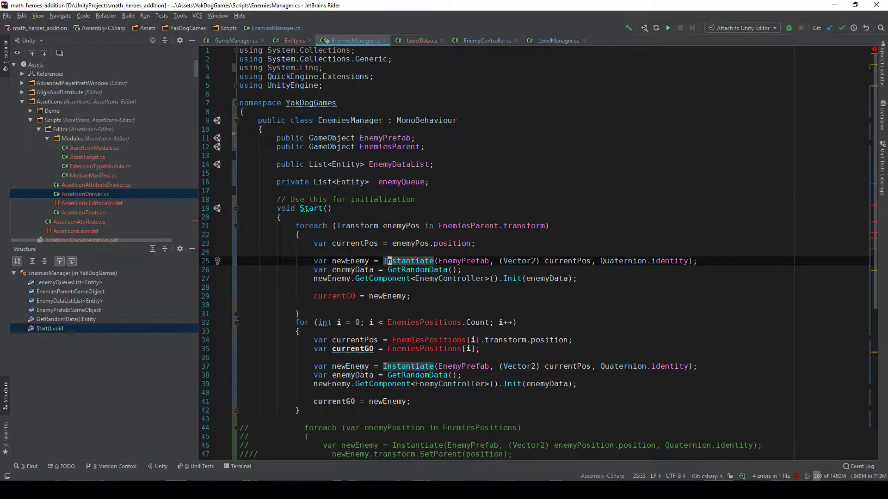
{"action": "key", "text": "Down"}
{"action": "key", "text": "Down"}
{"action": "key", "text": "Down"}
{"action": "type", "text": "newEnemy.gameObject"}
{"action": "key", "text": "Down"}
{"action": "key", "text": "Down"}
{"action": "key", "text": "Down"}
{"action": "key", "text": "shift+Down"}
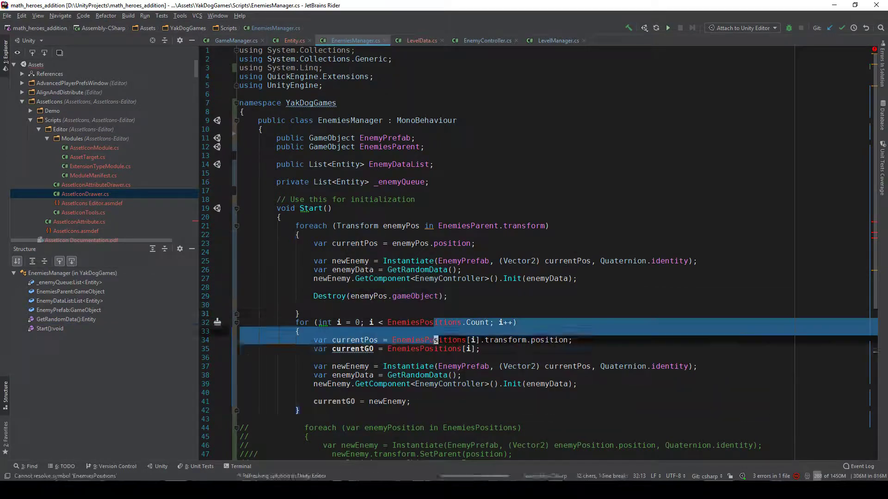
{"action": "key", "text": "shift+Down"}
{"action": "key", "text": "shift+Down"}
{"action": "key", "text": "shift+Down"}
{"action": "key", "text": "alt+Tab"}
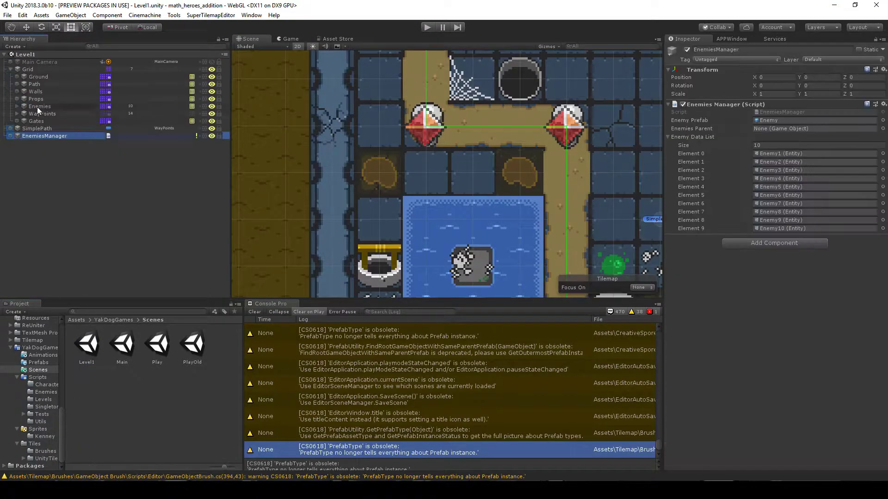
Save the scene, play the Play scene from Start, and watch the level in Scene view.
{"action": "left_click", "coordinate": [428, 262]}
{"action": "left_click", "coordinate": [428, 27]}
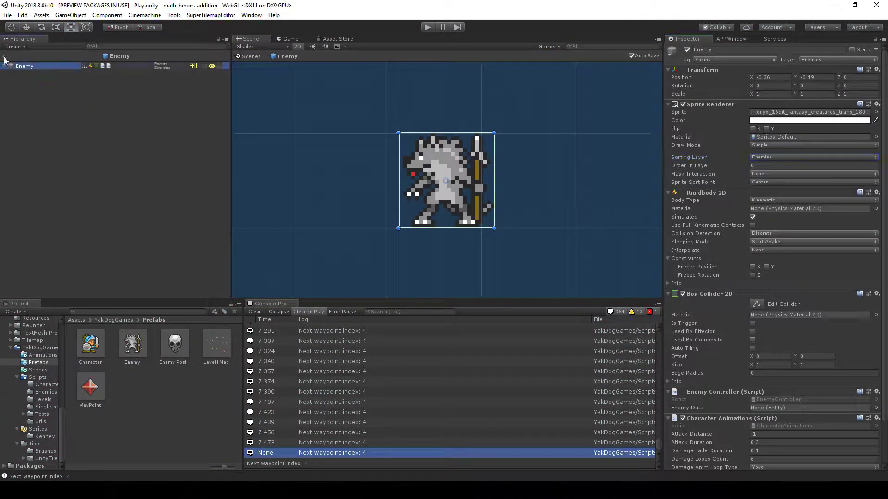
{"action": "key", "text": "ctrl+p"}
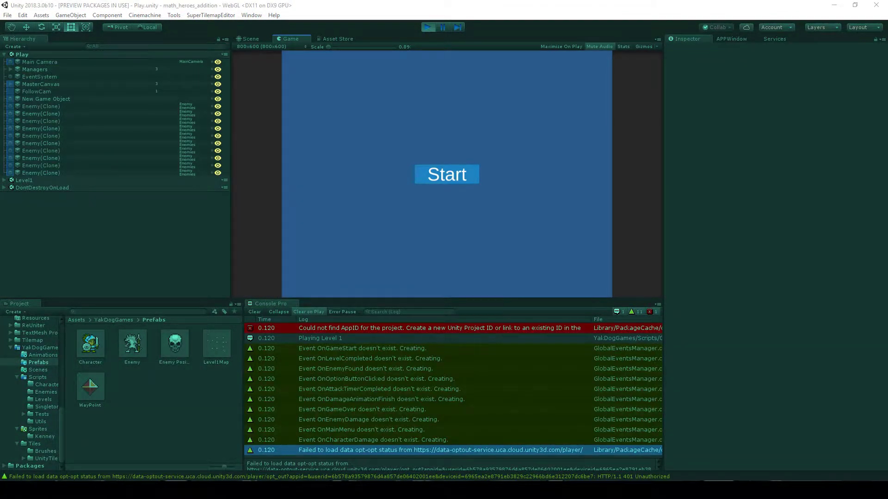
{"action": "left_click", "coordinate": [447, 174]}
{"action": "key", "text": "ctrl+1"}
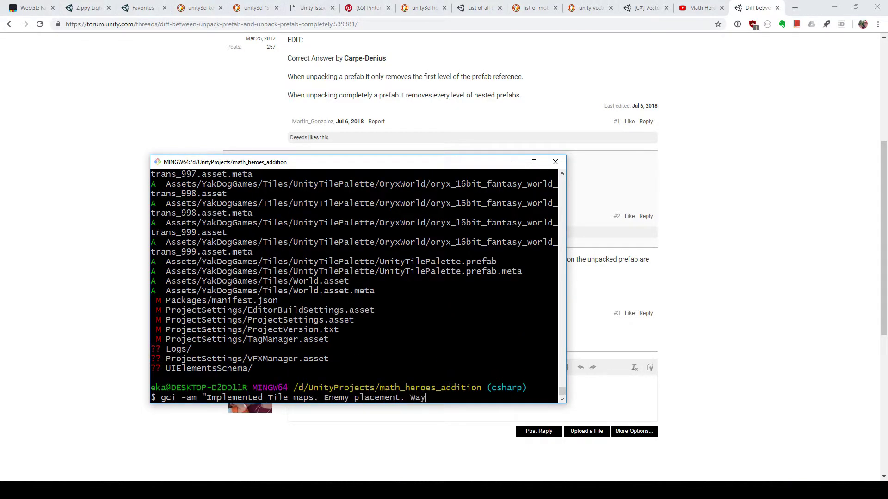
Commit with message 'Implemented Tile maps. Enemy placement. Waypoints, etc...' and push to csharp.
{"action": "type", "text": "points, etc...\""}
{"action": "key", "text": "Return"}
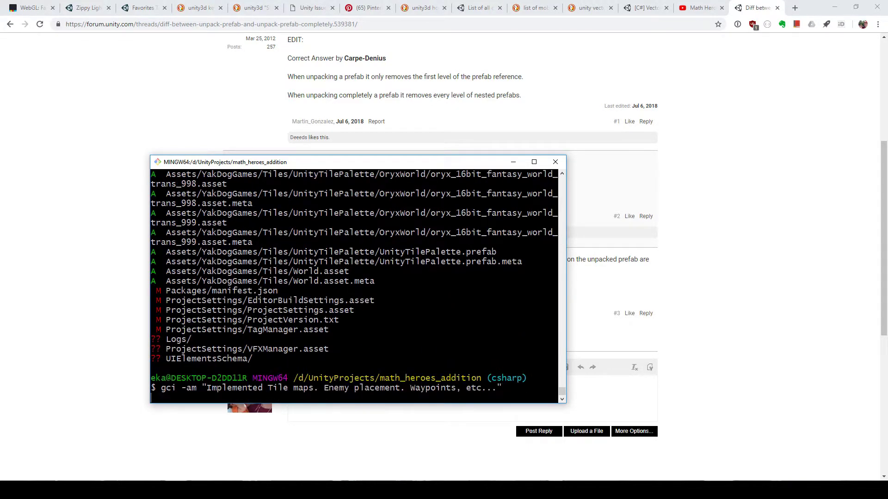
{"action": "type", "text": "git push"}
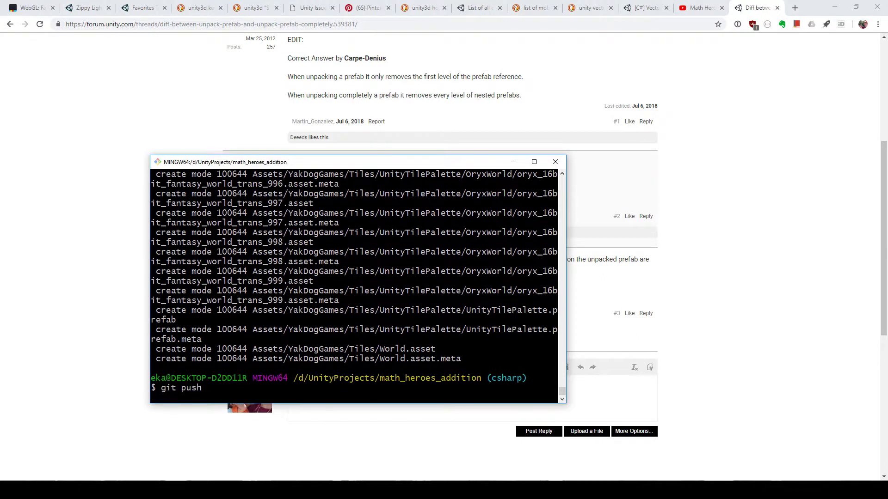
{"action": "key", "text": "Return"}
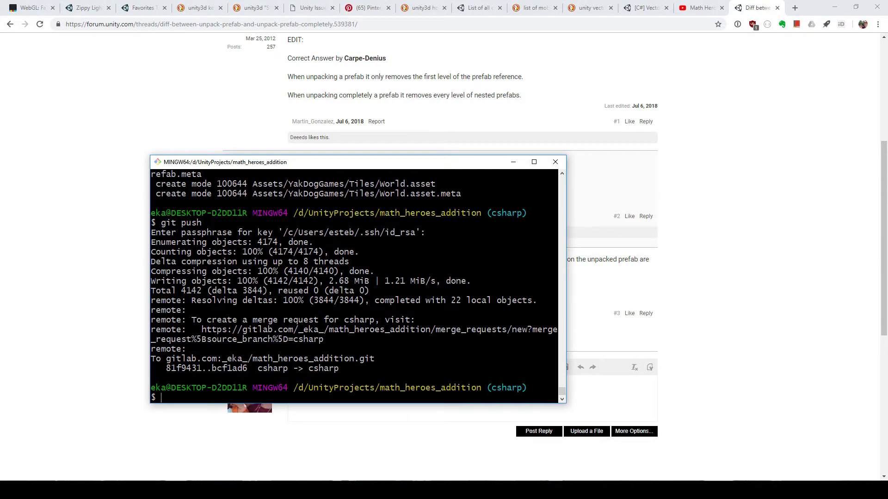
{"action": "key", "text": "alt+Tab"}
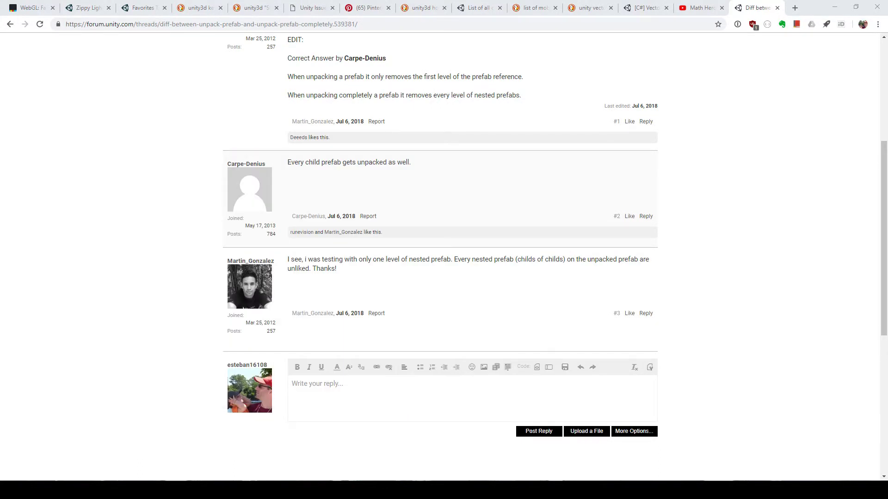